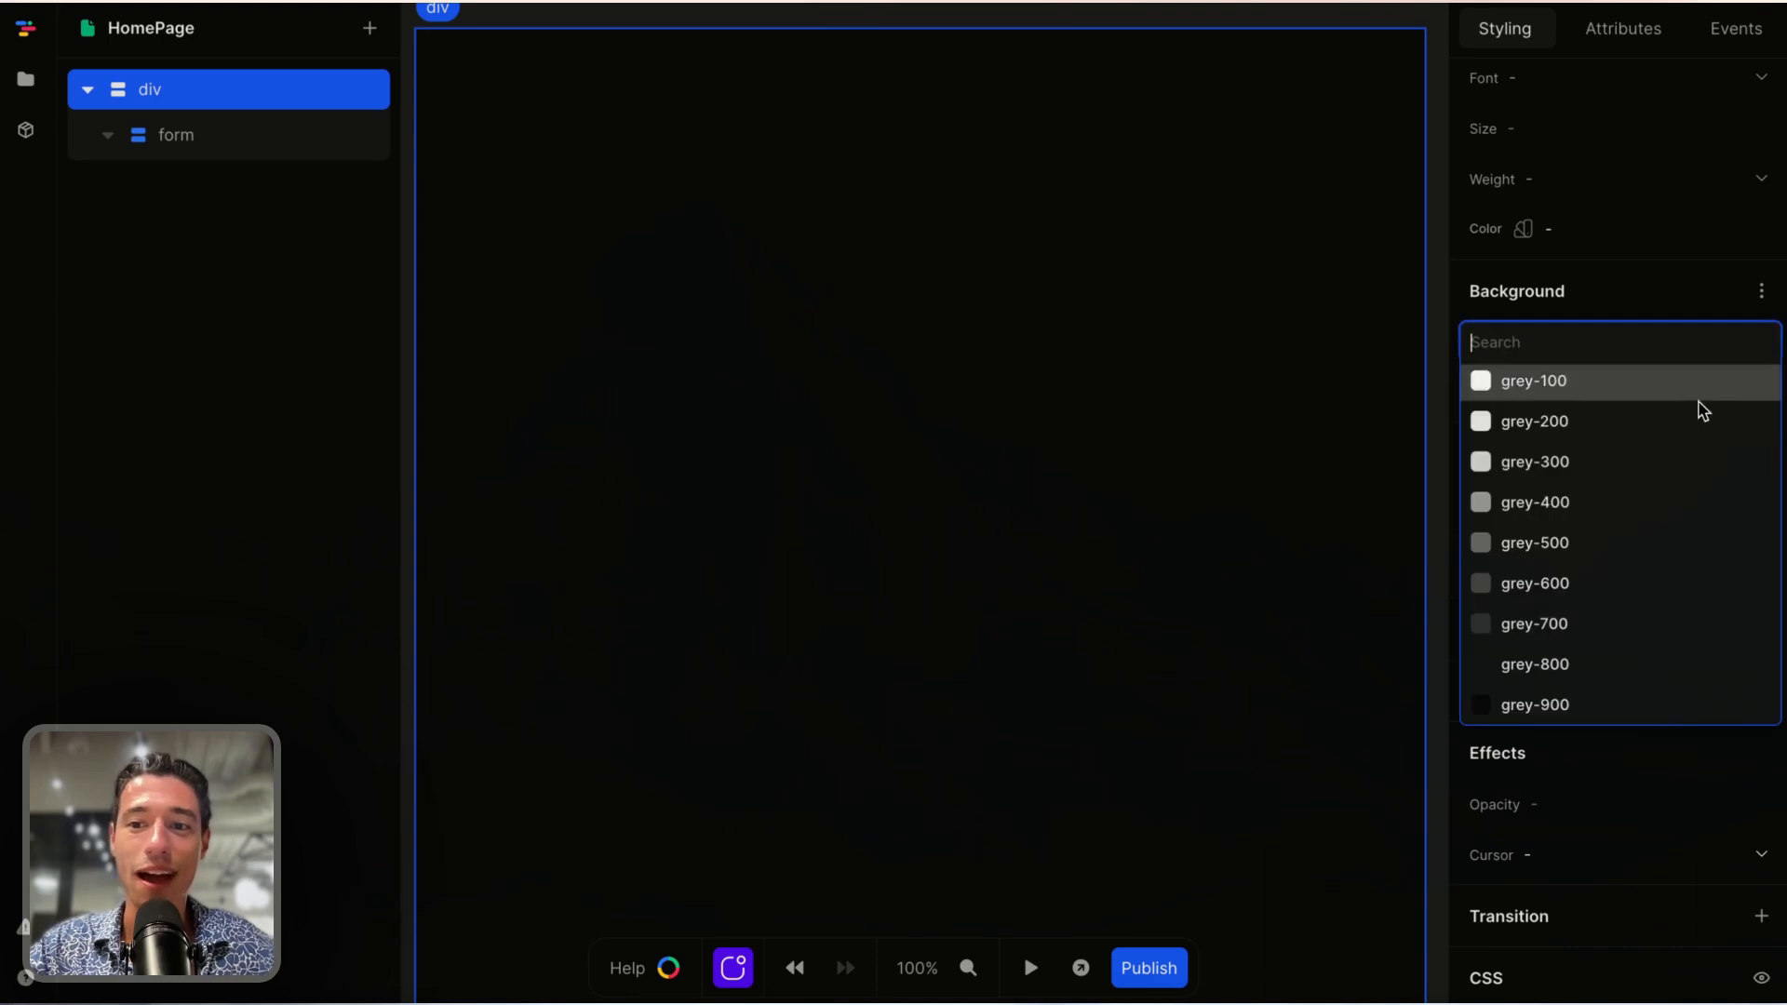
- Set the outer div's background colour to white (#ffffff) and its text colour to grey-700
{"action": "left_click", "coordinate": [1521, 341]}
{"action": "left_click_drag", "start_coordinate": [1538, 376], "coordinate": [1316, 42]}
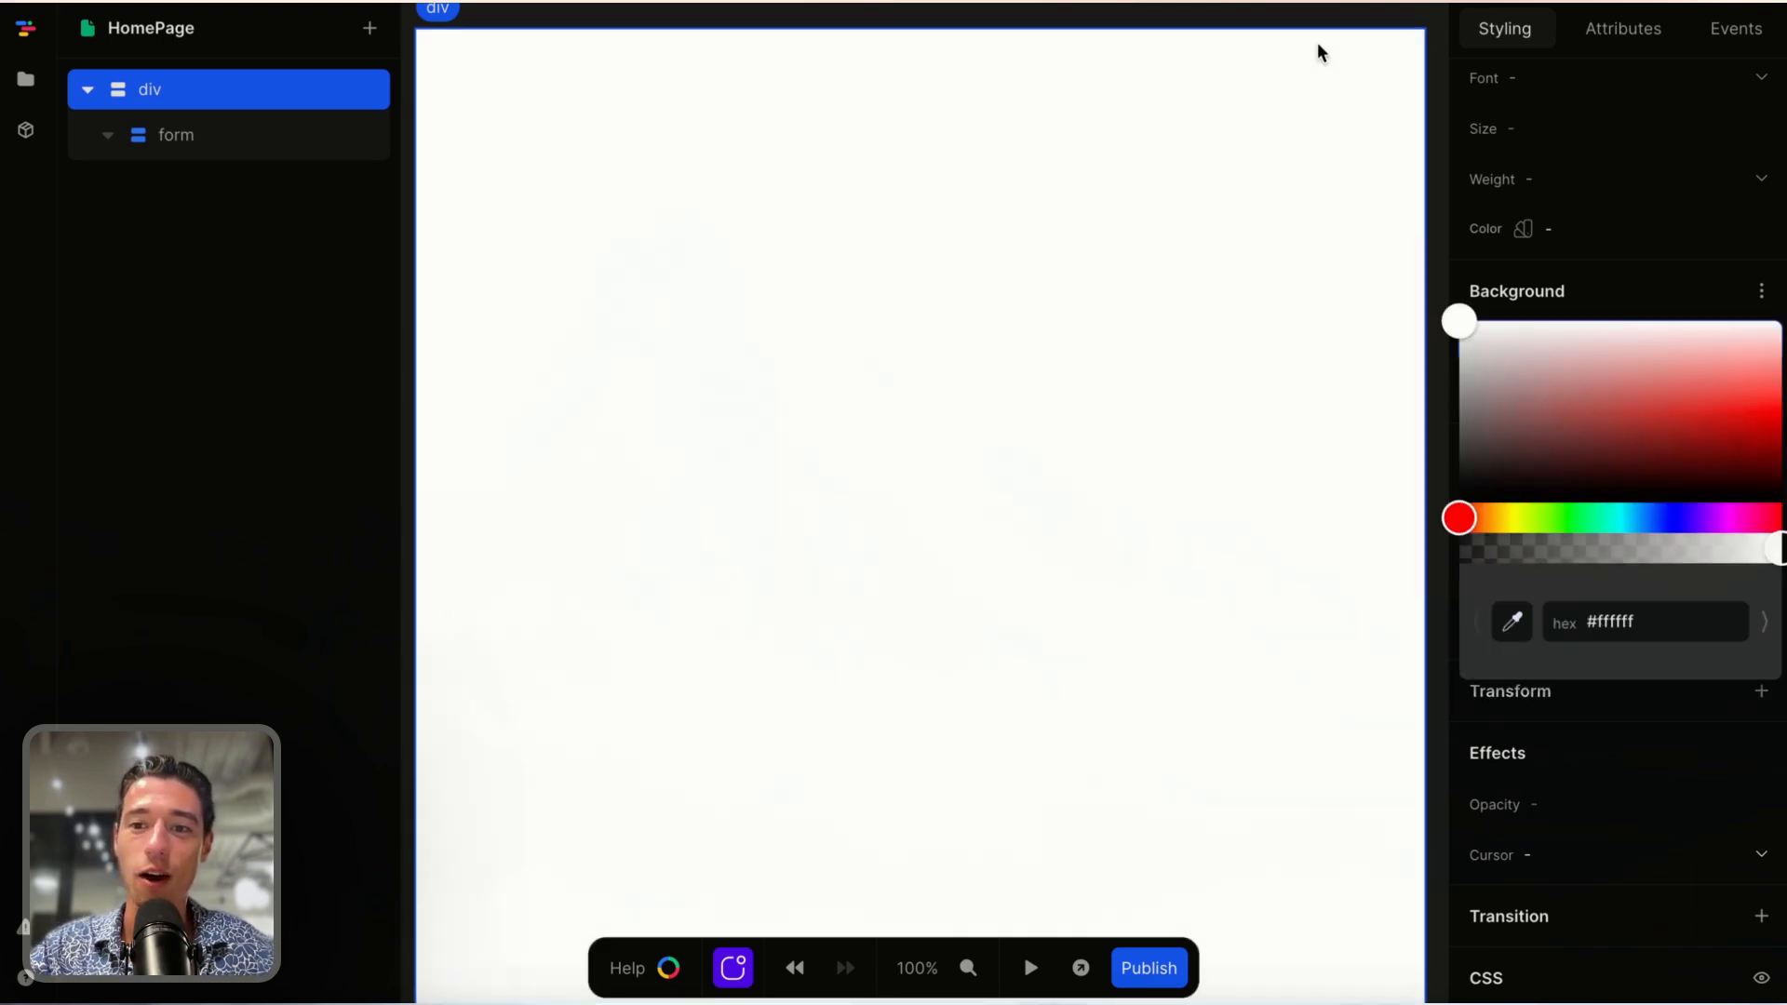
{"action": "left_click", "coordinate": [1536, 169]}
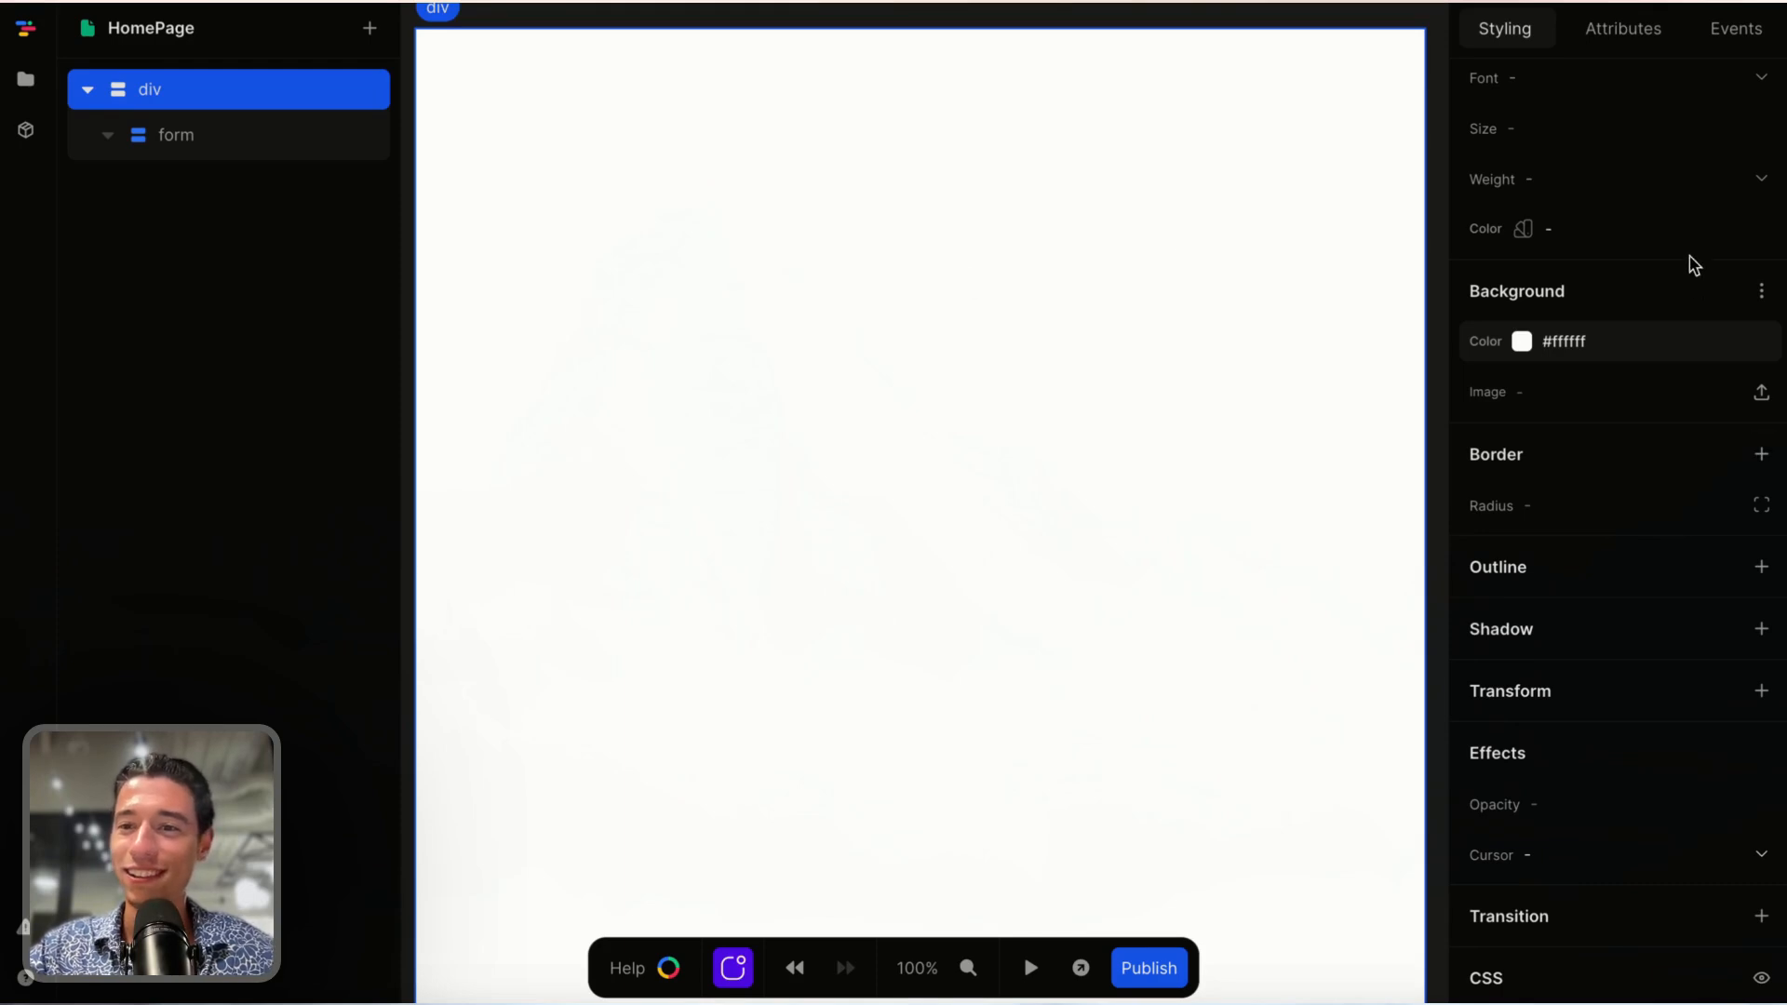
{"action": "left_click", "coordinate": [1774, 244]}
{"action": "scroll", "coordinate": [1599, 478], "scroll_direction": "down", "scroll_amount": 2}
{"action": "left_click", "coordinate": [1606, 558]}
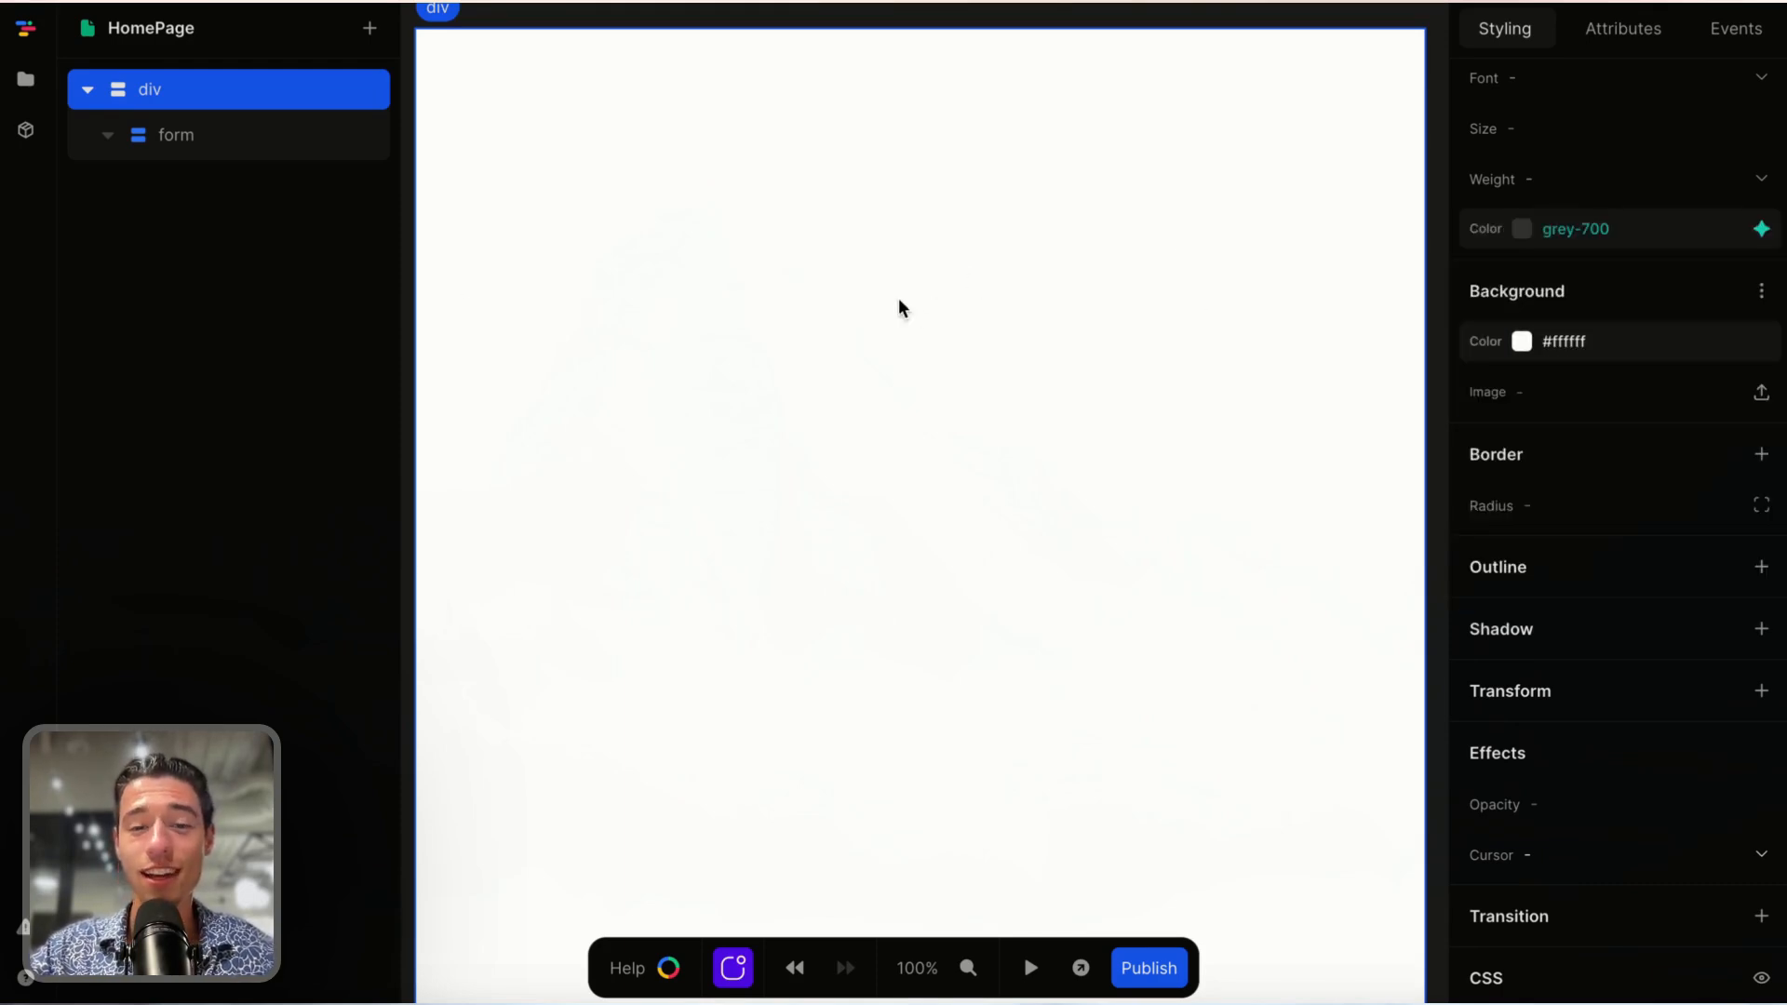
- Set the form's width and height to 25rem each
{"action": "left_click", "coordinate": [216, 138]}
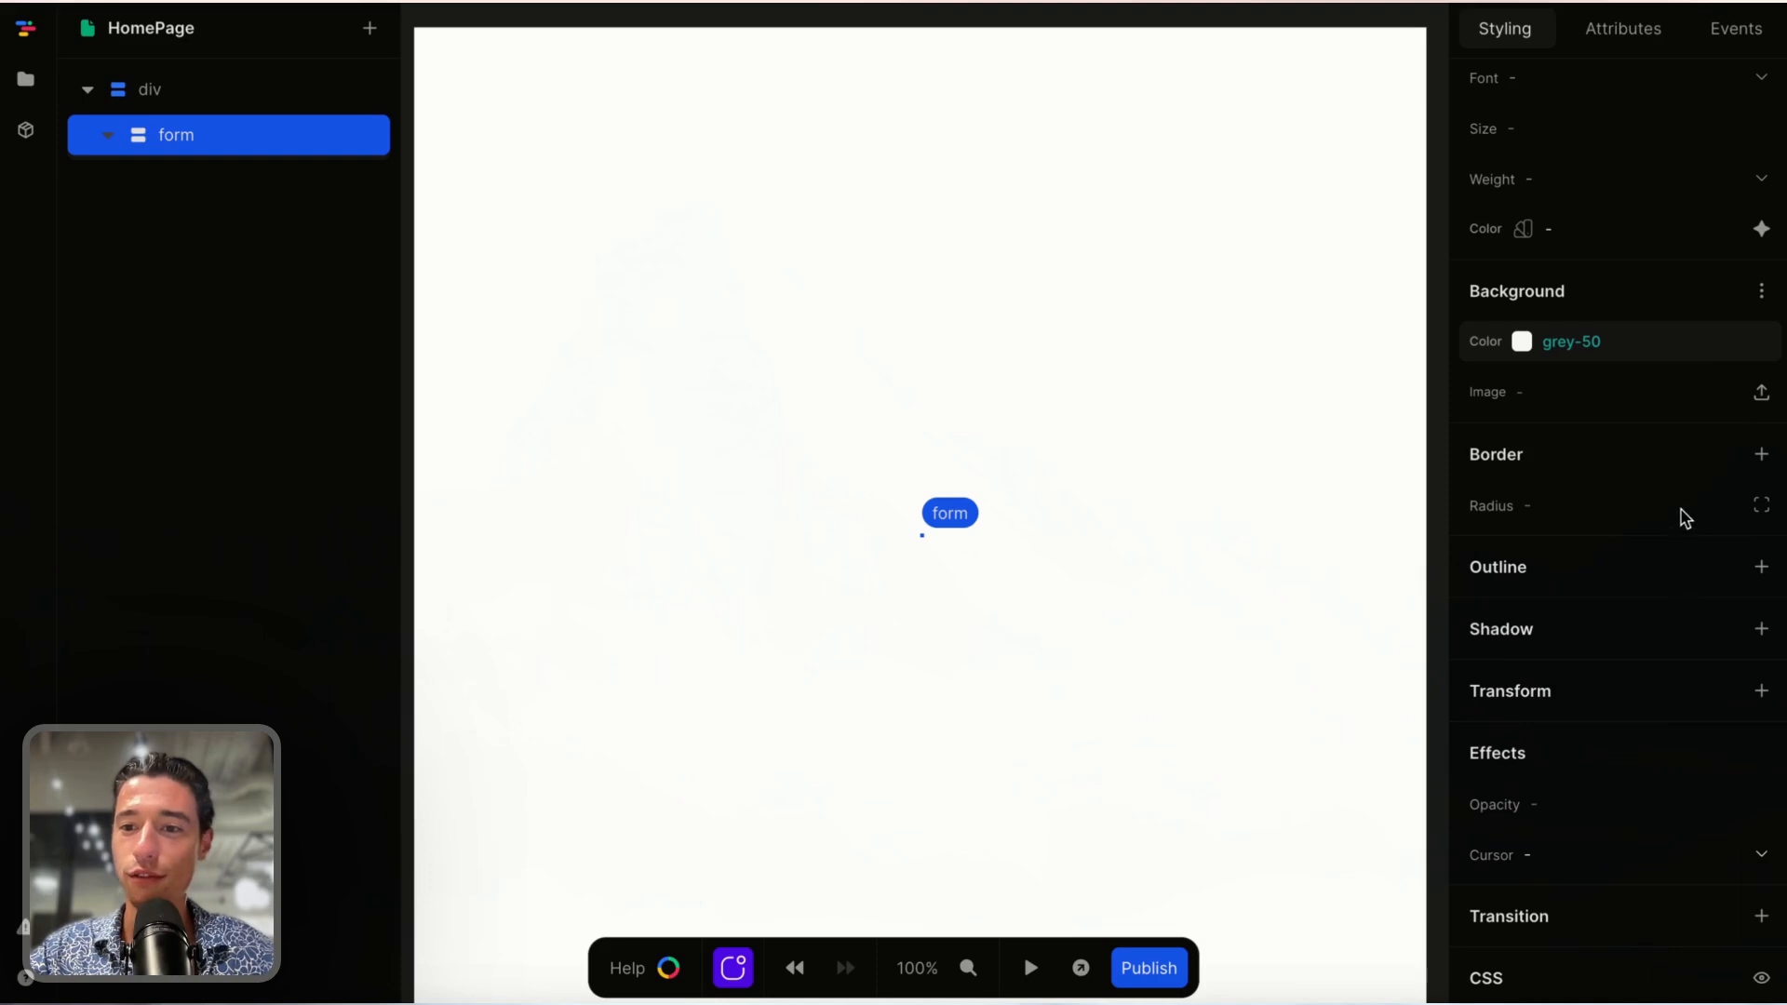
{"action": "scroll", "coordinate": [1680, 524], "scroll_direction": "up", "scroll_amount": 10}
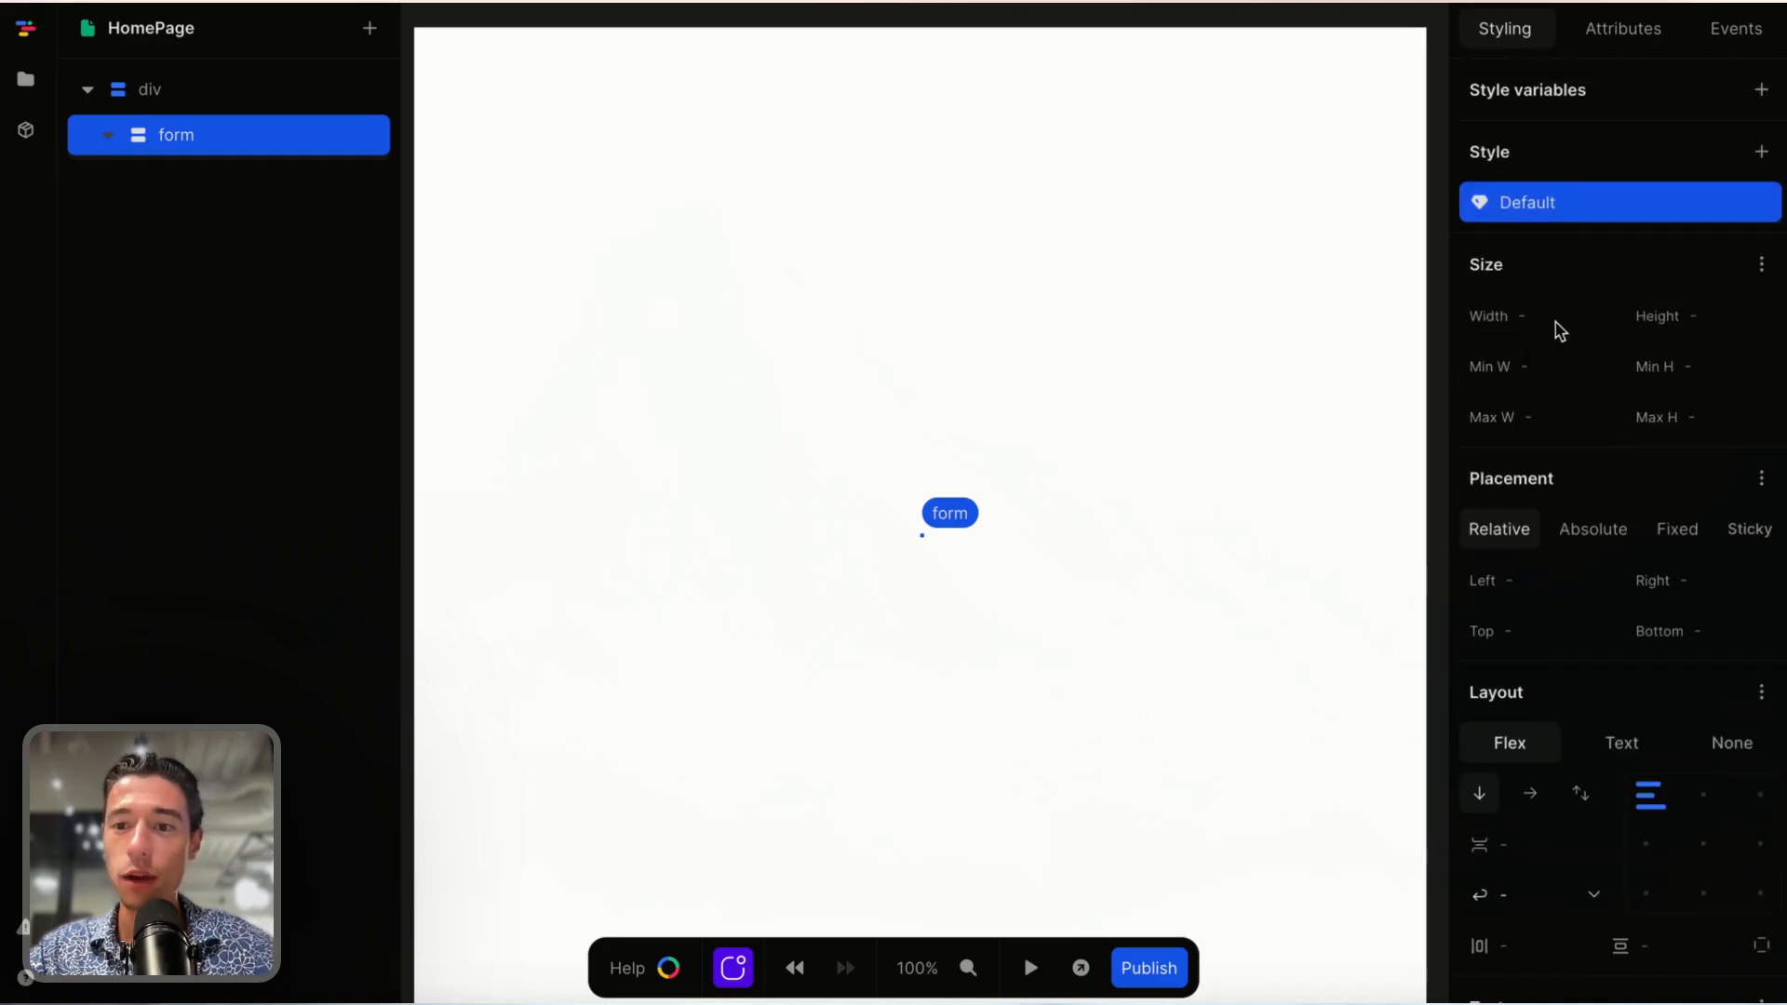
{"action": "left_click", "coordinate": [1553, 320]}
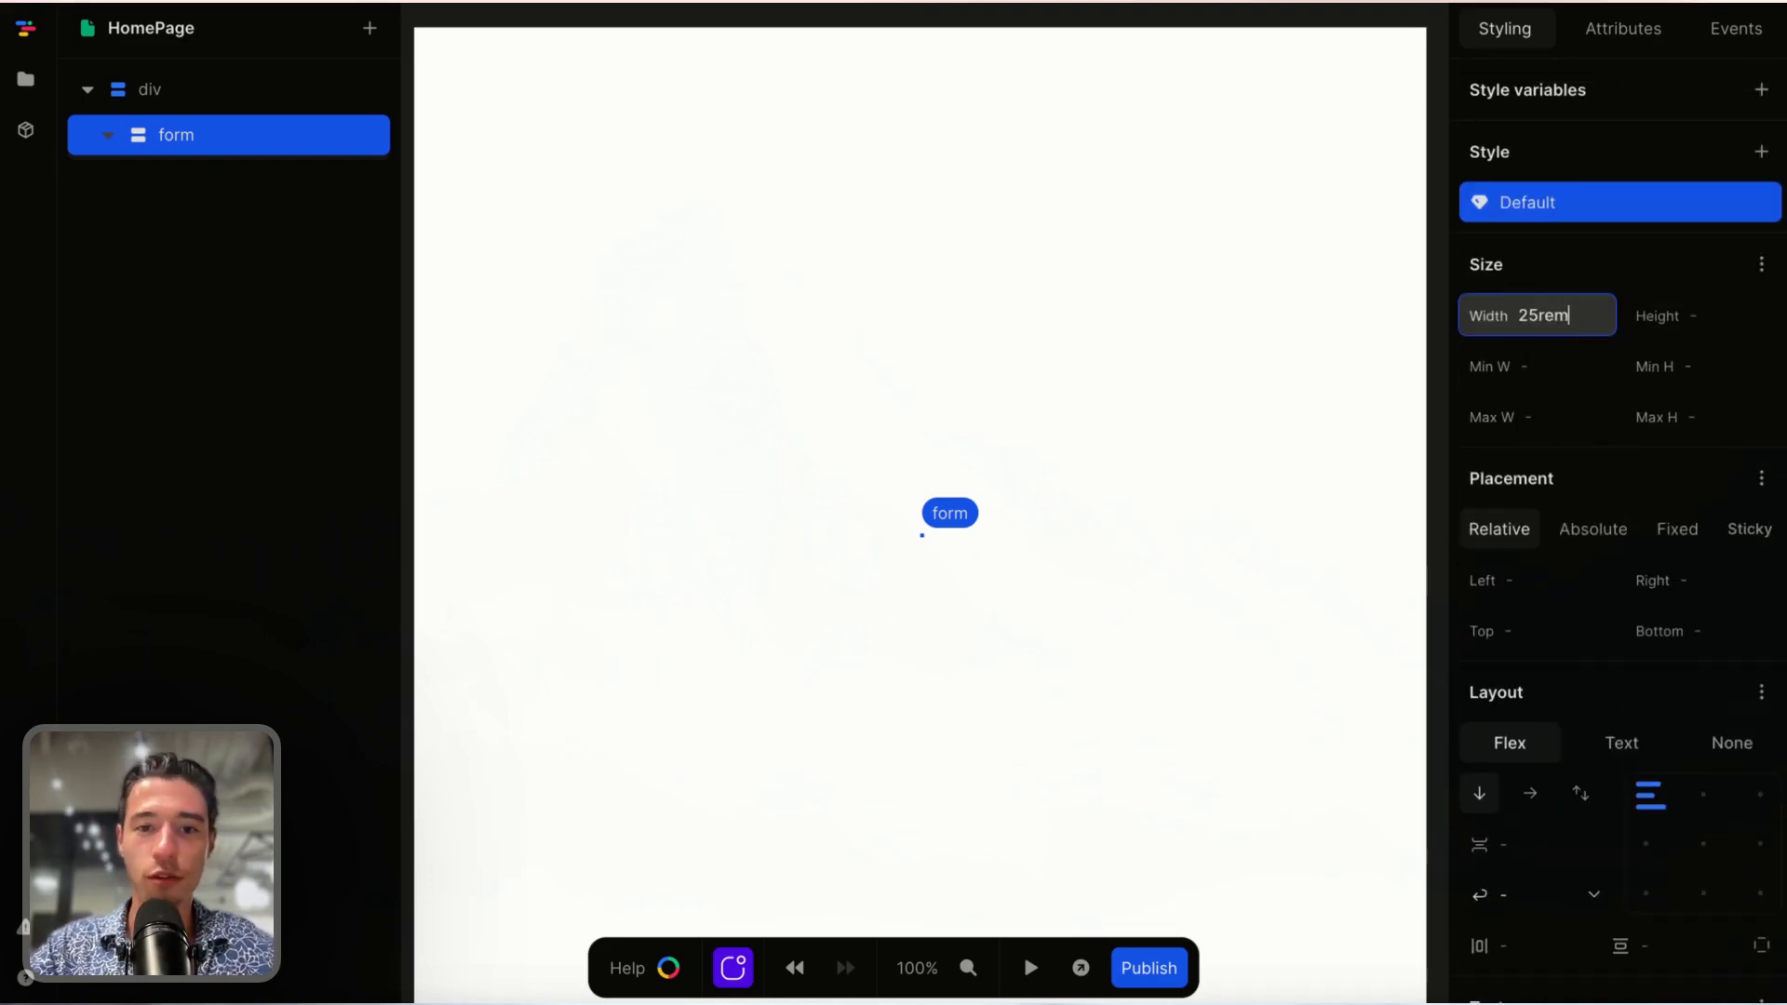
{"action": "key", "text": "Return"}
{"action": "left_click", "coordinate": [1727, 318]}
{"action": "type", "text": "25re"}
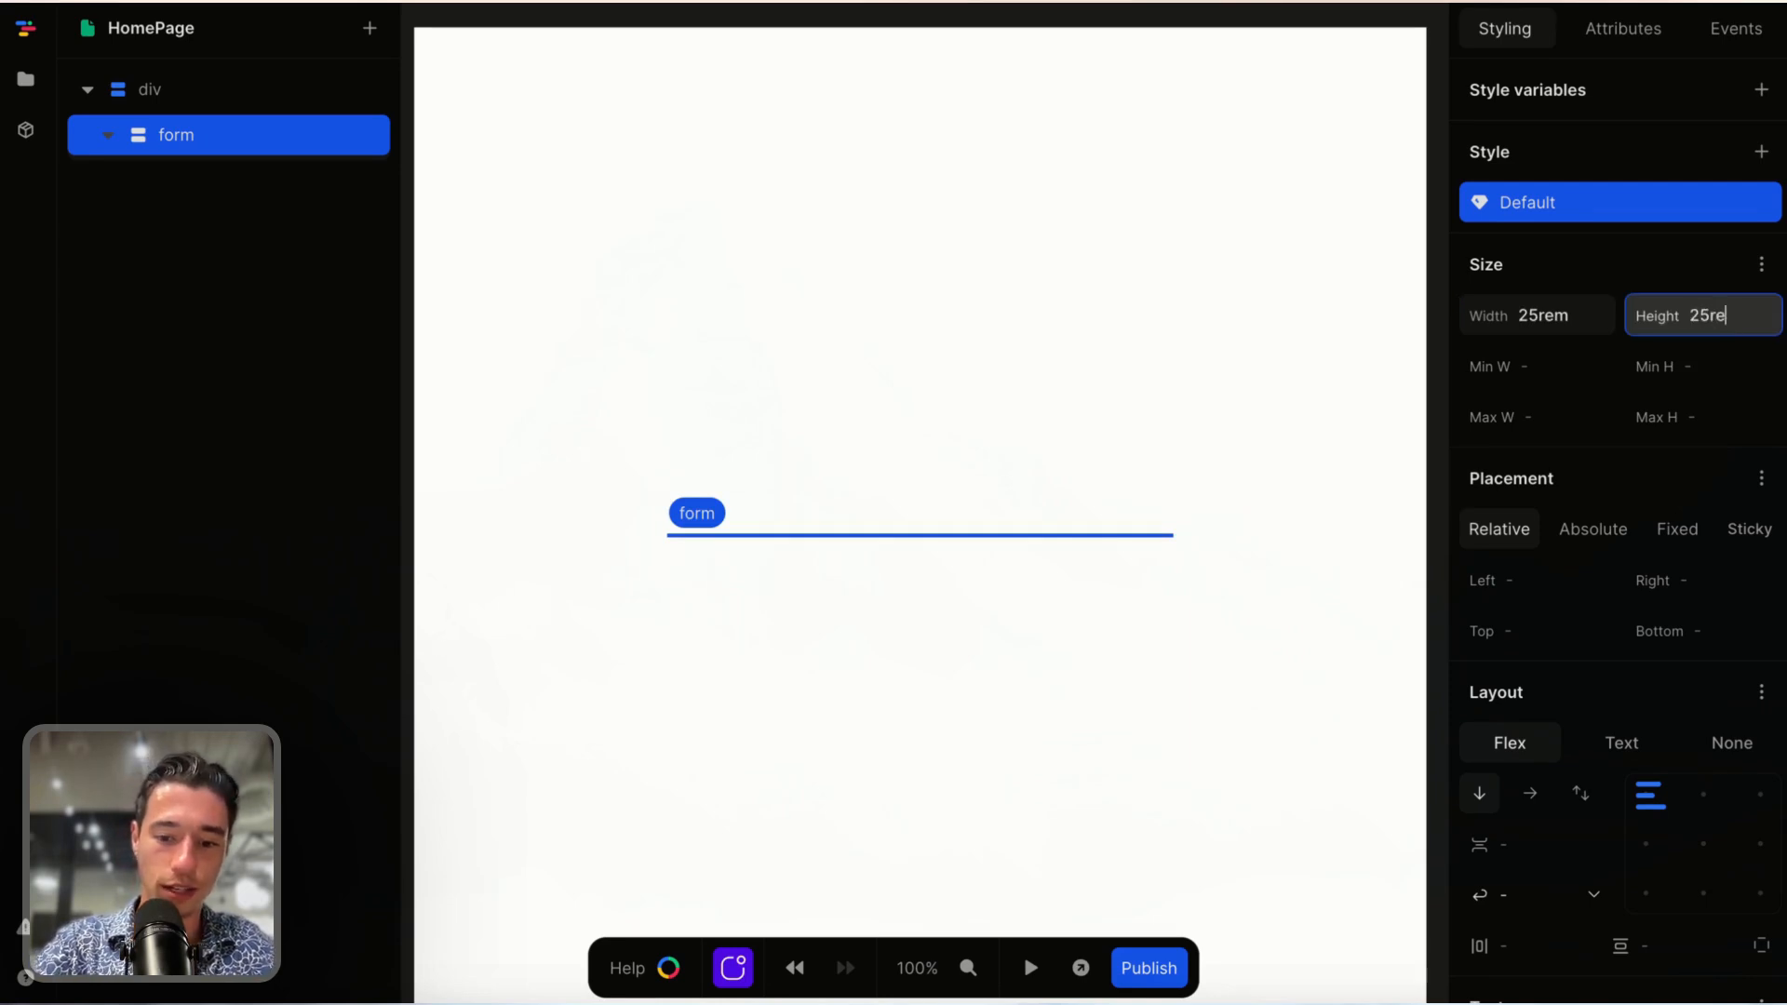
{"action": "type", "text": "m"}
{"action": "key", "text": "Return"}
- Add a 1px solid border on all sides of the form
{"action": "scroll", "coordinate": [1627, 552], "scroll_direction": "down", "scroll_amount": 10}
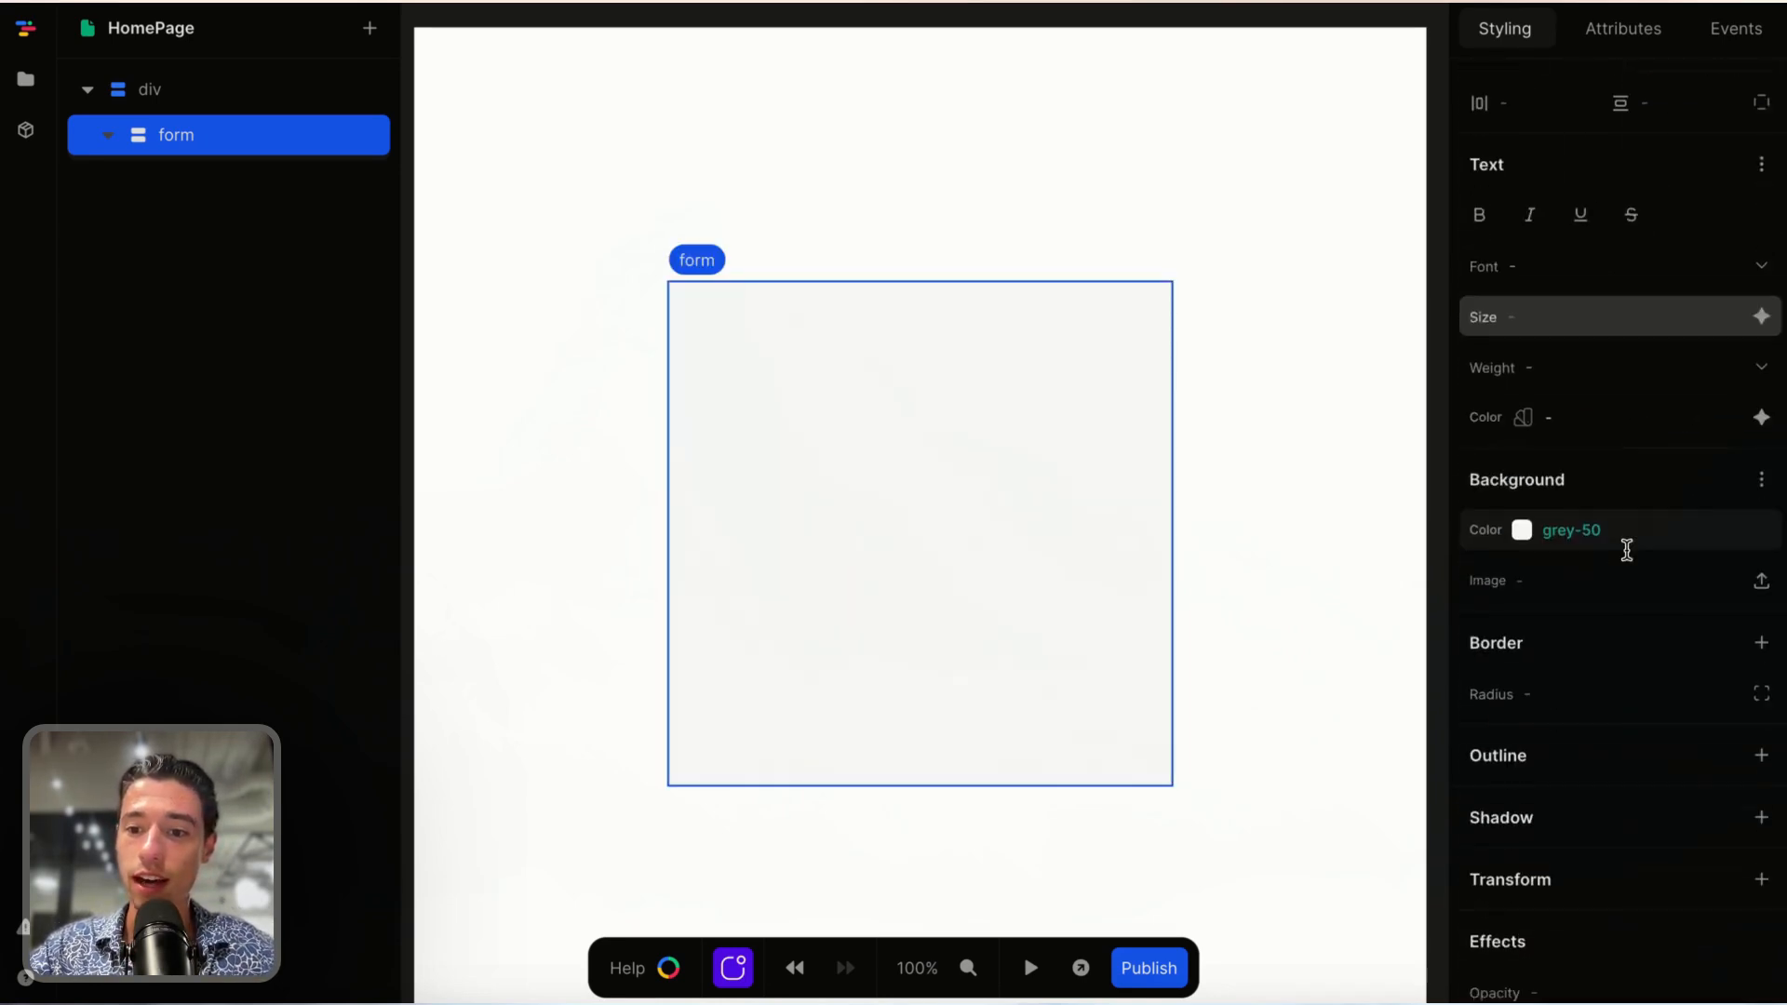
{"action": "scroll", "coordinate": [1627, 551], "scroll_direction": "down", "scroll_amount": 1}
{"action": "left_click", "coordinate": [1760, 616]}
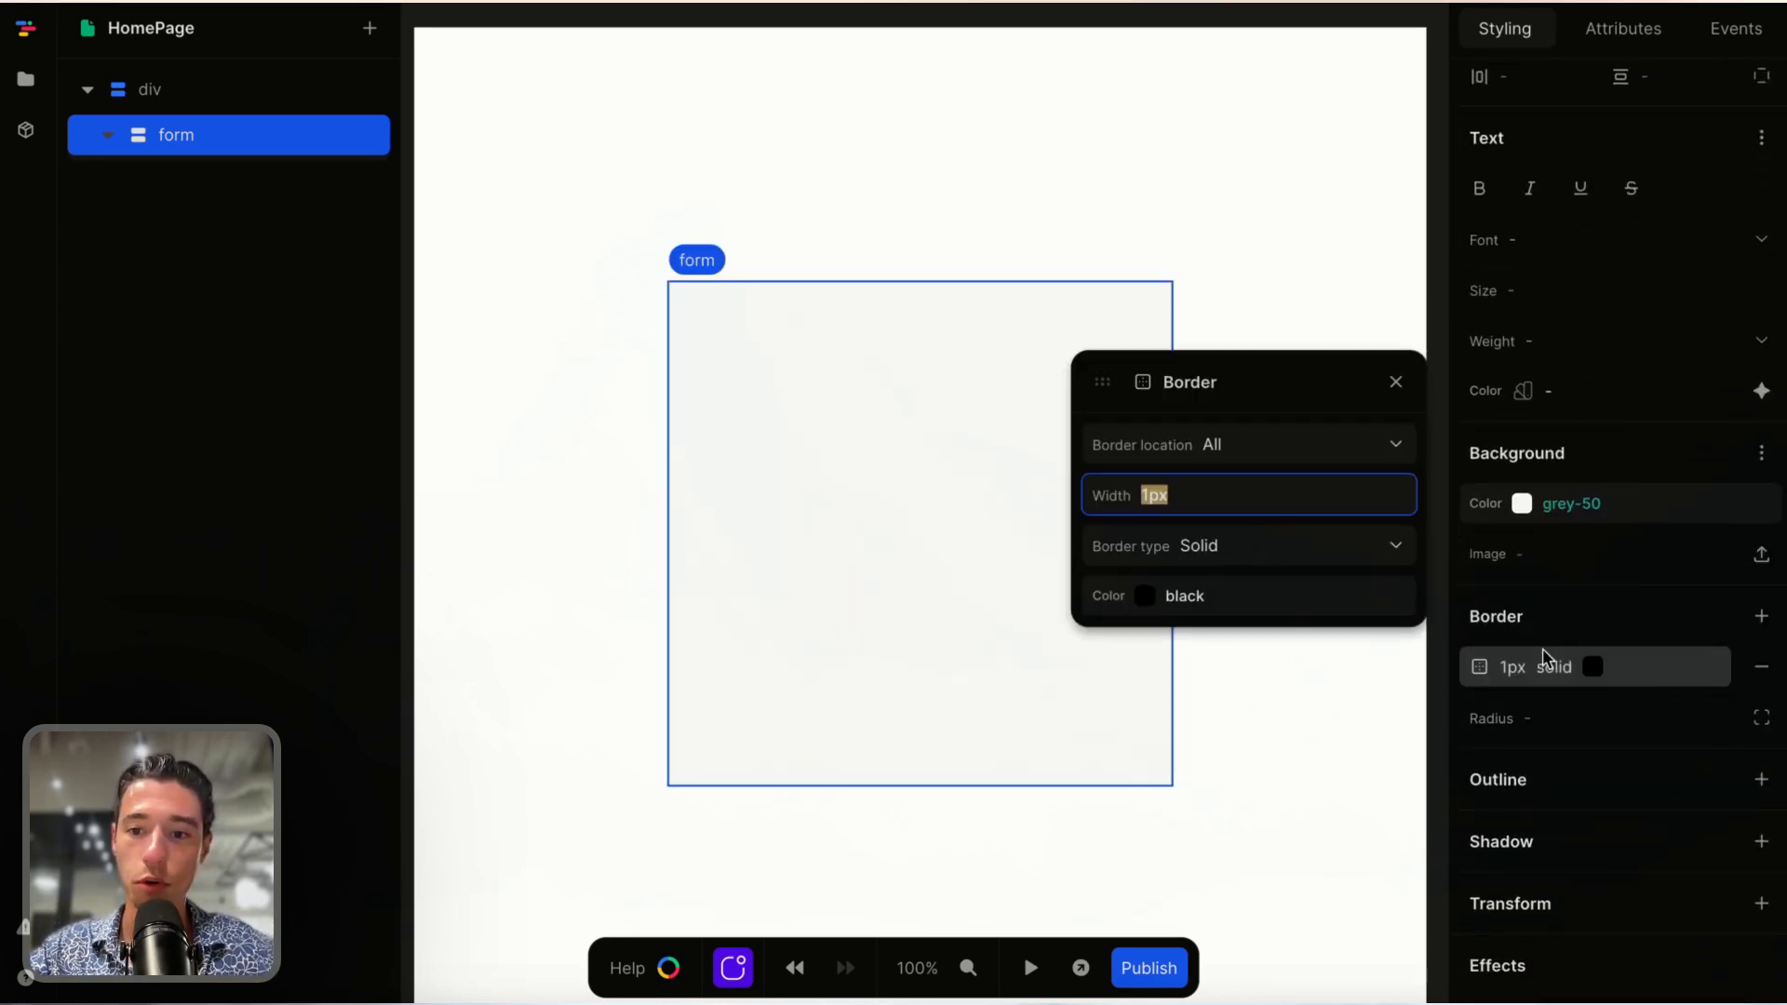
{"action": "left_click", "coordinate": [1286, 290]}
- Set the form's border type to None
{"action": "left_click", "coordinate": [1381, 547]}
{"action": "left_click", "coordinate": [1387, 549]}
{"action": "left_click", "coordinate": [1364, 559]}
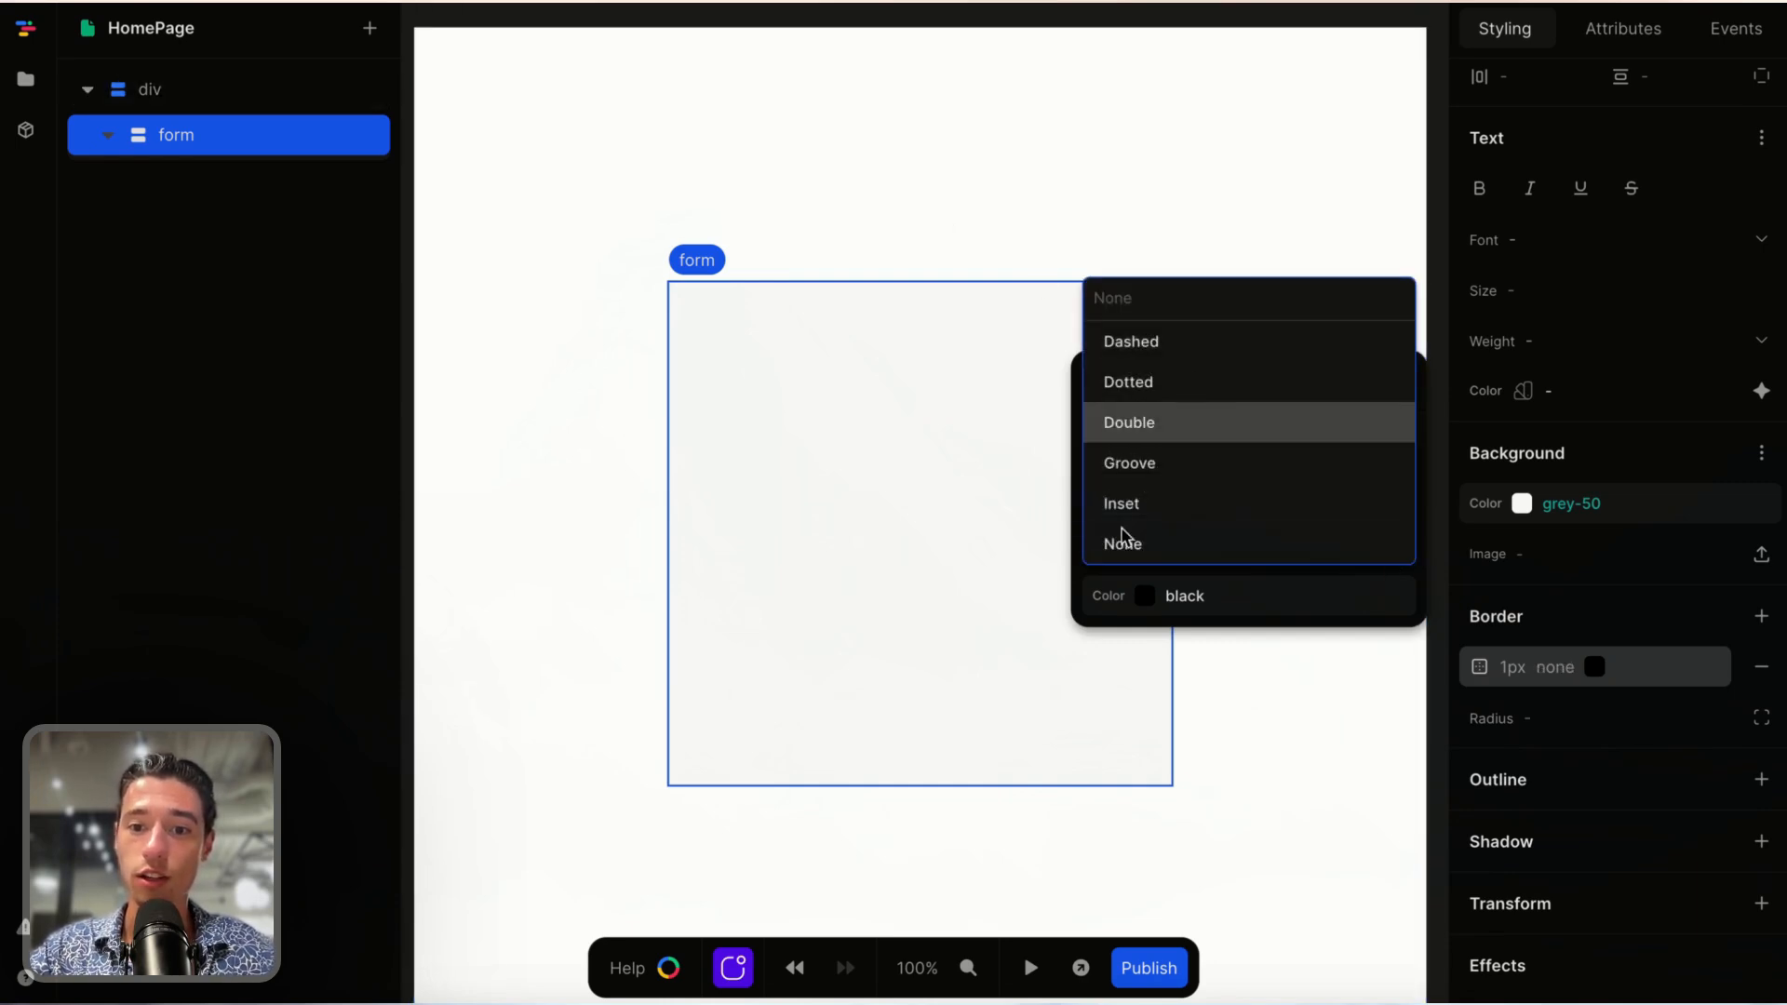
{"action": "left_click", "coordinate": [1313, 610]}
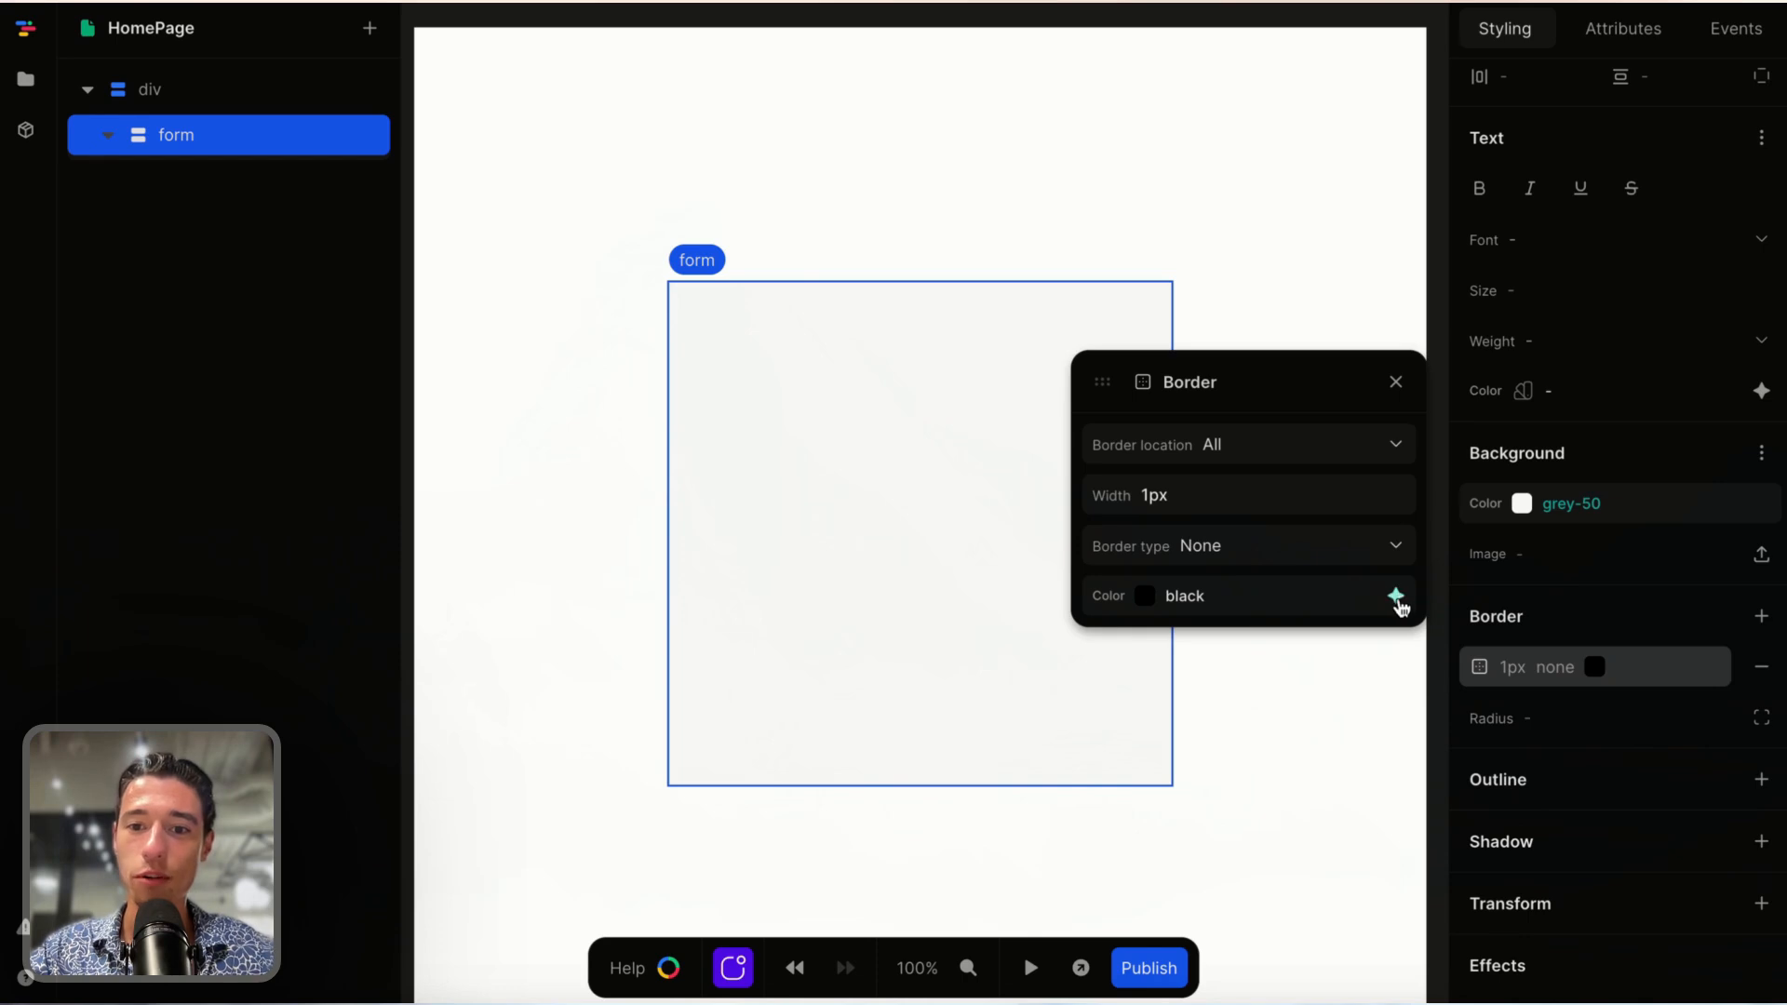
{"action": "left_click", "coordinate": [1395, 549]}
{"action": "scroll", "coordinate": [1239, 503], "scroll_direction": "down", "scroll_amount": 1}
{"action": "scroll", "coordinate": [1234, 502], "scroll_direction": "down", "scroll_amount": 1}
{"action": "scroll", "coordinate": [1234, 502], "scroll_direction": "up", "scroll_amount": 2}
{"action": "scroll", "coordinate": [1234, 502], "scroll_direction": "down", "scroll_amount": 2}
{"action": "left_click", "coordinate": [1170, 578]}
- Set the form's border colour to grey-200 and its corner radius to 15px
{"action": "left_click", "coordinate": [1402, 596]}
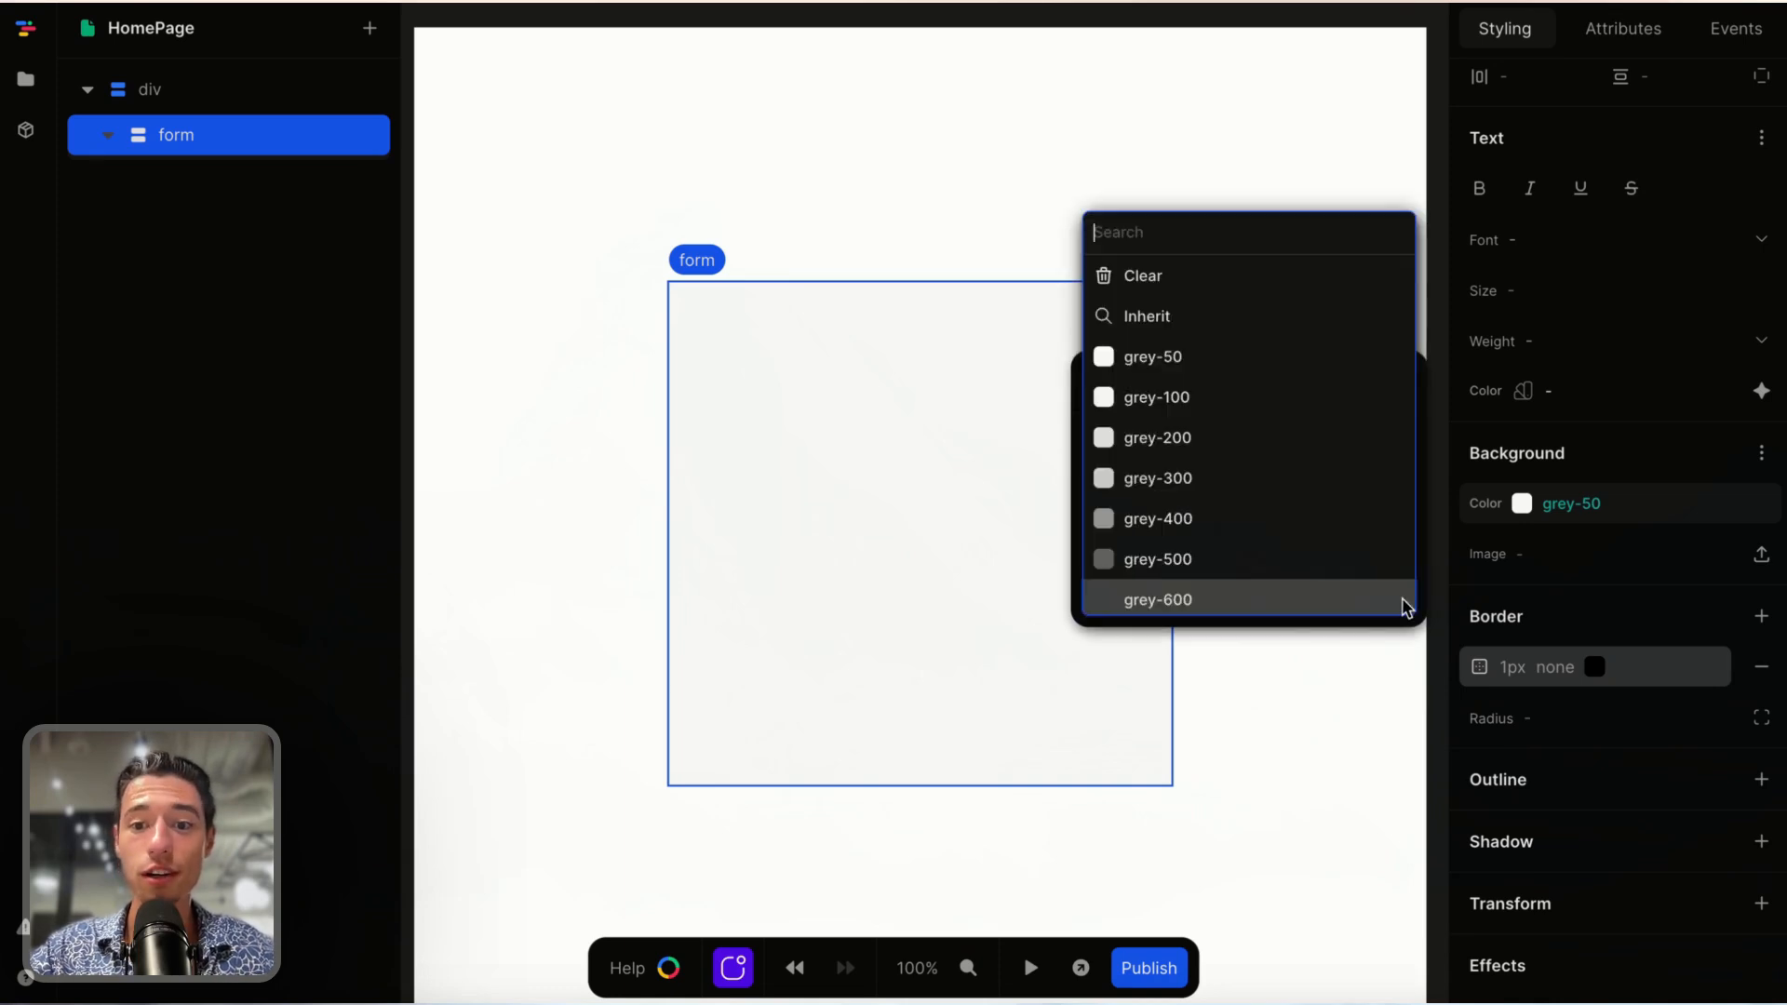
{"action": "left_click", "coordinate": [1210, 451]}
{"action": "left_click", "coordinate": [1390, 381]}
{"action": "left_click", "coordinate": [1558, 729]}
{"action": "type", "text": "16"}
{"action": "key", "text": "Return"}
{"action": "left_click", "coordinate": [1201, 321]}
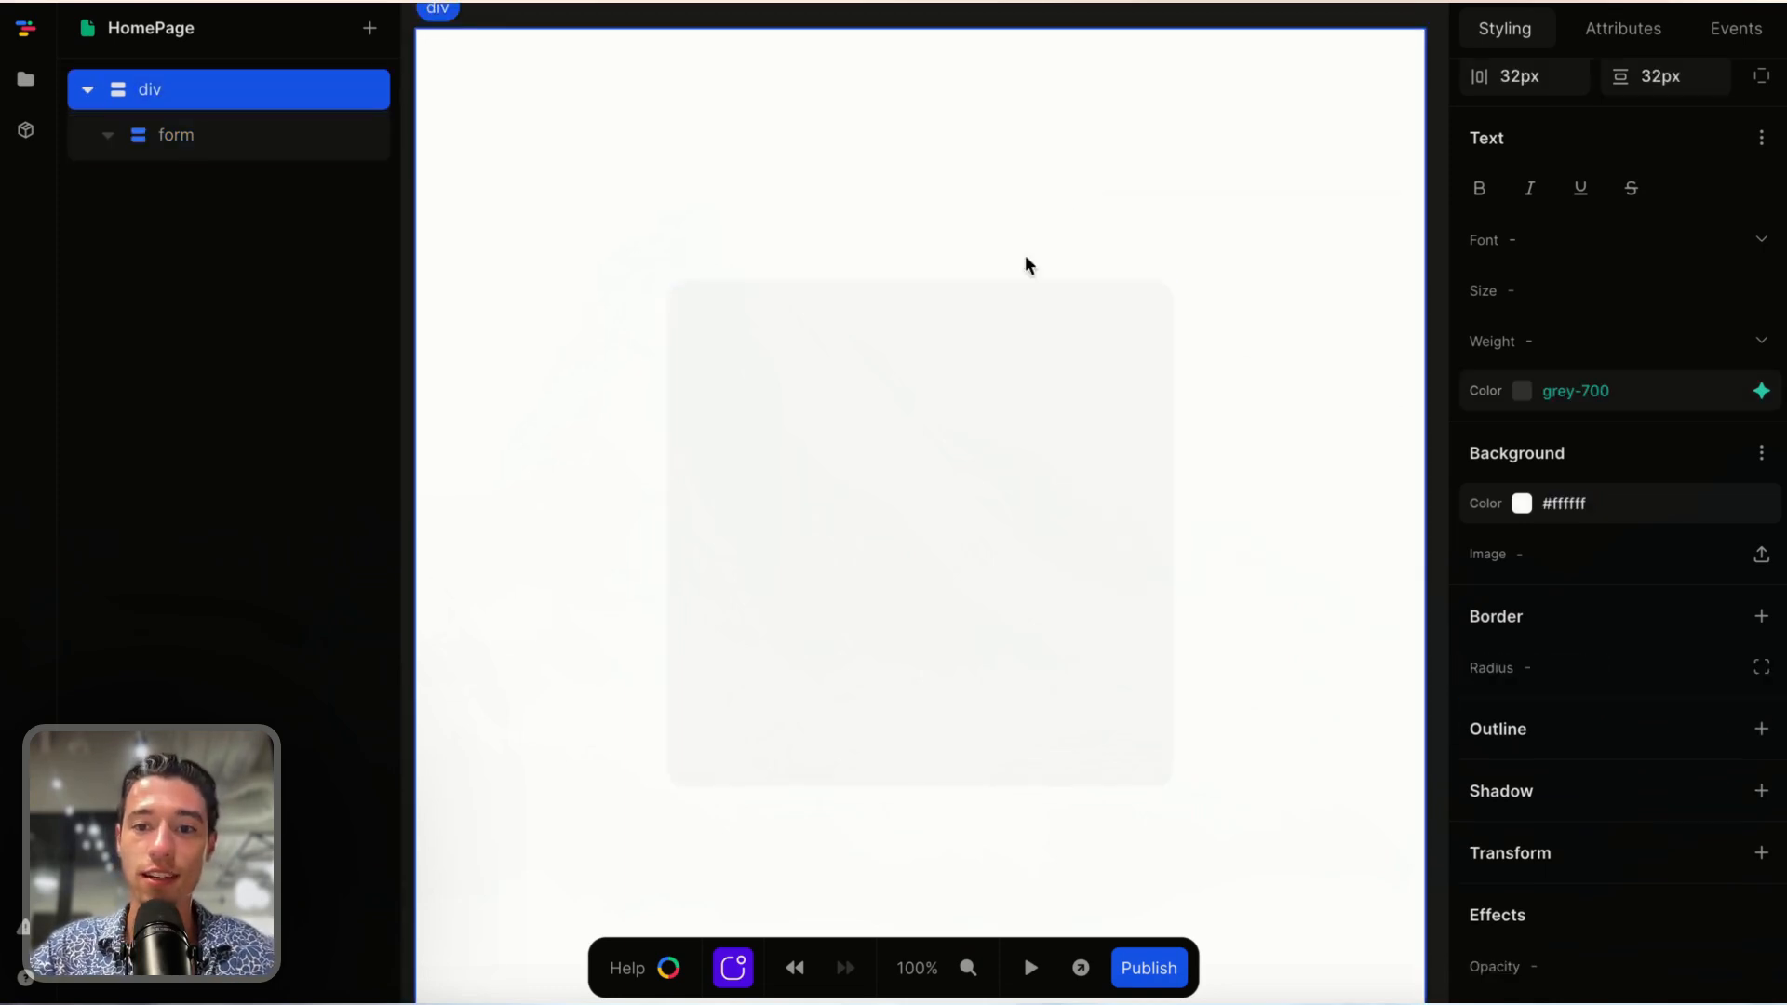
{"action": "left_click", "coordinate": [1070, 407]}
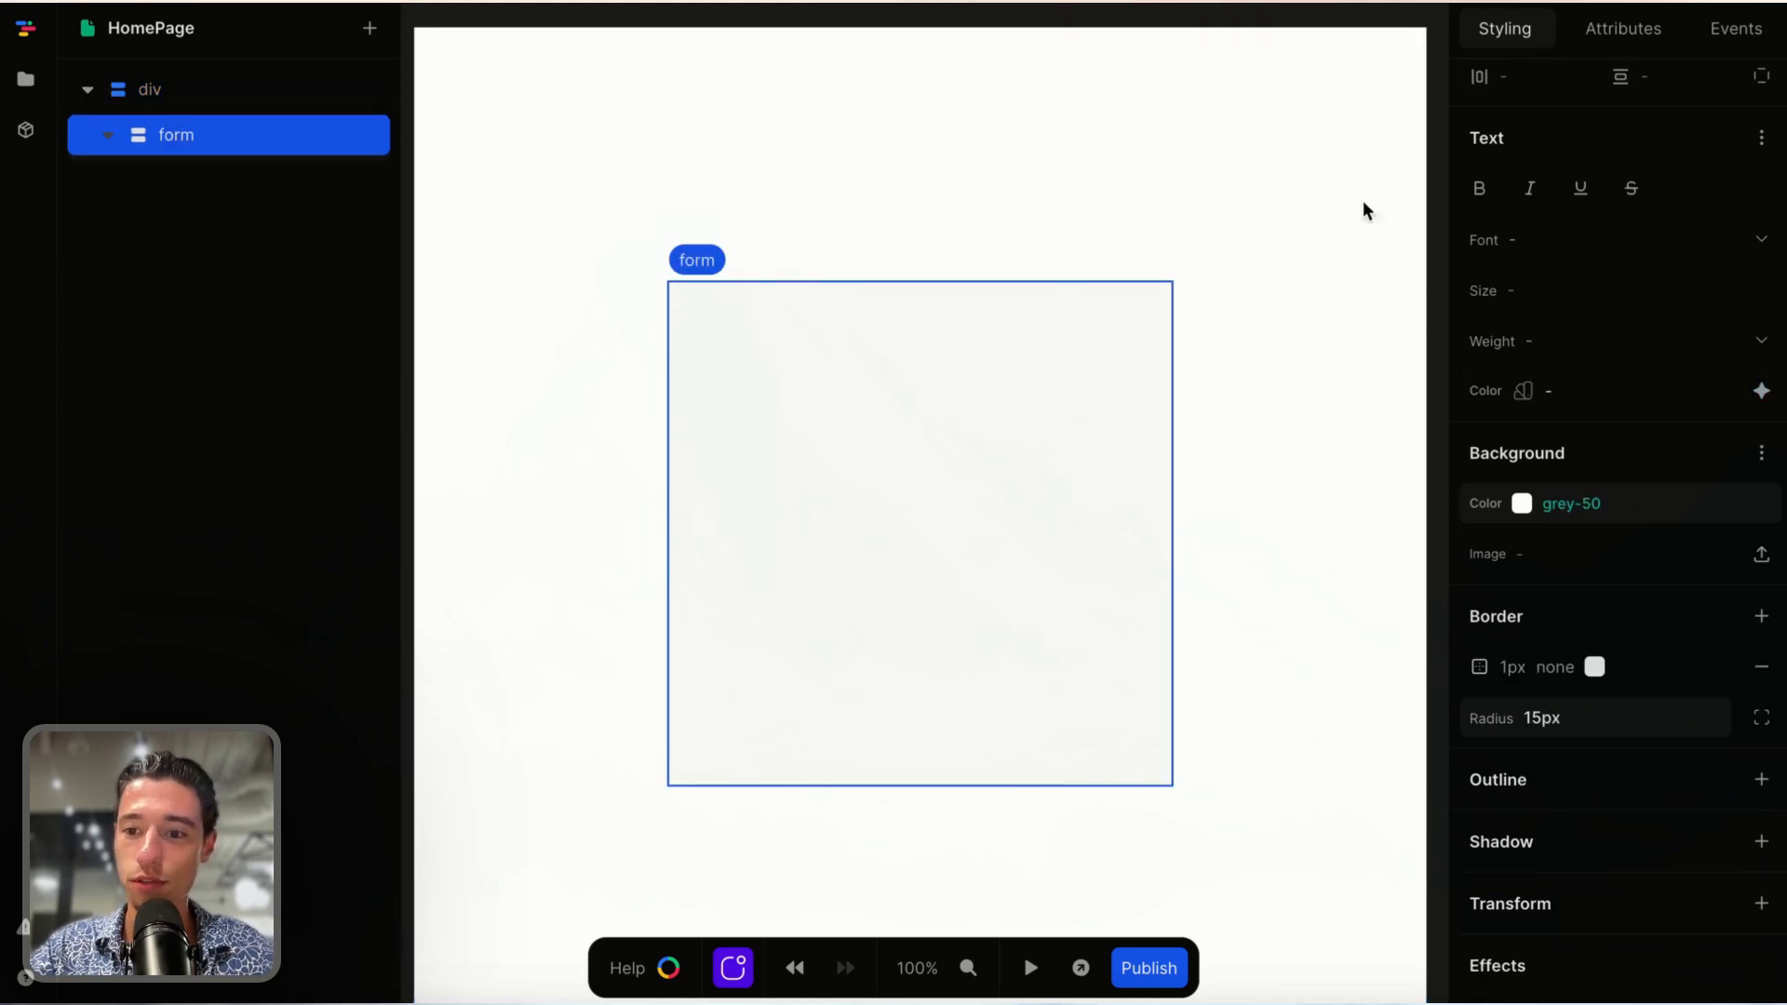
- Change the form's border type to Solid
{"action": "left_click", "coordinate": [1599, 667]}
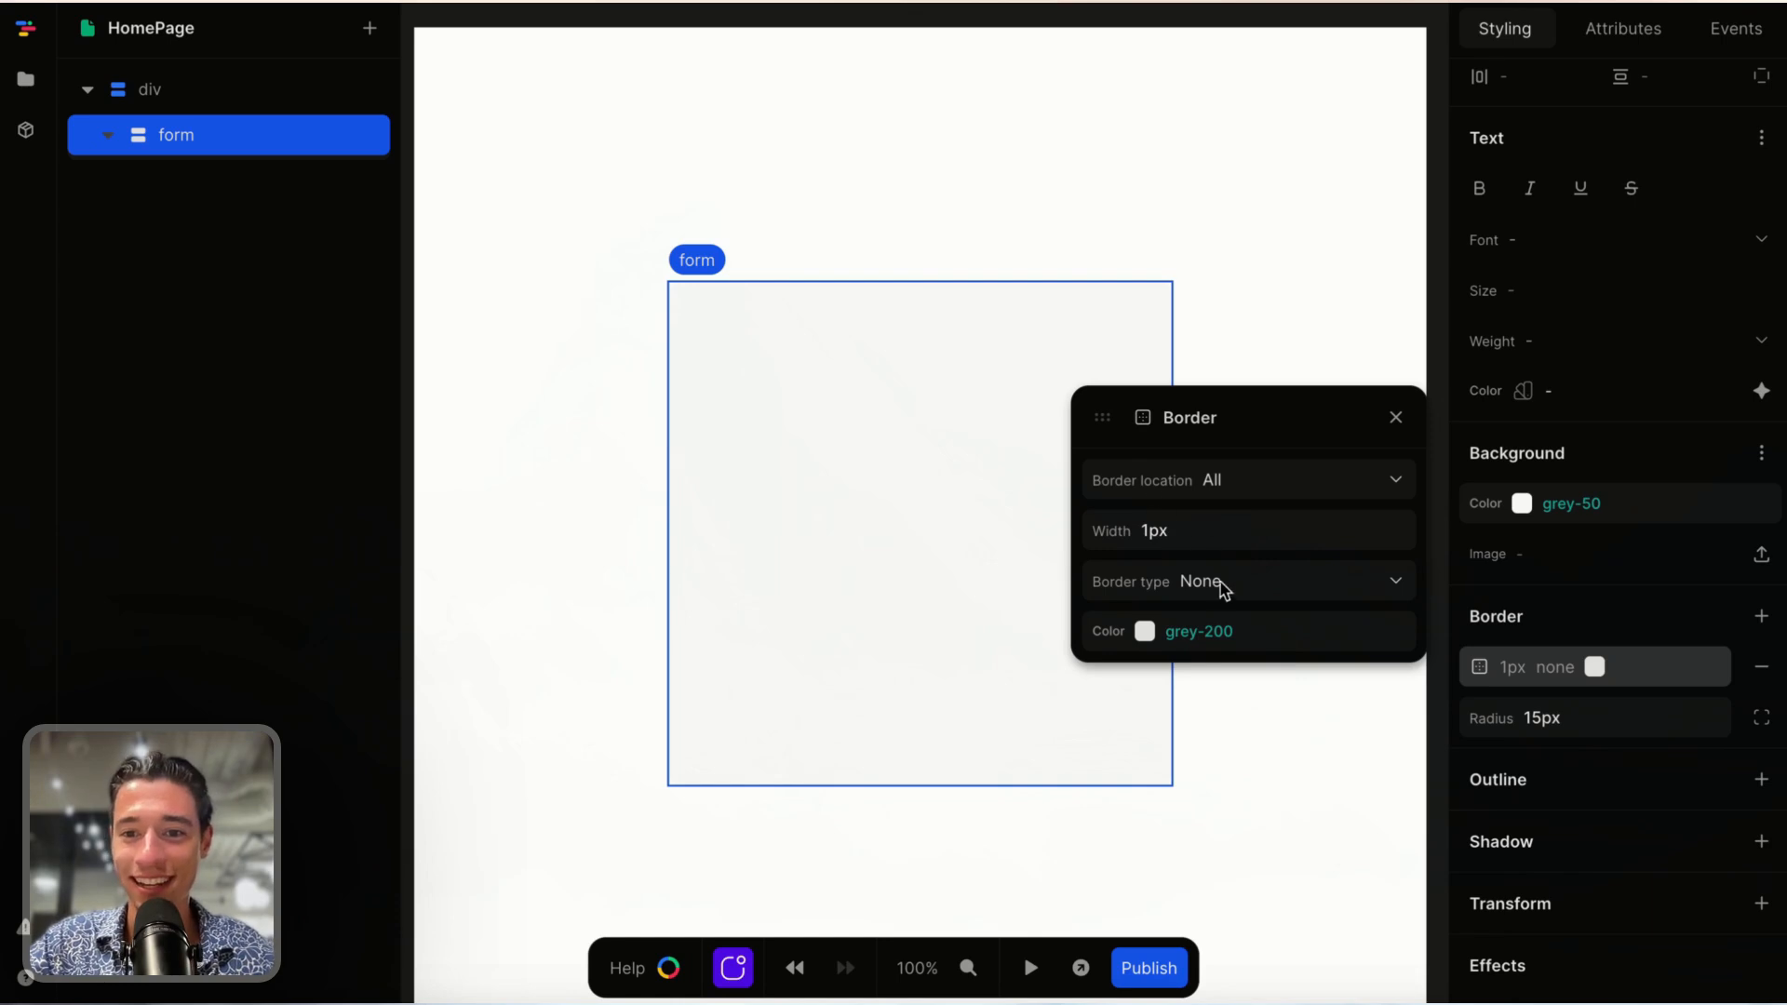
{"action": "left_click", "coordinate": [1247, 594]}
{"action": "scroll", "coordinate": [1244, 564], "scroll_direction": "down", "scroll_amount": 3}
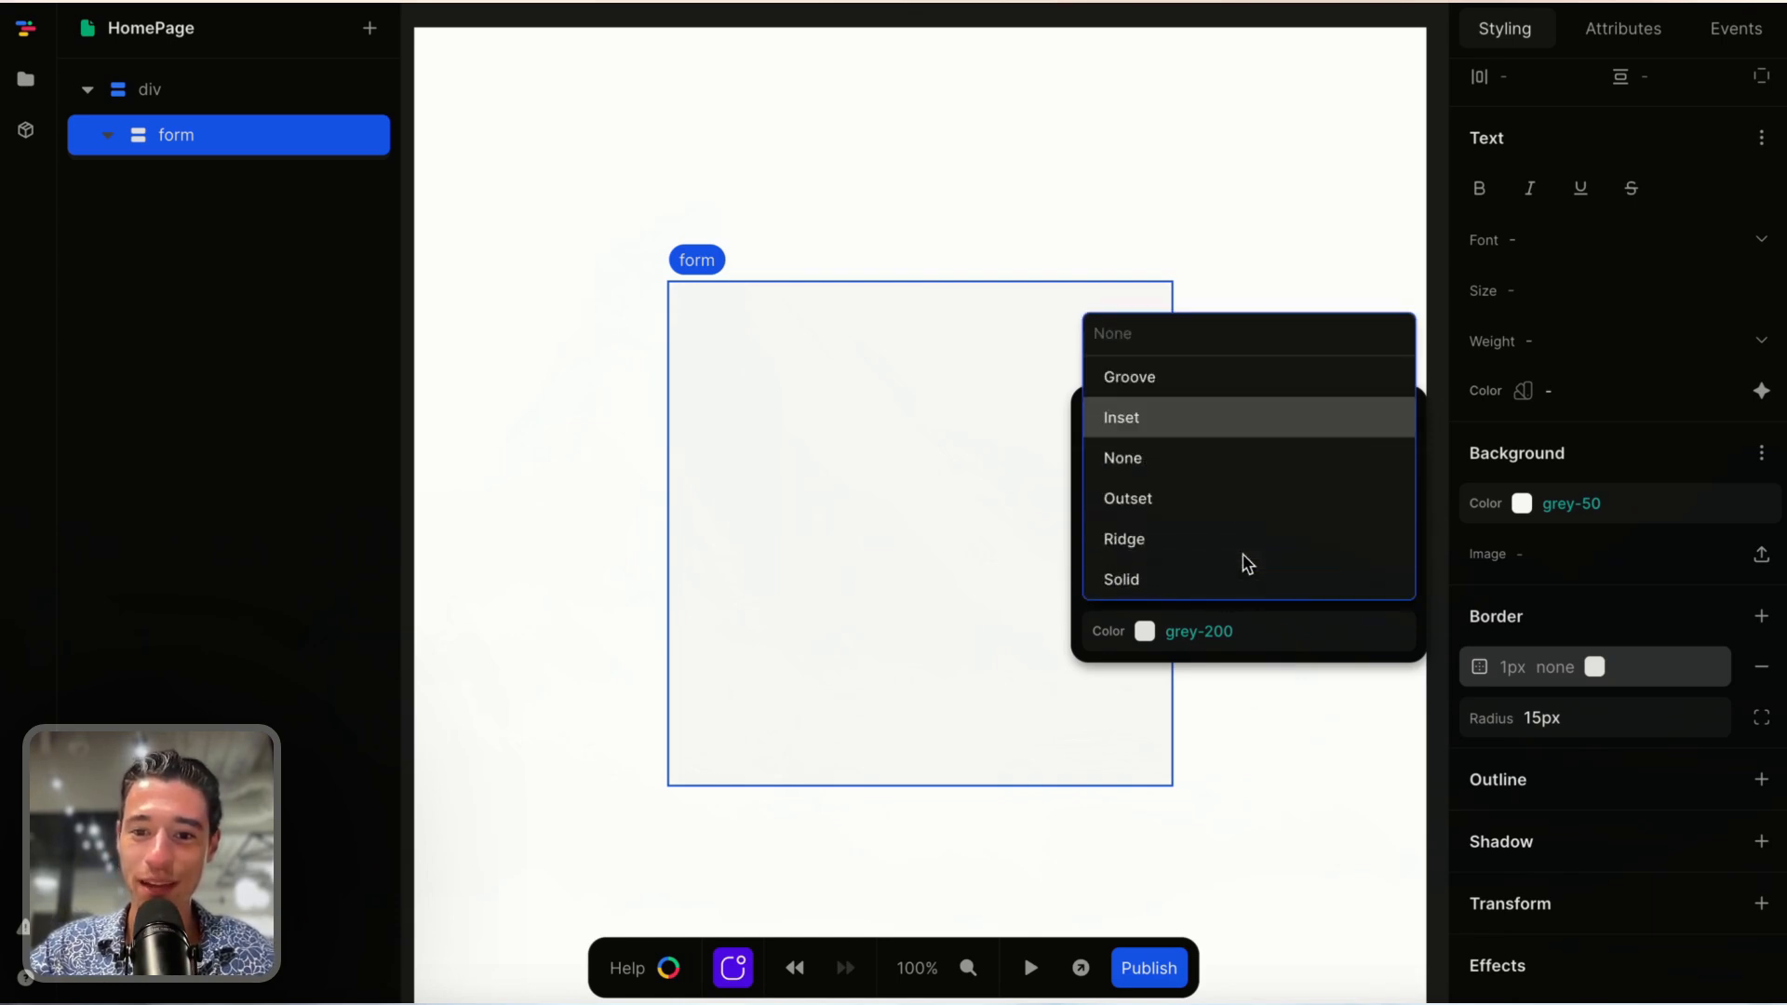
{"action": "left_click", "coordinate": [1208, 577]}
{"action": "left_click", "coordinate": [1395, 417]}
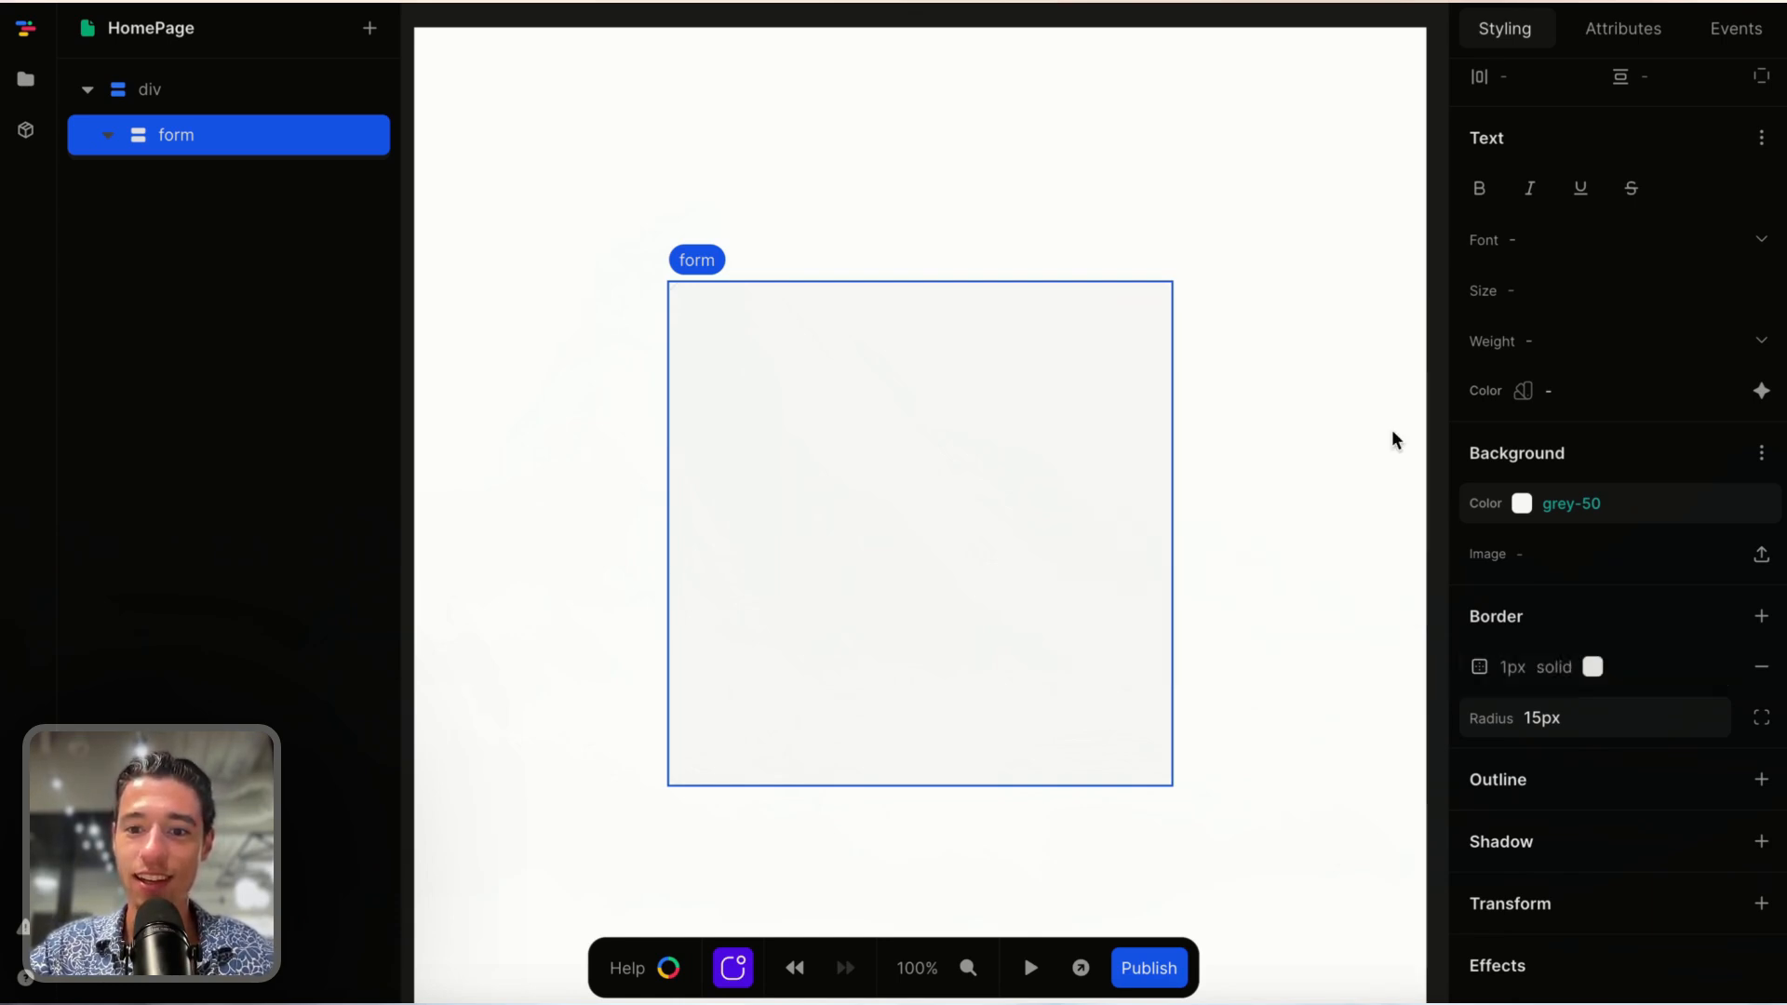
{"action": "left_click", "coordinate": [1343, 302]}
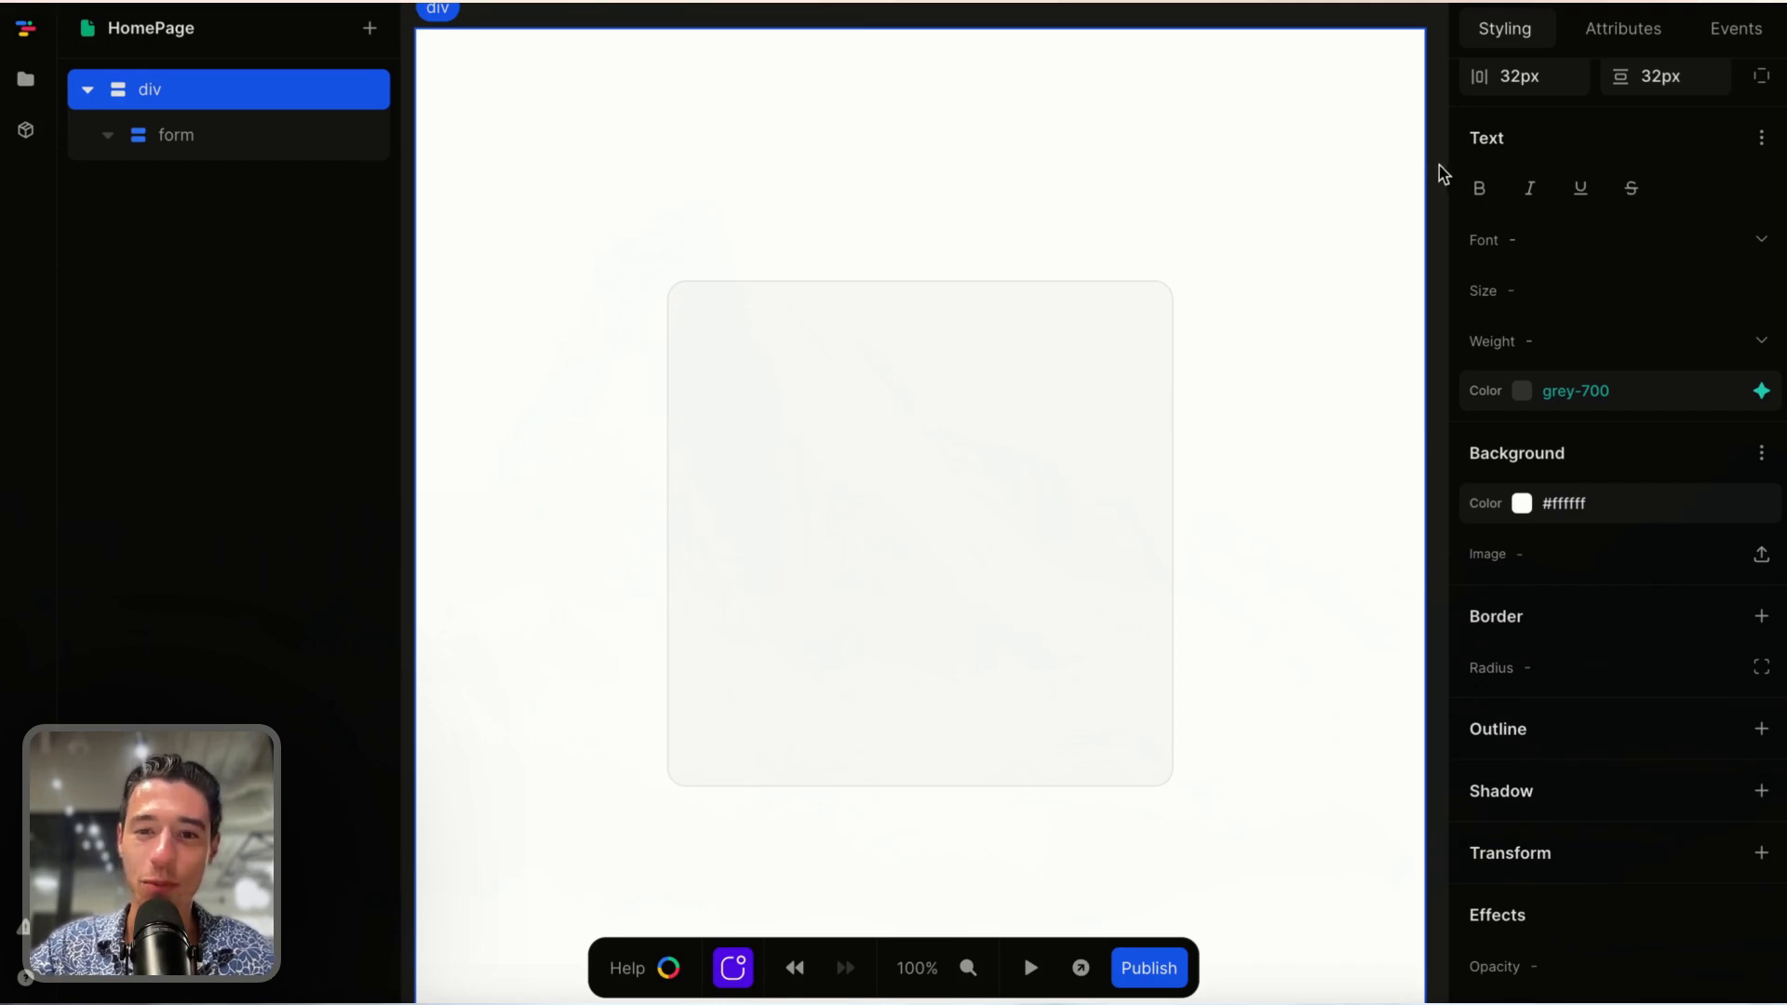
- Add a text area element inside the form
{"action": "left_click", "coordinate": [989, 466]}
{"action": "left_click", "coordinate": [370, 28]}
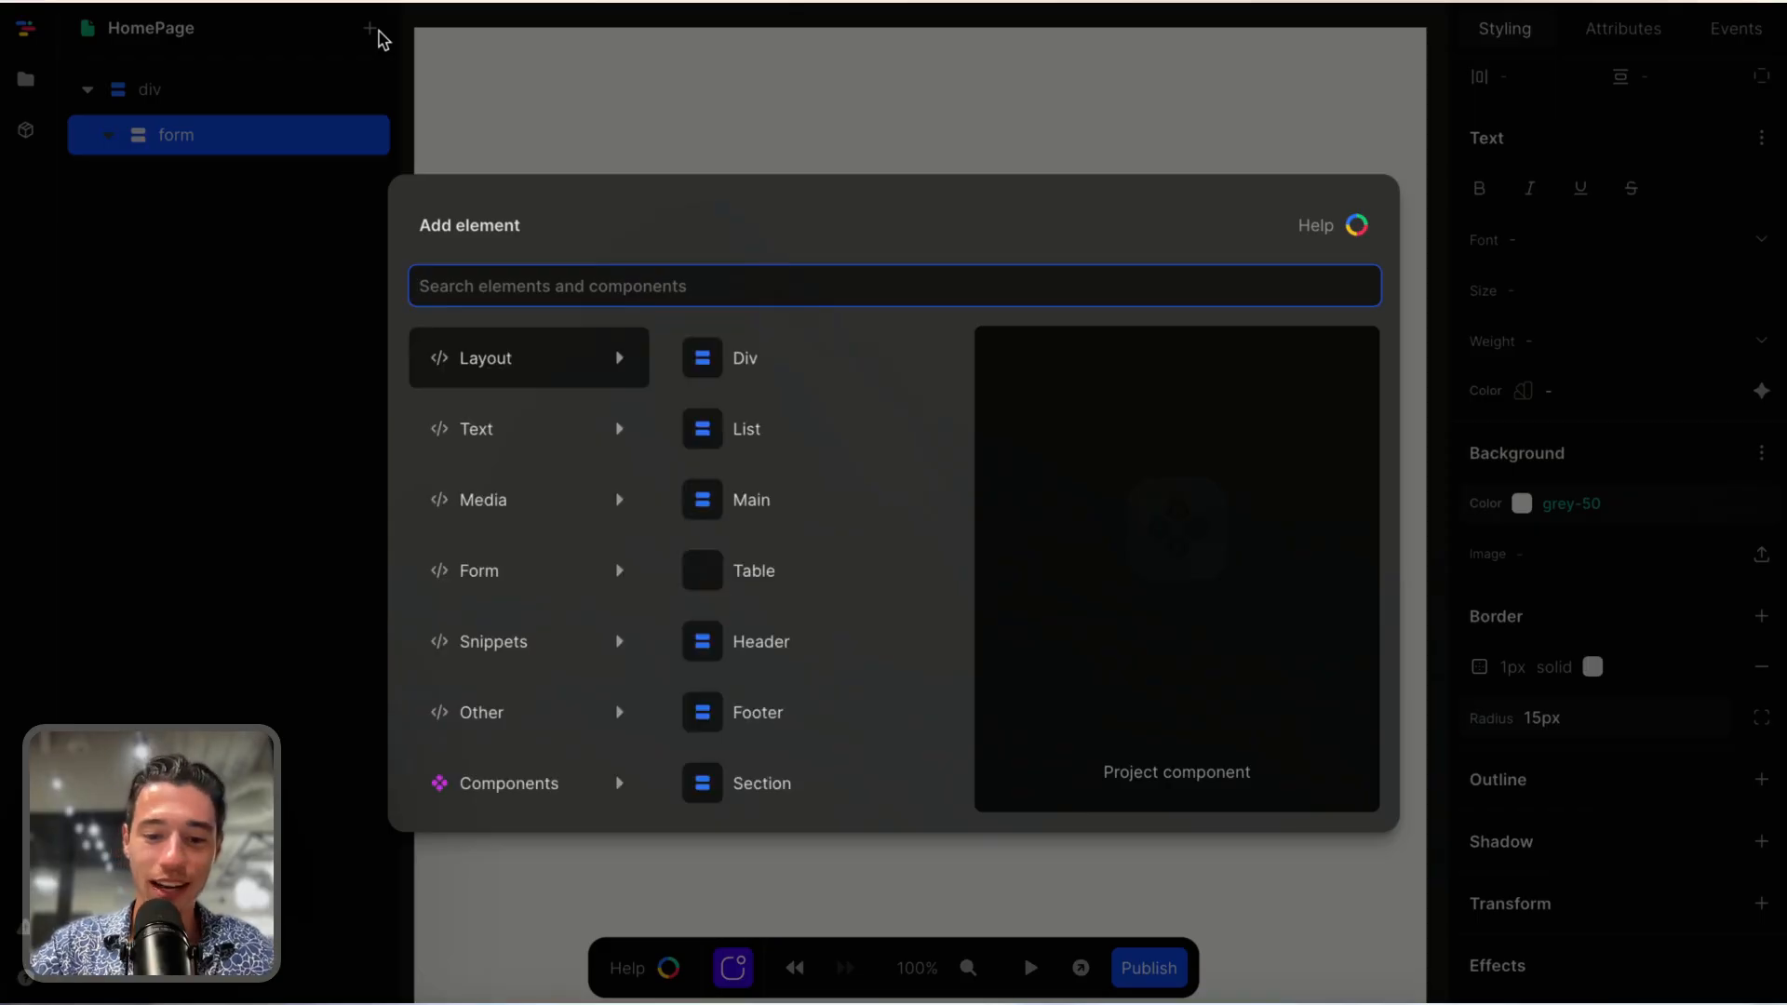
{"action": "type", "text": "te"}
{"action": "left_click", "coordinate": [487, 433]}
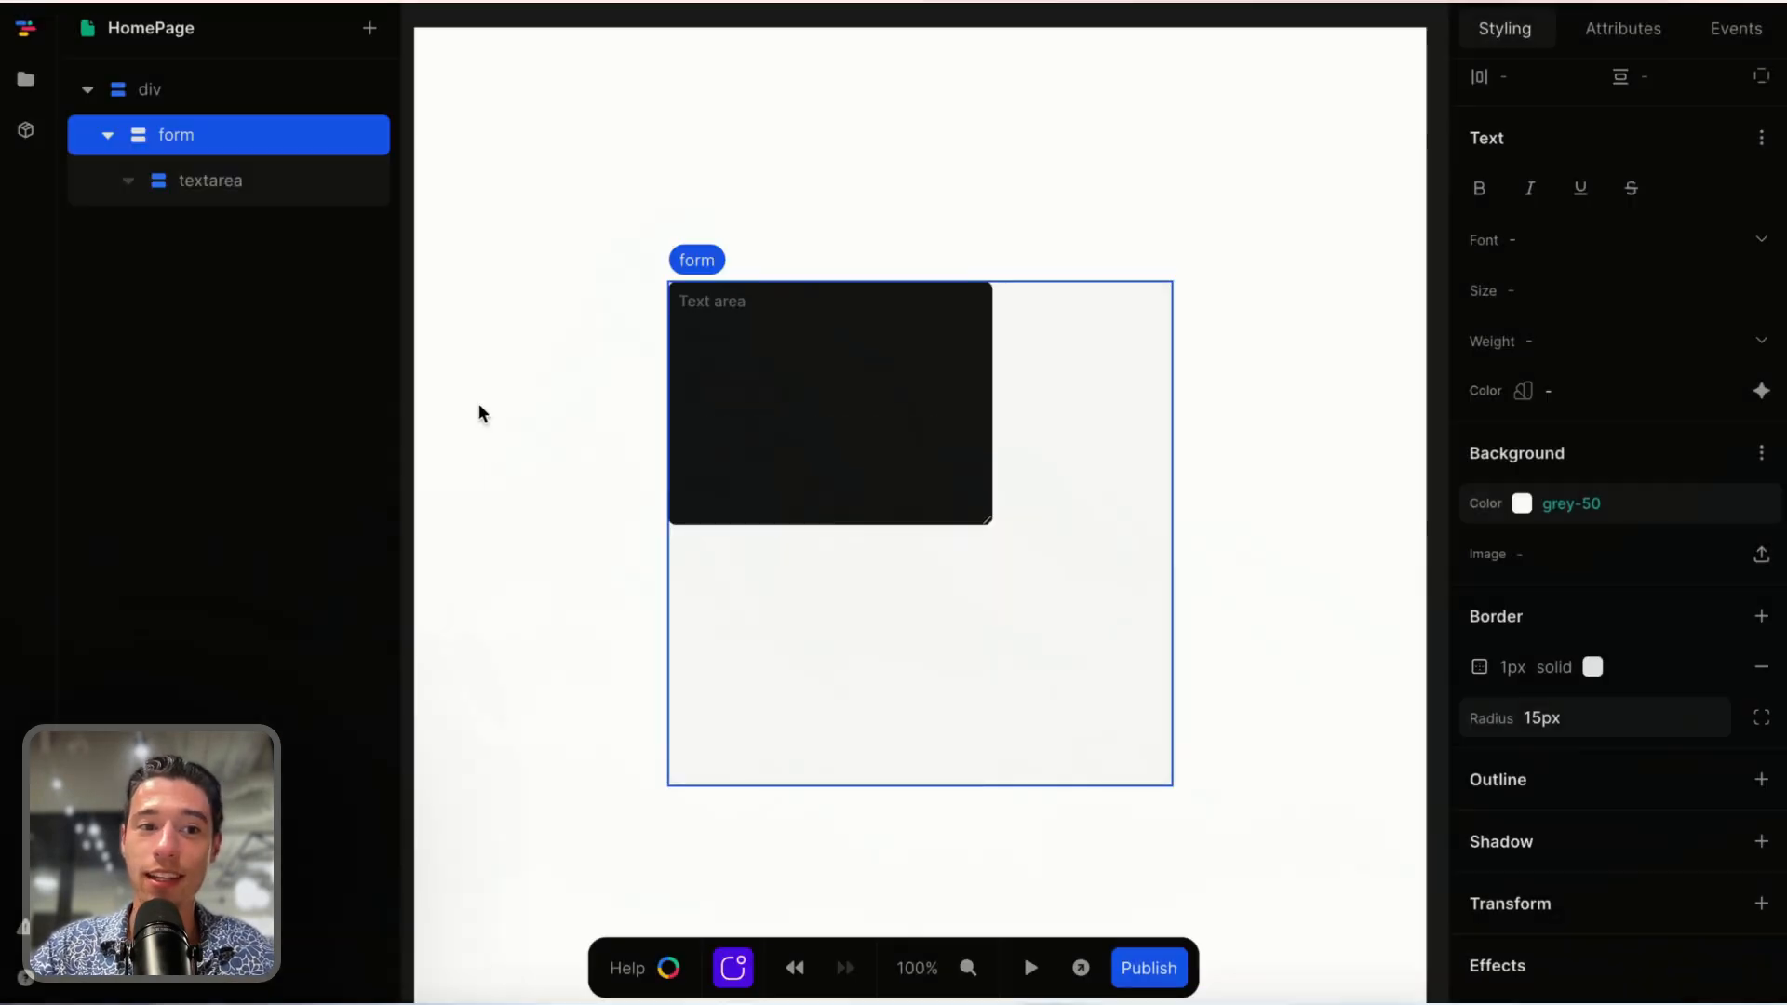
{"action": "left_click", "coordinate": [1193, 596]}
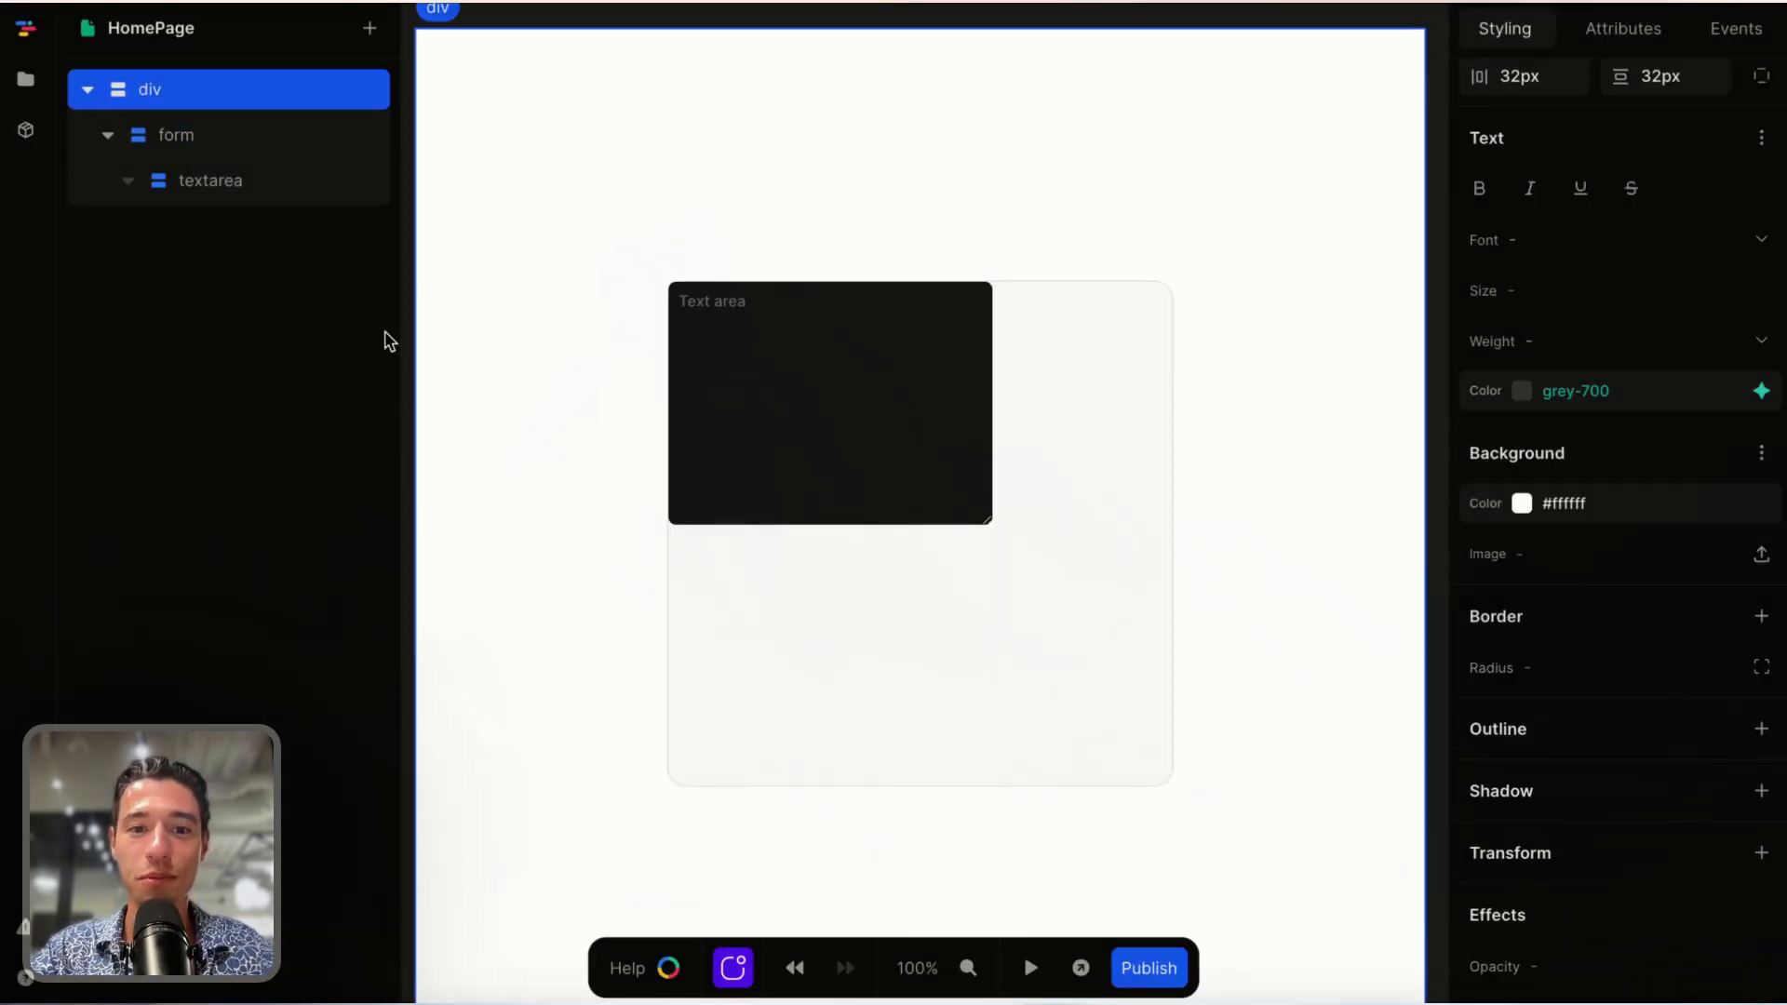
- Set the text area's width and height to 100% so it fills the form
{"action": "left_click", "coordinate": [962, 466]}
{"action": "scroll", "coordinate": [1620, 400], "scroll_direction": "up", "scroll_amount": 8}
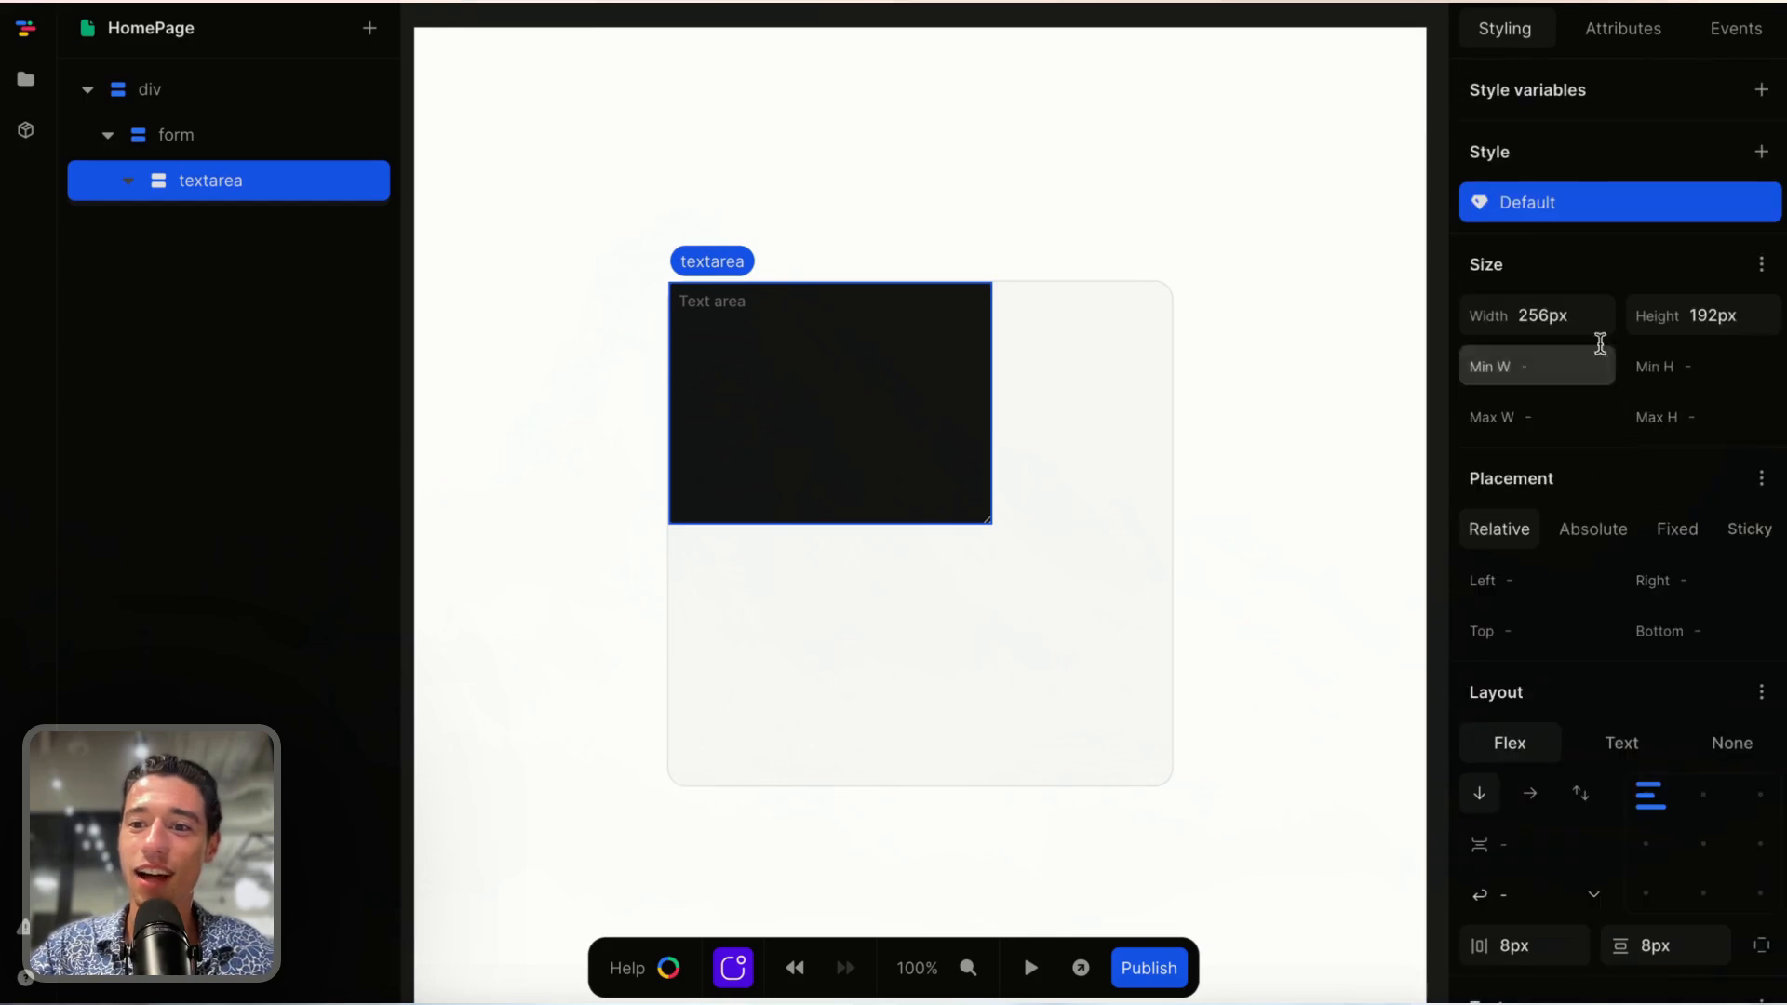
{"action": "left_click", "coordinate": [1590, 307]}
{"action": "key", "text": "BackSpace"}
{"action": "type", "text": "100%"}
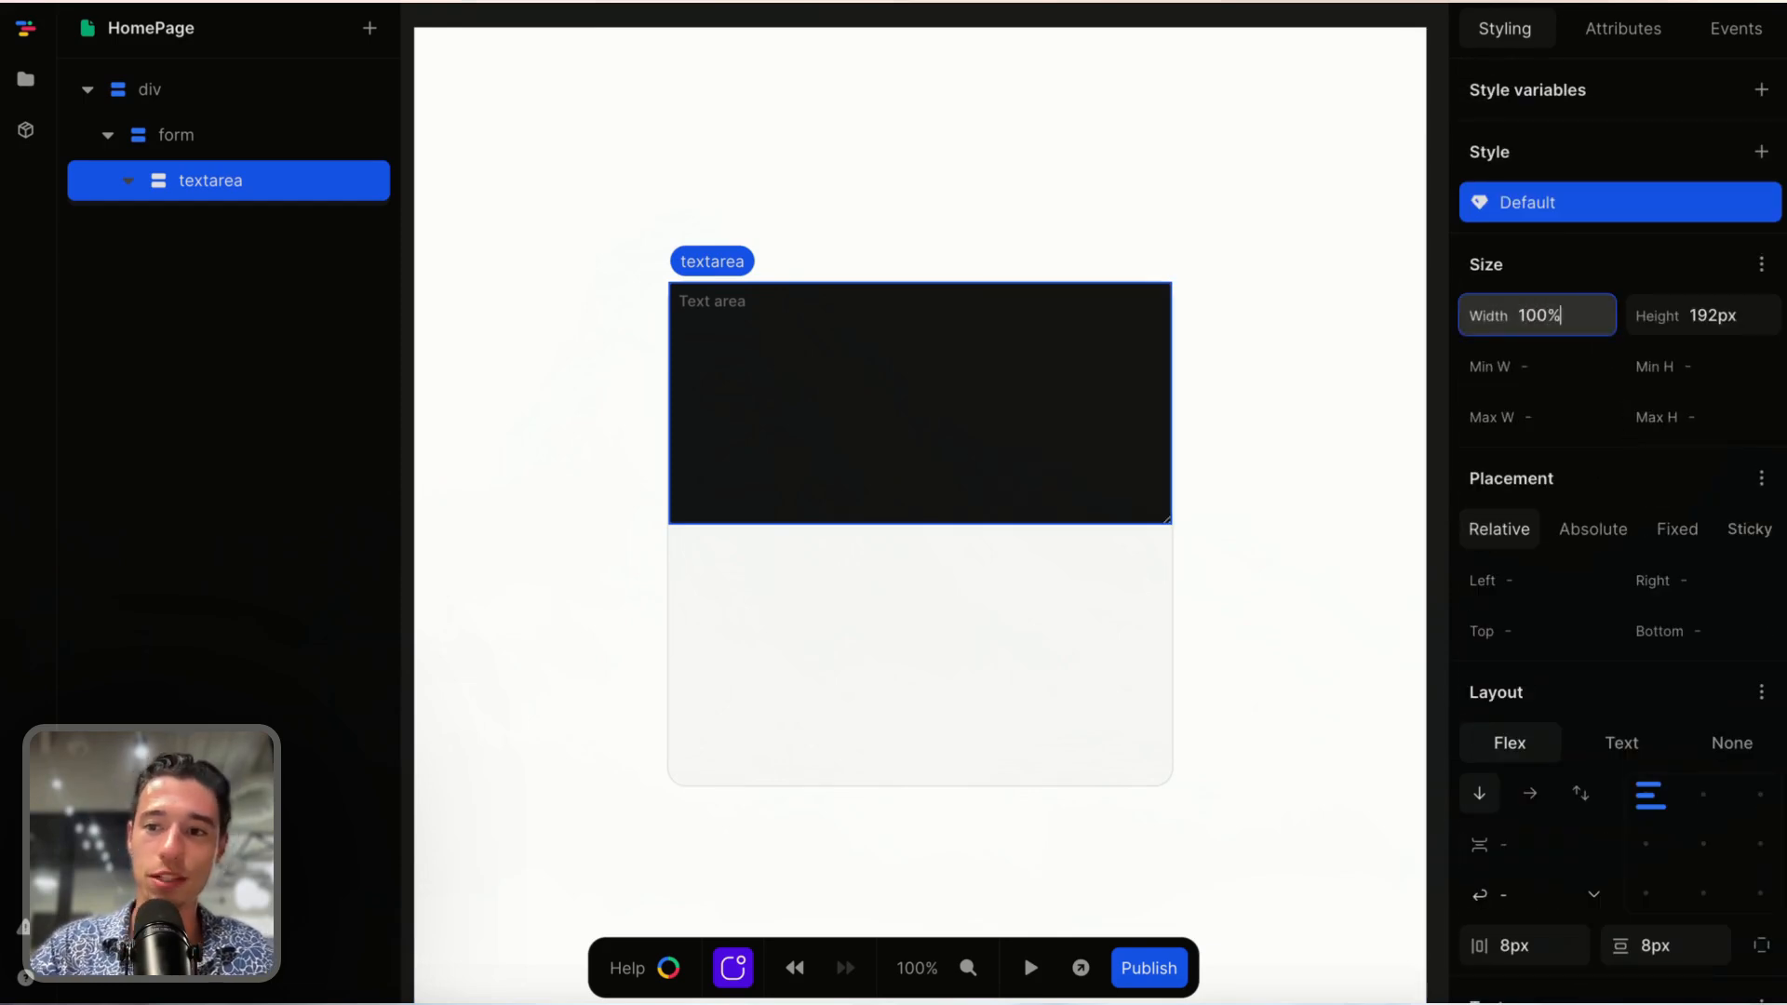
{"action": "left_click", "coordinate": [1756, 314]}
{"action": "type", "text": "100"}
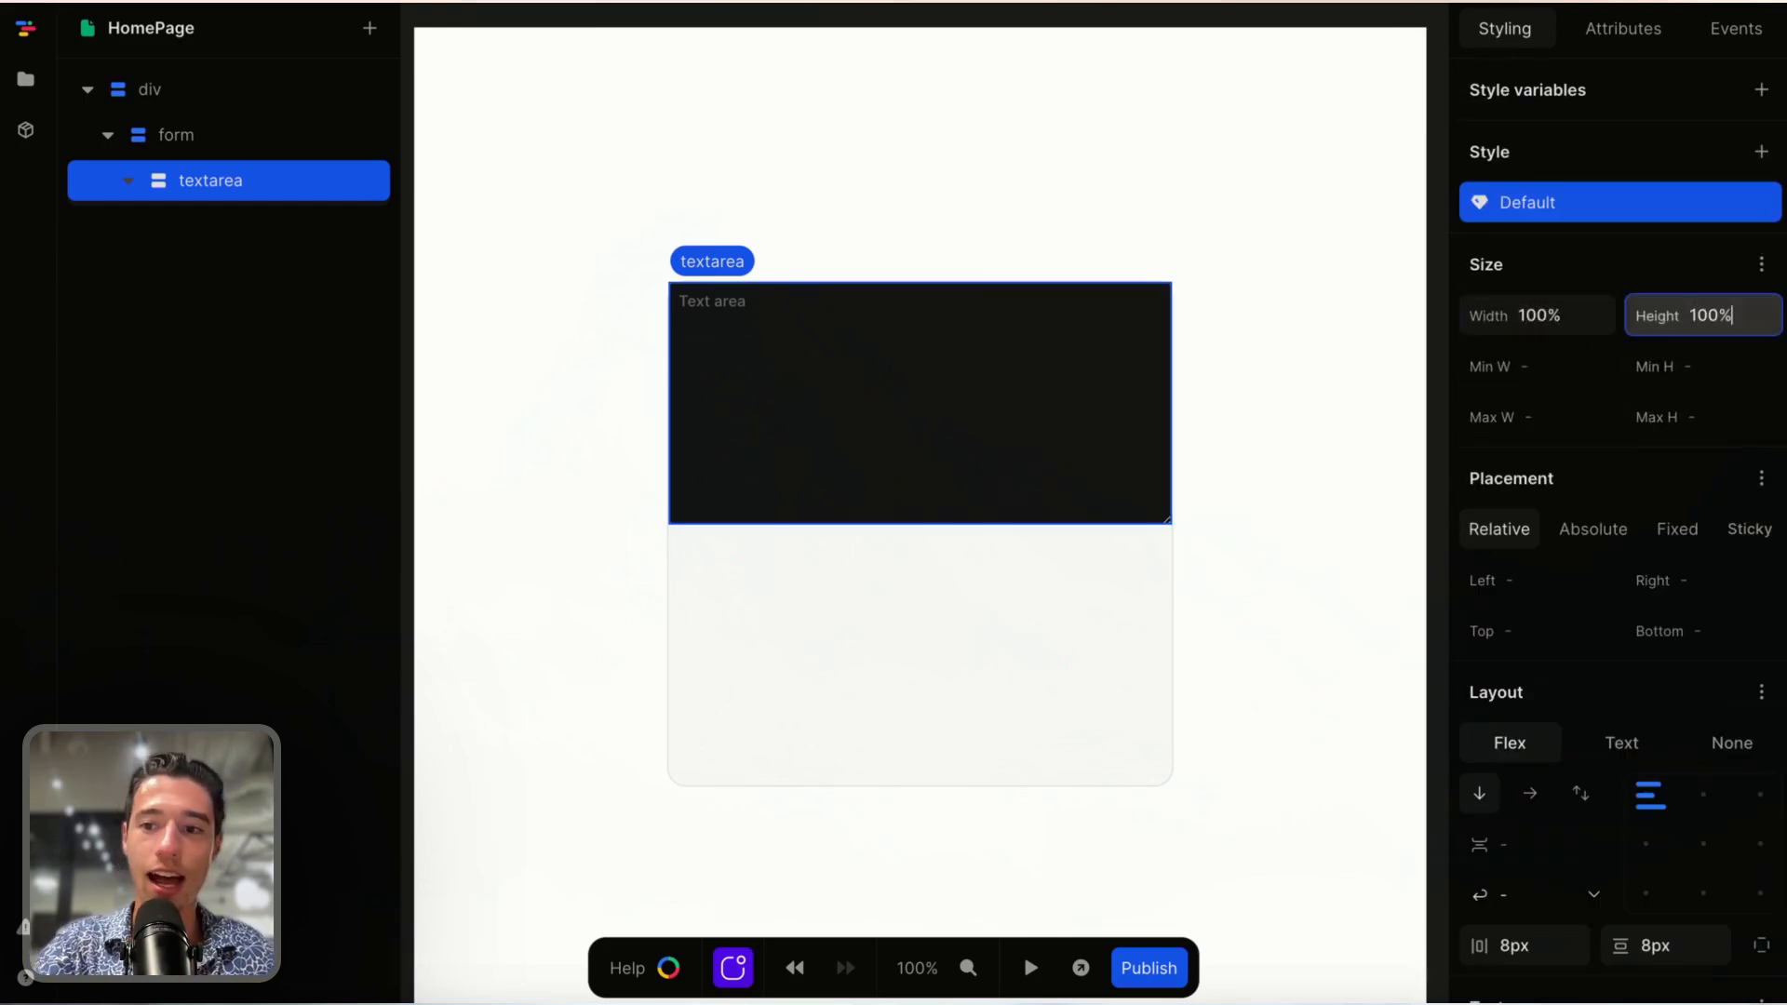
- Set the text area's Flex value to 1 in its extra size styles
{"action": "left_click", "coordinate": [1761, 268]}
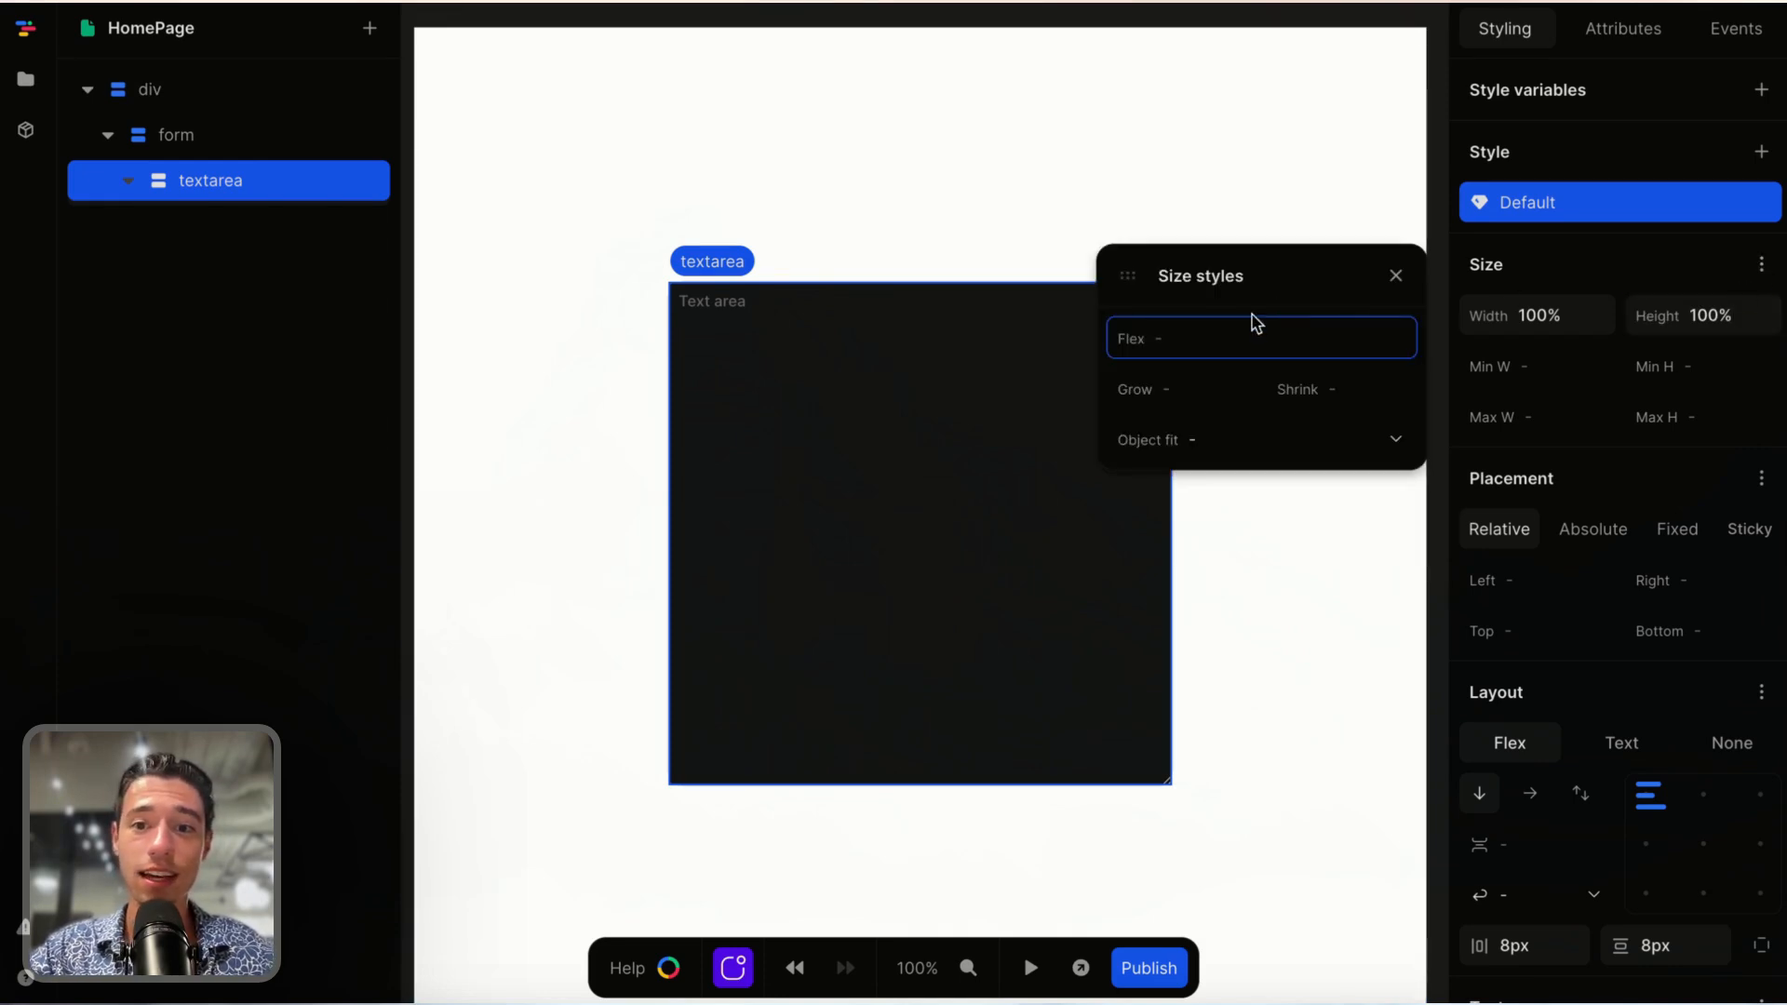
{"action": "type", "text": "1"}
{"action": "key", "text": "Return"}
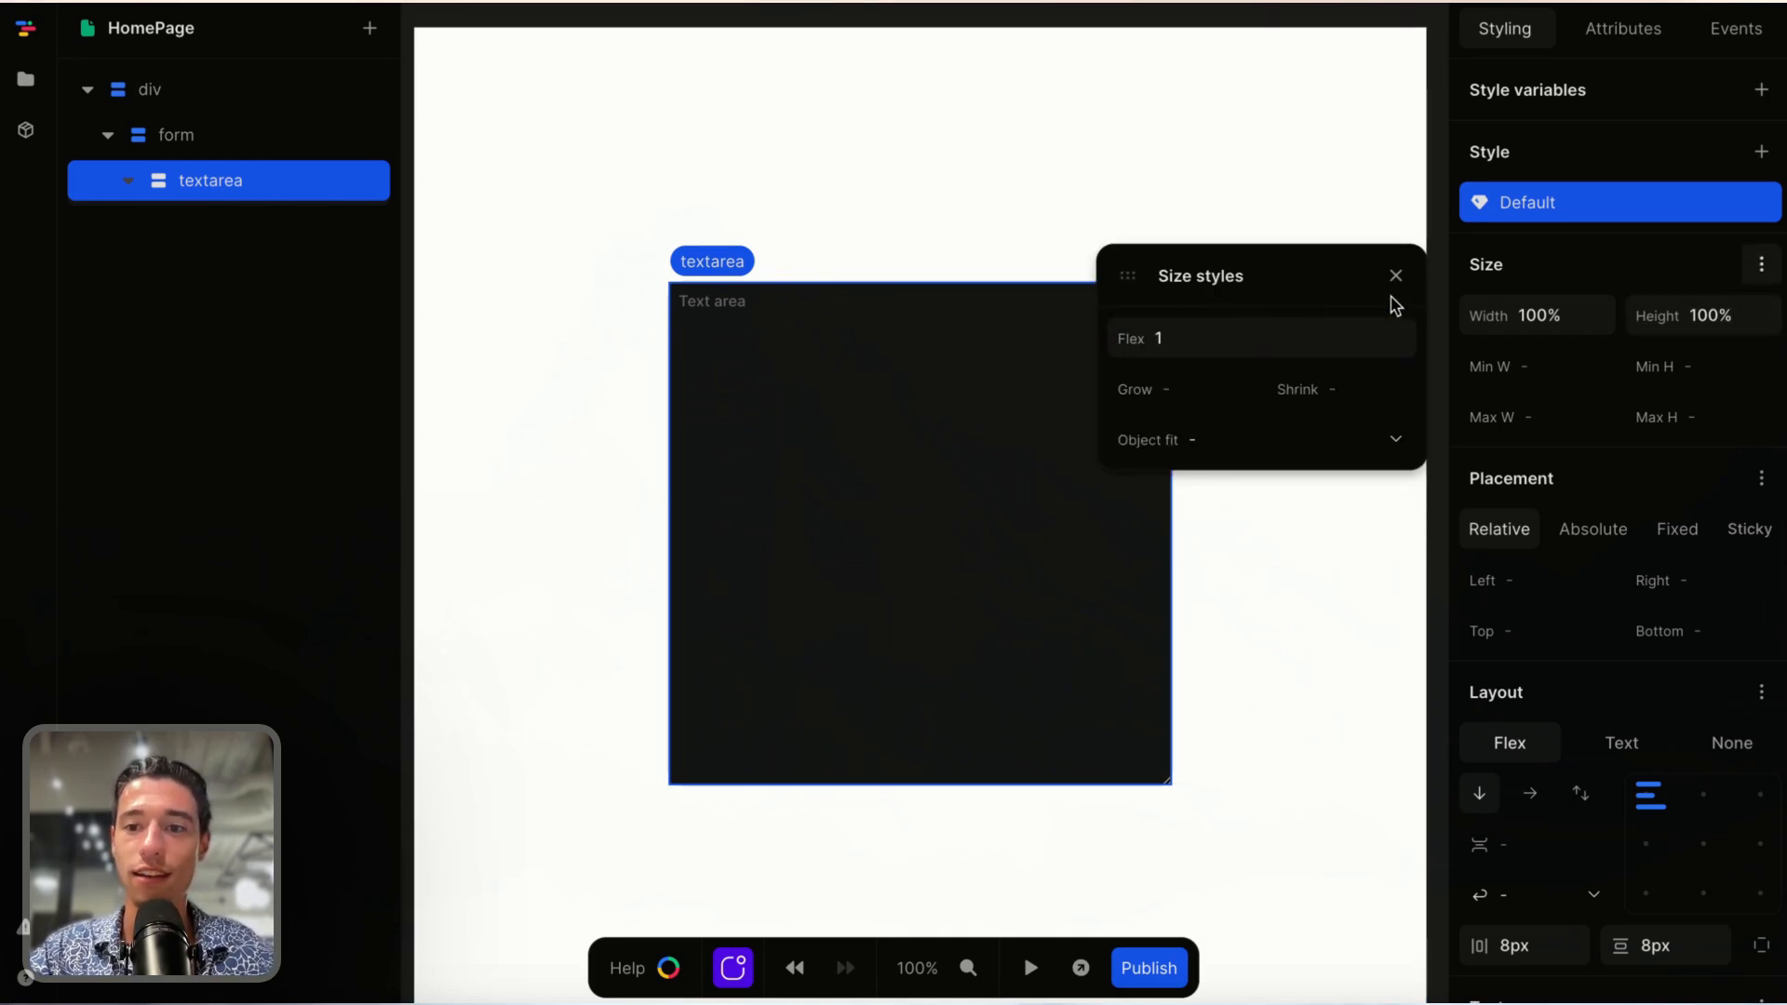
{"action": "left_click", "coordinate": [1395, 276]}
- Clear the text area's background colour and set its text colour to grey-700
{"action": "scroll", "coordinate": [1571, 605], "scroll_direction": "down", "scroll_amount": 5}
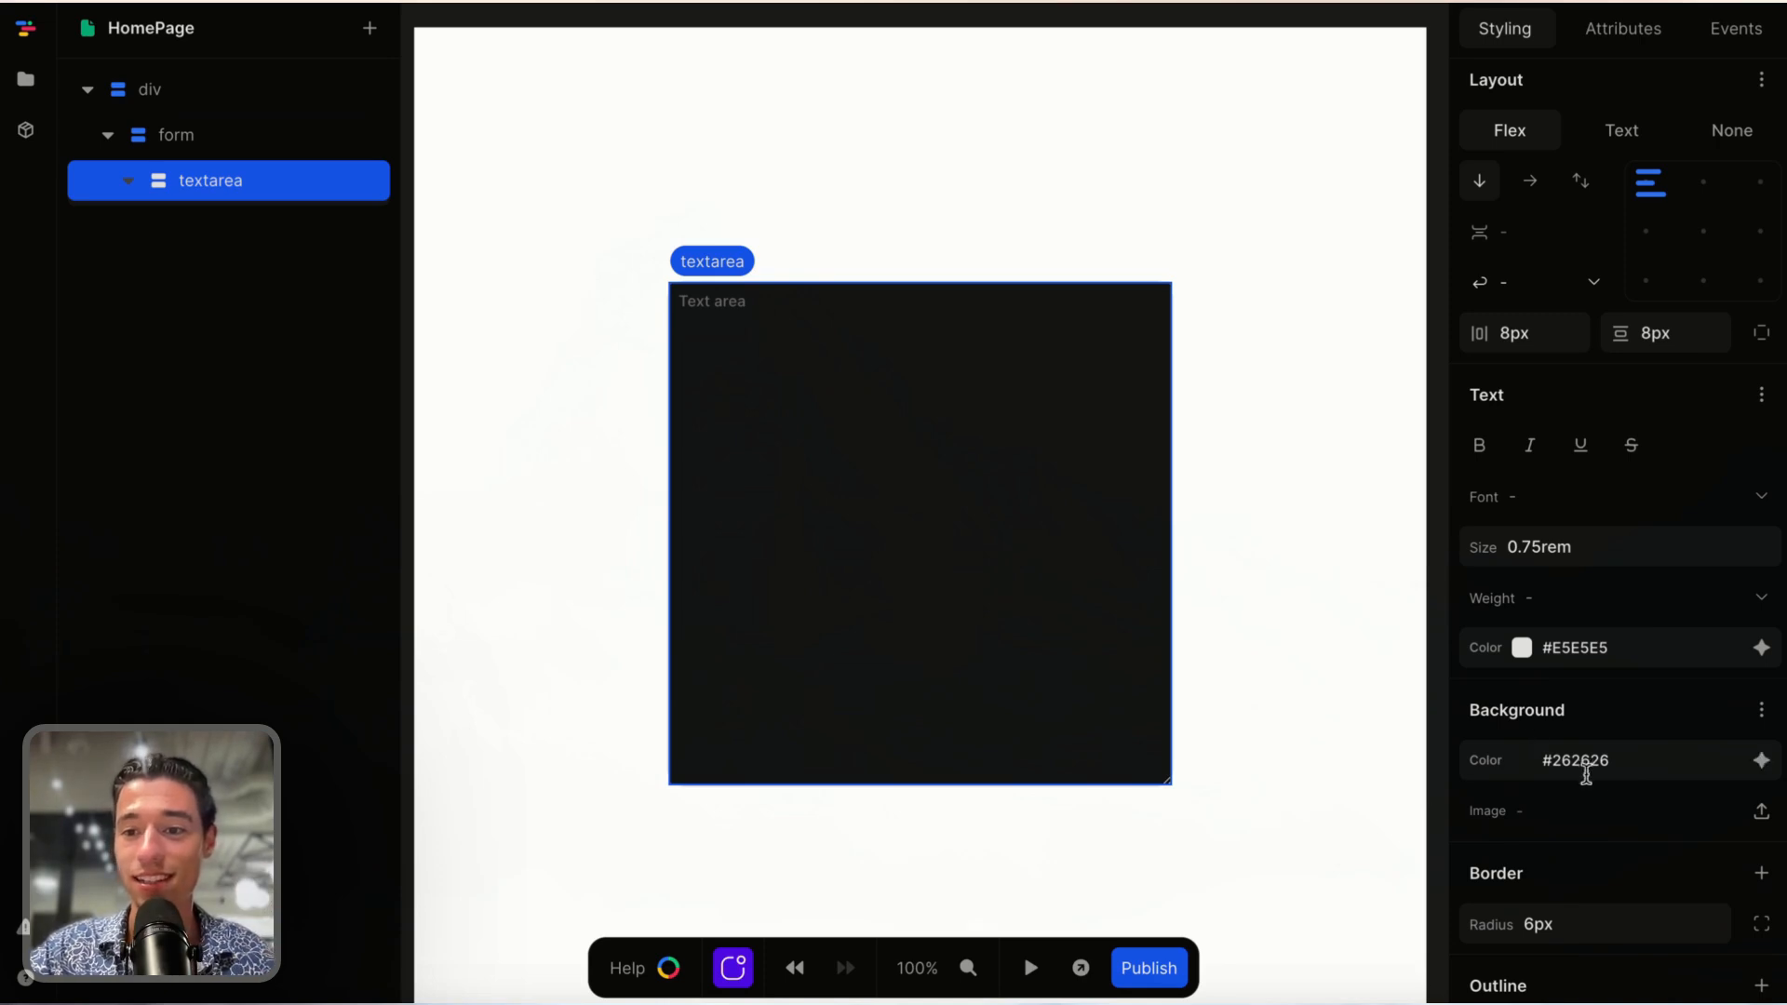
{"action": "left_click", "coordinate": [1766, 765]}
{"action": "left_click", "coordinate": [1551, 439]}
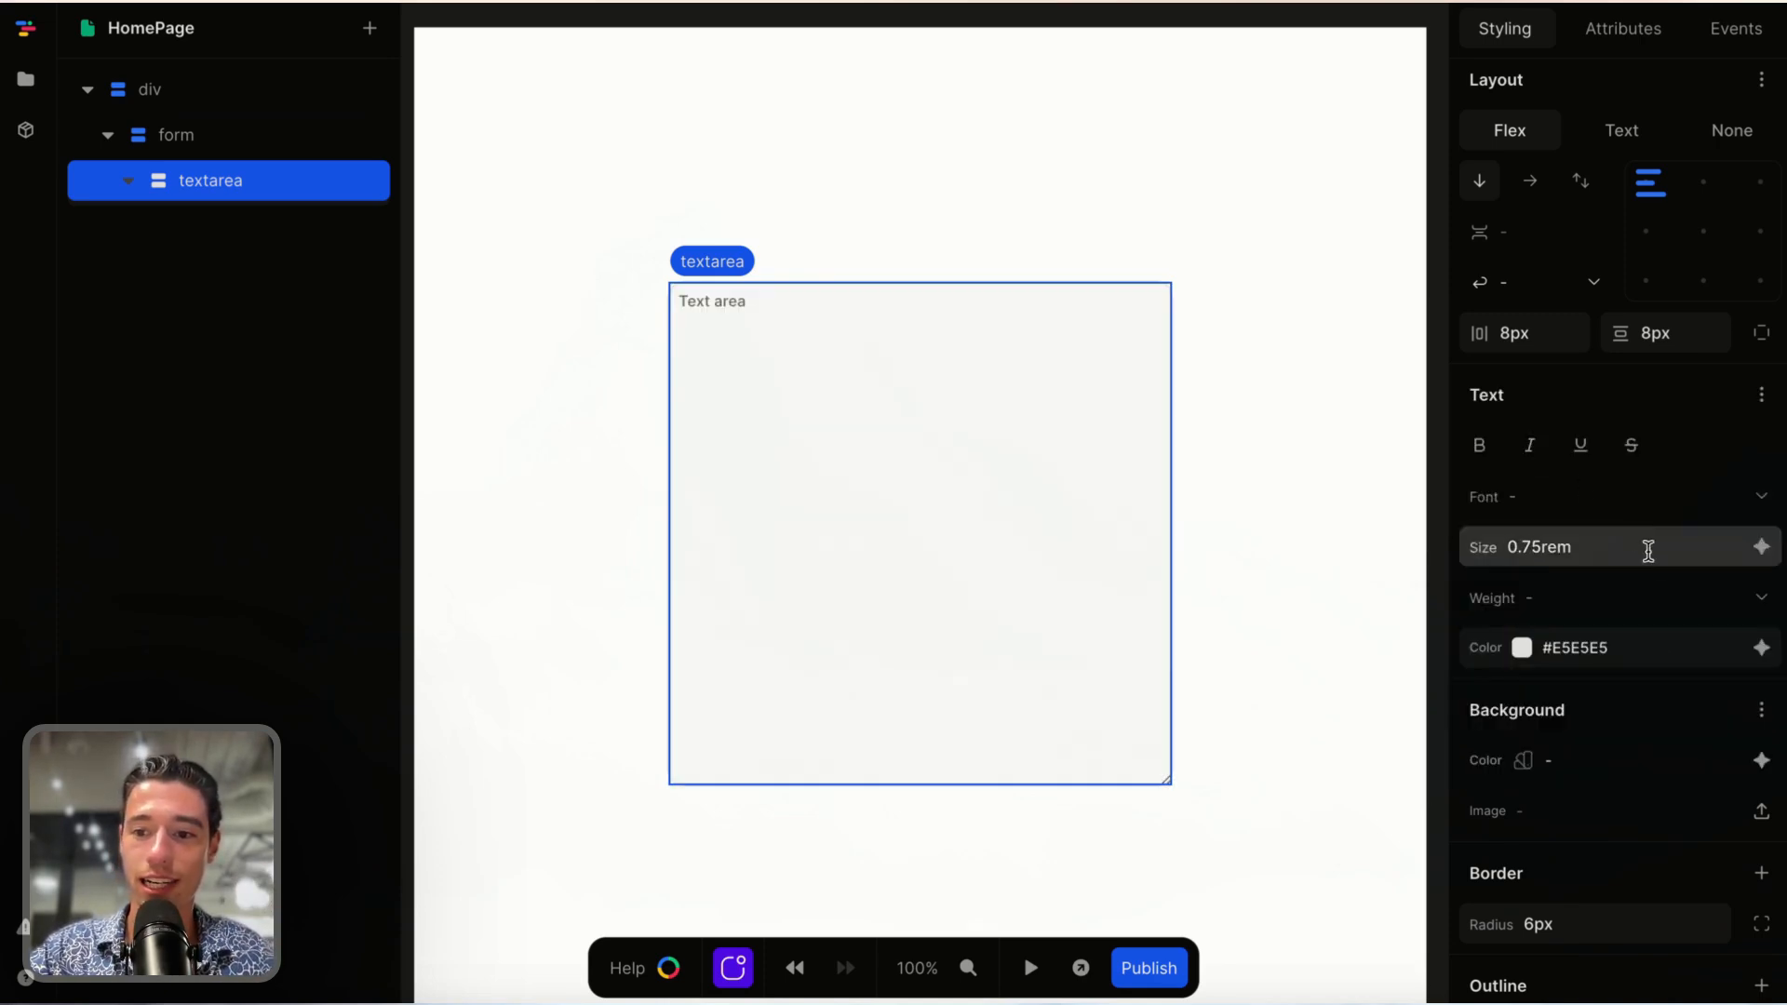
{"action": "left_click", "coordinate": [1762, 648]}
{"action": "scroll", "coordinate": [1656, 530], "scroll_direction": "down", "scroll_amount": 3}
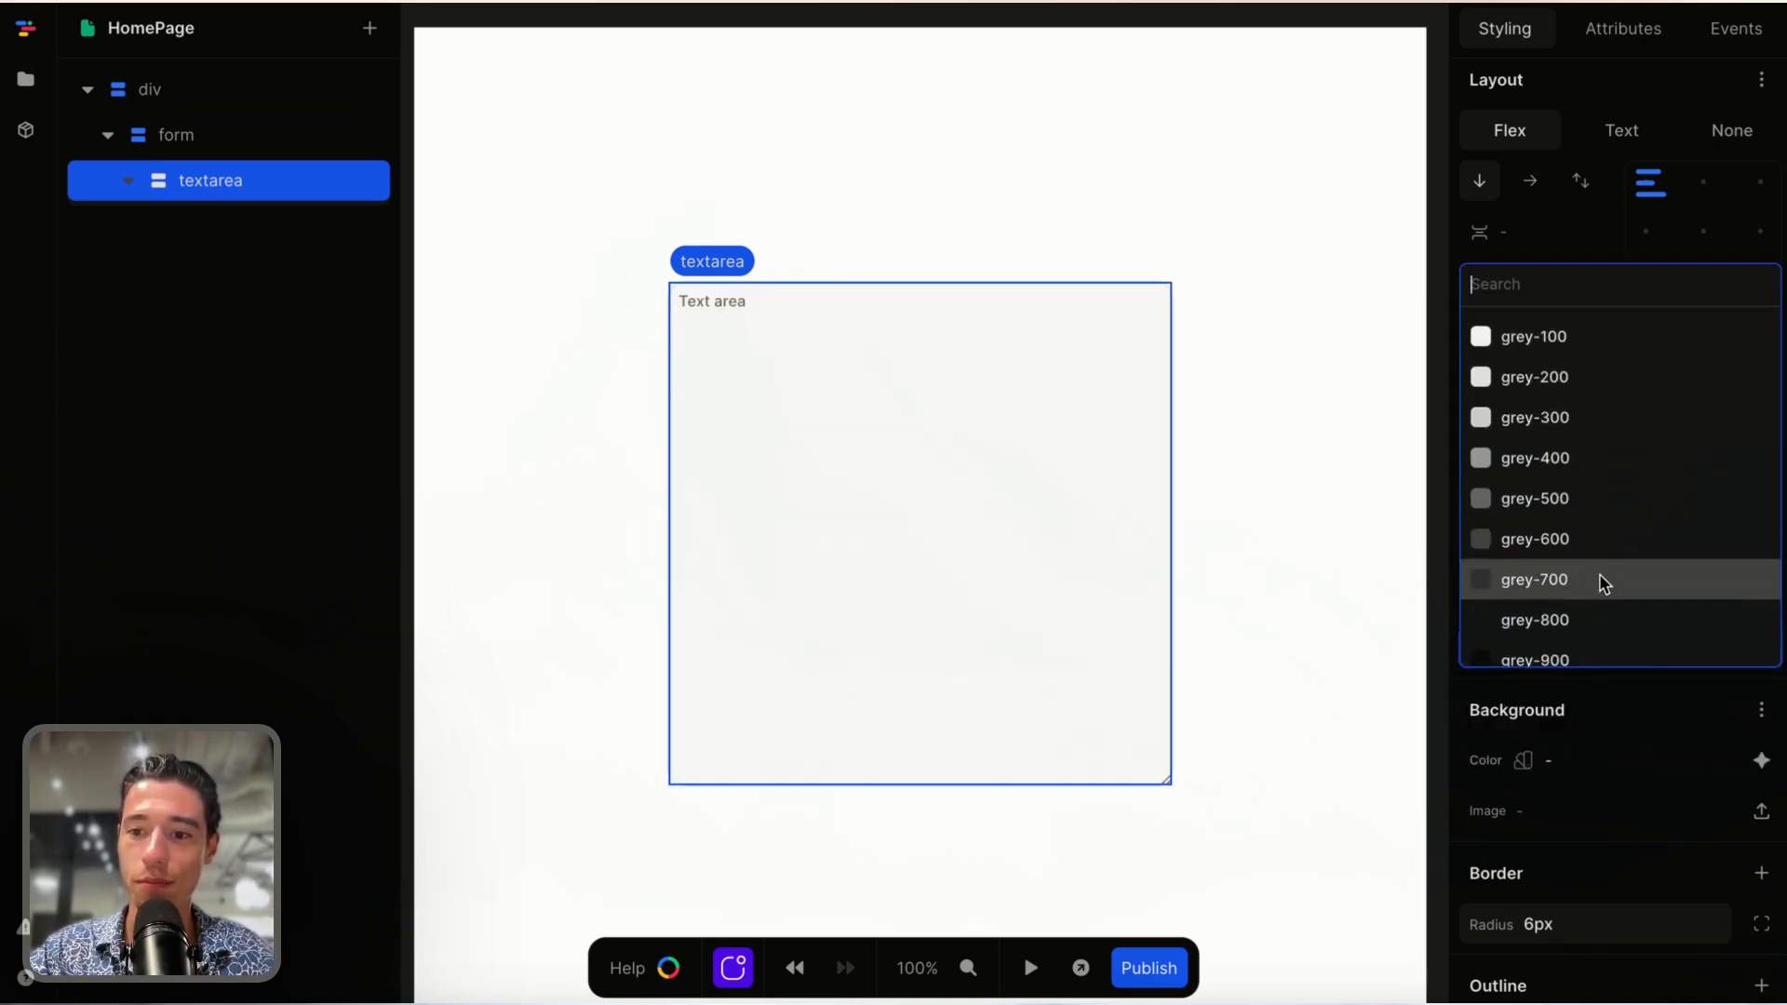
{"action": "left_click", "coordinate": [1599, 573]}
{"action": "left_click", "coordinate": [969, 174]}
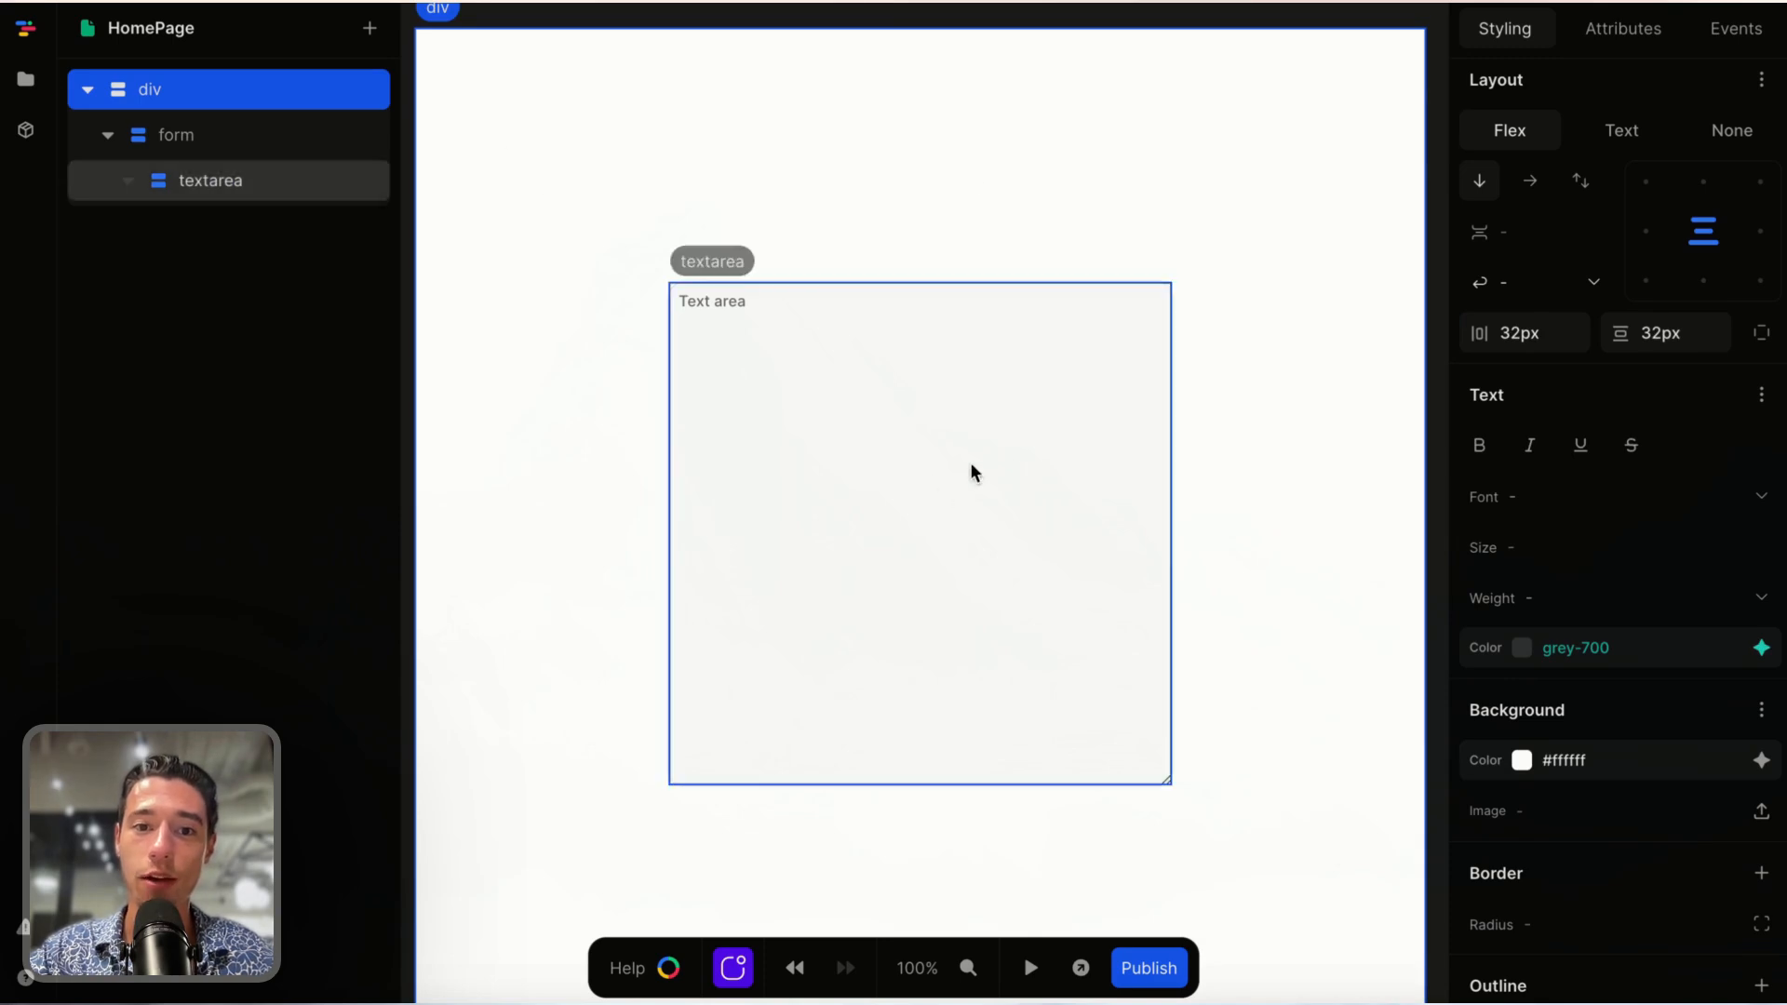
- Try a horizontal padding of 1rem and an empty vertical padding
{"action": "scroll", "coordinate": [1651, 742], "scroll_direction": "down", "scroll_amount": 3}
{"action": "scroll", "coordinate": [1651, 742], "scroll_direction": "up", "scroll_amount": 2}
{"action": "left_click", "coordinate": [1580, 278]}
{"action": "key", "text": "BackSpace"}
{"action": "type", "text": "1rem"}
{"action": "left_click", "coordinate": [1680, 262]}
{"action": "key", "text": "BackSpace"}
{"action": "left_click", "coordinate": [1086, 391]}
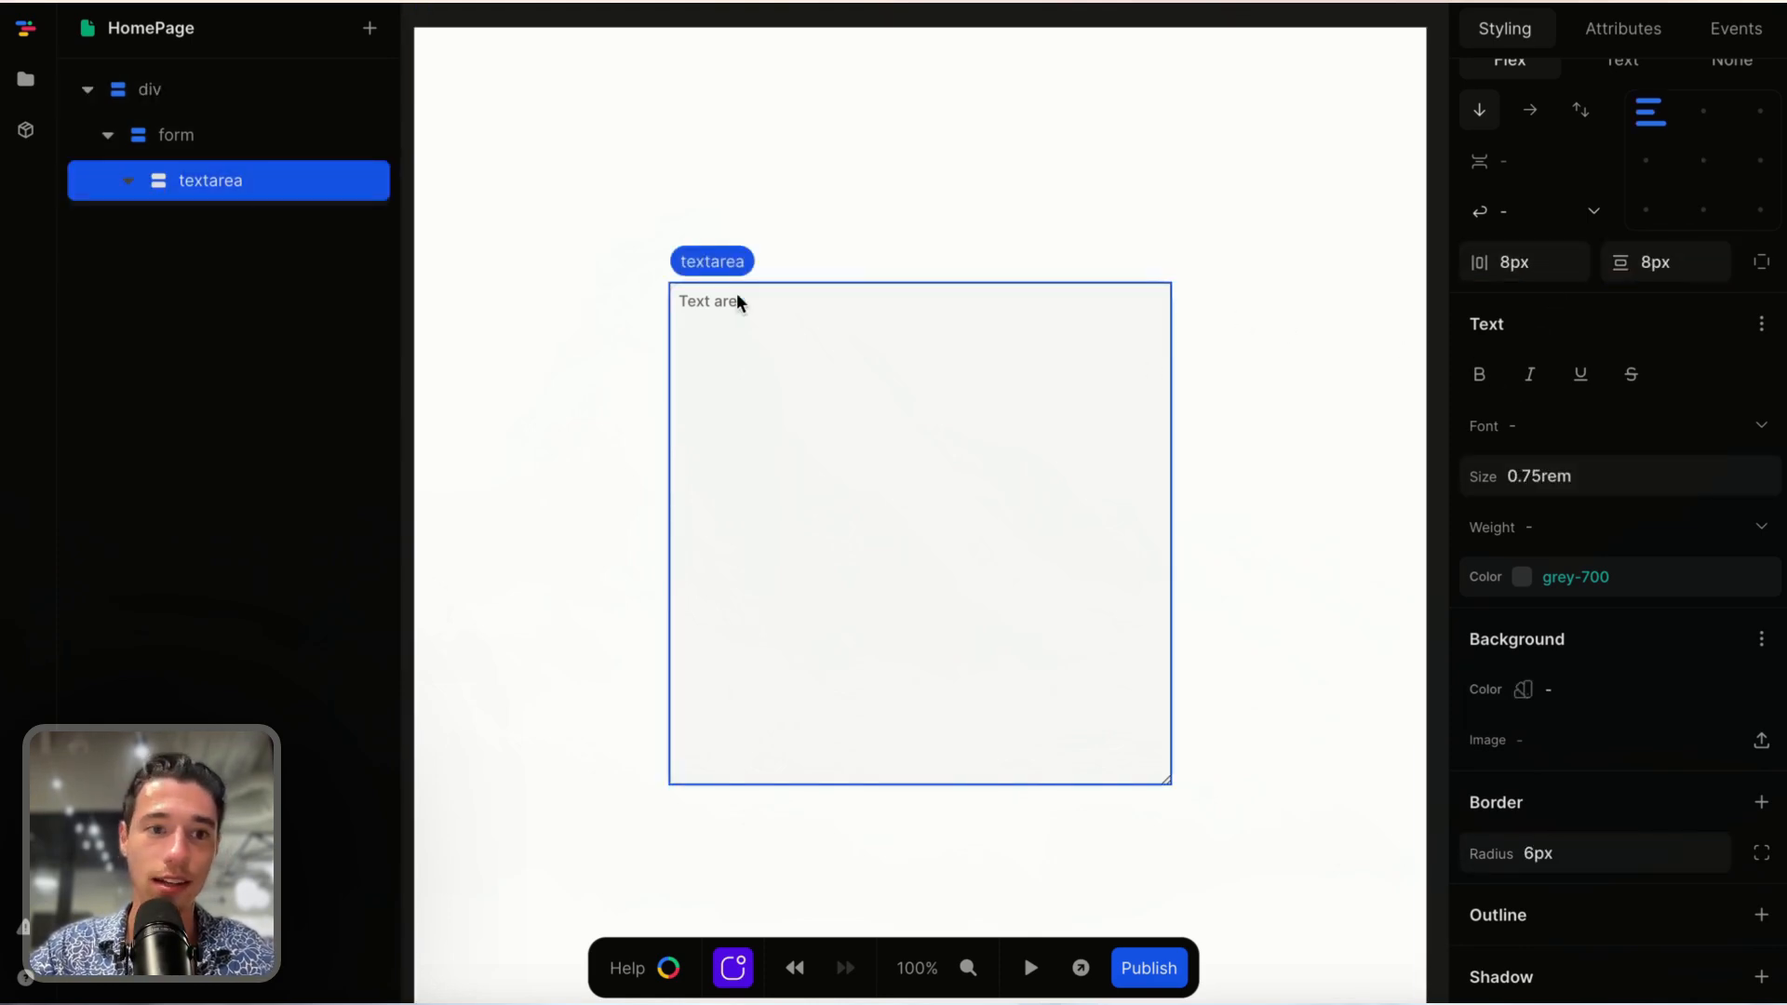
- Set the form's horizontal and vertical padding to 0.5rem
{"action": "left_click", "coordinate": [171, 152]}
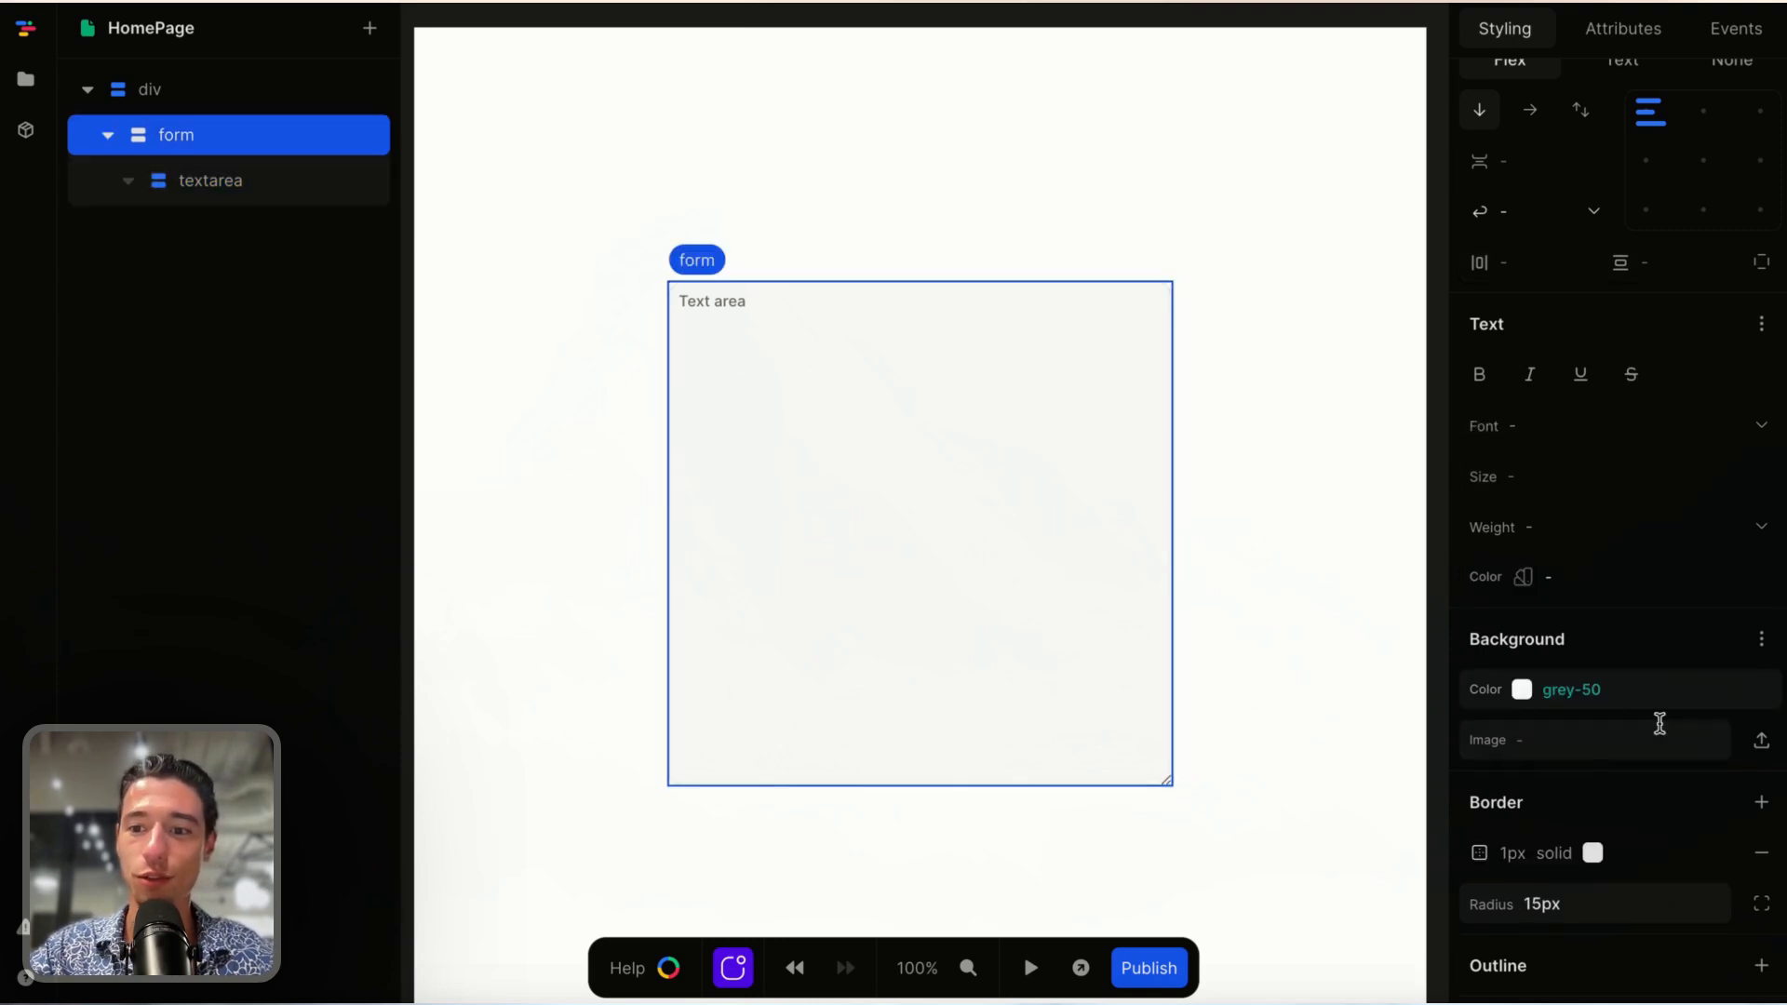
{"action": "left_click", "coordinate": [1551, 263]}
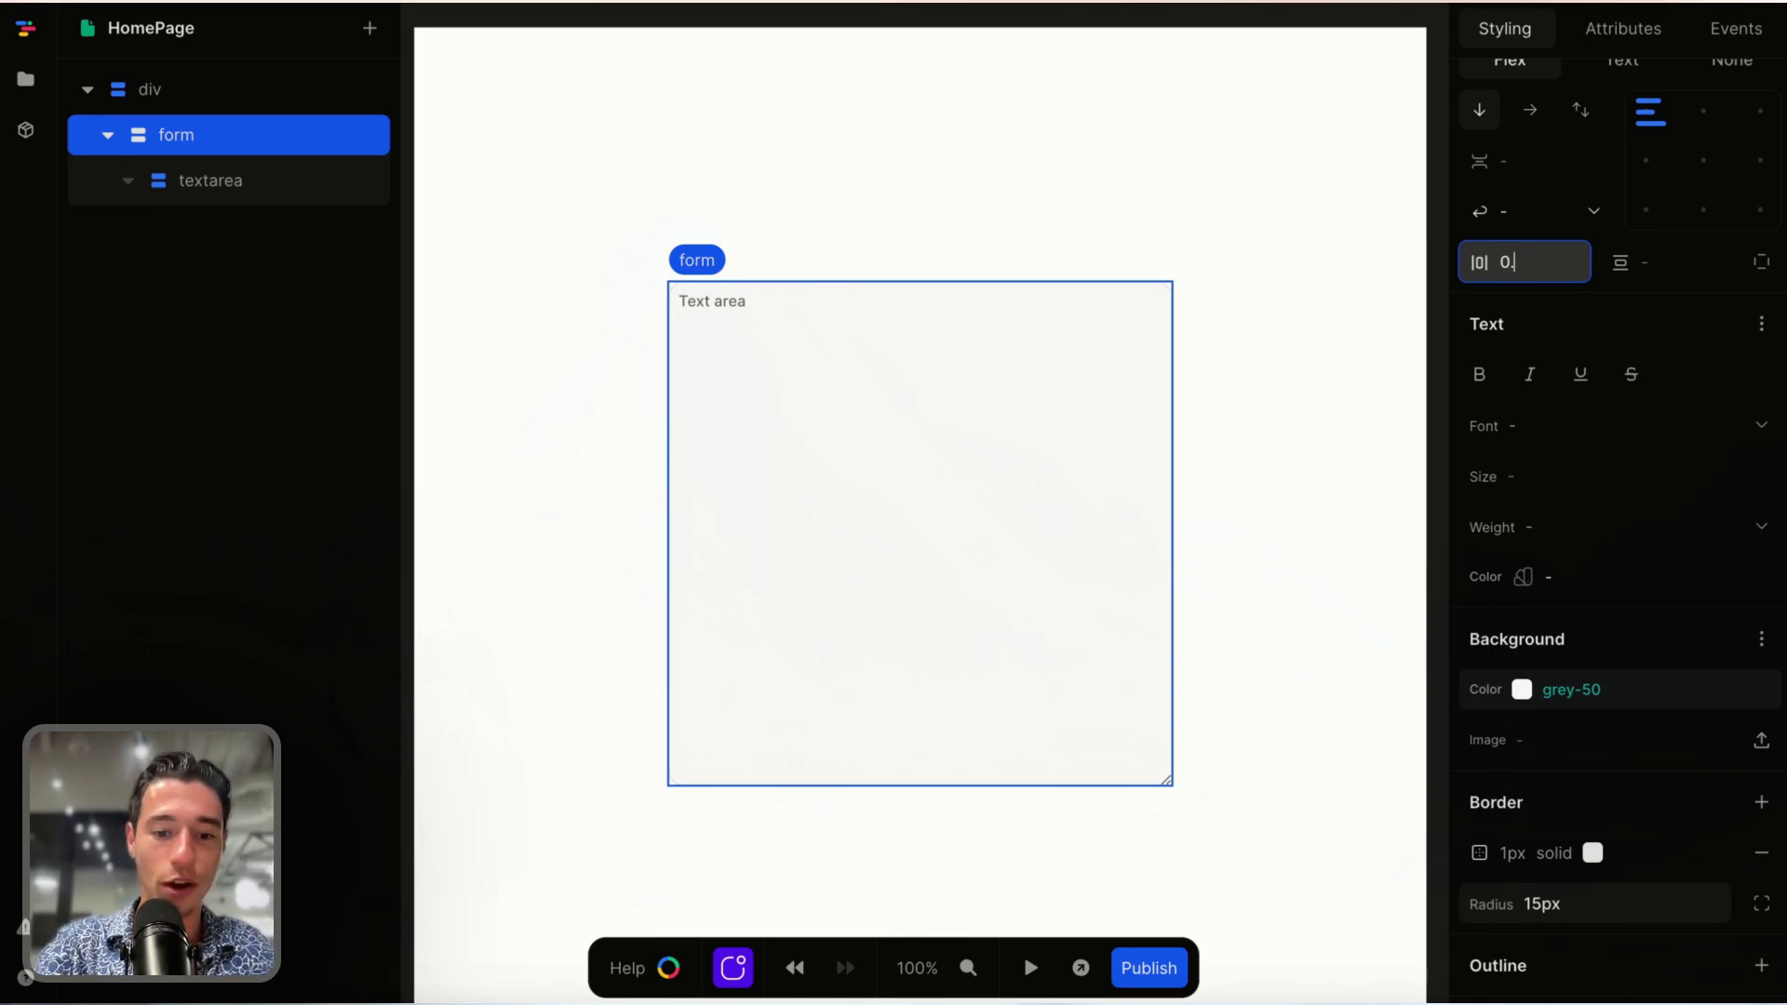
{"action": "type", "text": ".5rem"}
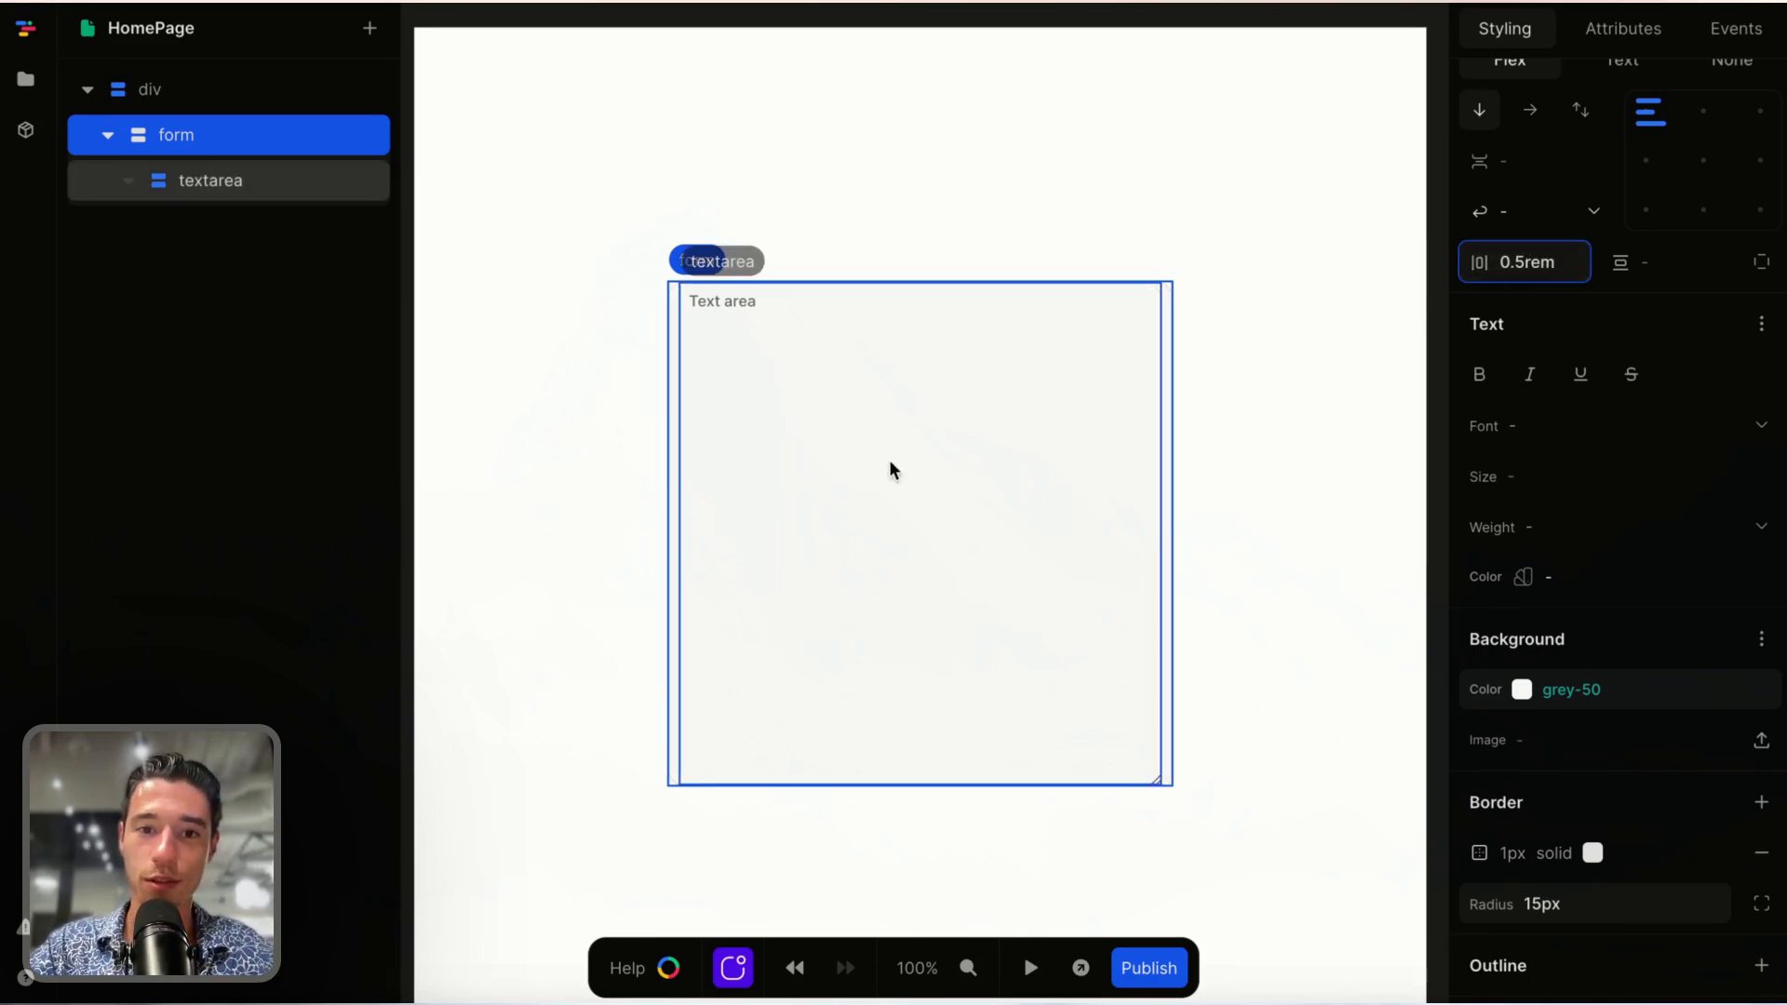
{"action": "left_click", "coordinate": [1711, 264]}
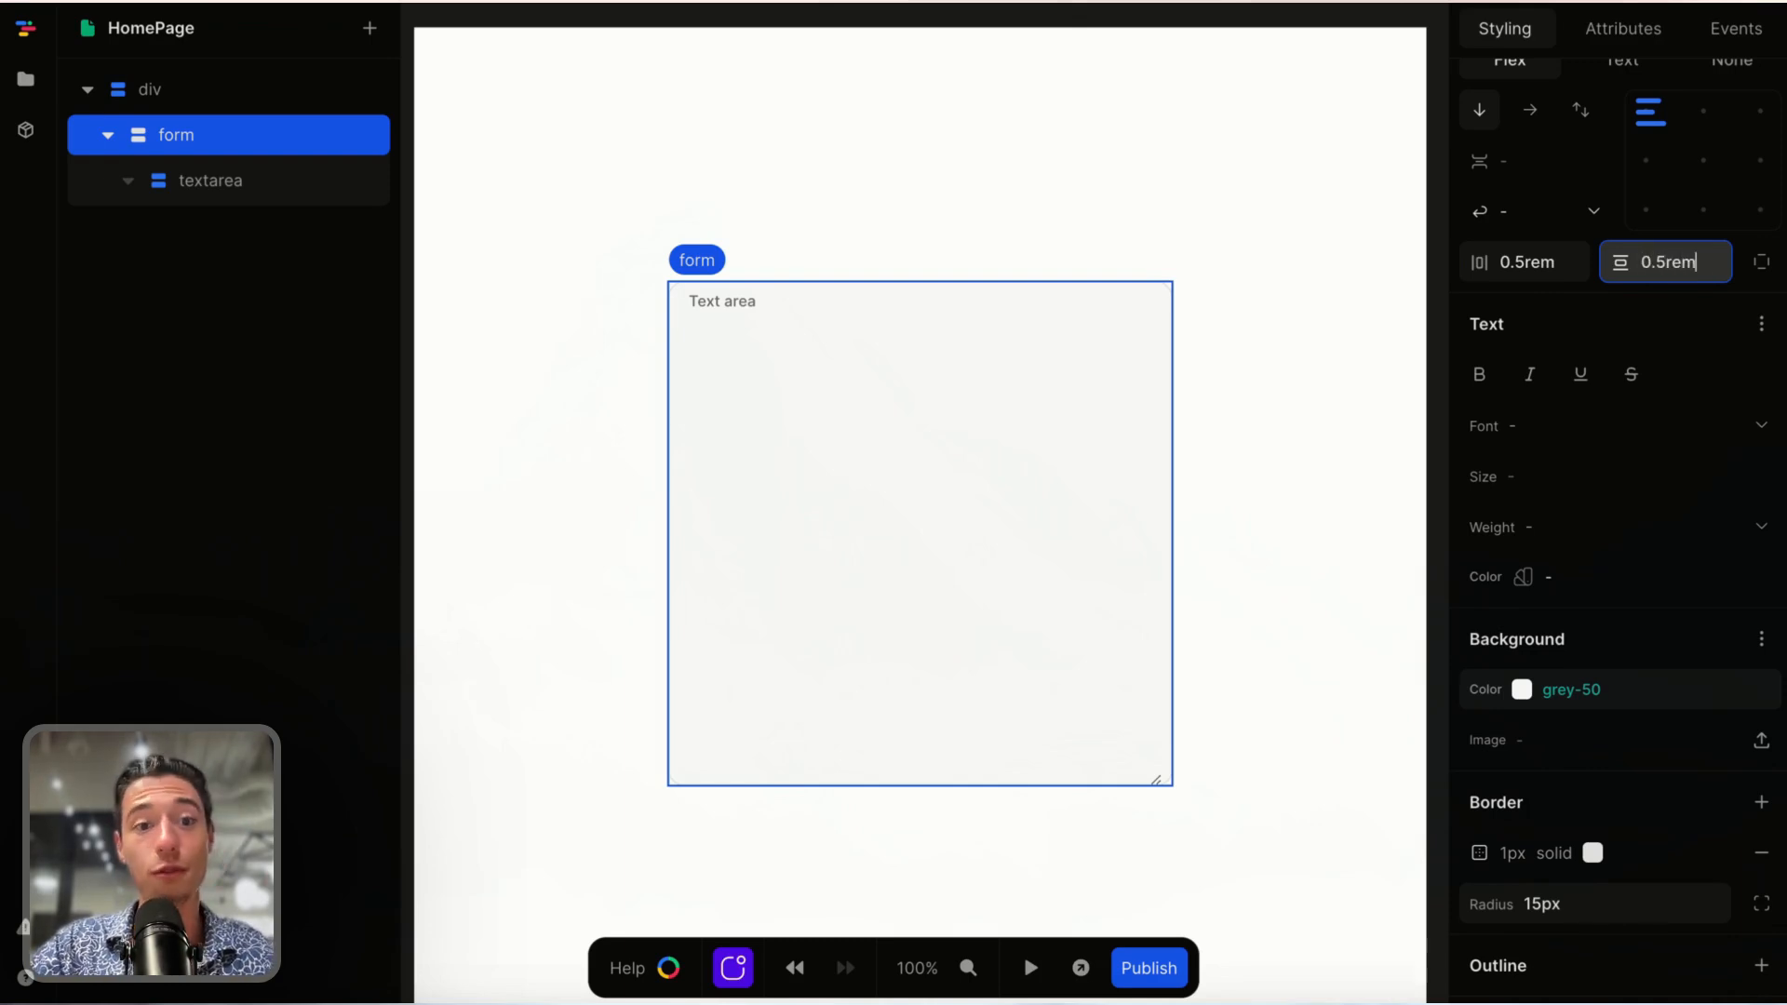
- Try #ffffff as the text area's text colour
{"action": "left_click", "coordinate": [1117, 339]}
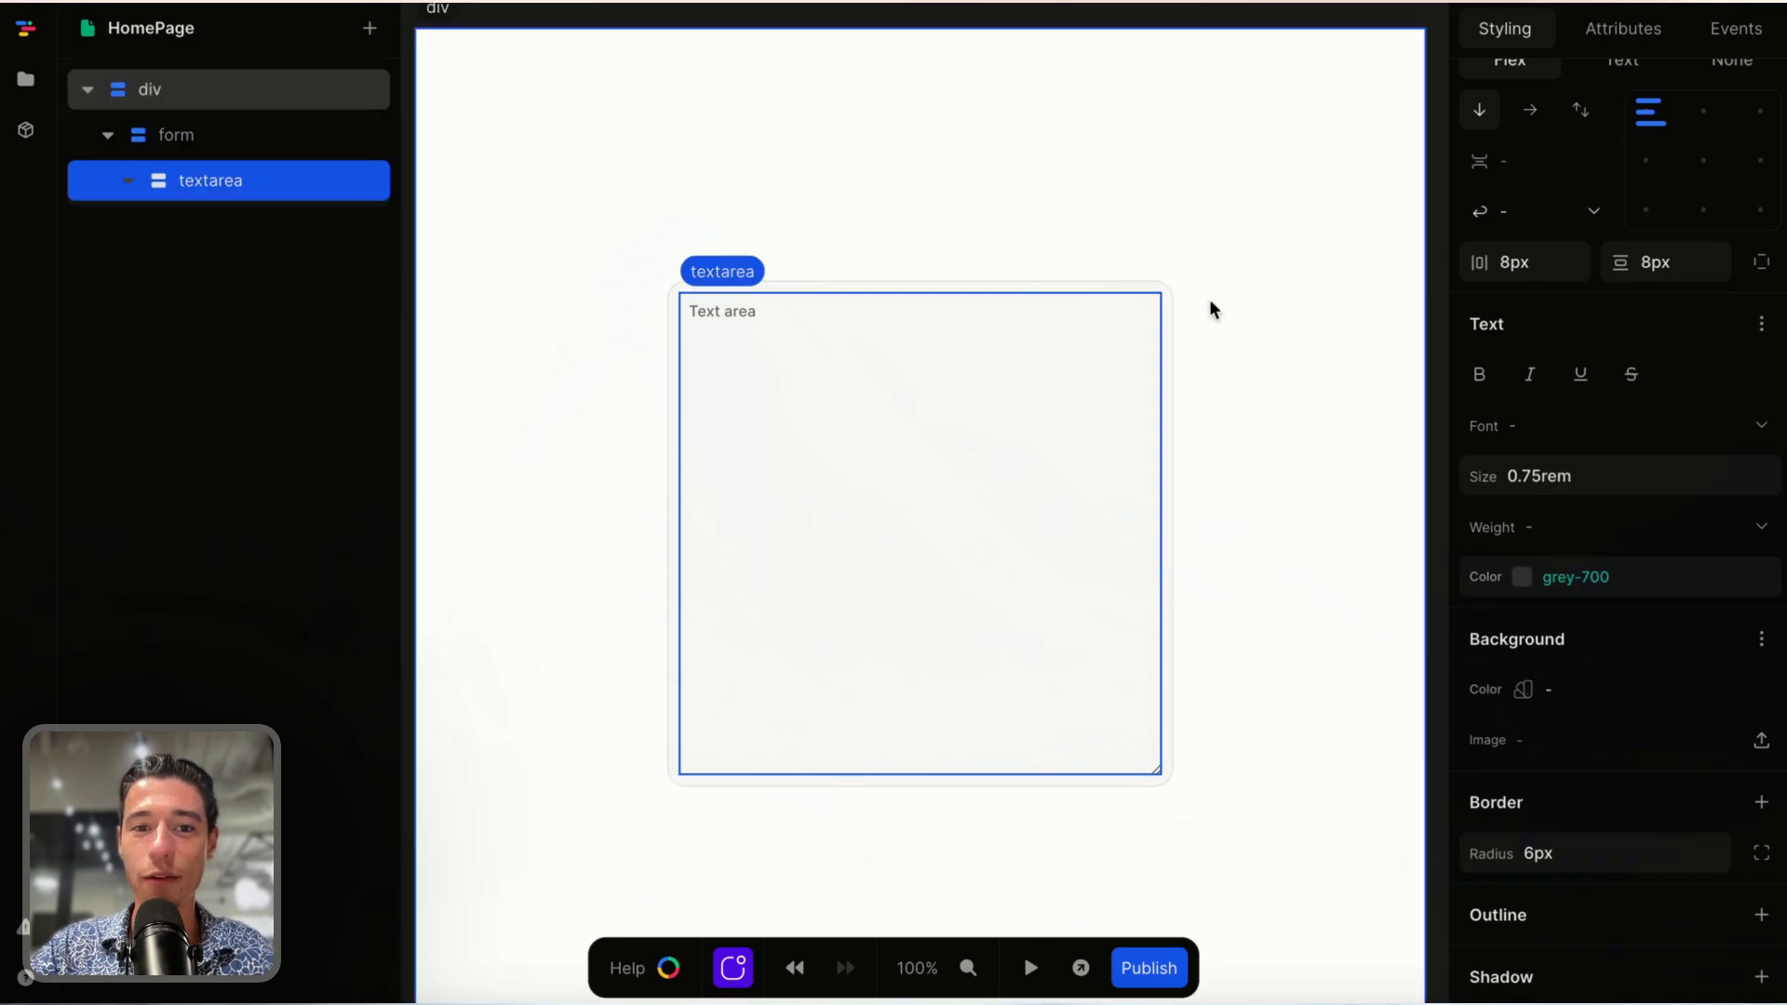
{"action": "scroll", "coordinate": [1638, 643], "scroll_direction": "down", "scroll_amount": 3}
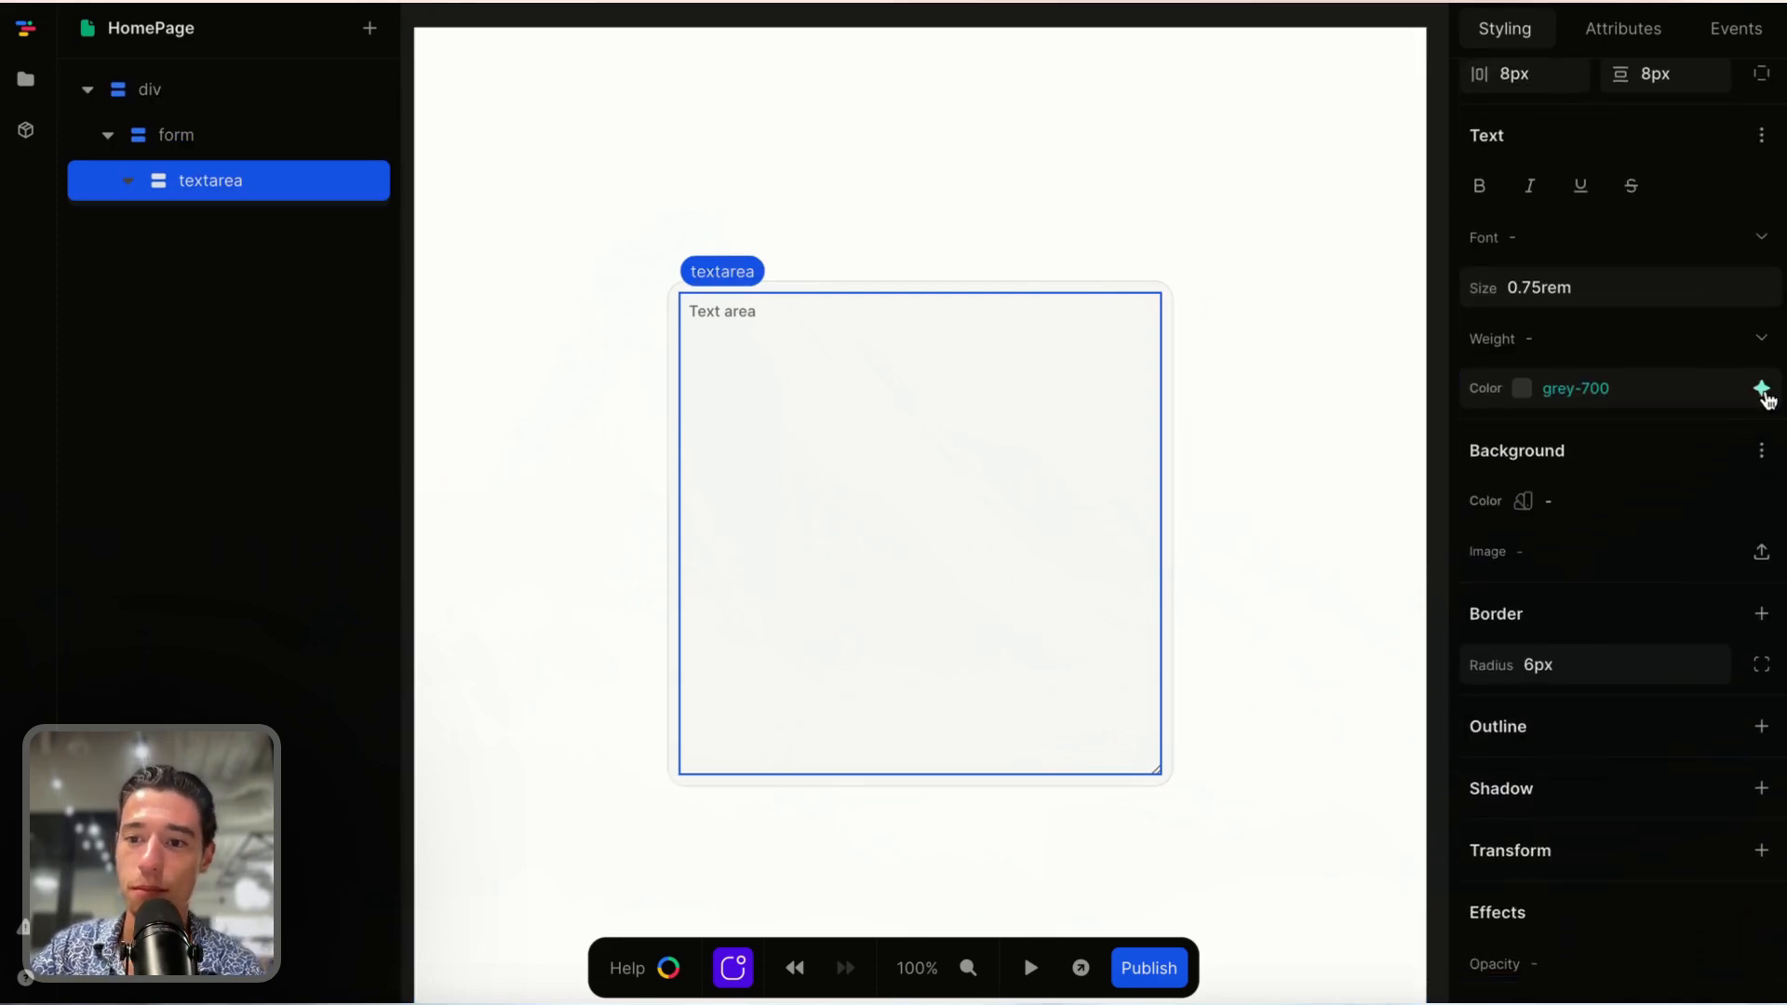
{"action": "left_click", "coordinate": [1763, 389]}
{"action": "left_click", "coordinate": [1581, 479]}
{"action": "left_click", "coordinate": [1521, 391]}
{"action": "left_click_drag", "start_coordinate": [1518, 402], "coordinate": [1400, 223]}
{"action": "left_click", "coordinate": [1558, 298]}
{"action": "left_click", "coordinate": [1197, 400]}
{"action": "left_click", "coordinate": [1020, 477]}
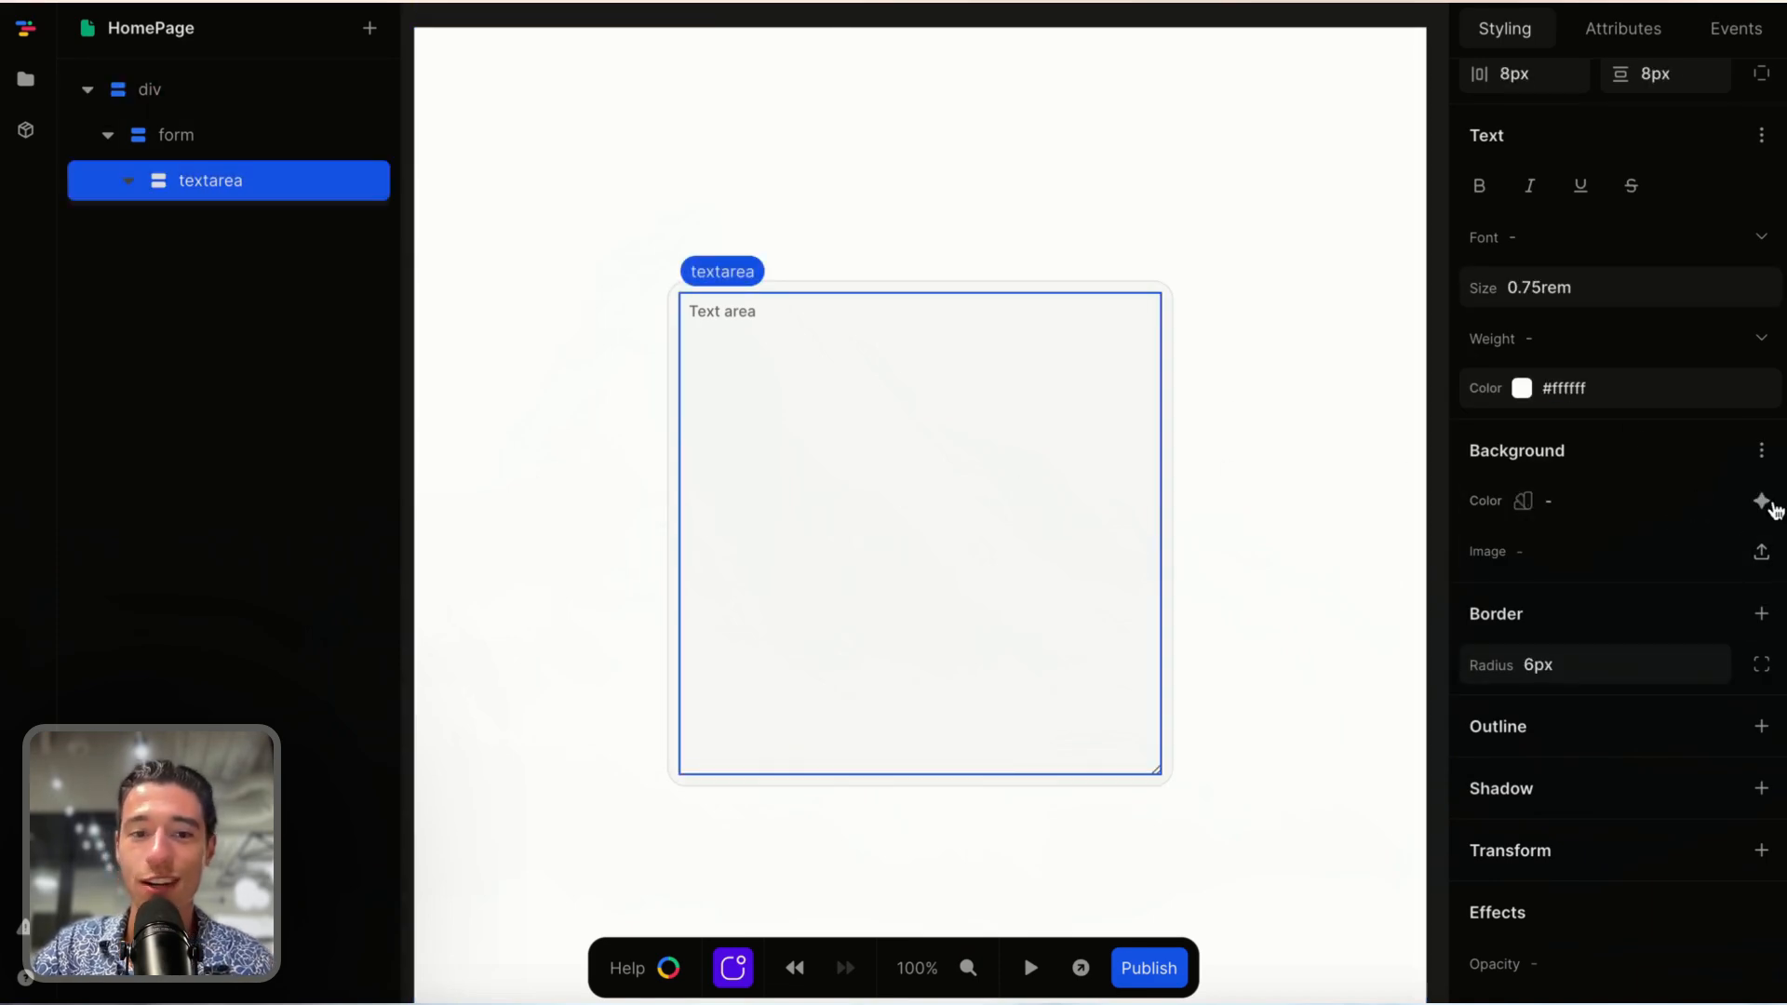
- Set the text area's background colour to #ffffff
{"action": "left_click", "coordinate": [1766, 505]}
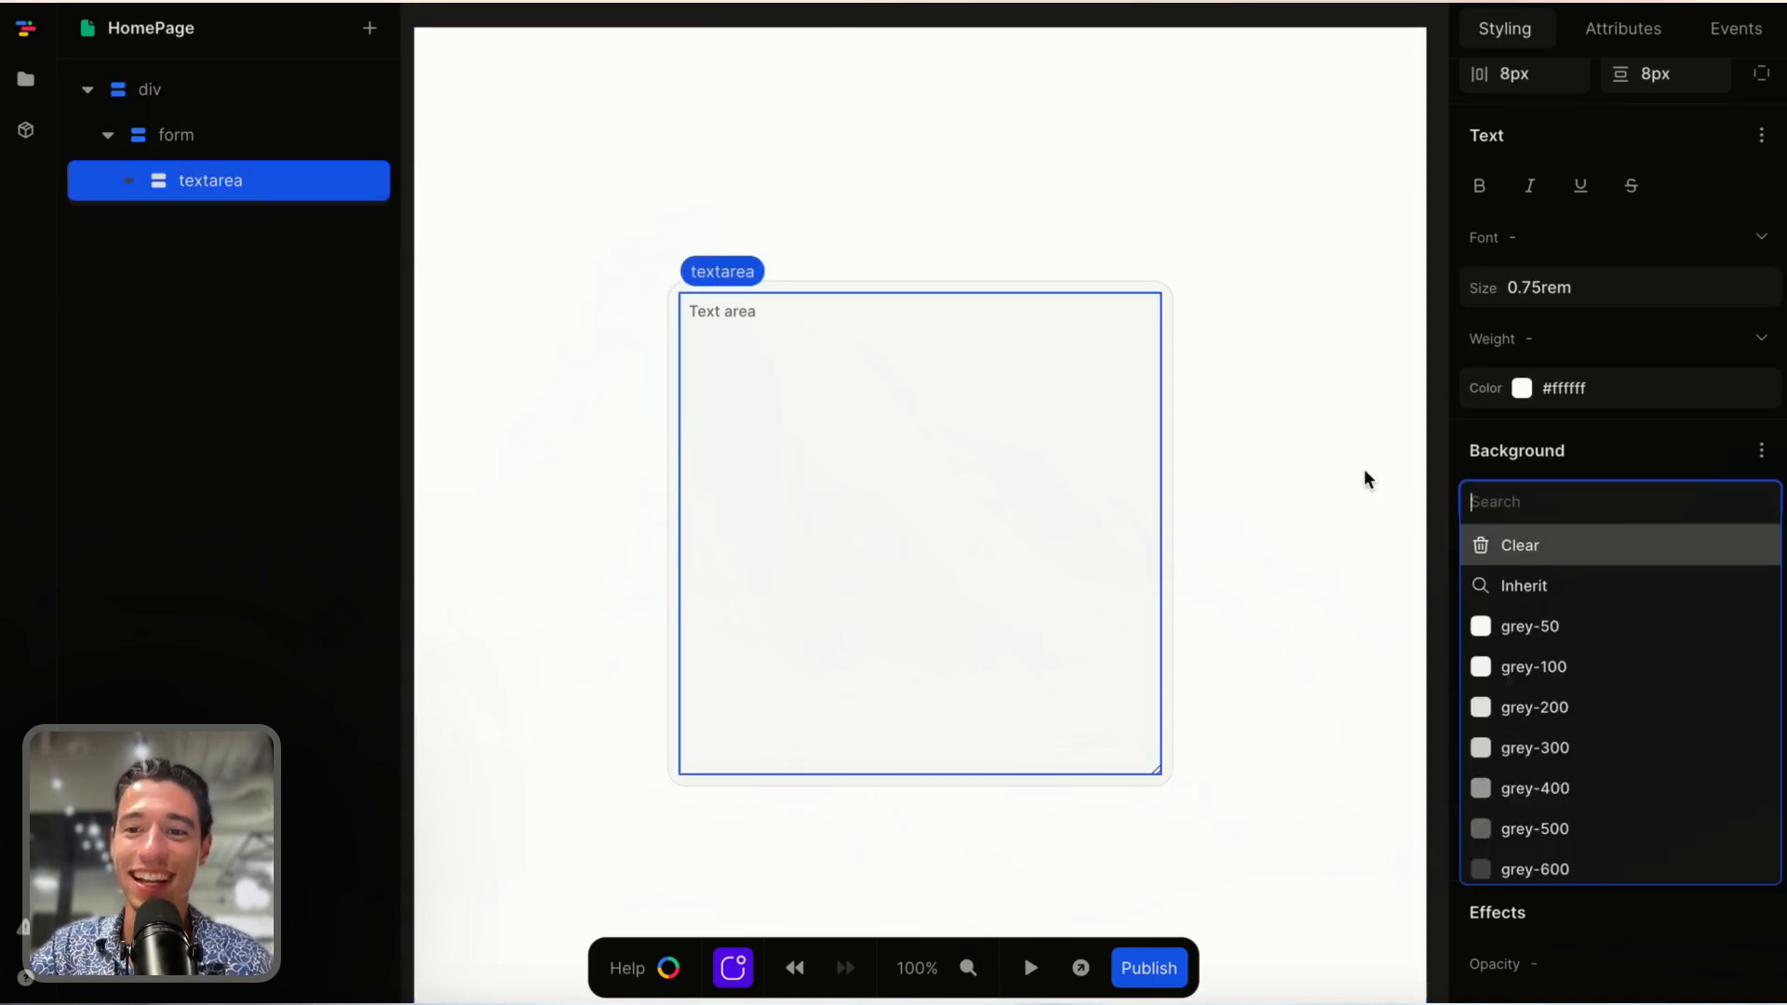
{"action": "left_click", "coordinate": [1513, 624]}
{"action": "left_click", "coordinate": [1521, 500]}
{"action": "left_click", "coordinate": [1352, 300]}
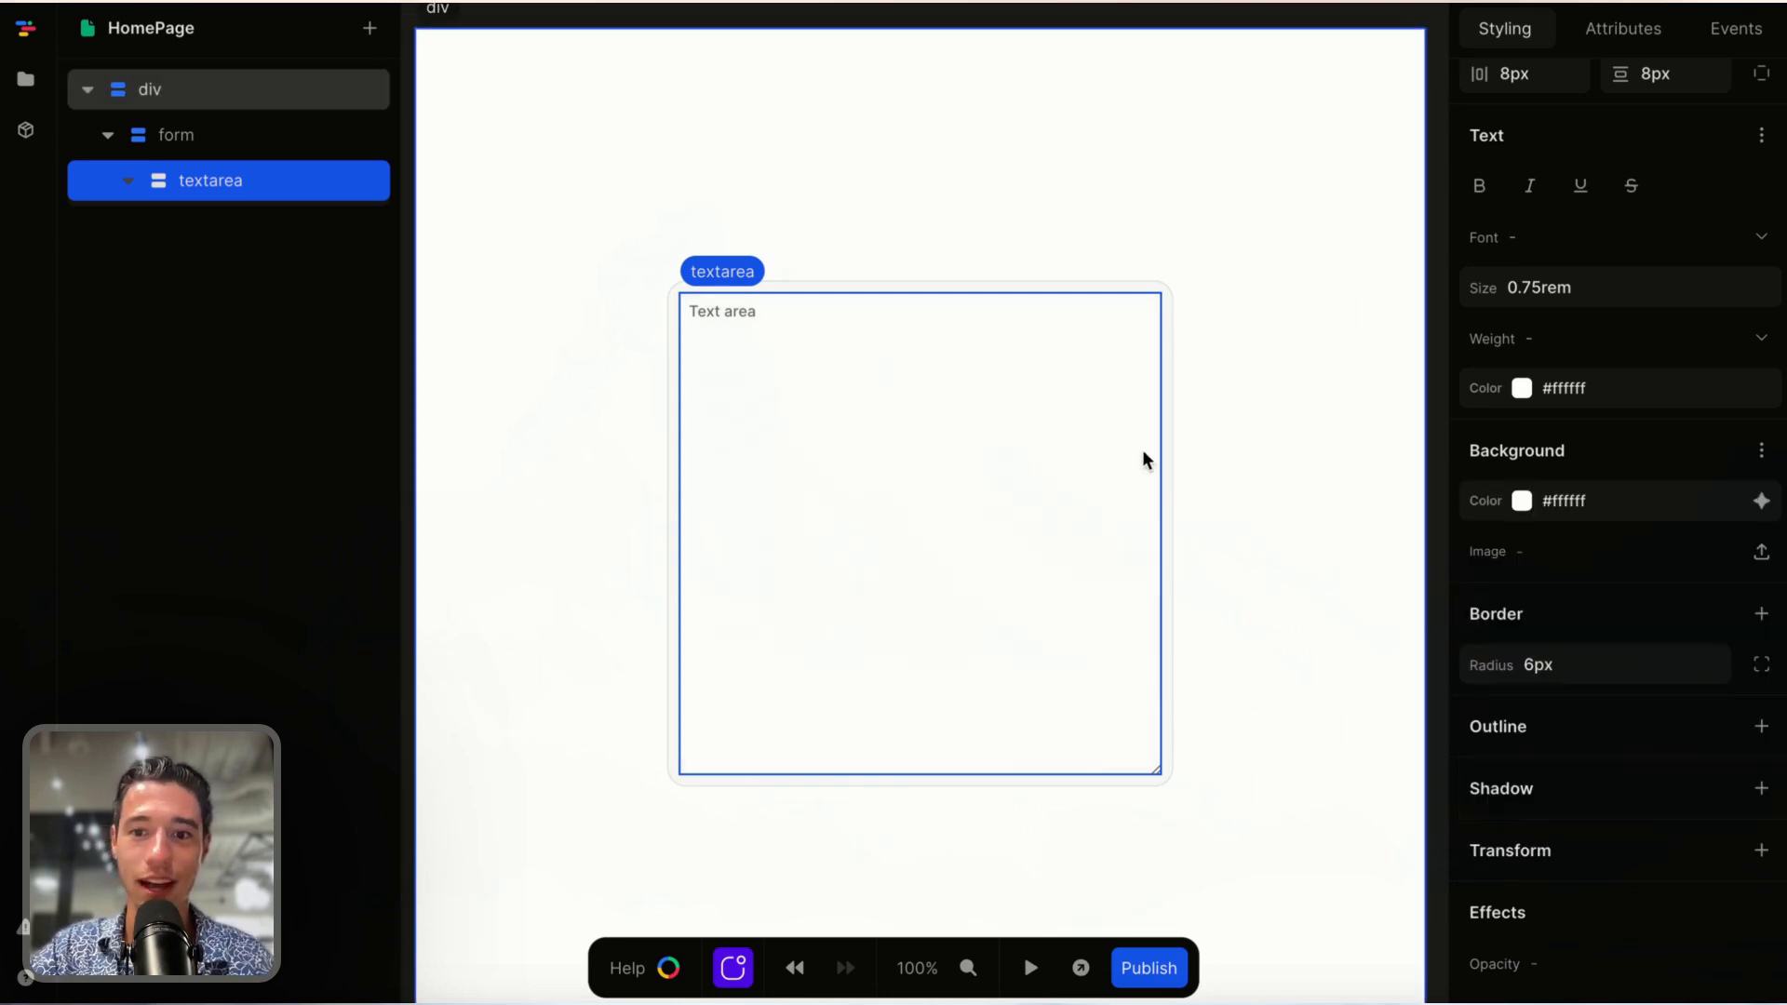
{"action": "left_click", "coordinate": [1221, 472]}
{"action": "left_click", "coordinate": [1081, 463]}
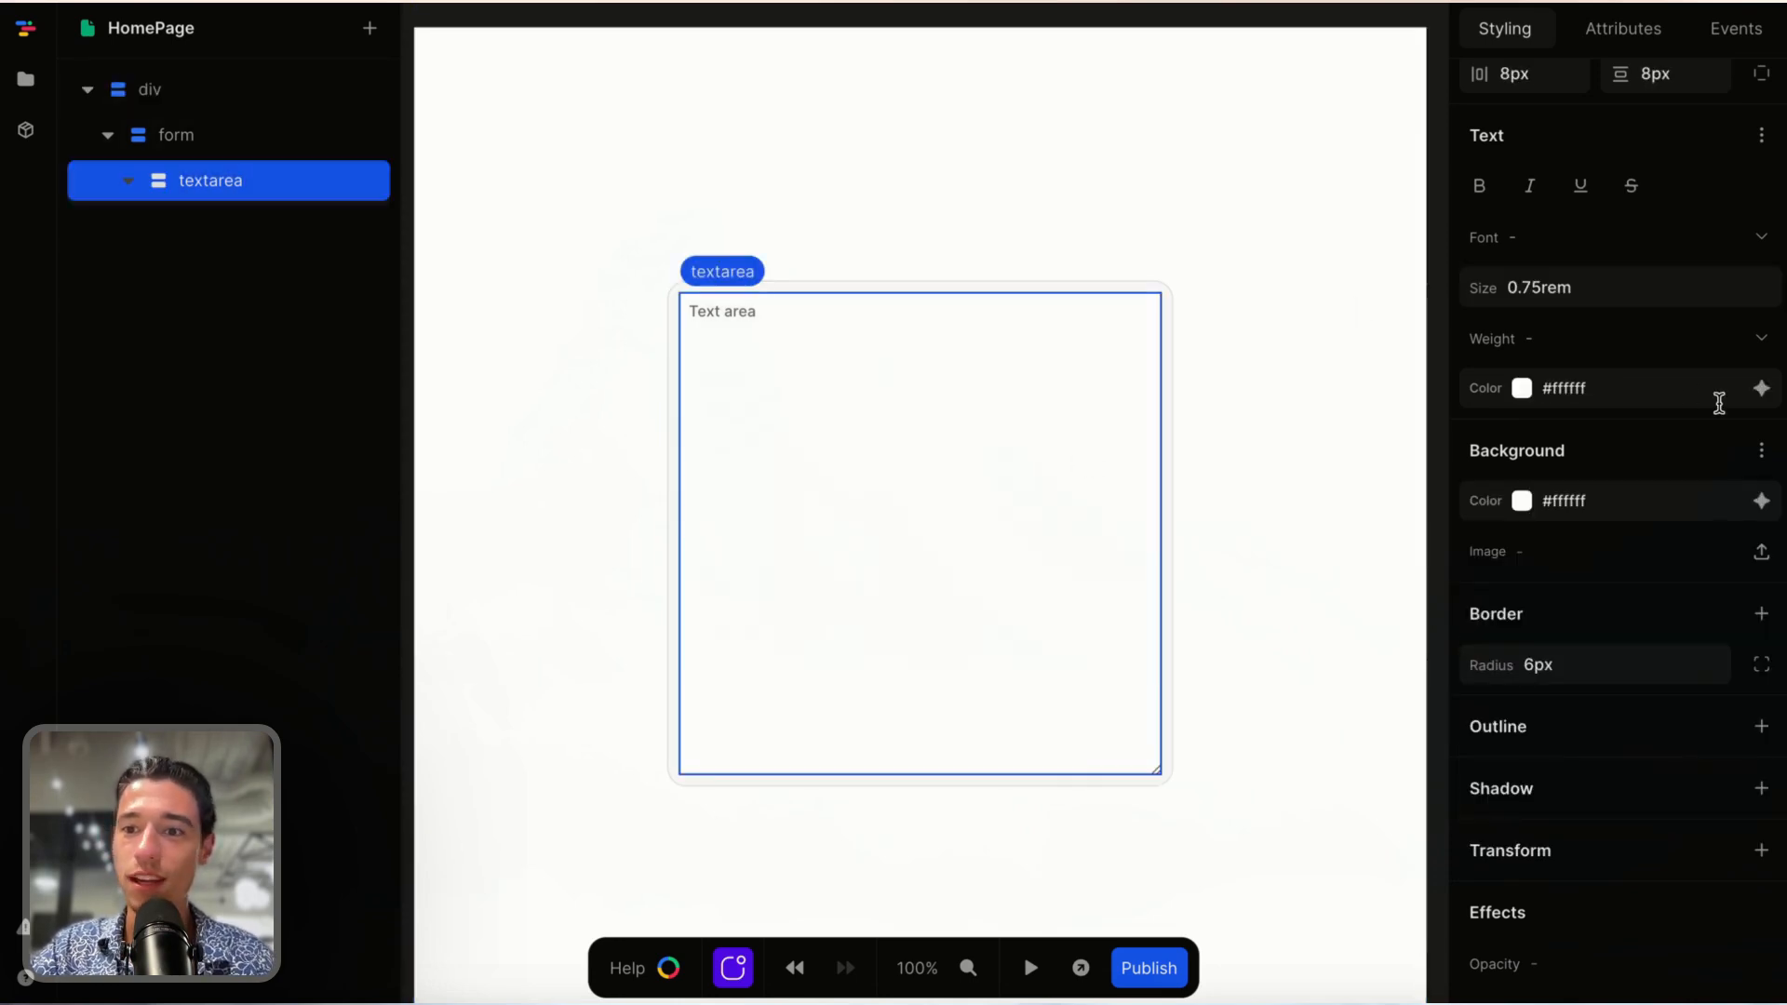
- Set the text area's text colour to grey-700
{"action": "left_click", "coordinate": [1761, 389]}
{"action": "scroll", "coordinate": [1619, 514], "scroll_direction": "down", "scroll_amount": 3}
{"action": "left_click", "coordinate": [1579, 675]}
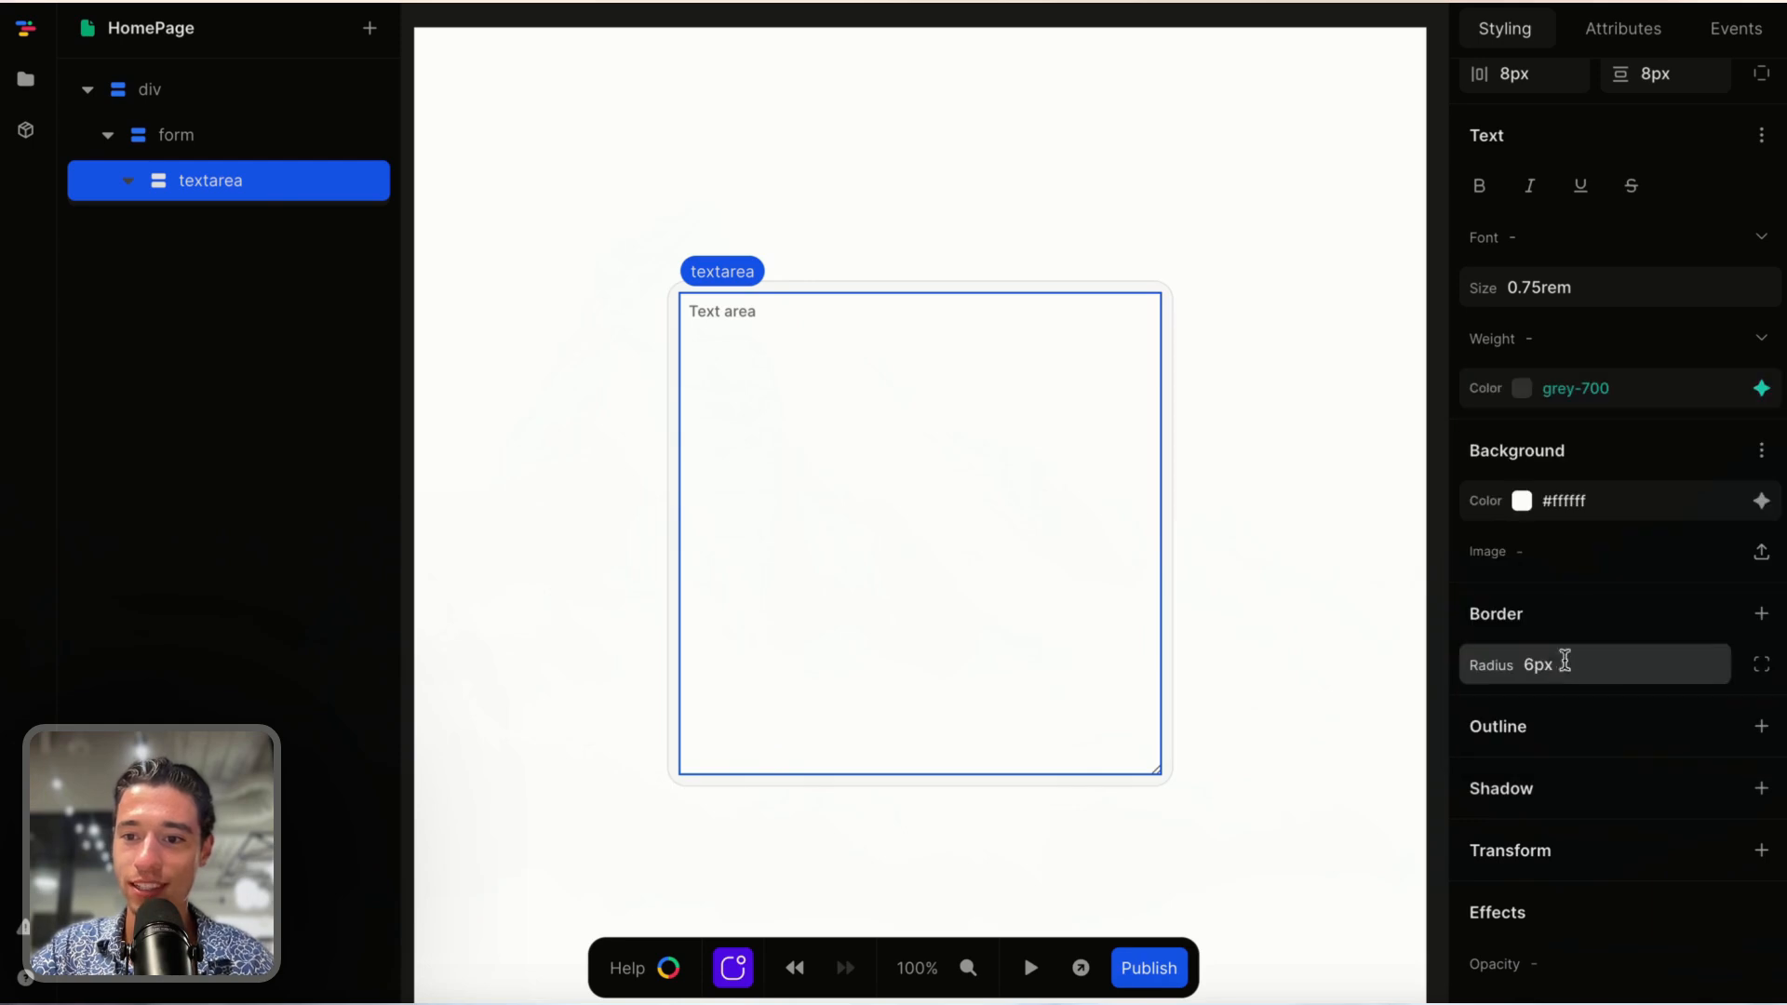
- Set the text area's border radius to 10px
{"action": "scroll", "coordinate": [1560, 331], "scroll_direction": "down", "scroll_amount": 2}
{"action": "left_click", "coordinate": [1611, 562]}
{"action": "key", "text": "BackSpace"}
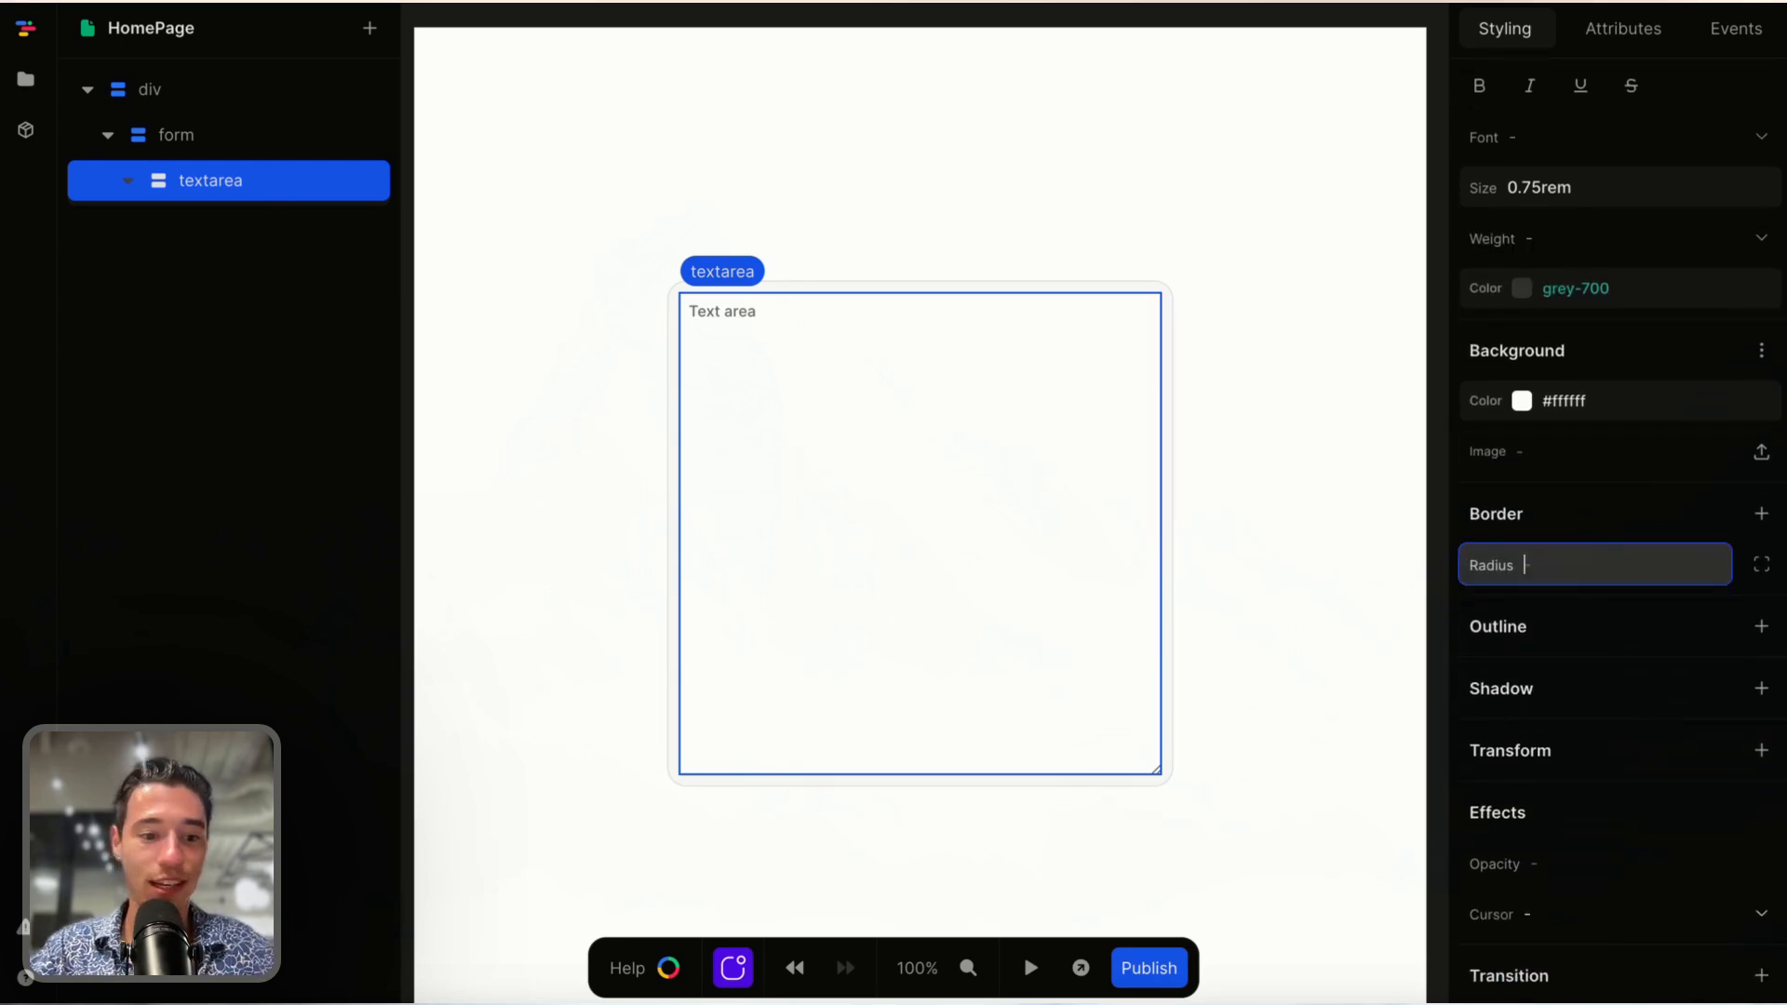
{"action": "type", "text": "10px"}
{"action": "left_click", "coordinate": [1352, 417]}
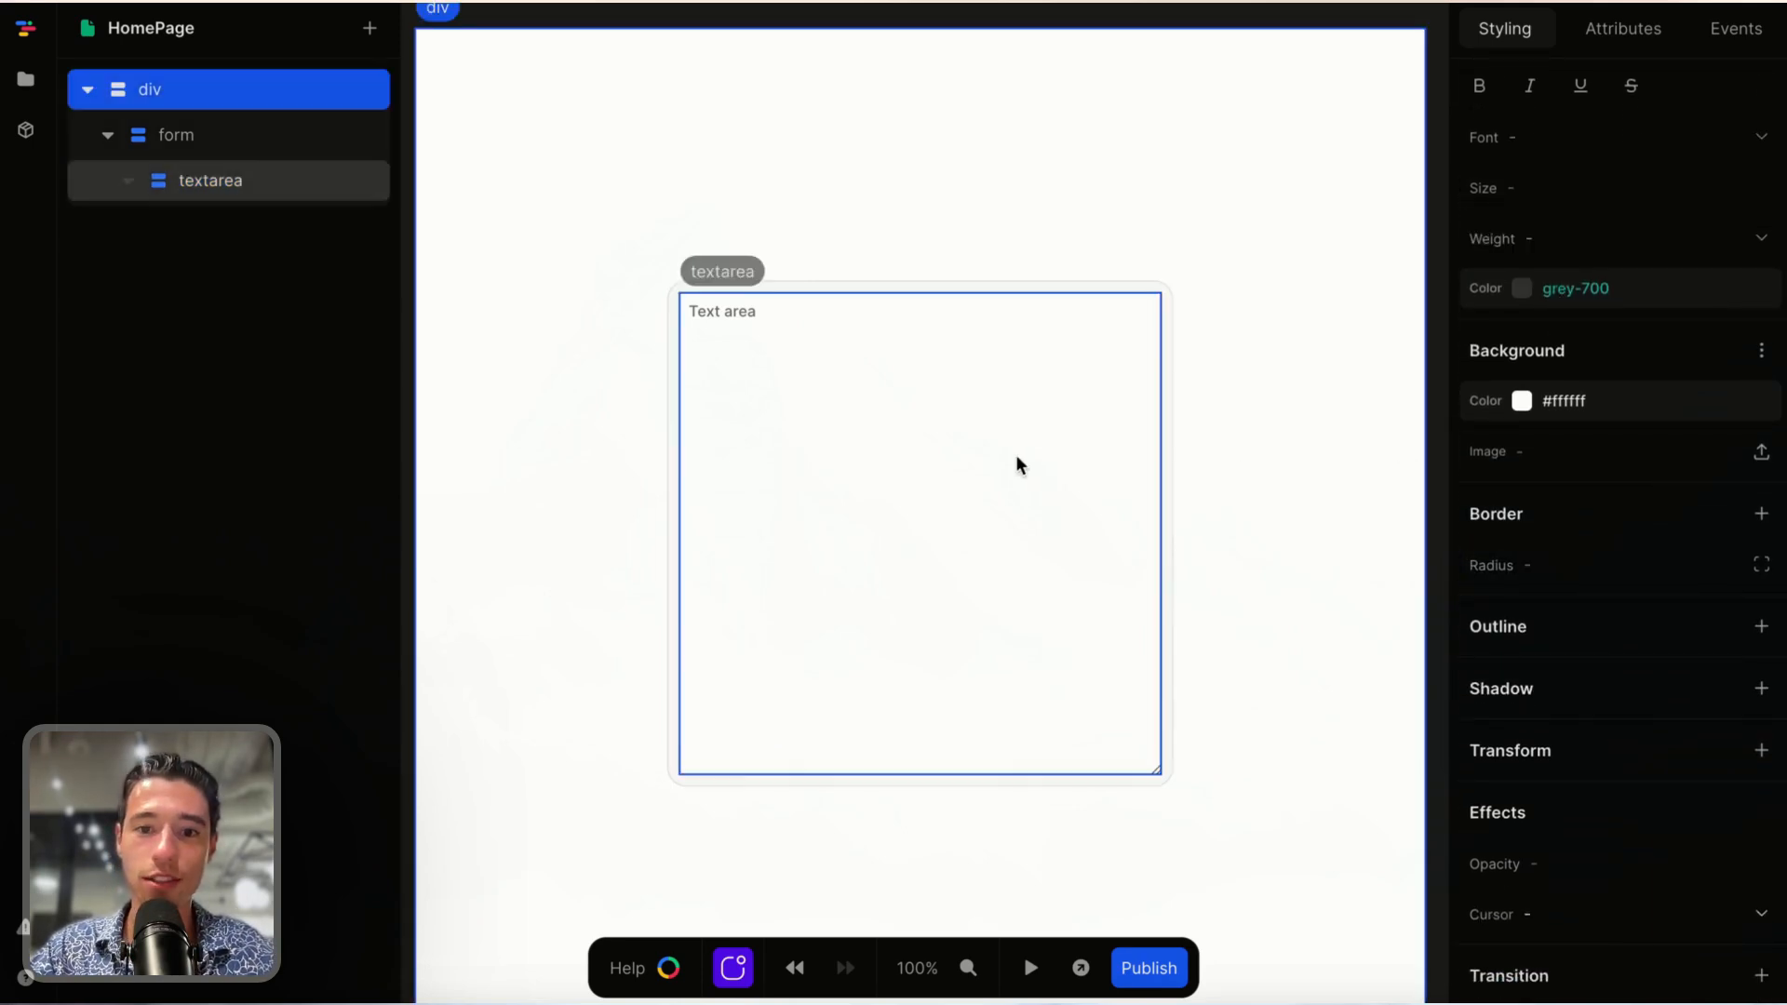
- Try an outline on the text area and remove it by setting its style to none
{"action": "left_click", "coordinate": [1018, 462]}
{"action": "scroll", "coordinate": [1516, 742], "scroll_direction": "down", "scroll_amount": 1}
{"action": "left_click", "coordinate": [1760, 567]}
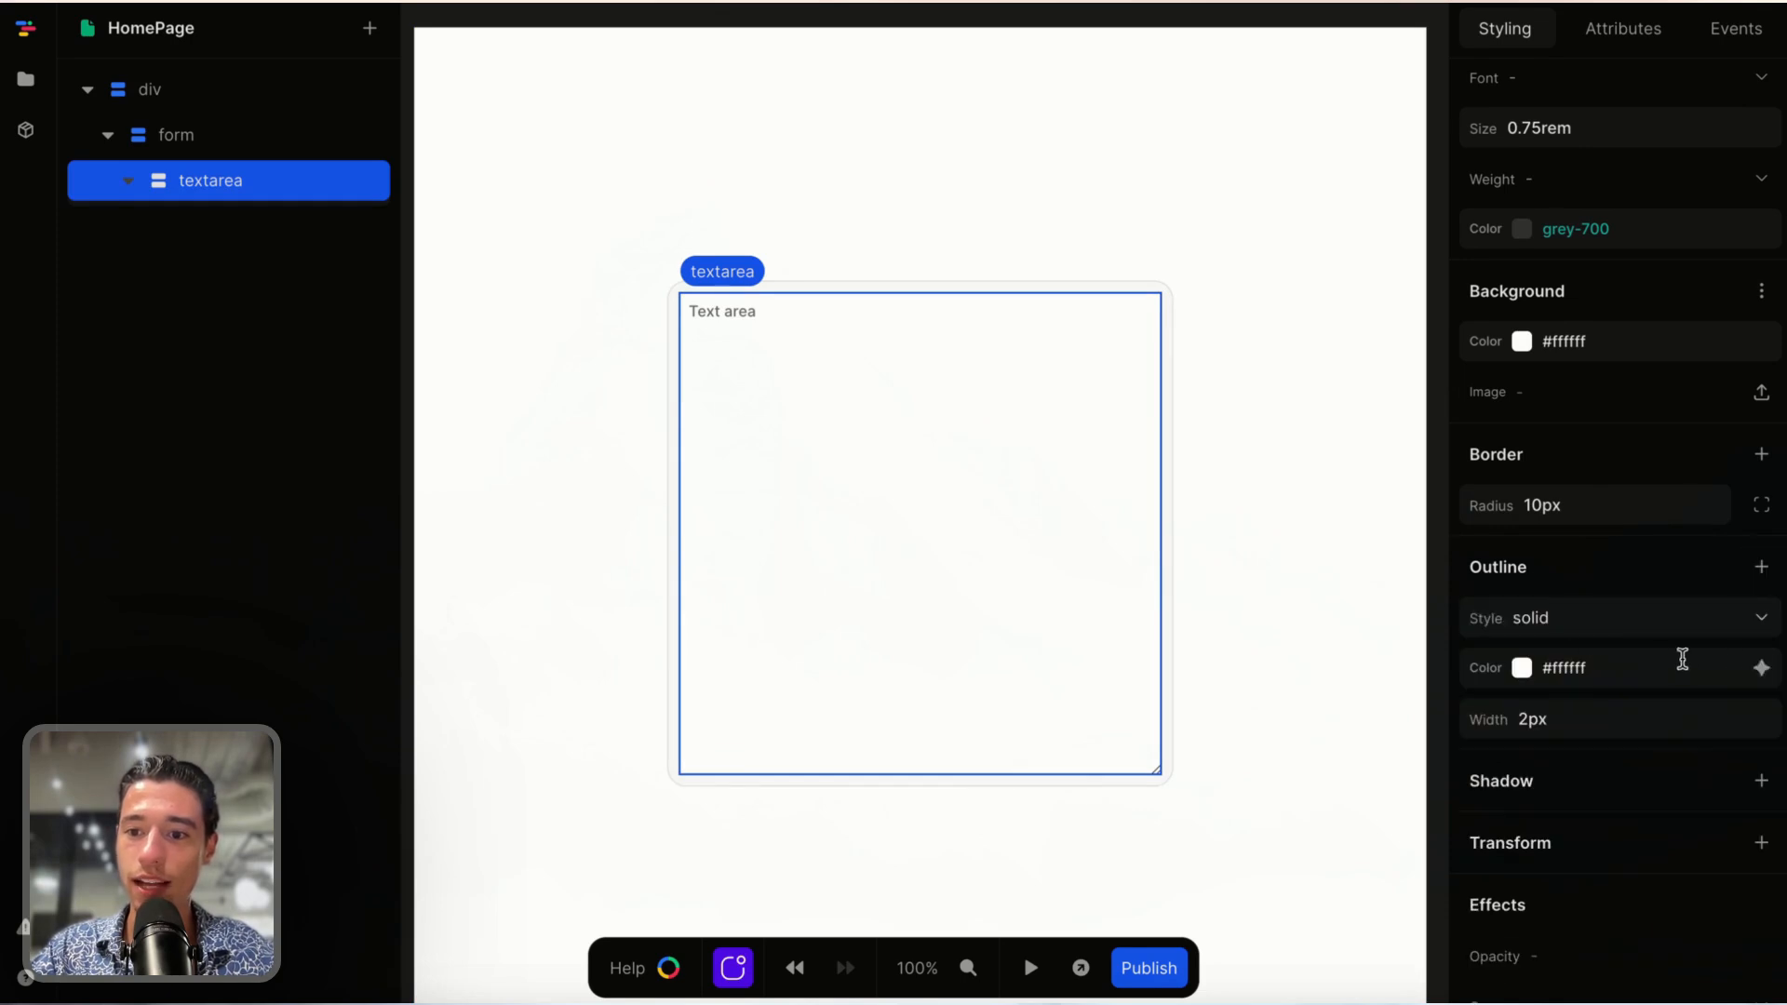
{"action": "left_click", "coordinate": [1761, 671]}
{"action": "scroll", "coordinate": [1691, 630], "scroll_direction": "down", "scroll_amount": 2}
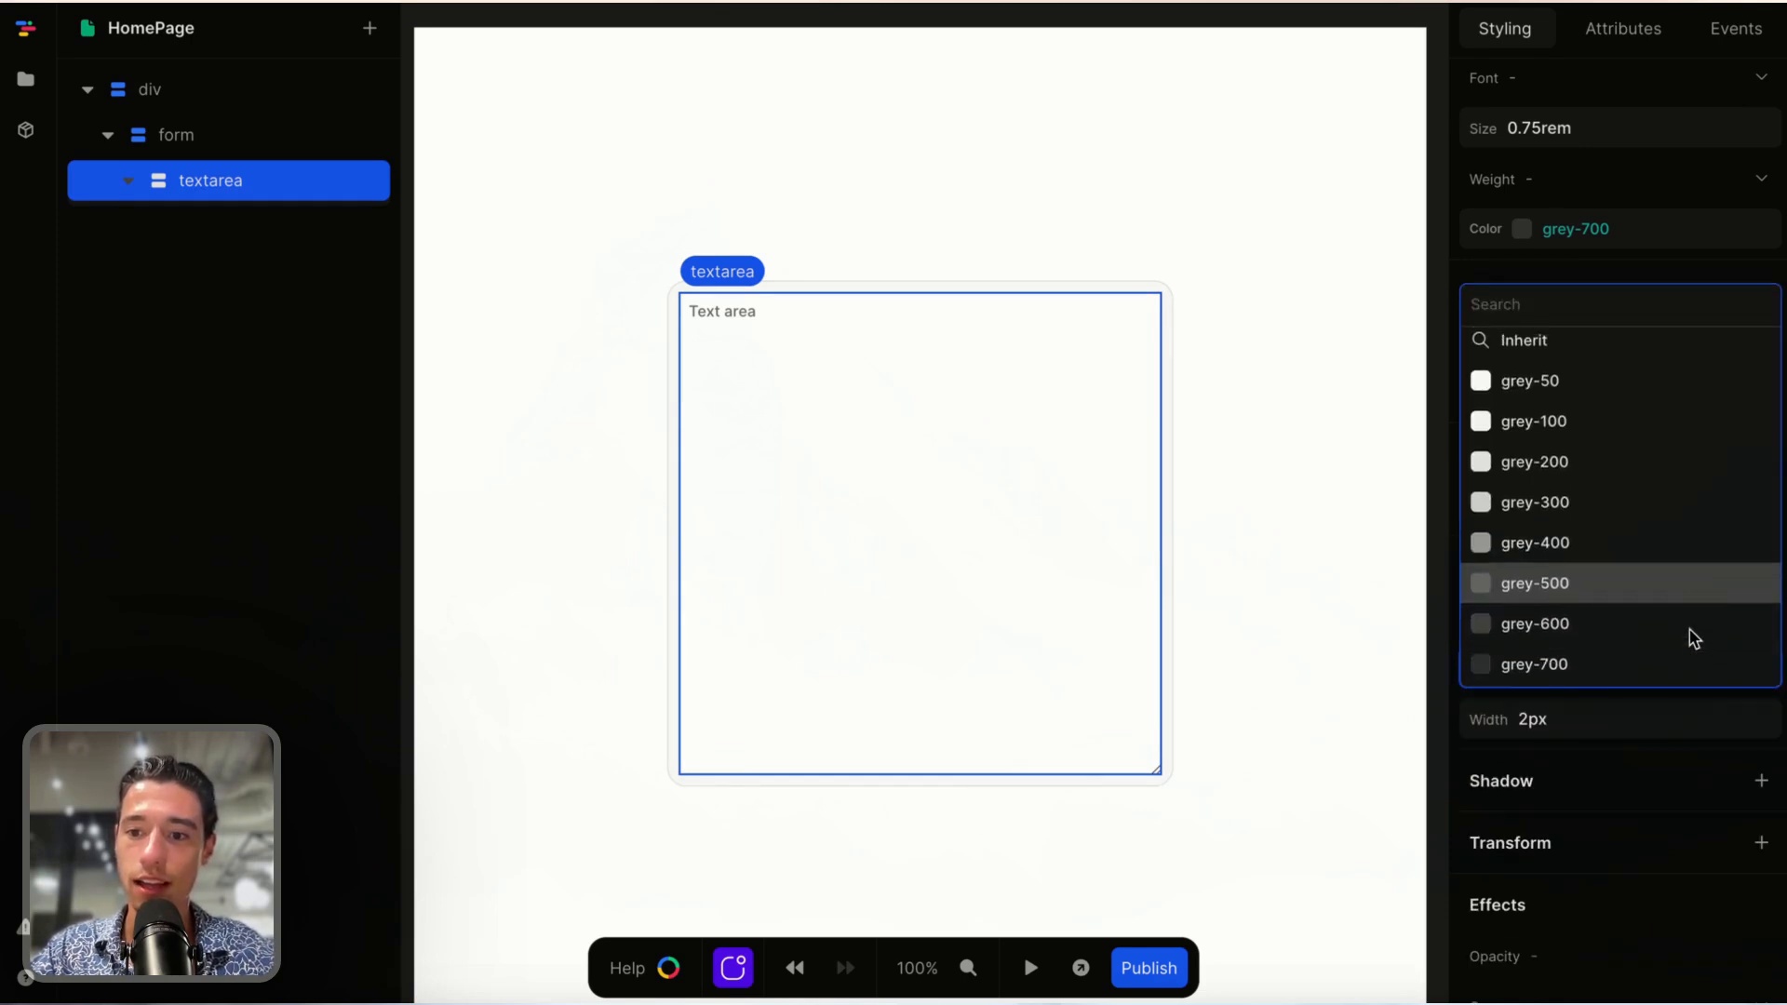
{"action": "left_click", "coordinate": [1635, 750]}
{"action": "left_click", "coordinate": [1745, 611]}
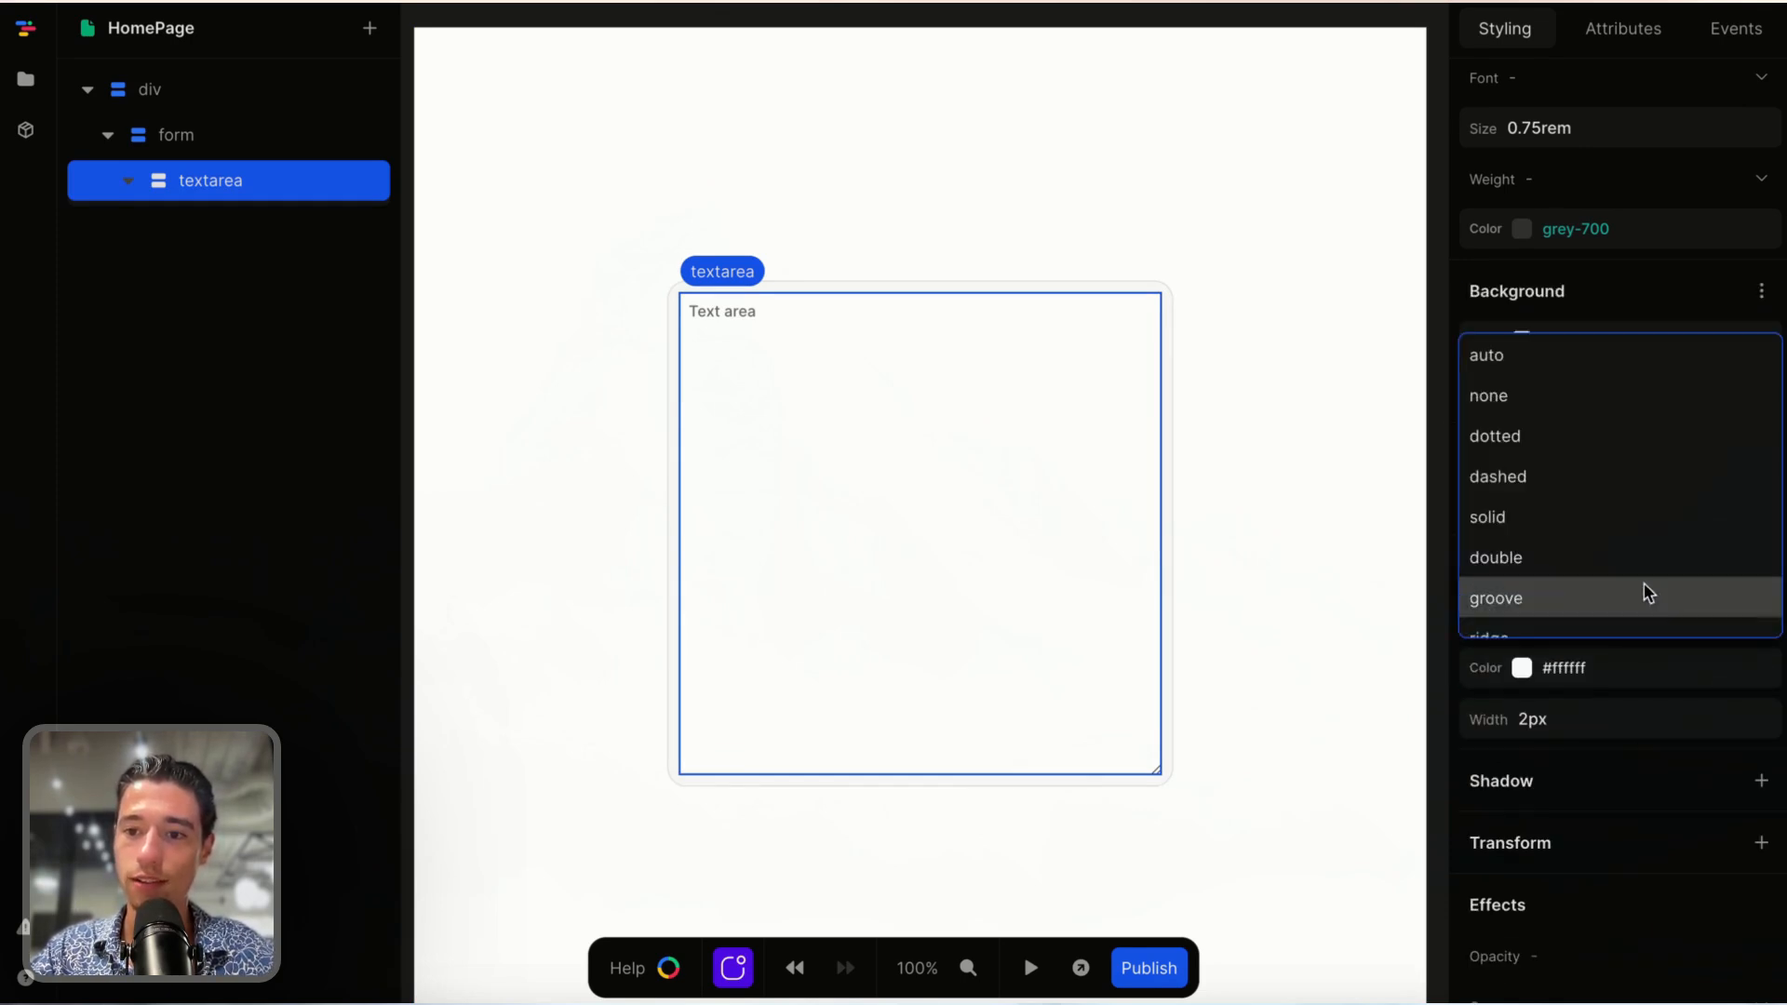
{"action": "left_click", "coordinate": [1576, 394]}
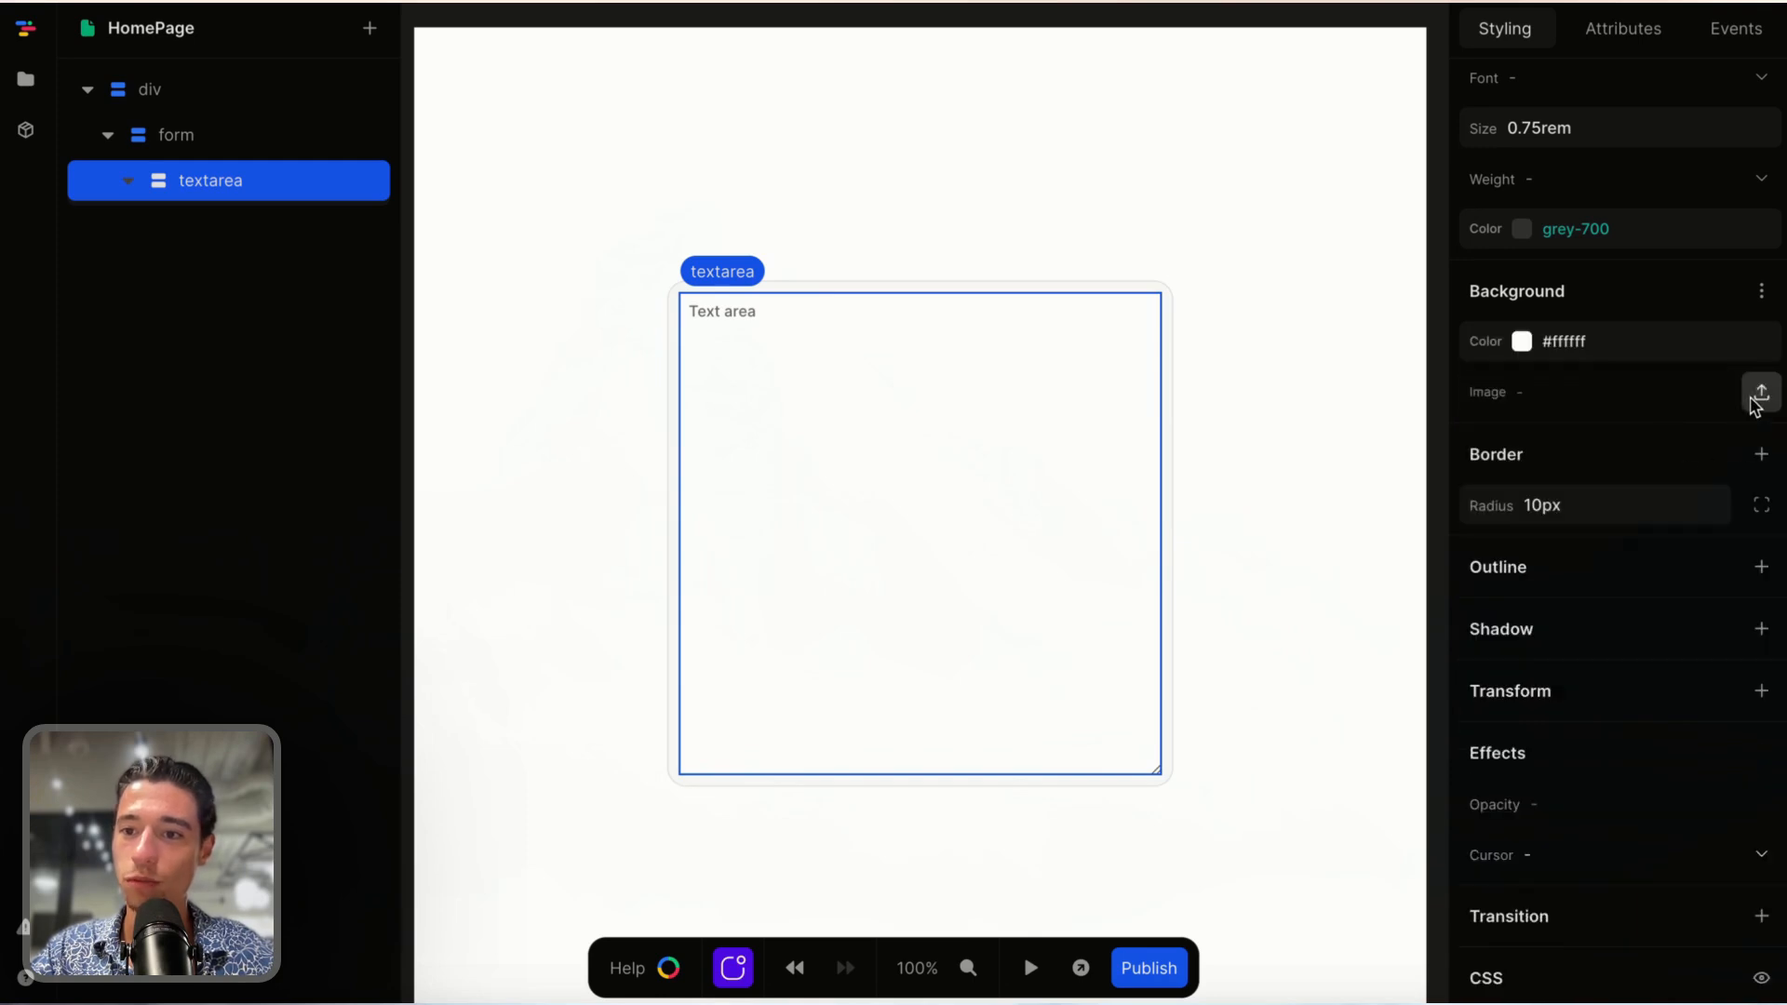
- Add a 1px solid border in grey-200 to the text area
{"action": "left_click", "coordinate": [1761, 454]}
{"action": "left_click", "coordinate": [1396, 698]}
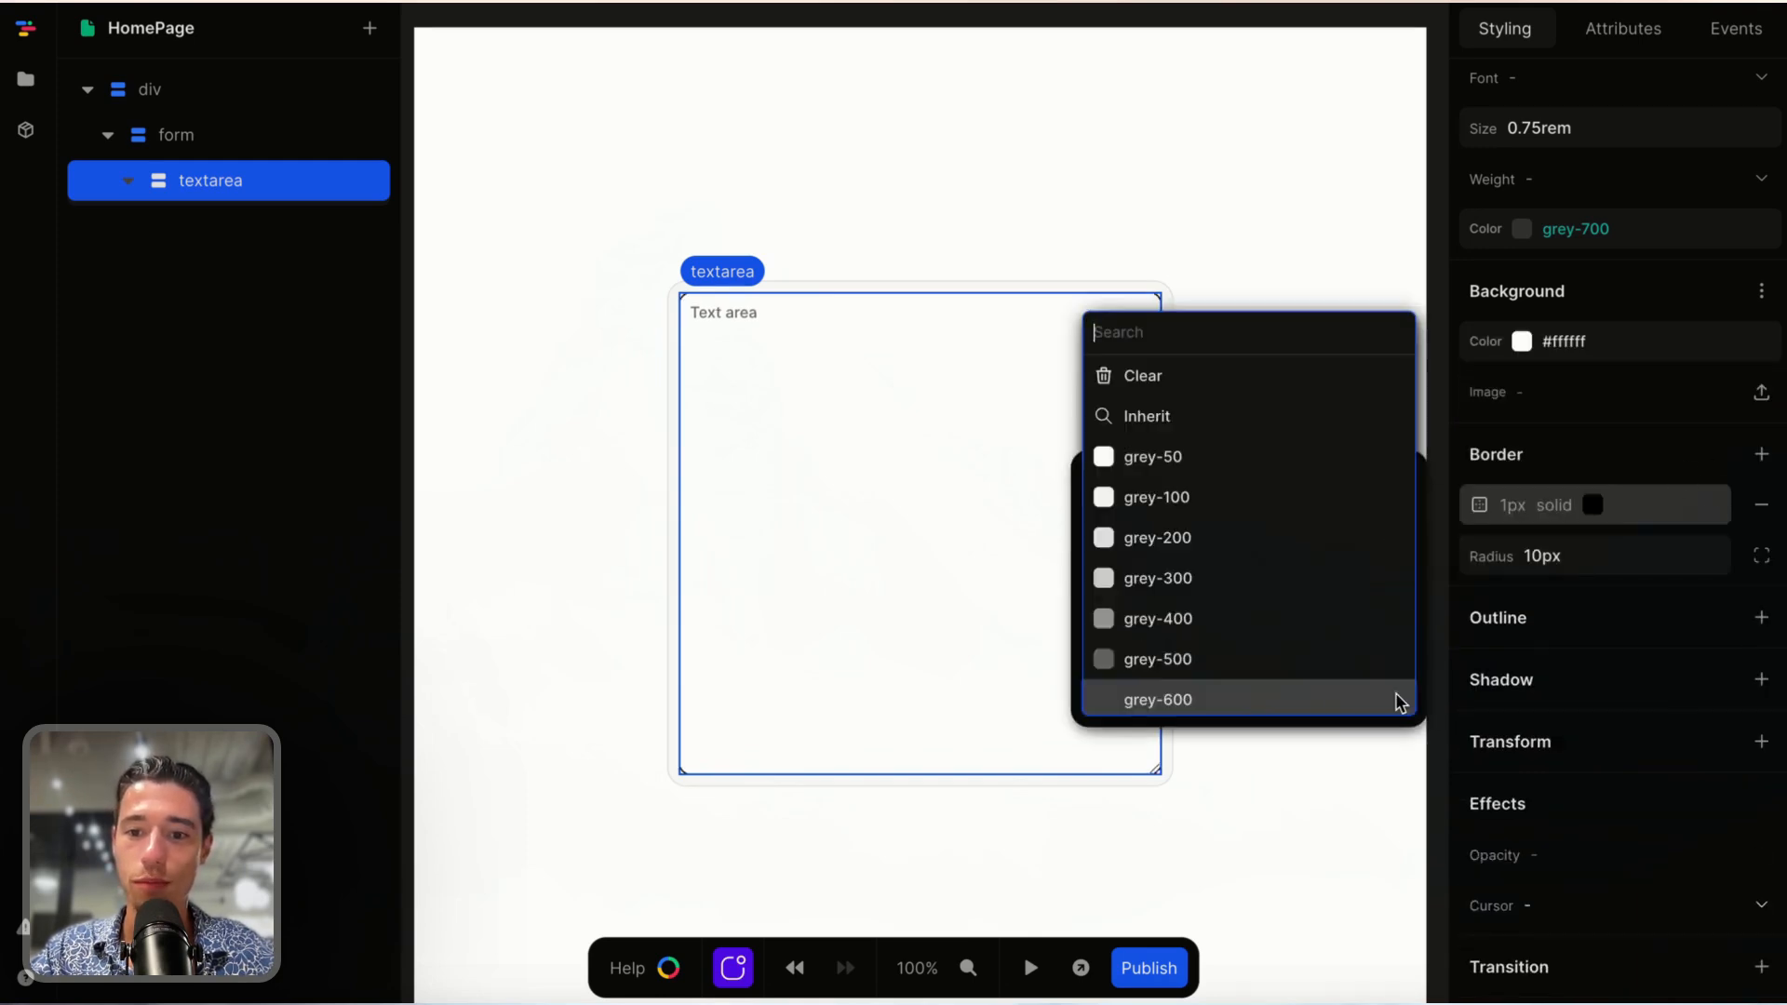
{"action": "left_click", "coordinate": [1270, 533]}
{"action": "left_click", "coordinate": [1395, 482]}
{"action": "left_click", "coordinate": [1331, 423]}
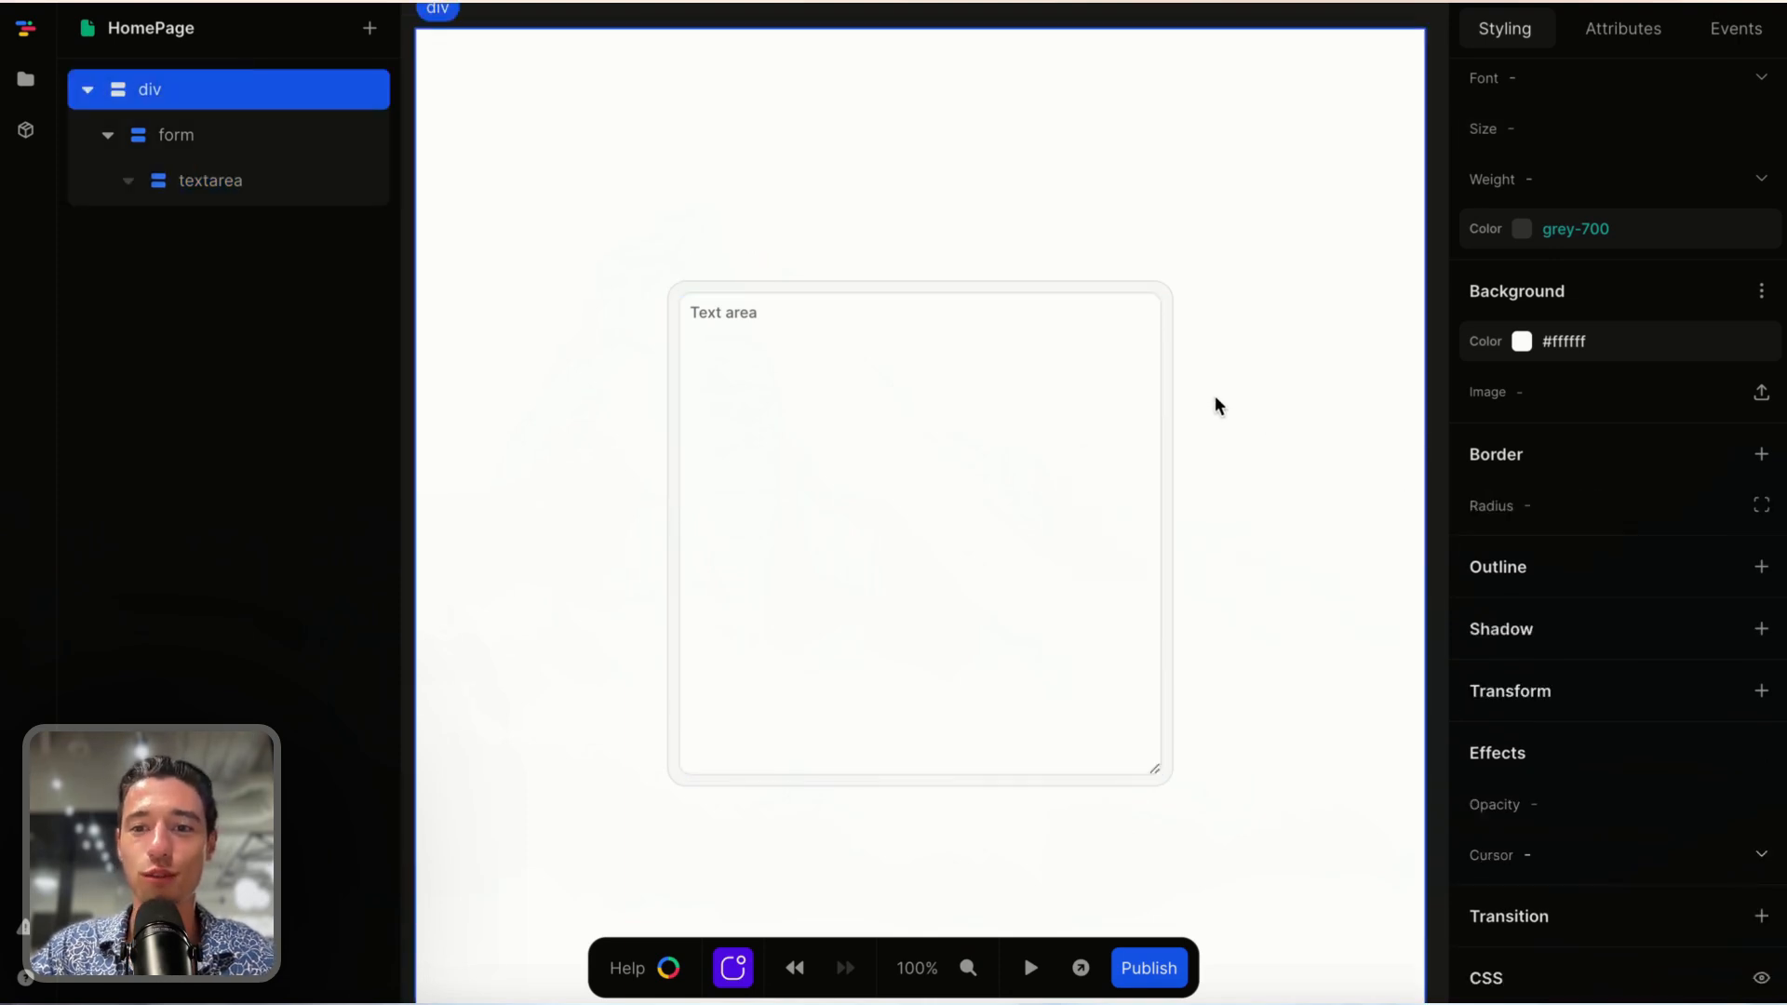
- Try a horizontal and vertical padding of 0.5rem on the text area
{"action": "left_click", "coordinate": [1023, 430]}
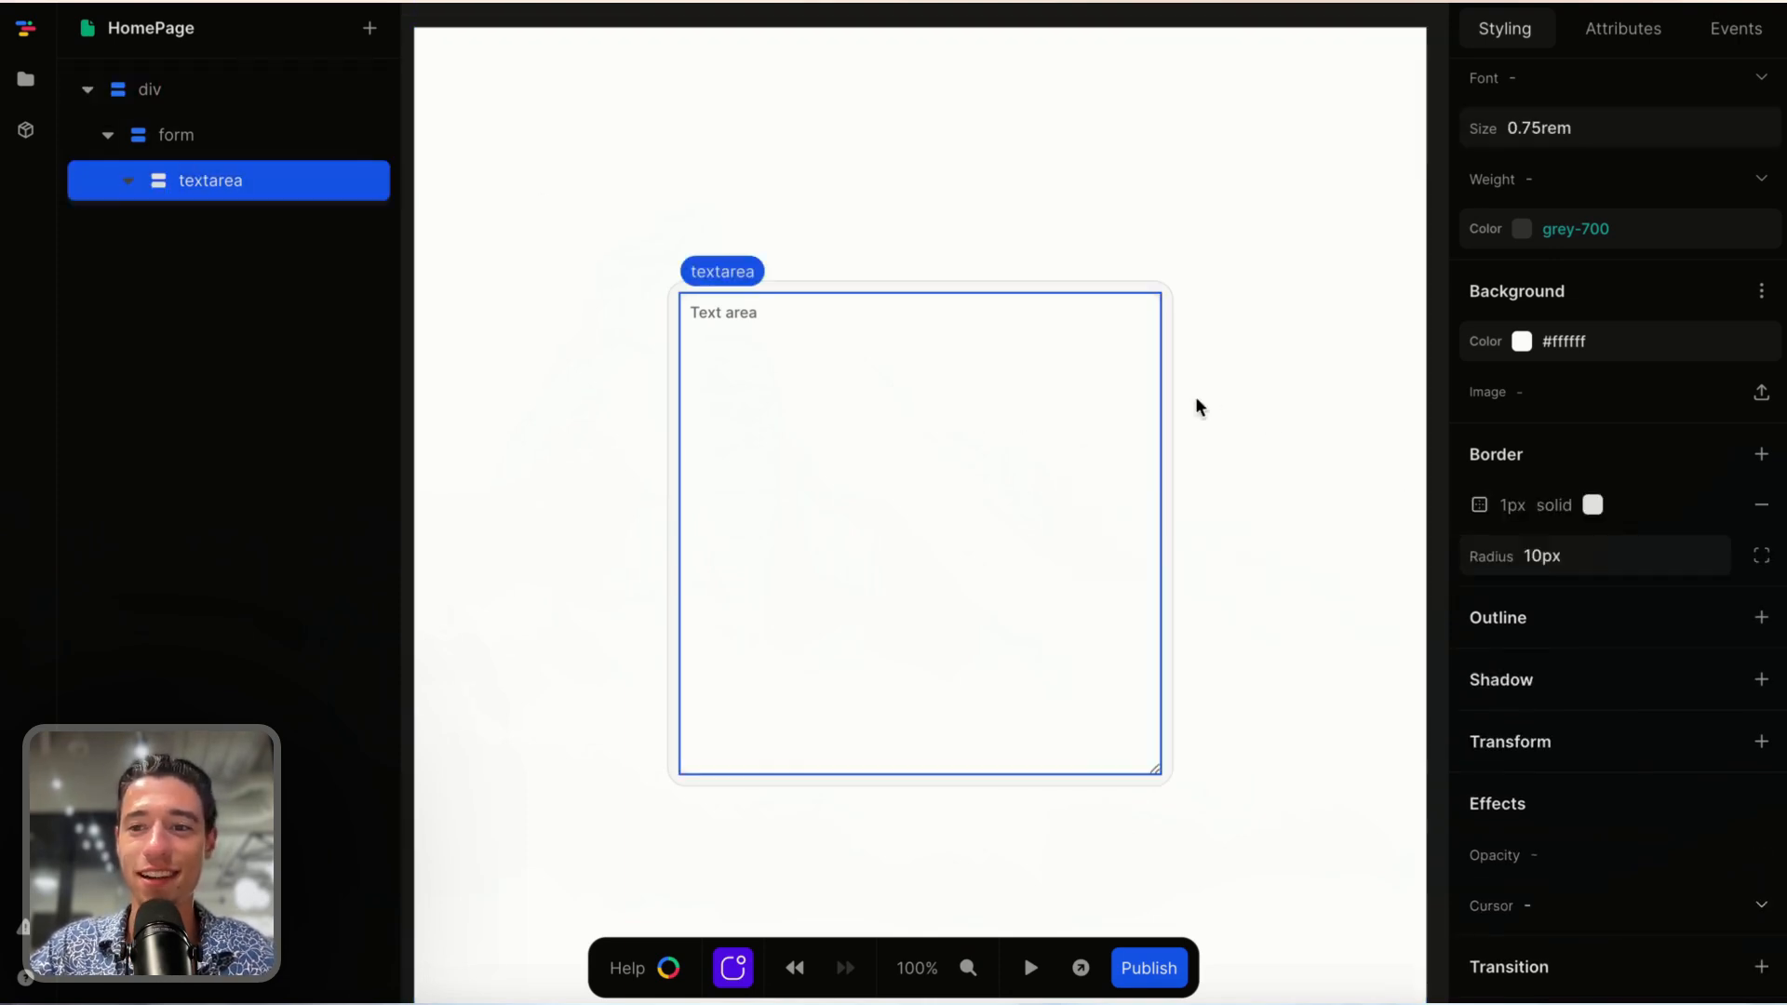
{"action": "scroll", "coordinate": [1687, 437], "scroll_direction": "up", "scroll_amount": 5}
{"action": "scroll", "coordinate": [1688, 436], "scroll_direction": "up", "scroll_amount": 2}
{"action": "left_click", "coordinate": [1550, 576]}
{"action": "key", "text": "BackSpace"}
{"action": "type", "text": "0.5rem"}
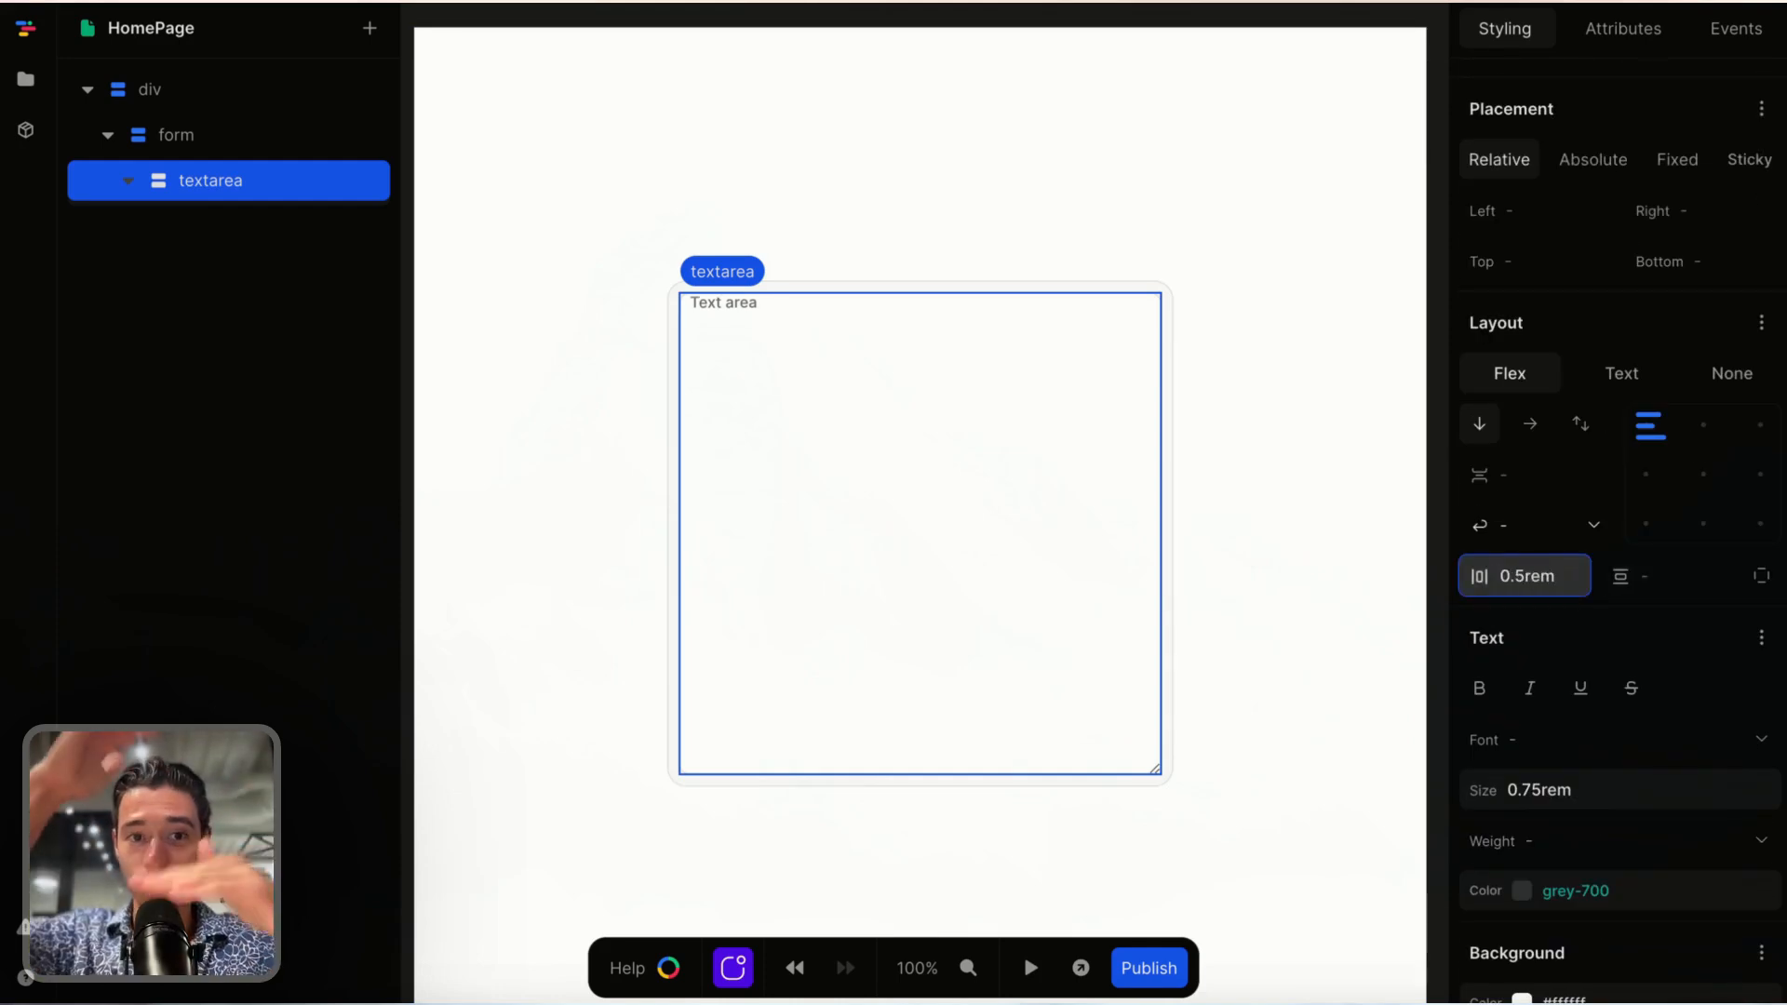
{"action": "left_click", "coordinate": [1724, 571]}
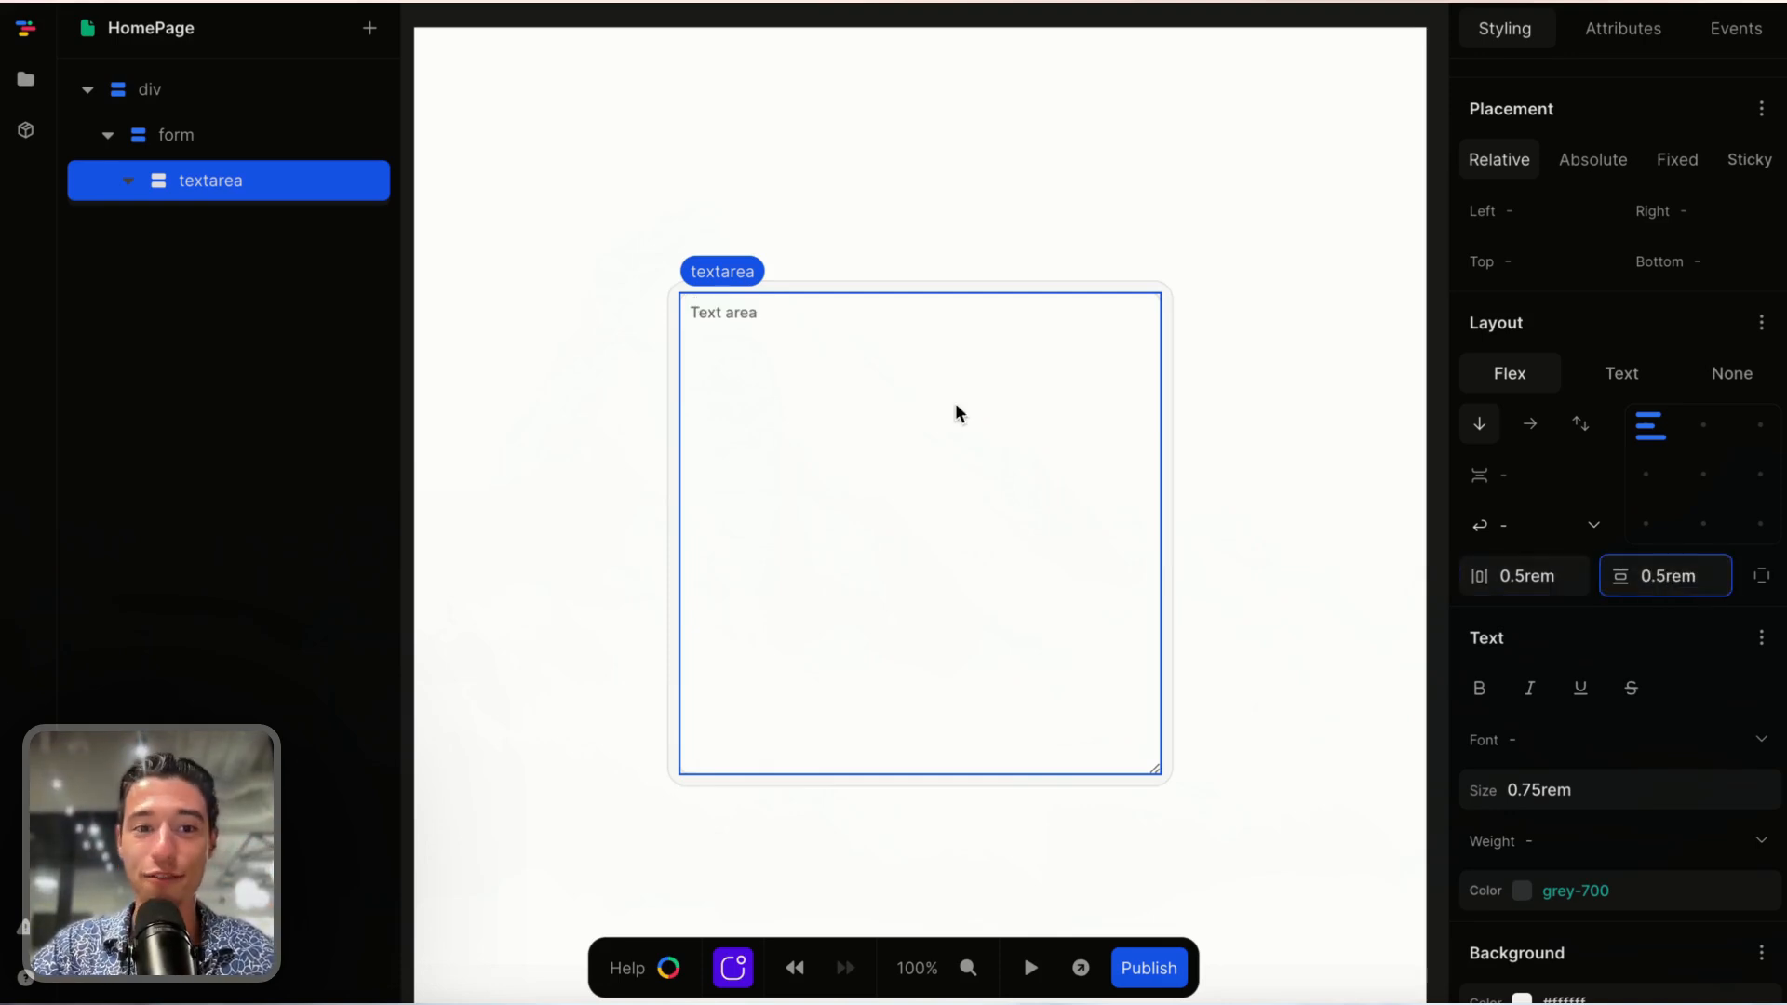
{"action": "left_click", "coordinate": [358, 161]}
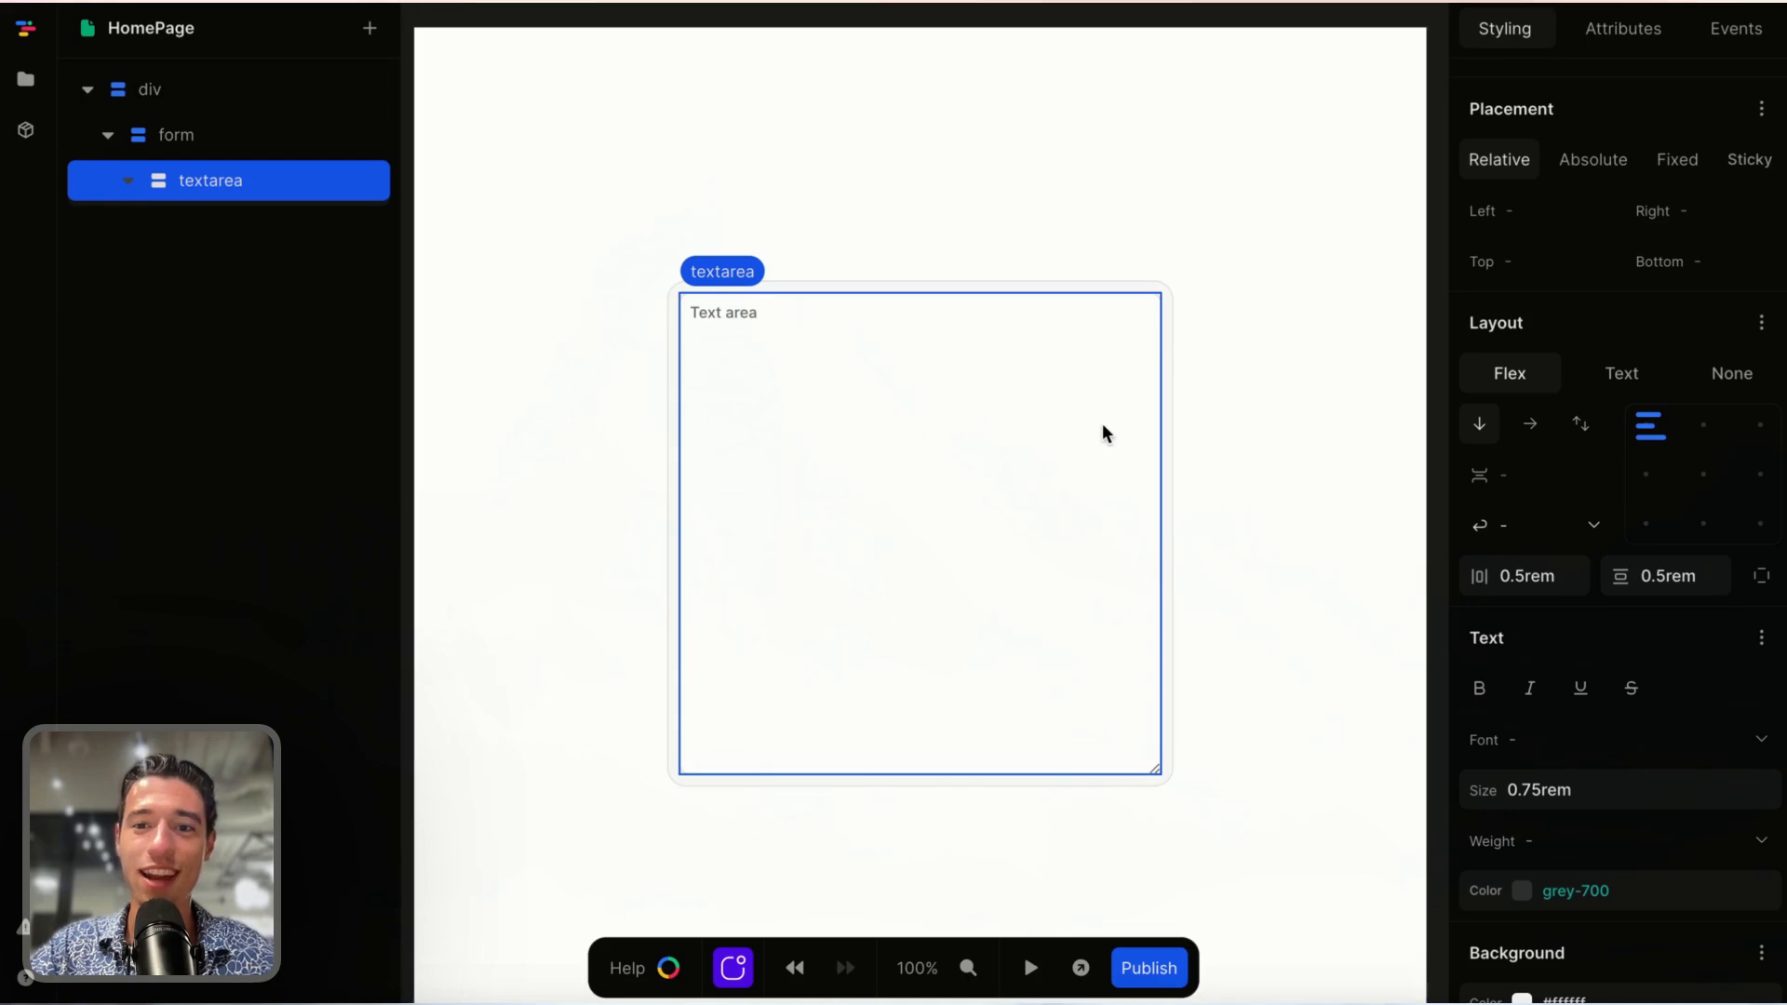
{"action": "left_click", "coordinate": [759, 198]}
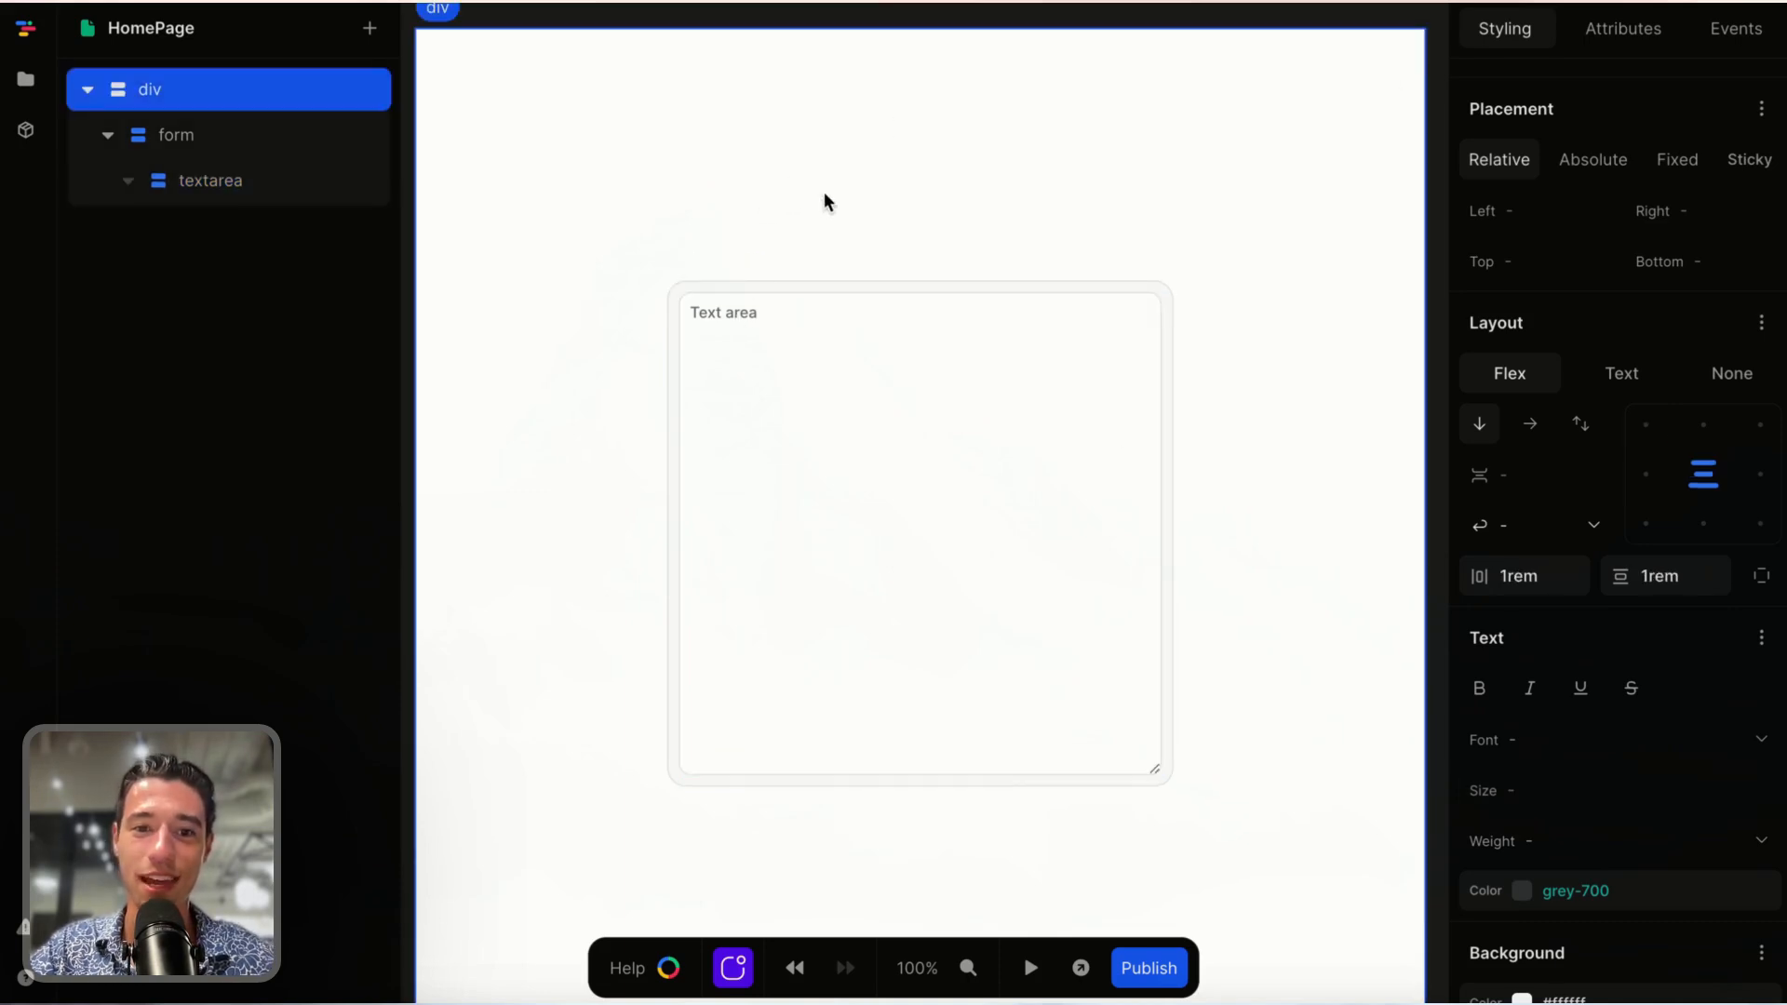
{"action": "left_click", "coordinate": [829, 431]}
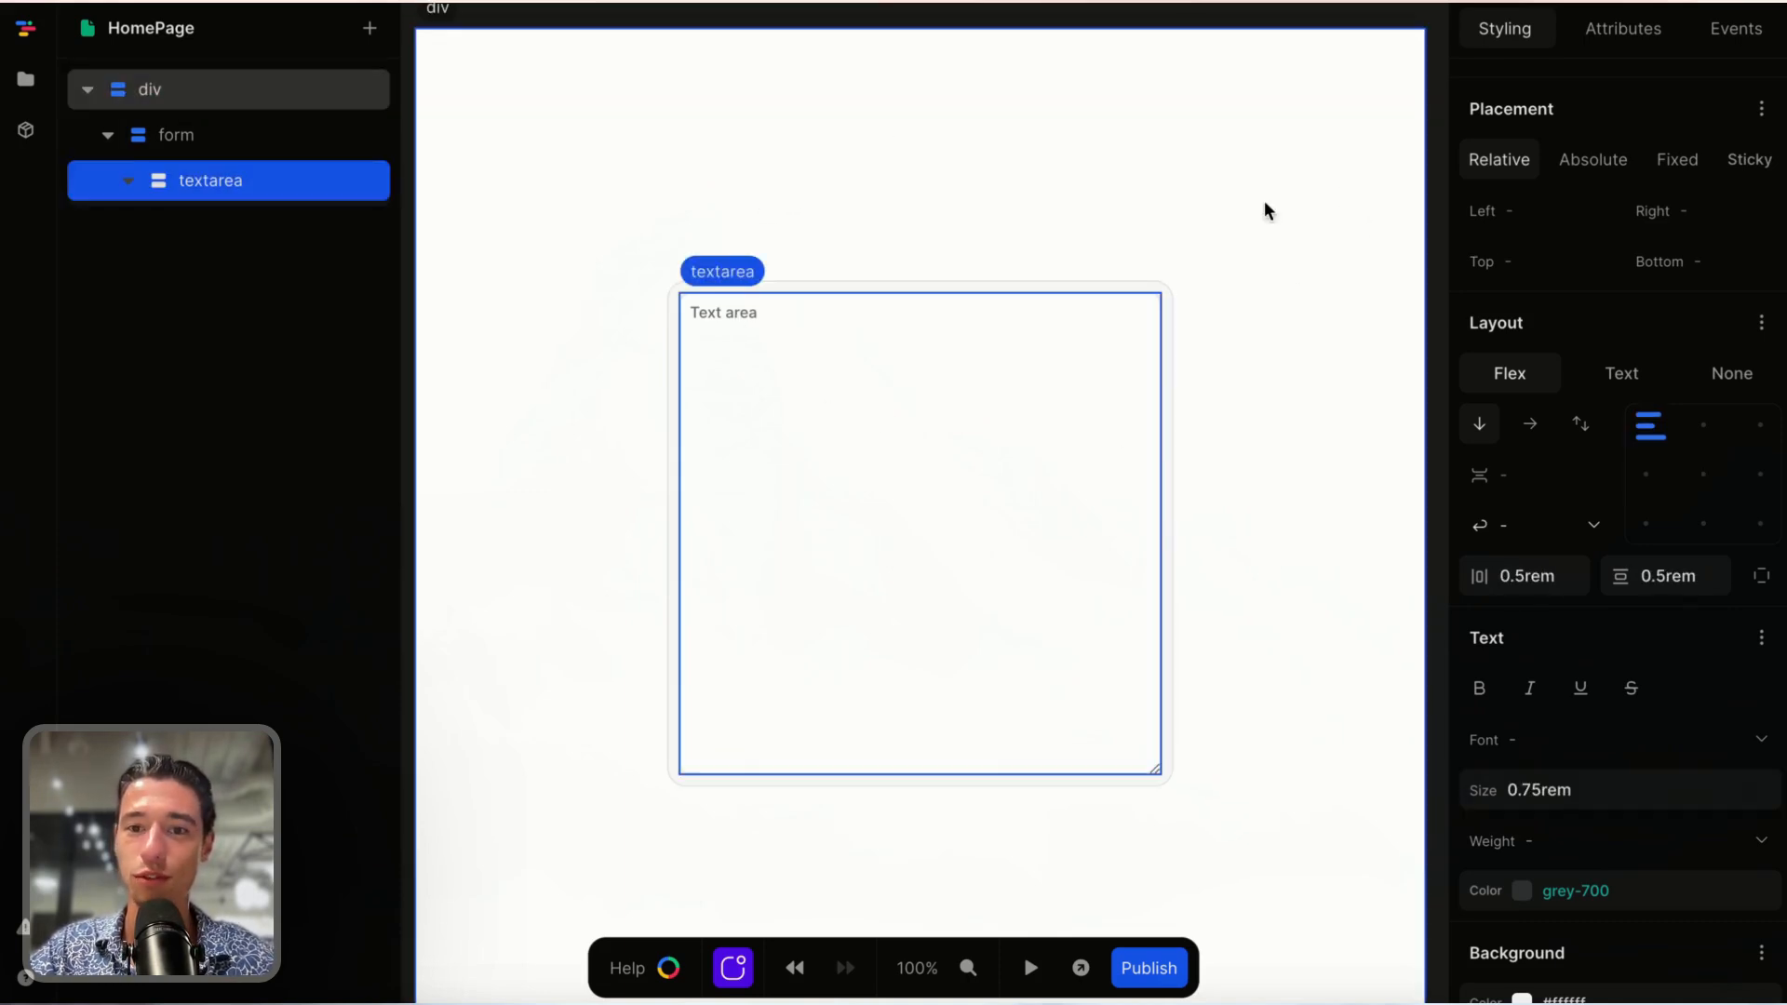
{"action": "left_click", "coordinate": [945, 177]}
- Set the text area's horizontal and vertical padding to 1rem
{"action": "left_click", "coordinate": [961, 467]}
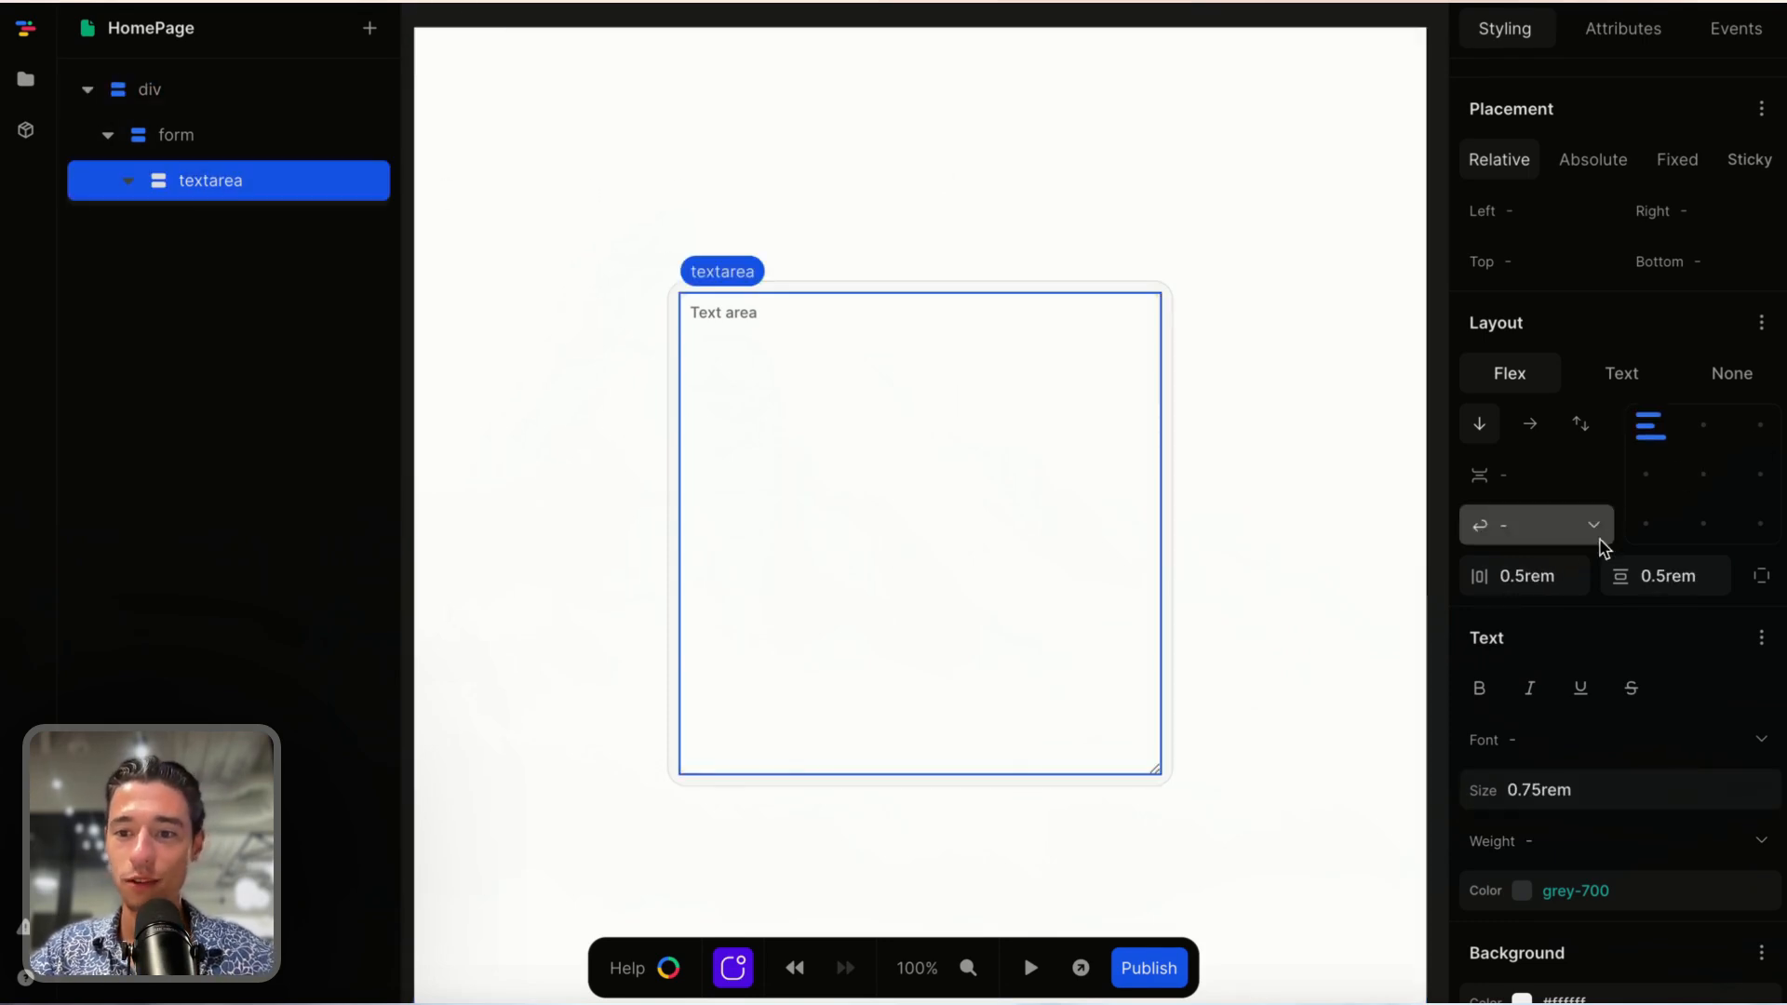
{"action": "left_click", "coordinate": [1545, 577]}
{"action": "type", "text": "1rem"}
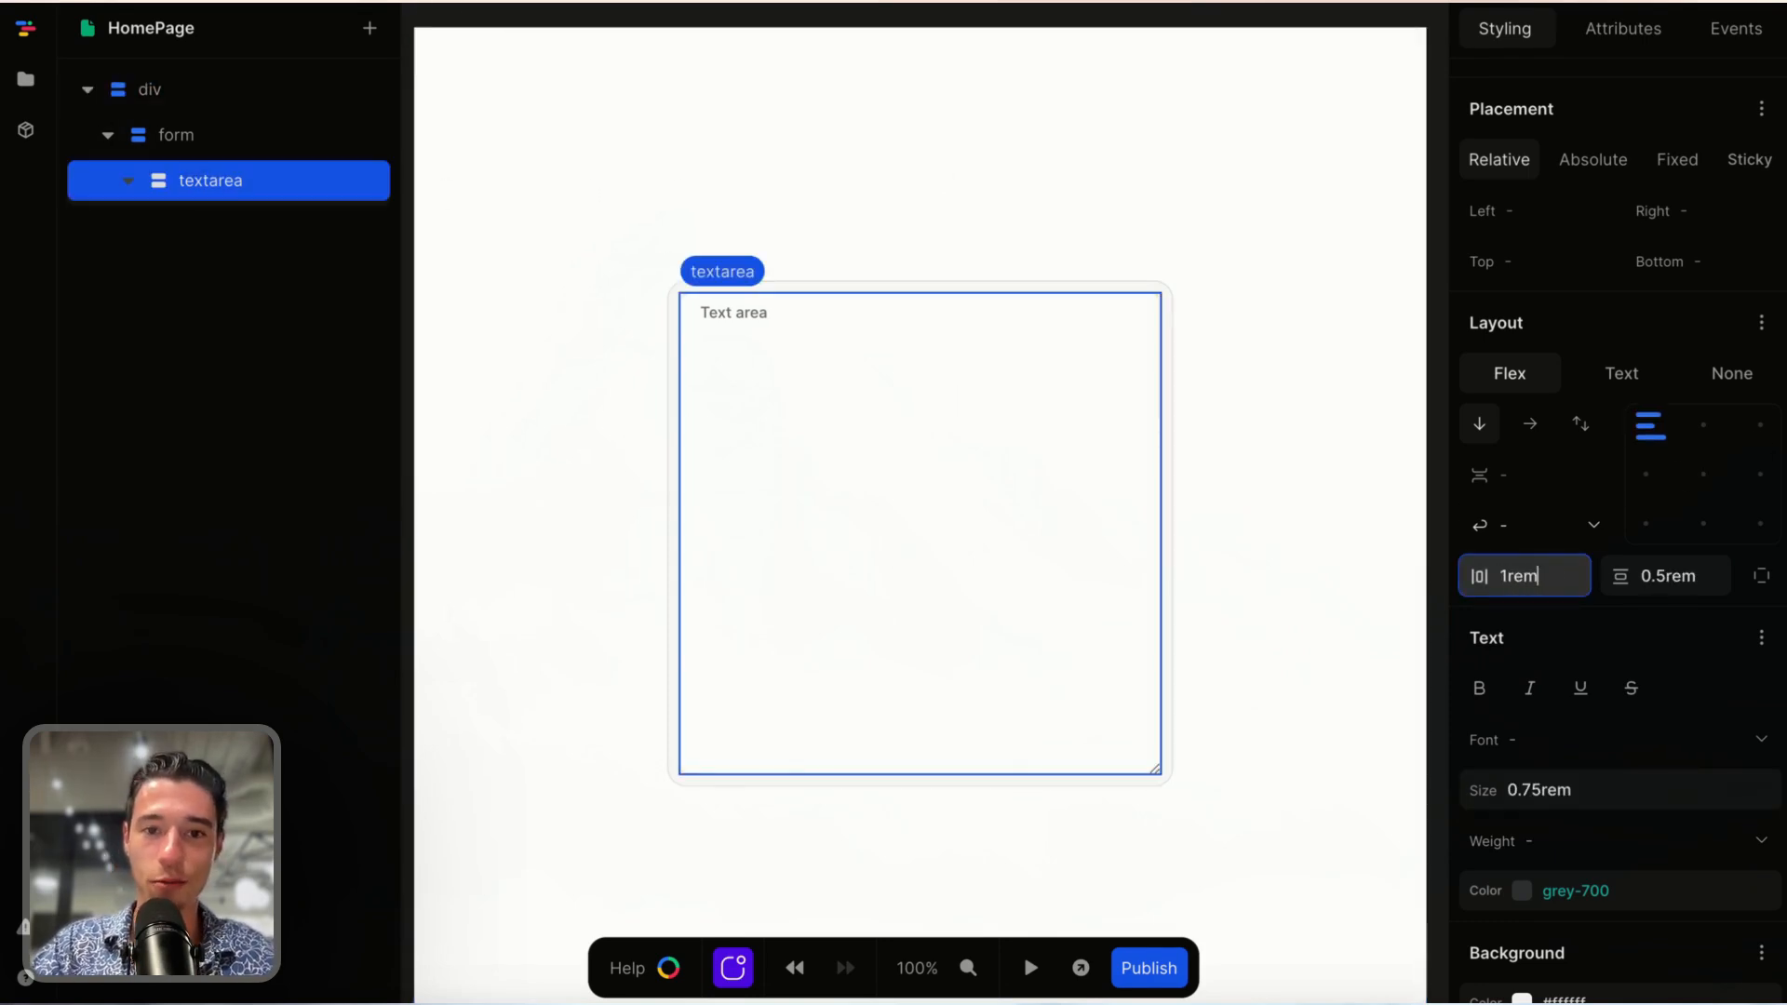
{"action": "left_click", "coordinate": [1710, 584]}
{"action": "key", "text": "BackSpace"}
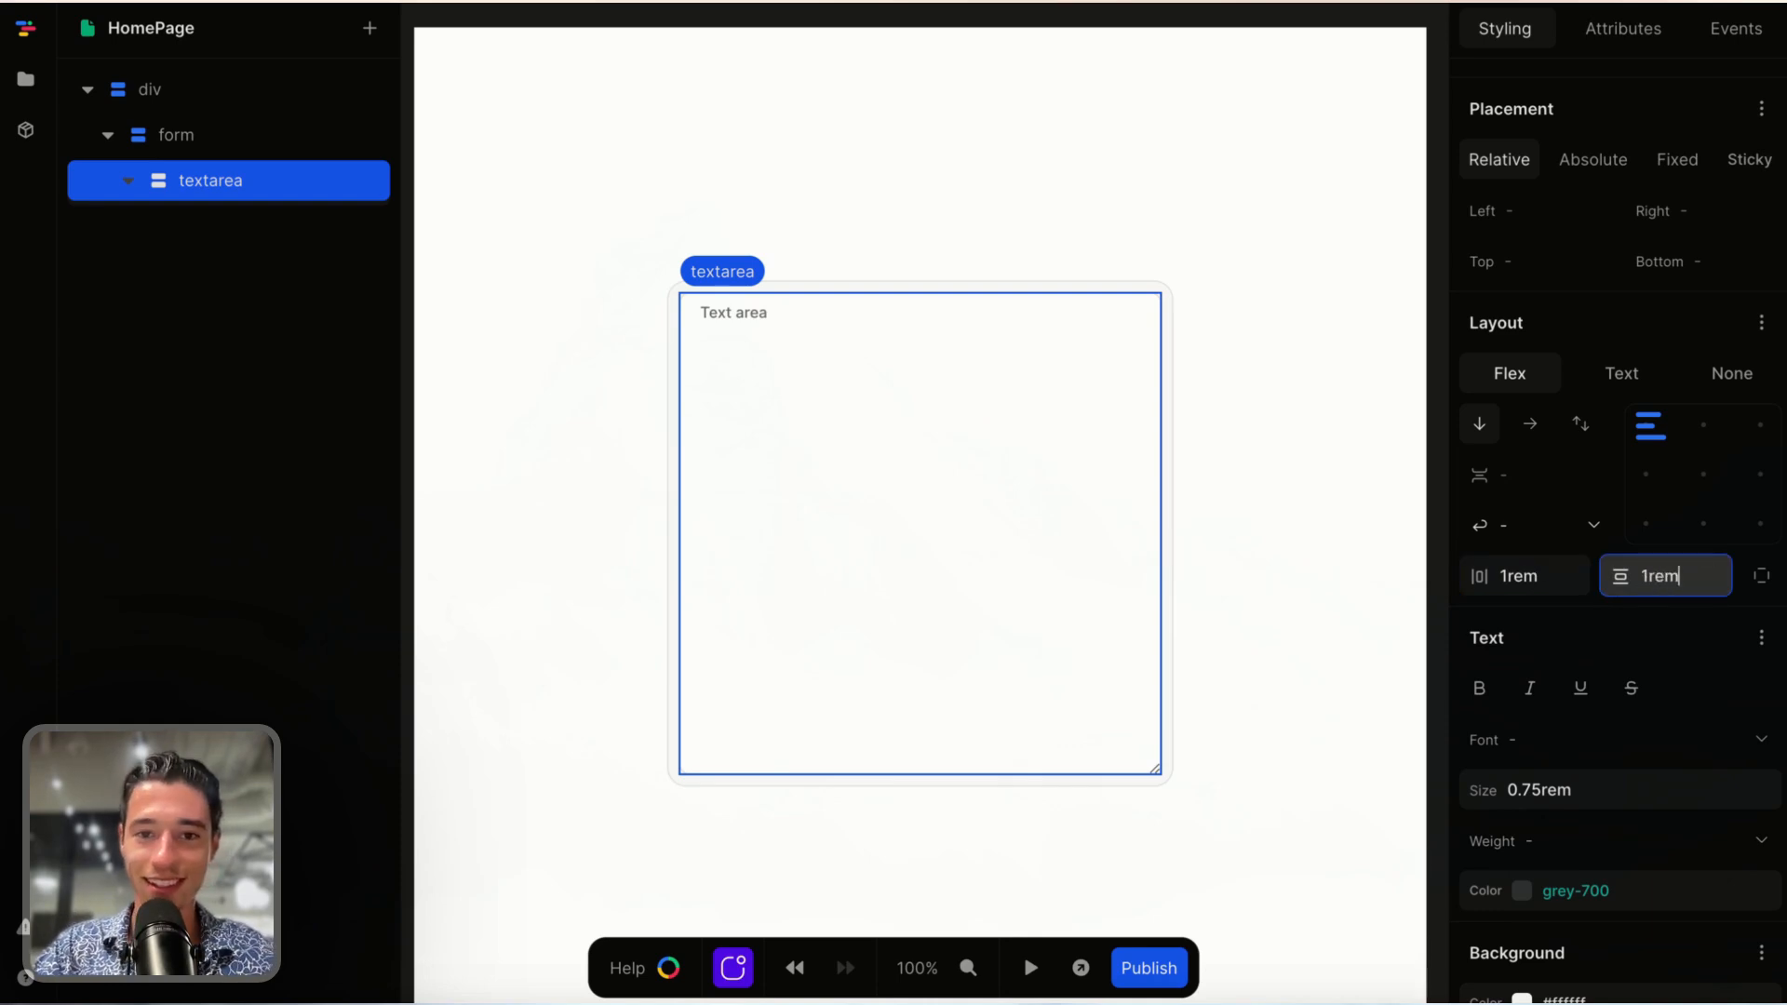
{"action": "left_click", "coordinate": [1430, 311]}
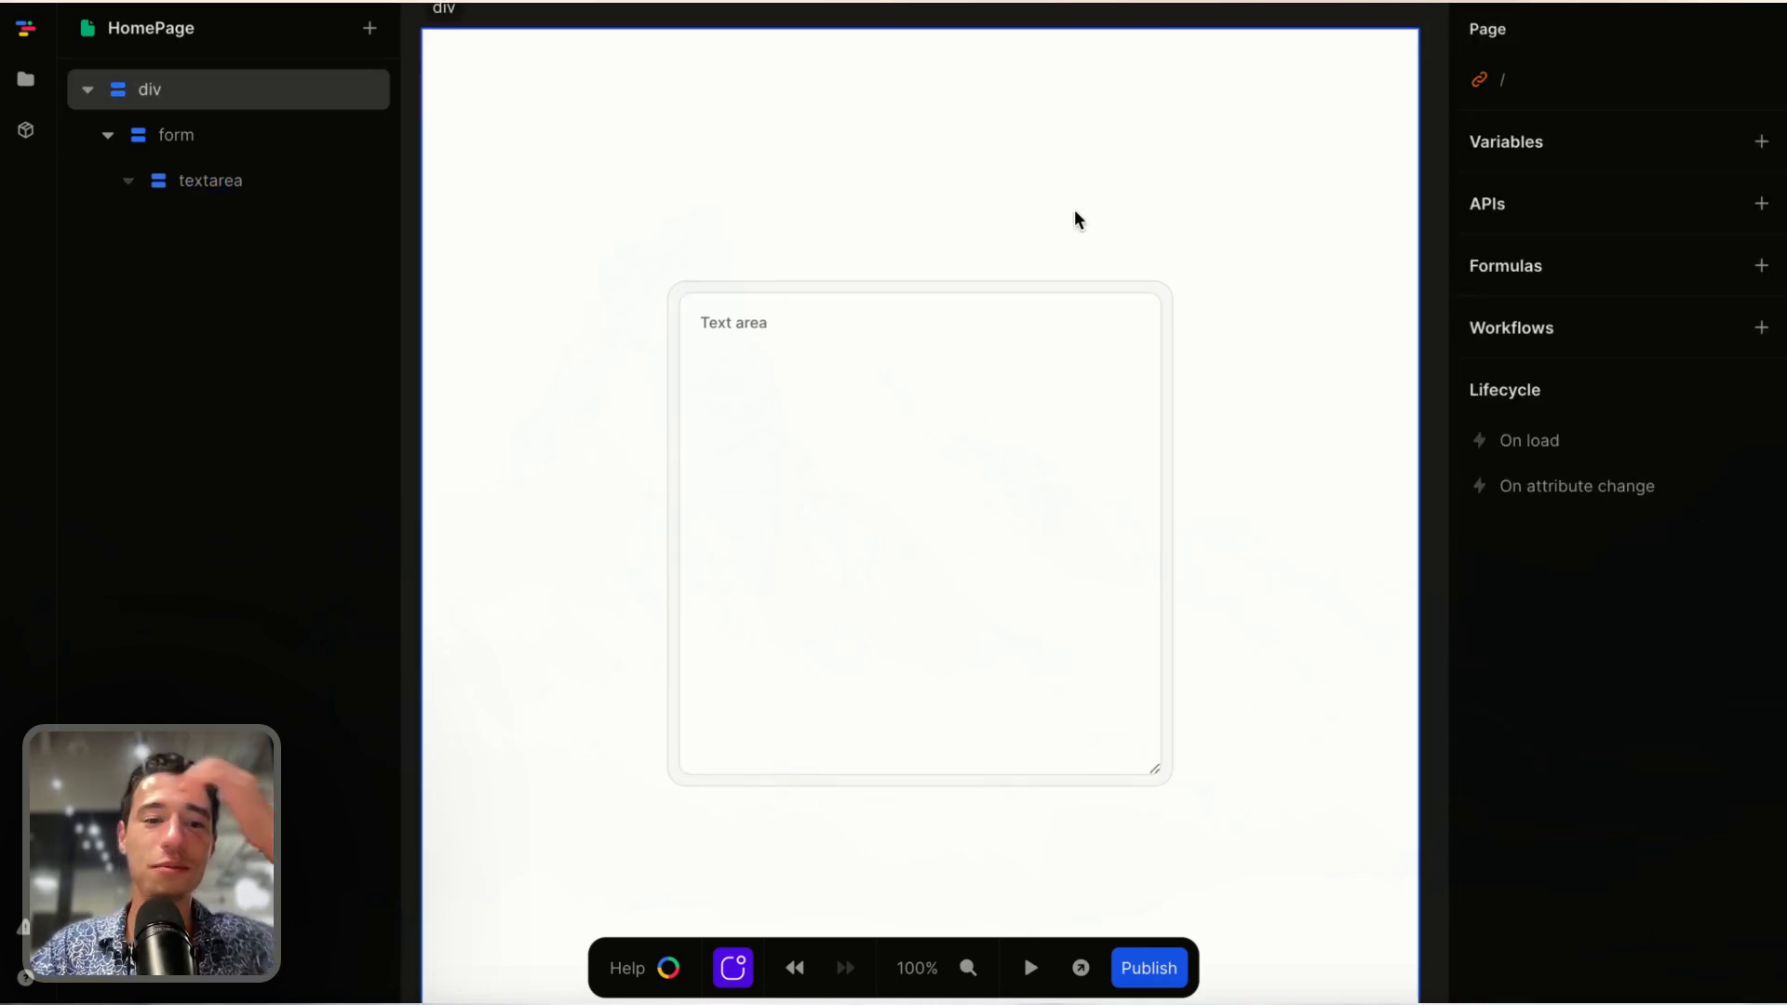
- Change the text area's placeholder attribute to "Type in the text that you want me to say!"
{"action": "left_click", "coordinate": [963, 384]}
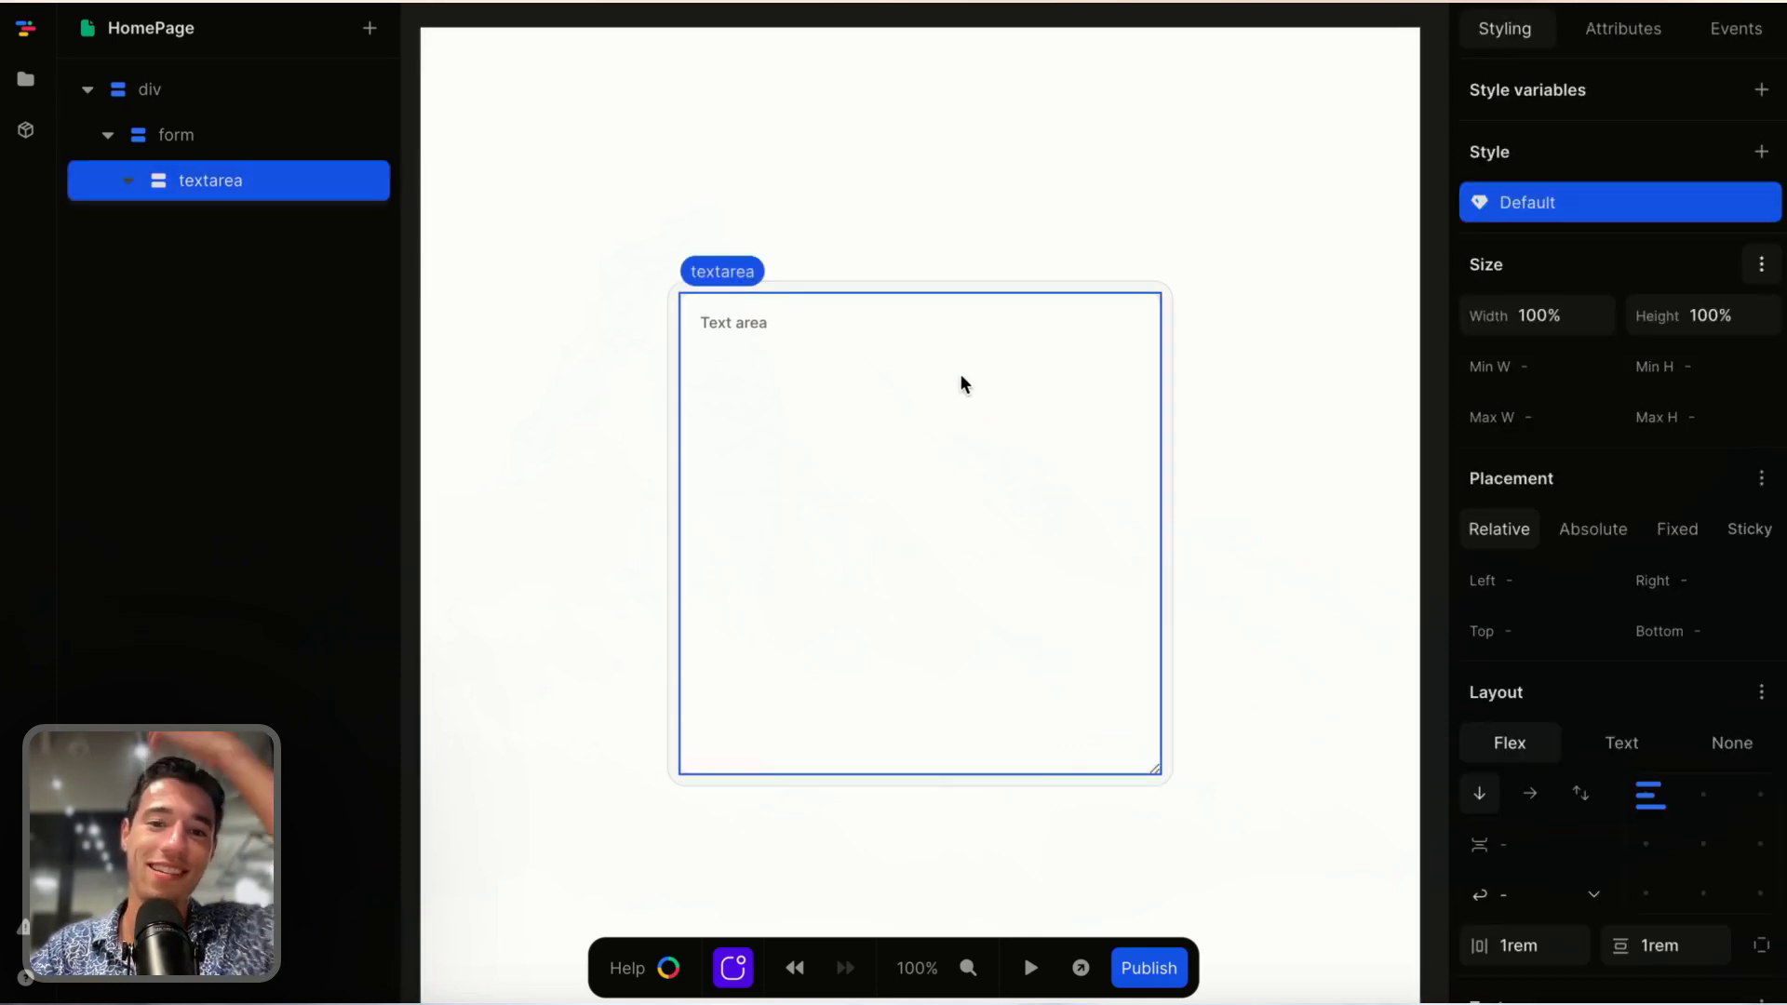
{"action": "left_click", "coordinate": [1629, 21]}
{"action": "double_click", "coordinate": [1591, 466]}
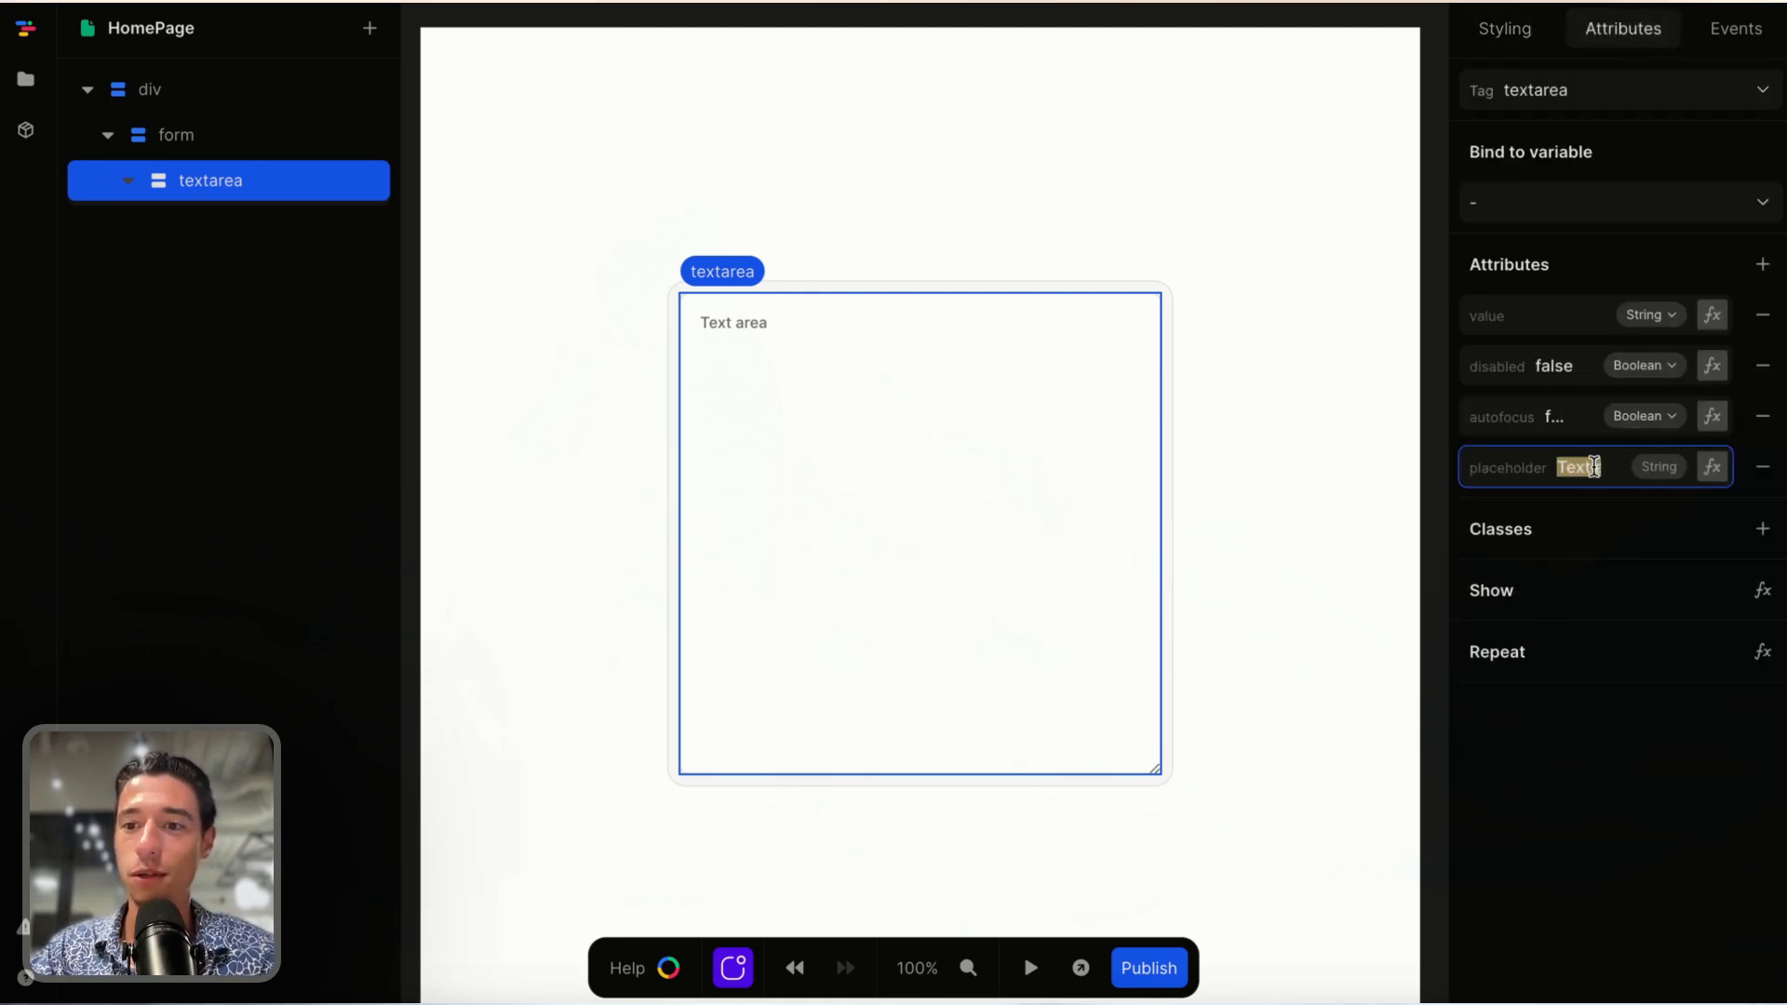
{"action": "key", "text": "BackSpace"}
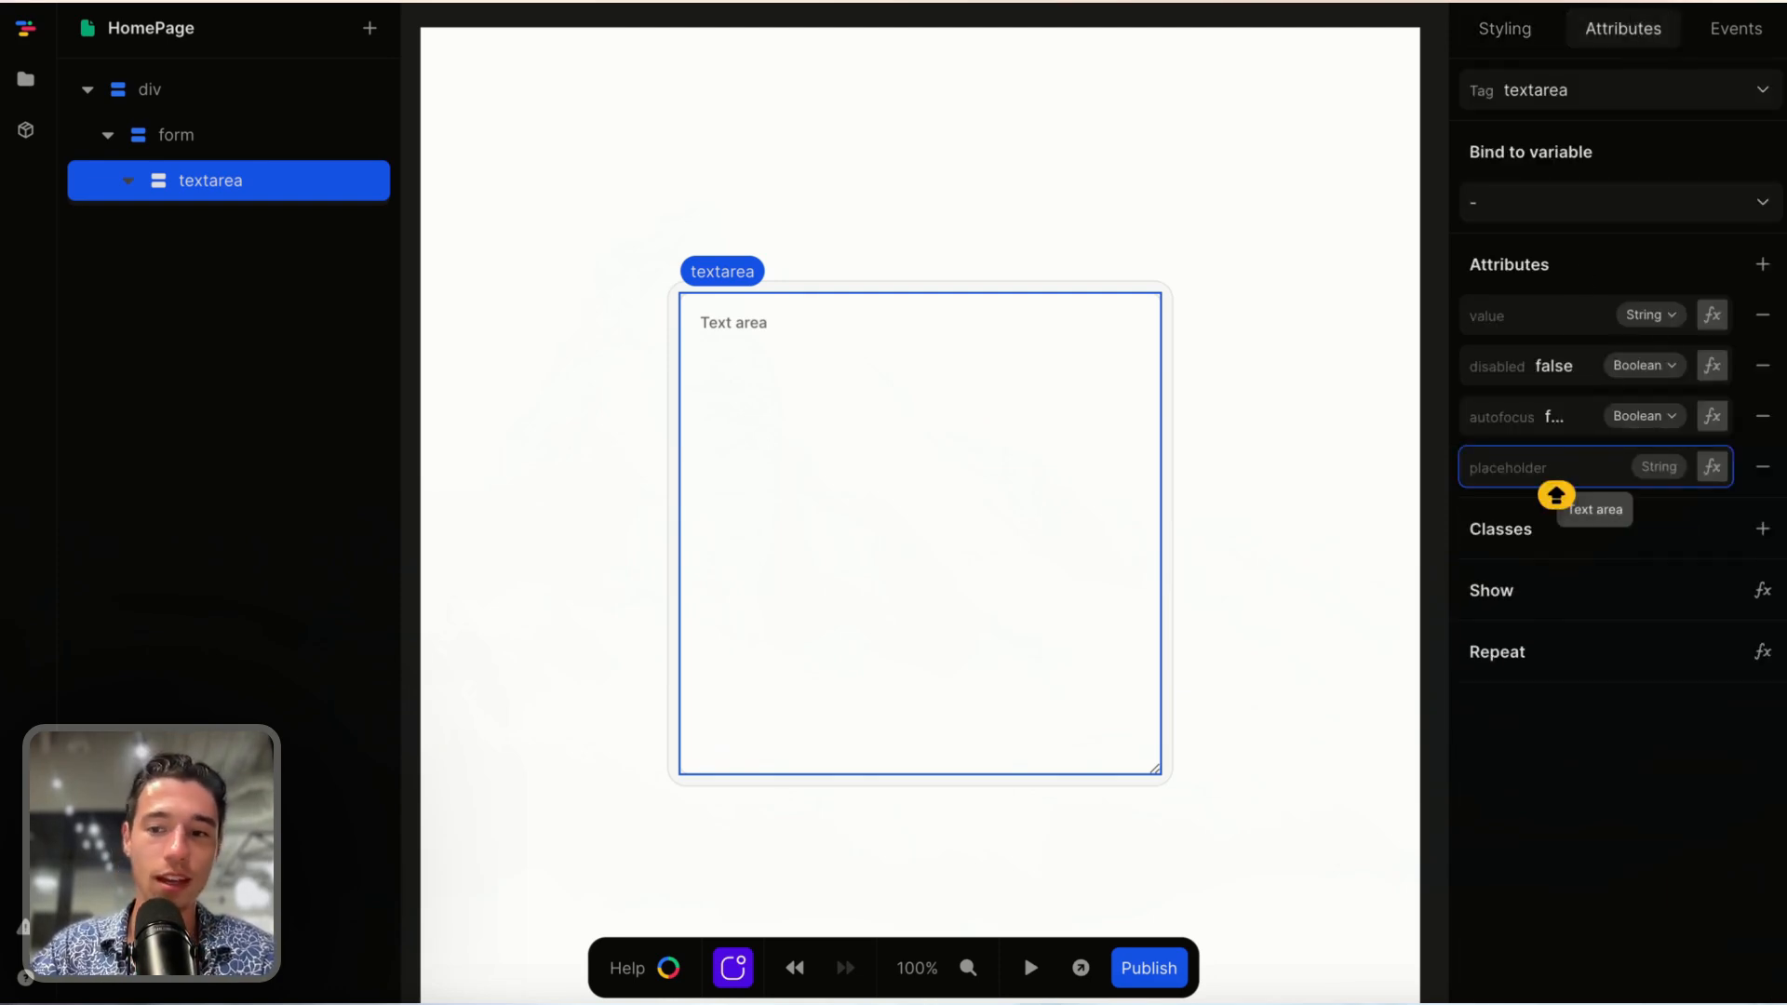
{"action": "type", "text": "Type in"}
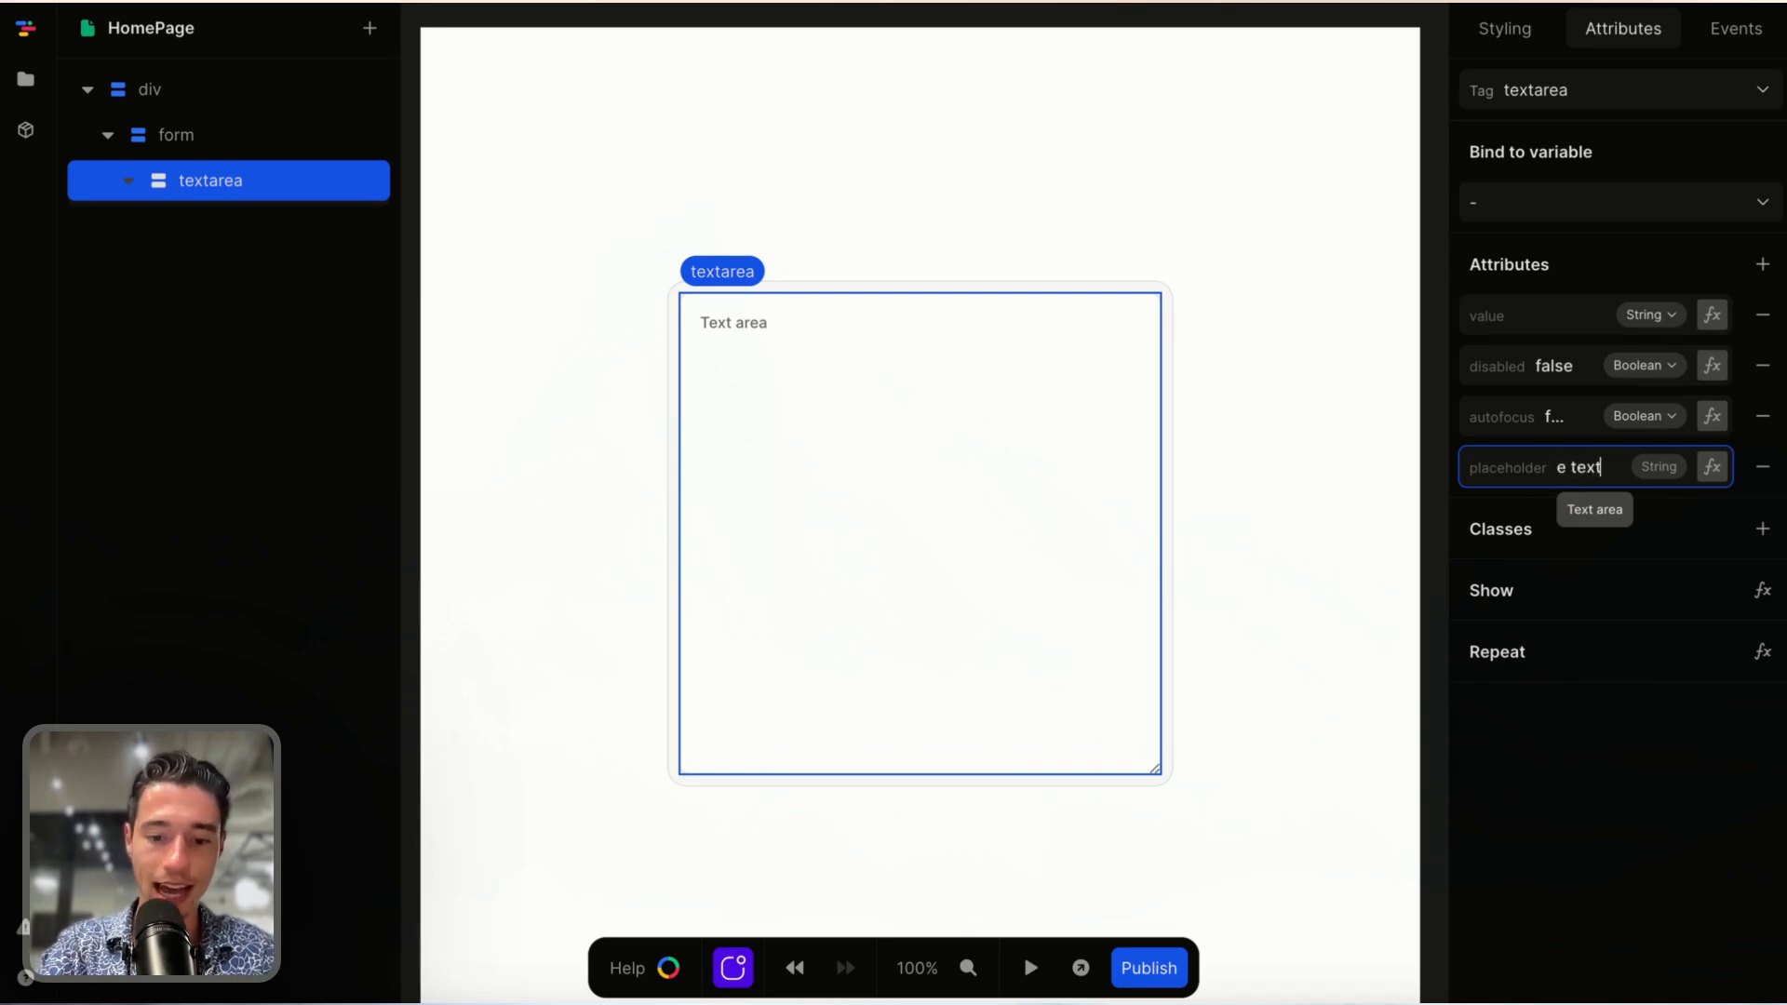
{"action": "type", "text": " yo"}
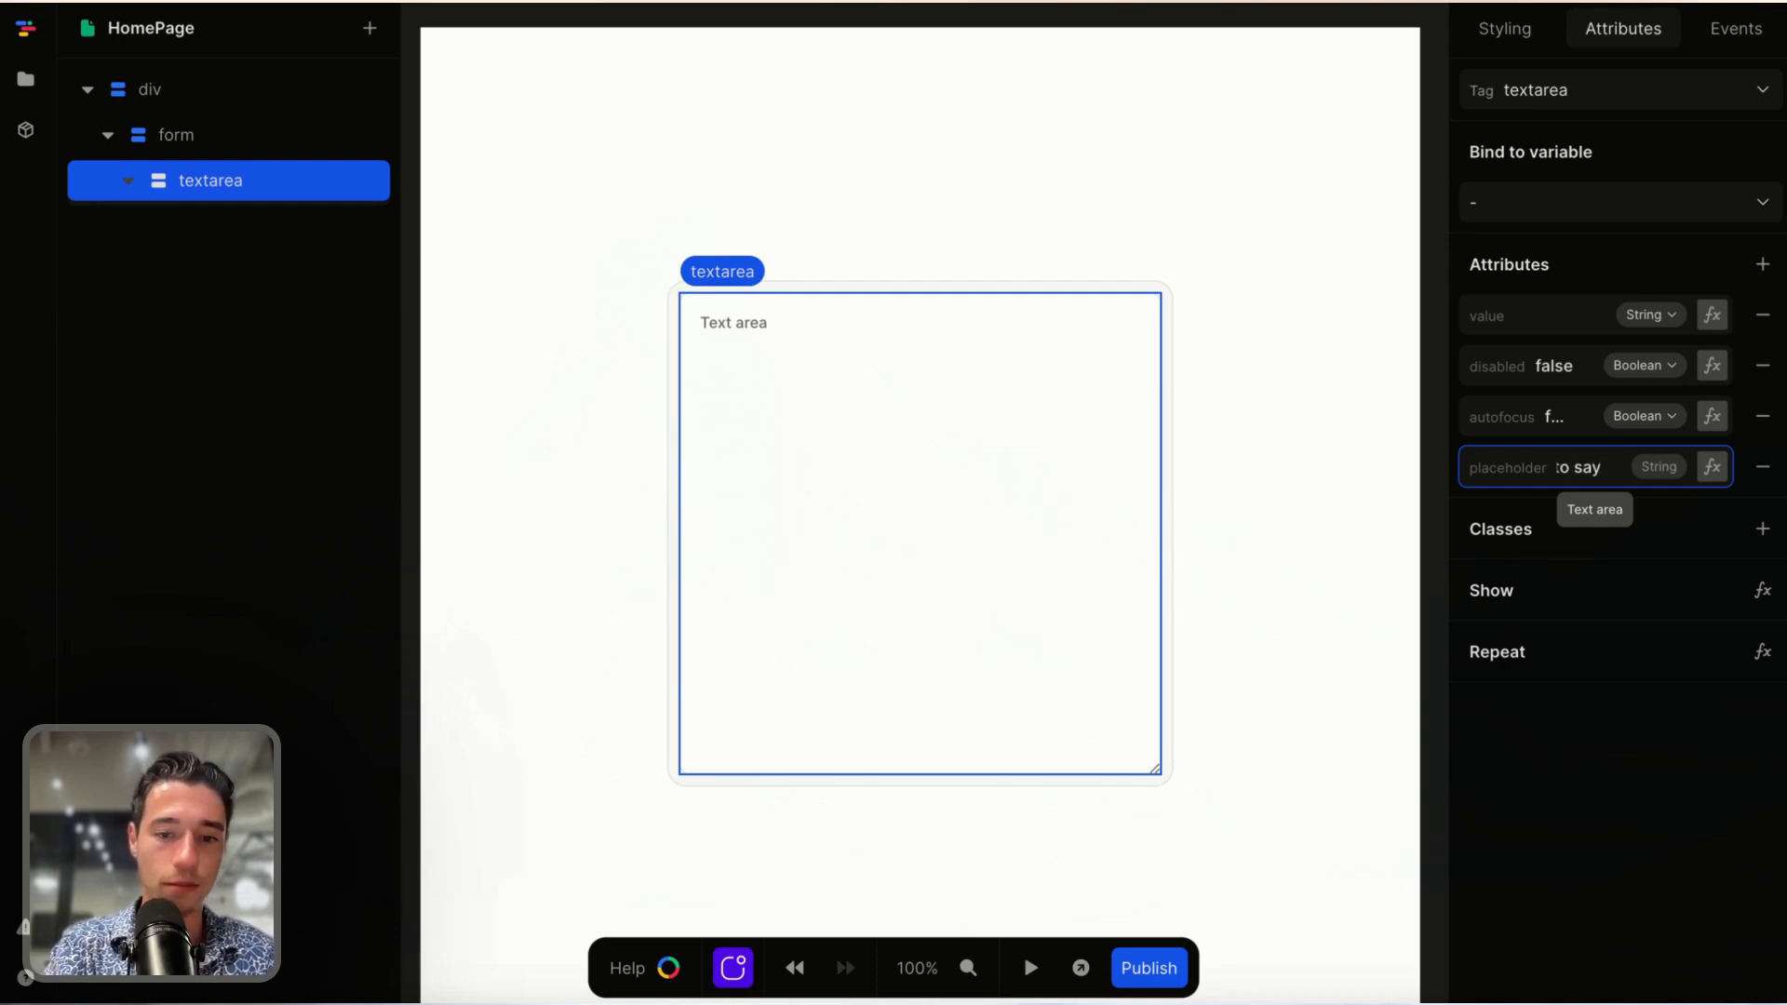
{"action": "left_click", "coordinate": [1632, 826]}
{"action": "left_click", "coordinate": [1211, 145]}
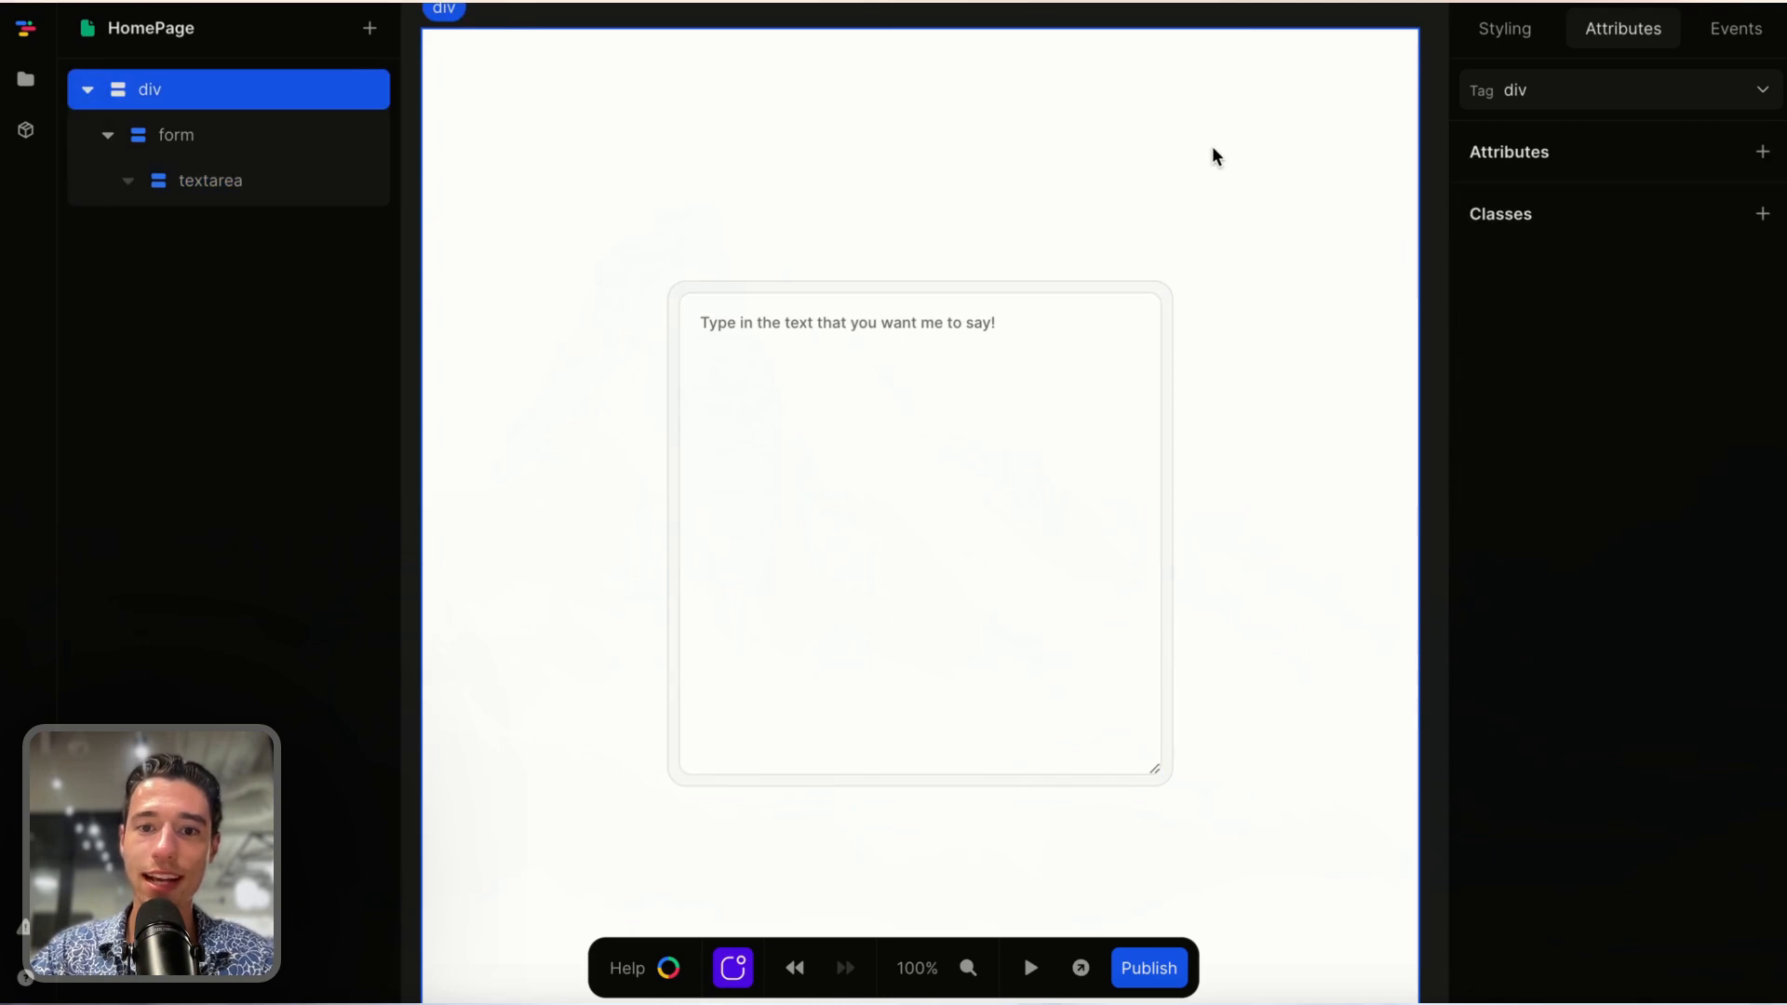
- Add a Button element inside the form, below the text area
{"action": "left_click", "coordinate": [973, 483]}
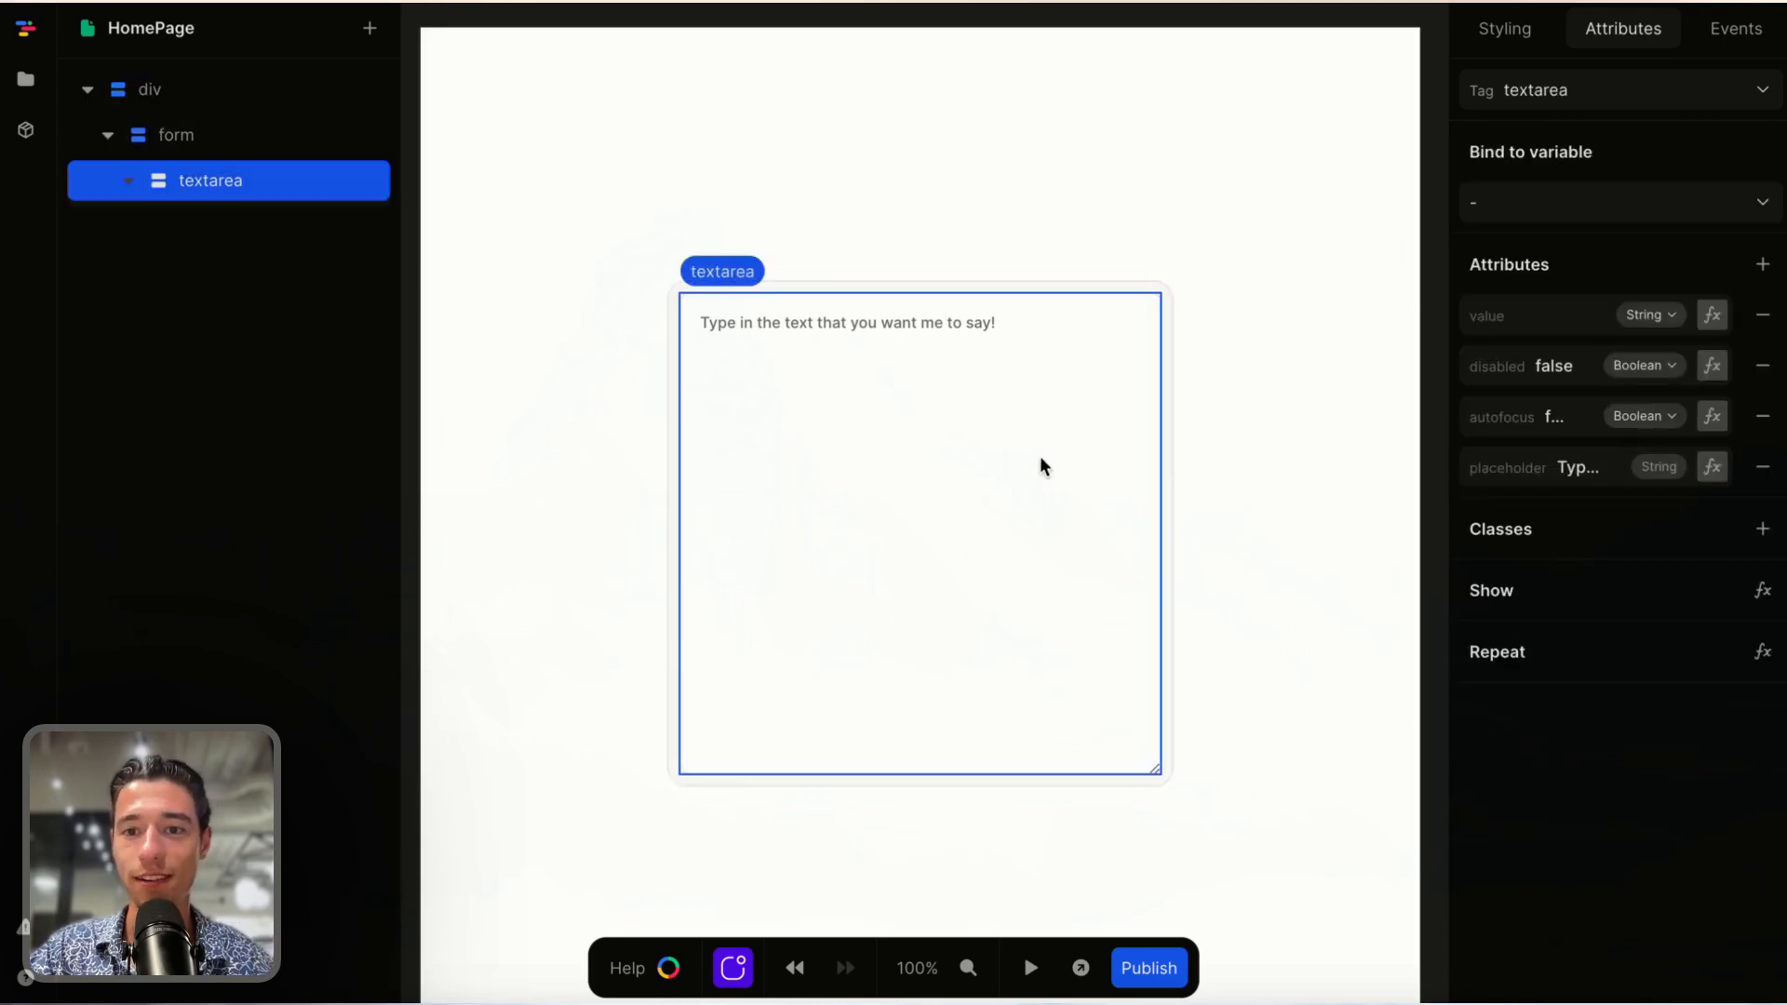
{"action": "left_click", "coordinate": [1163, 427]}
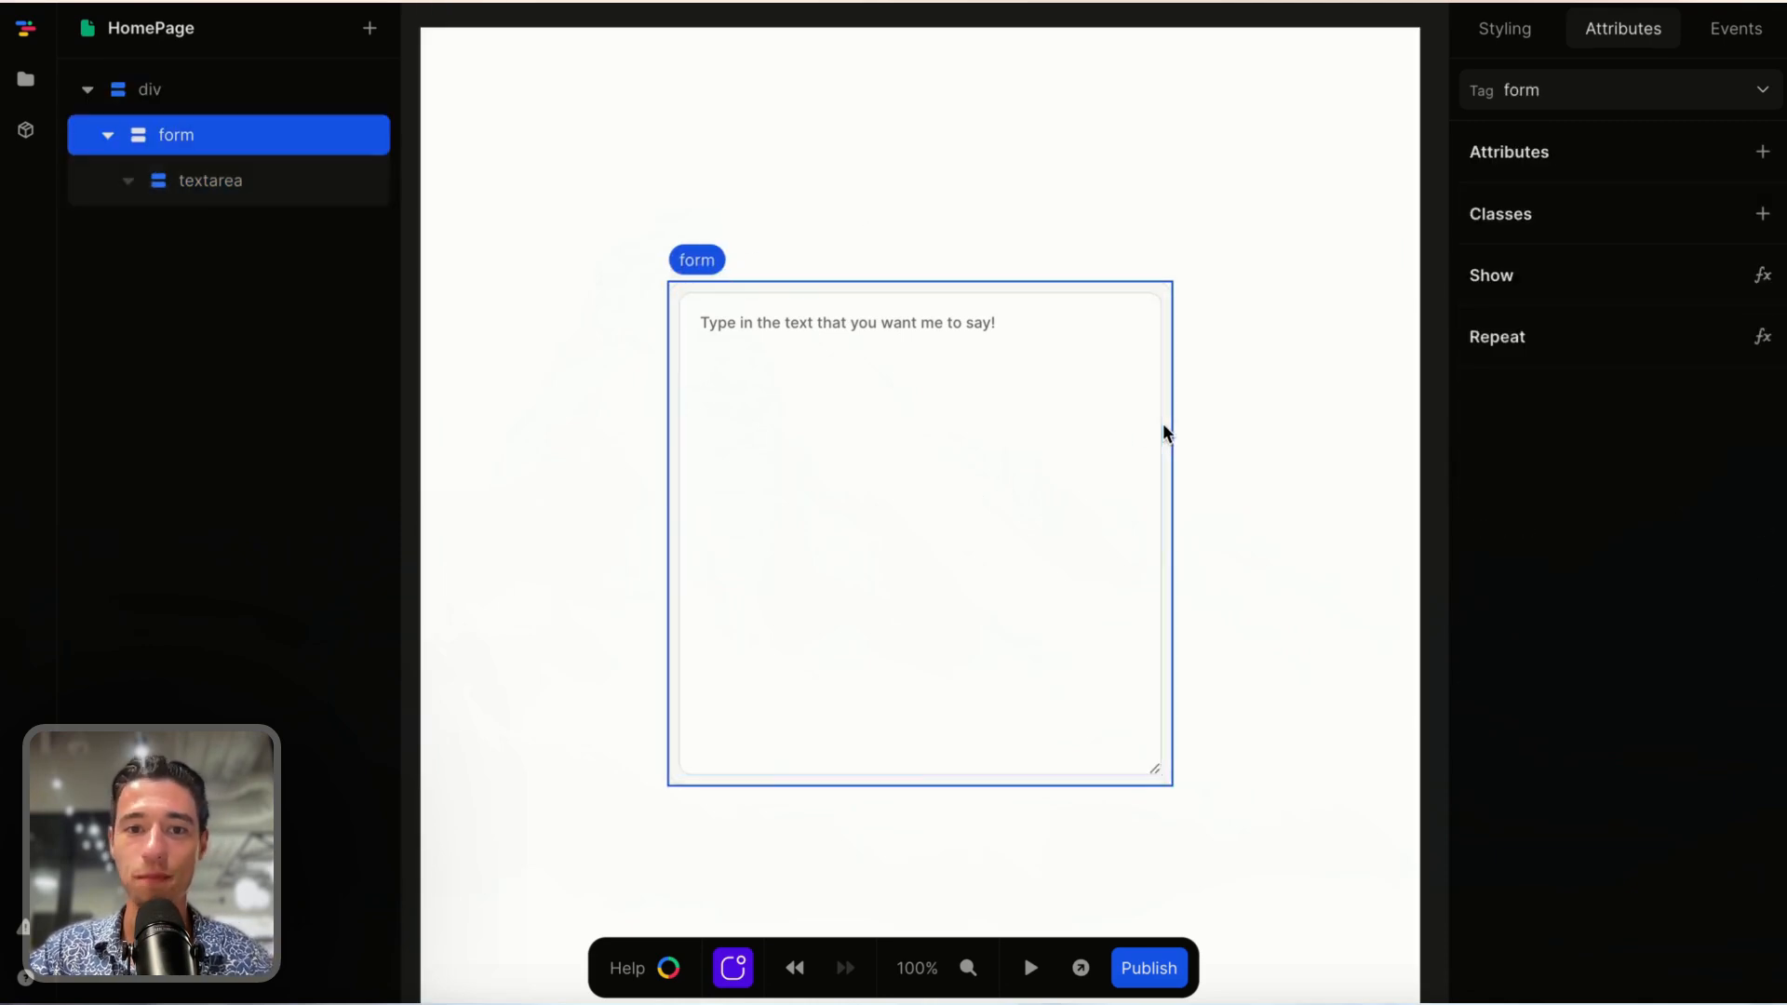
{"action": "left_click", "coordinate": [369, 29]}
{"action": "type", "text": "but"}
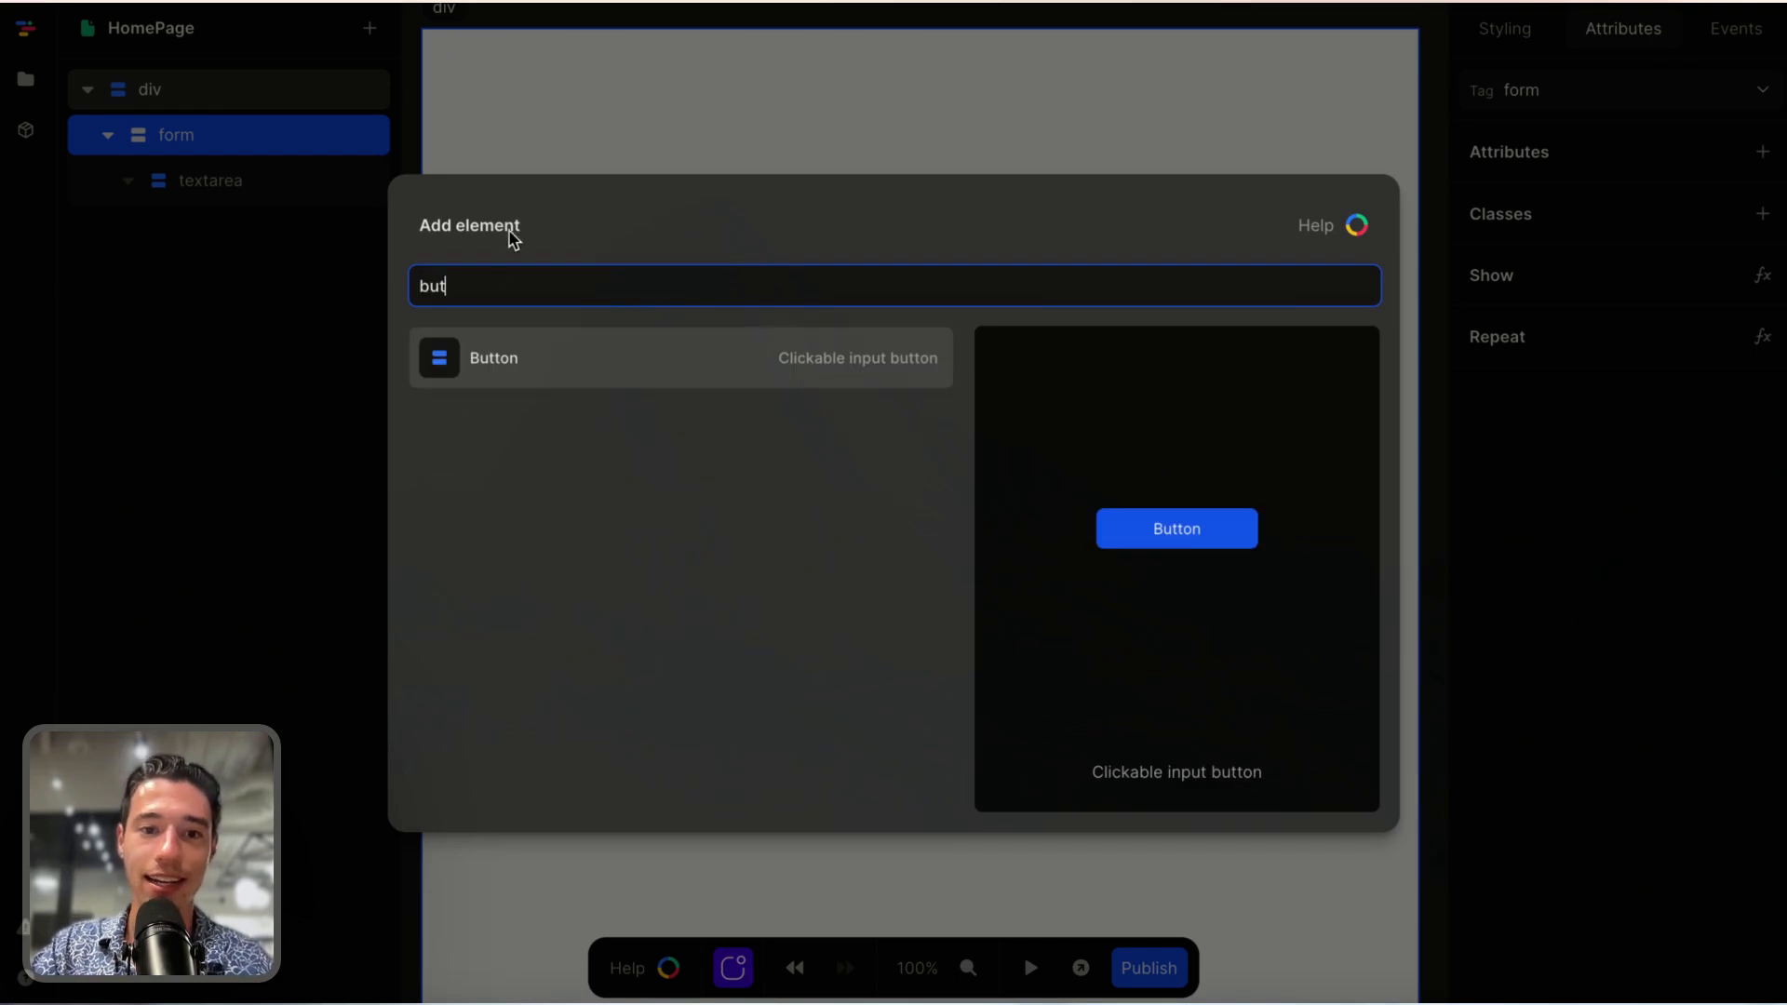
{"action": "left_click", "coordinate": [451, 363]}
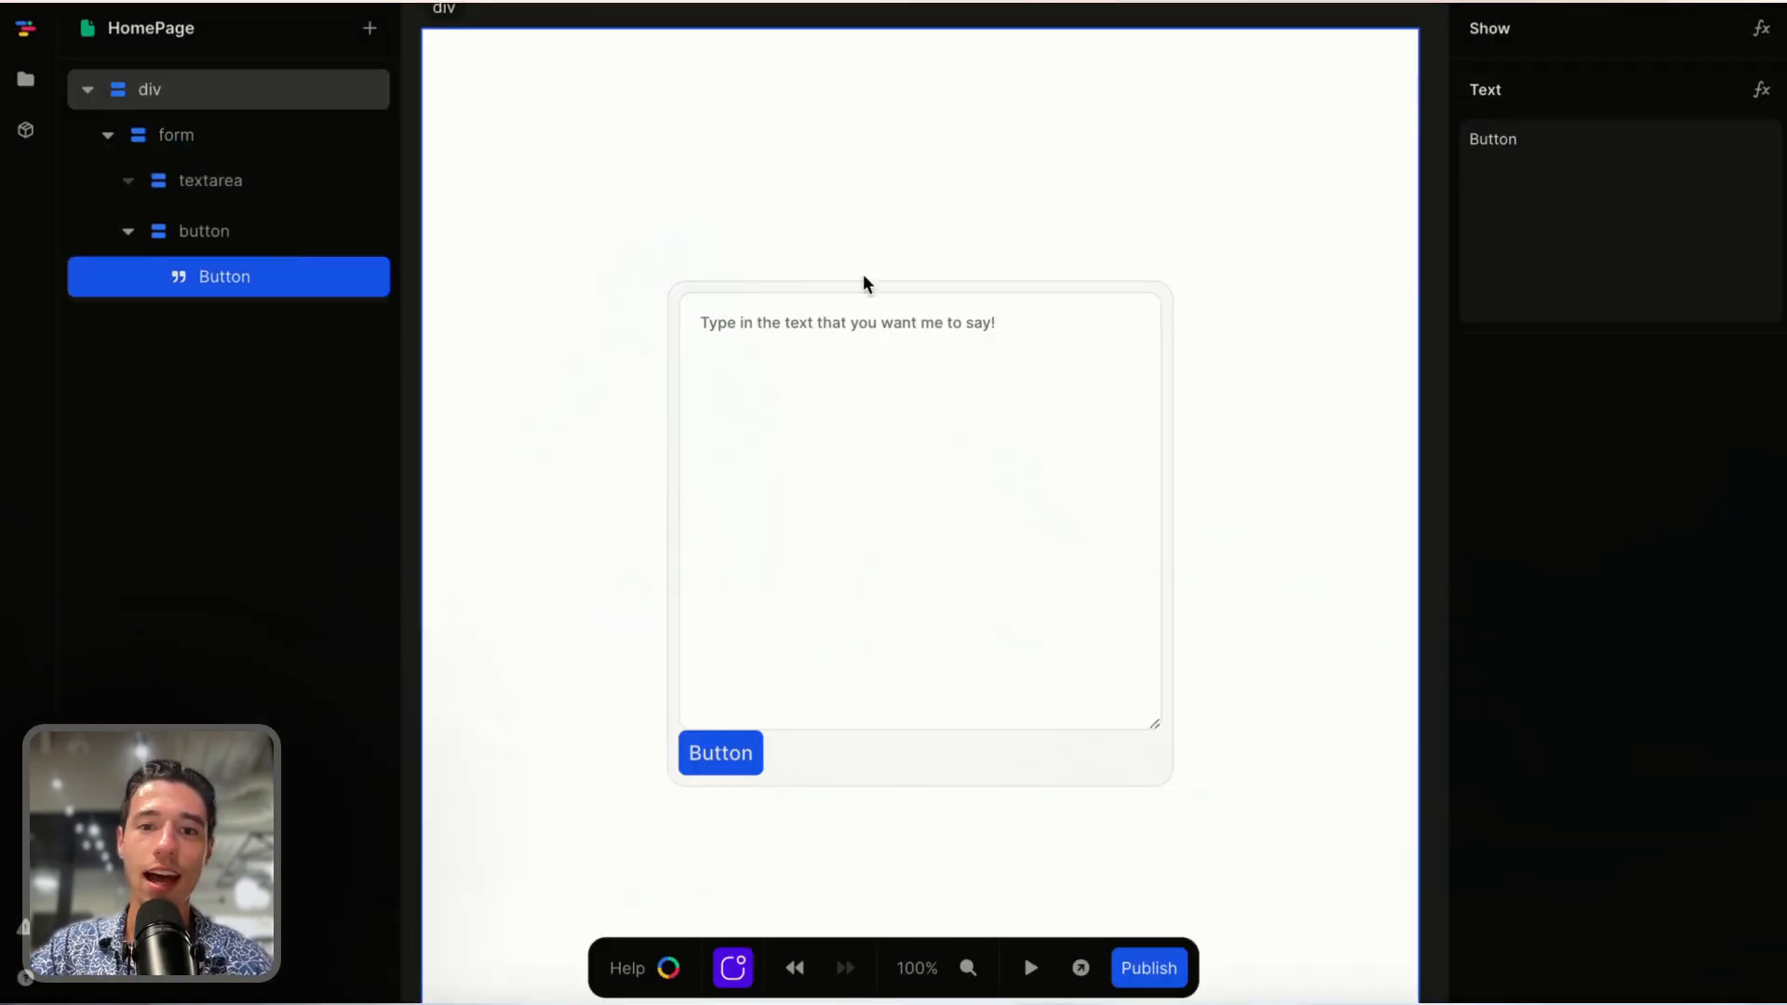
- Set the width of the button element below the text area to 100%
{"action": "left_click", "coordinate": [166, 238]}
{"action": "left_click", "coordinate": [1505, 29]}
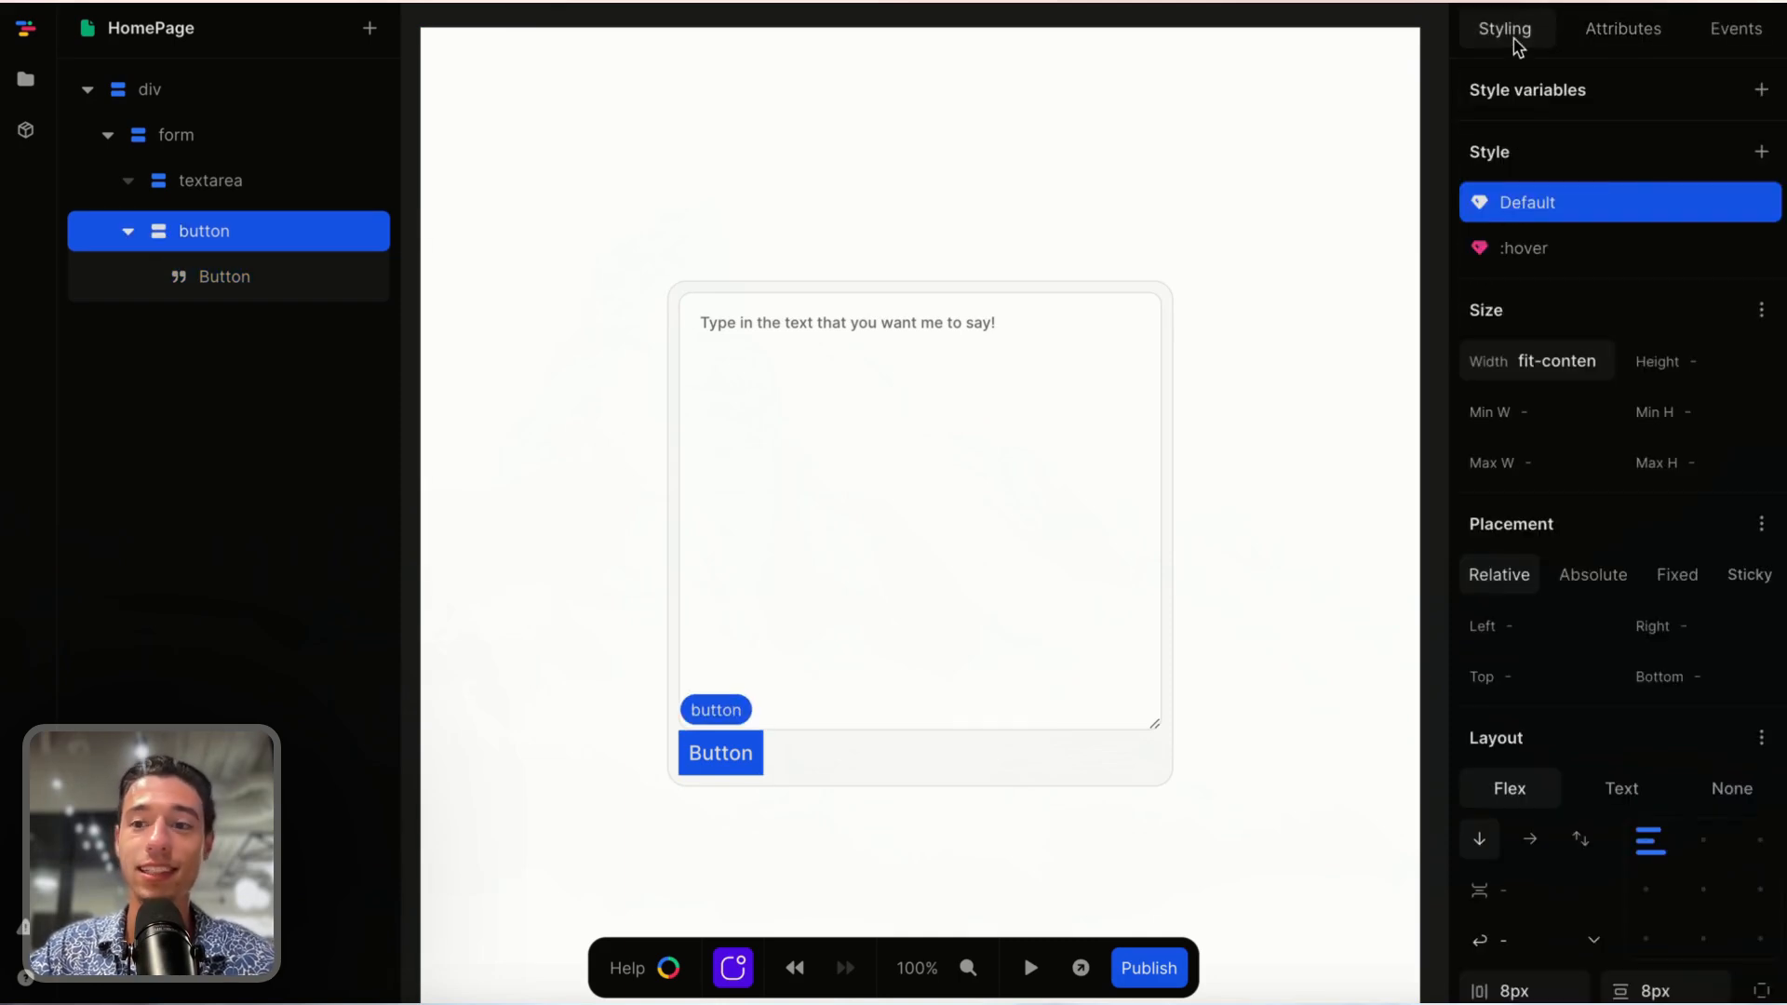
{"action": "triple_click", "coordinate": [1577, 361]}
{"action": "key", "text": "BackSpace"}
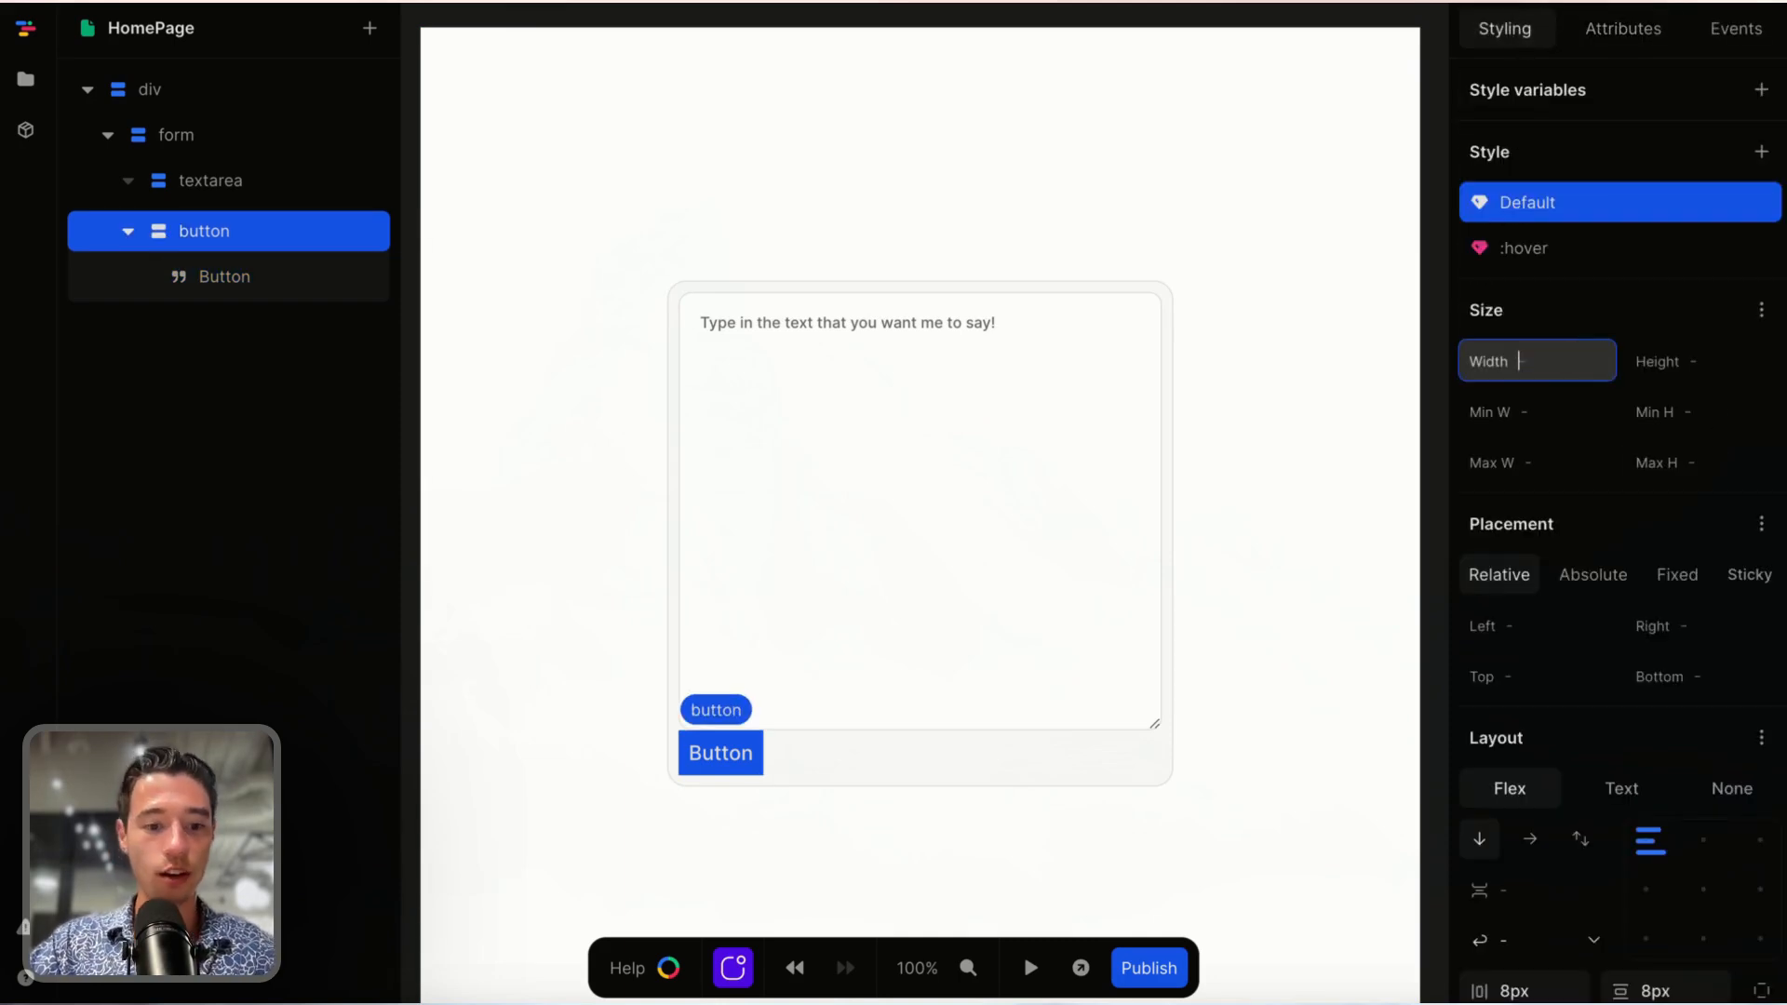
{"action": "key", "text": "Return"}
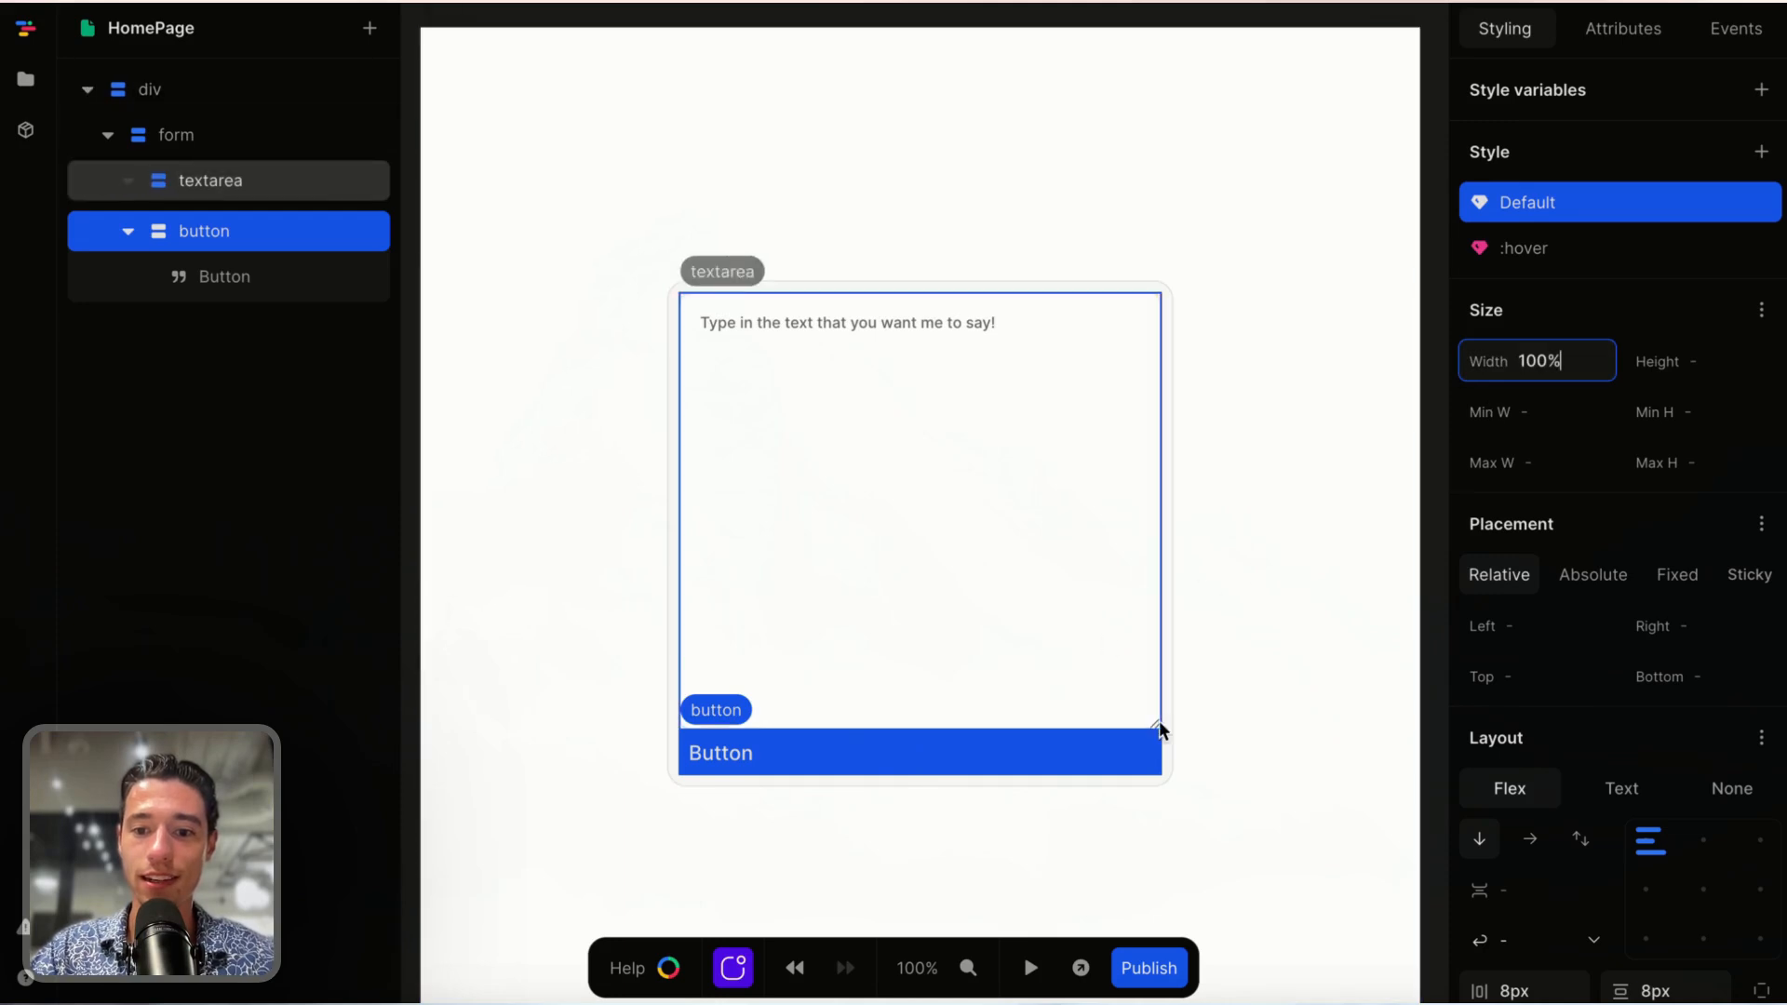
- Set the button's horizontal and vertical padding to 0.75rem and centre its content both ways
{"action": "scroll", "coordinate": [1494, 582], "scroll_direction": "down", "scroll_amount": 2}
{"action": "triple_click", "coordinate": [1681, 808]}
{"action": "key", "text": "BackSpace"}
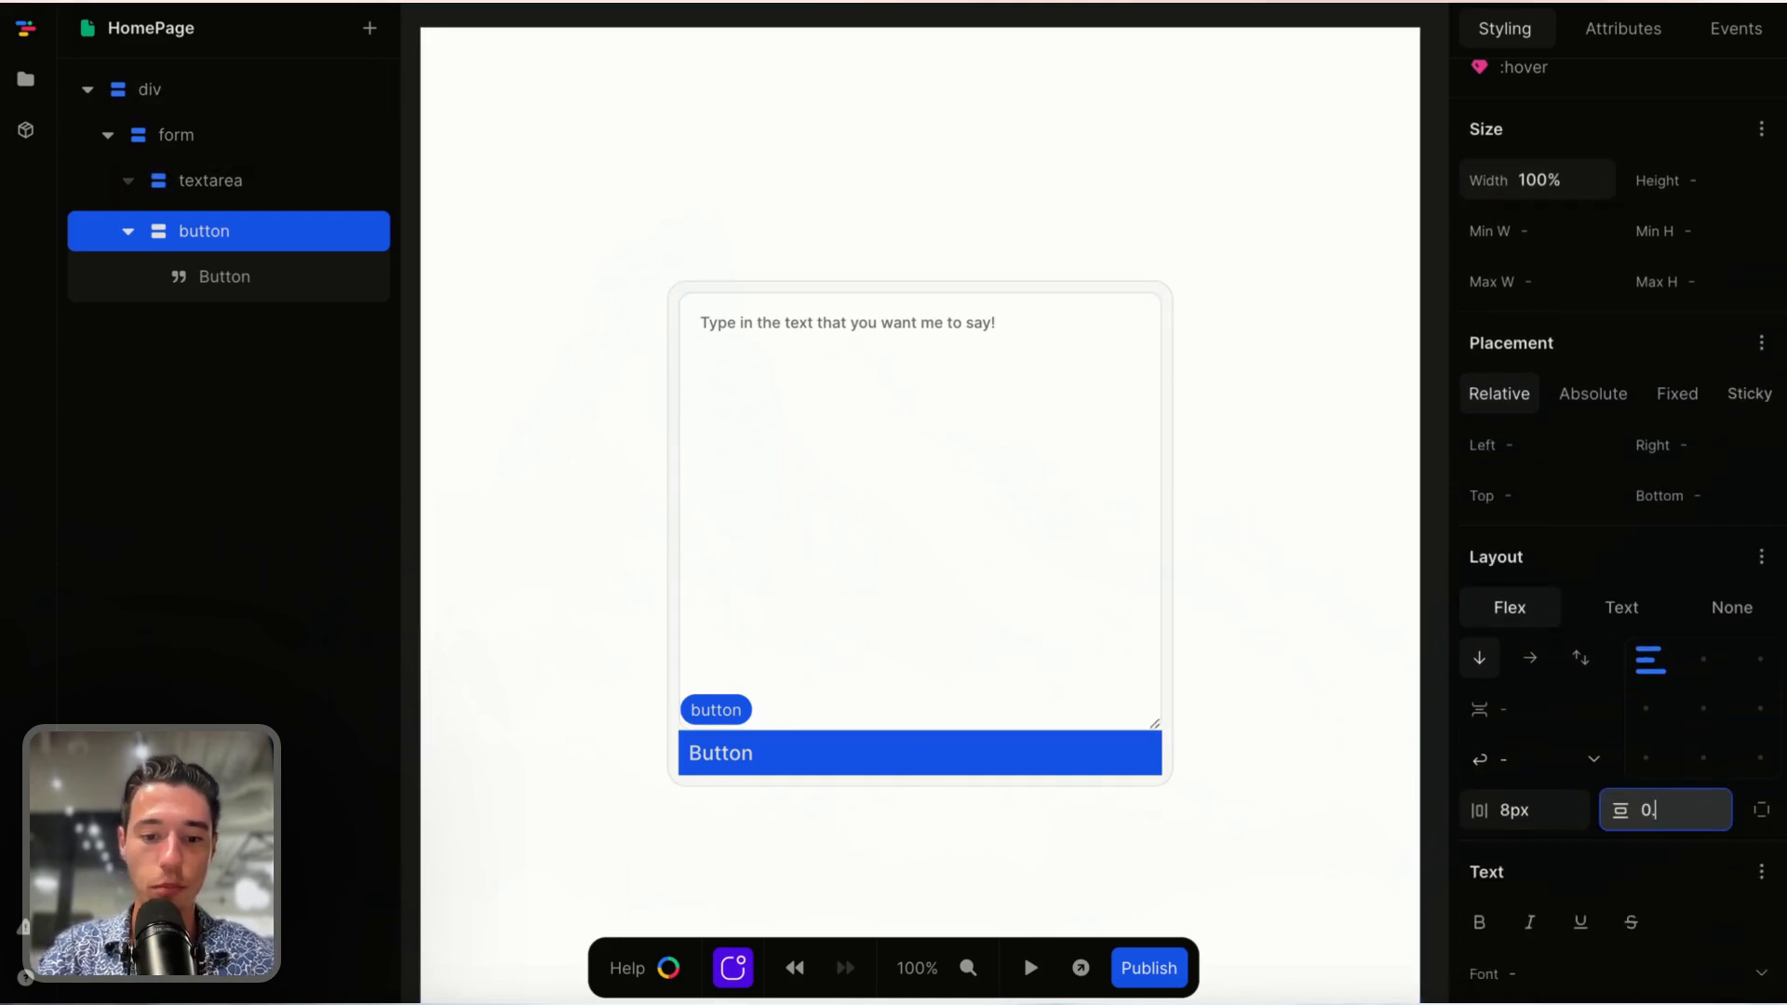
{"action": "type", "text": "0.75rem"}
{"action": "key", "text": "Return"}
{"action": "double_click", "coordinate": [1565, 811]}
{"action": "key", "text": "BackSpace"}
{"action": "type", "text": "0.75rem"}
{"action": "key", "text": "Return"}
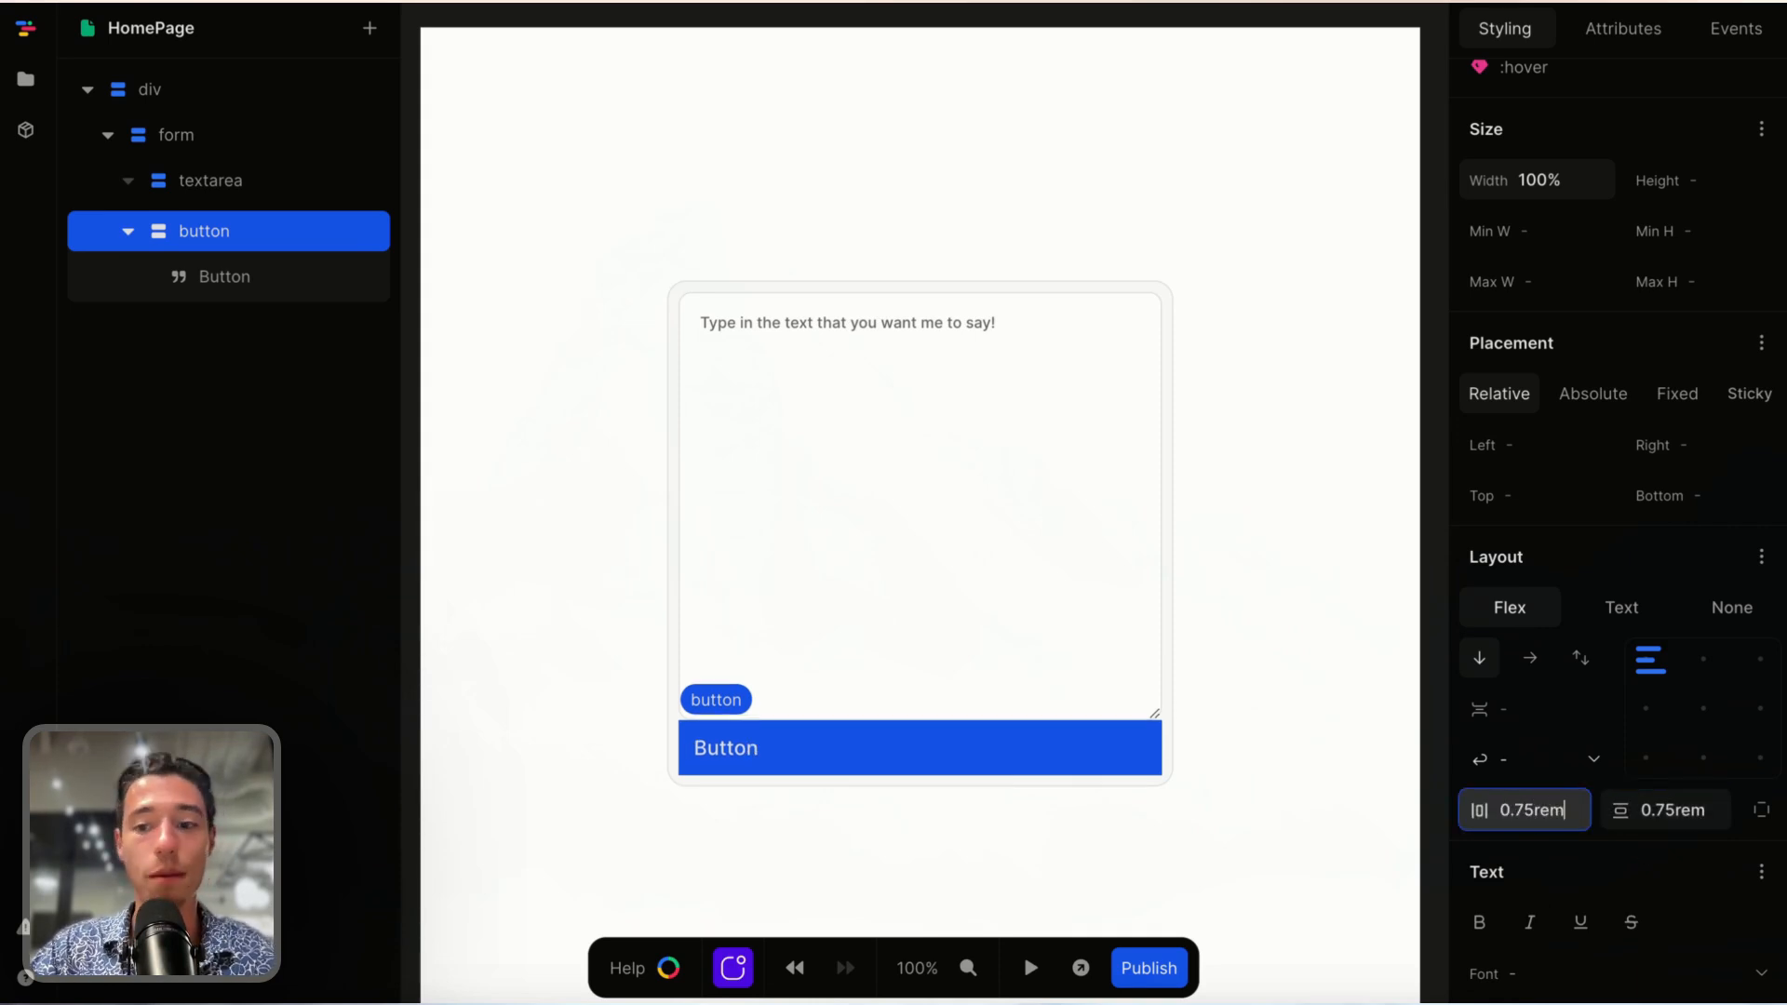
{"action": "left_click", "coordinate": [1703, 709]}
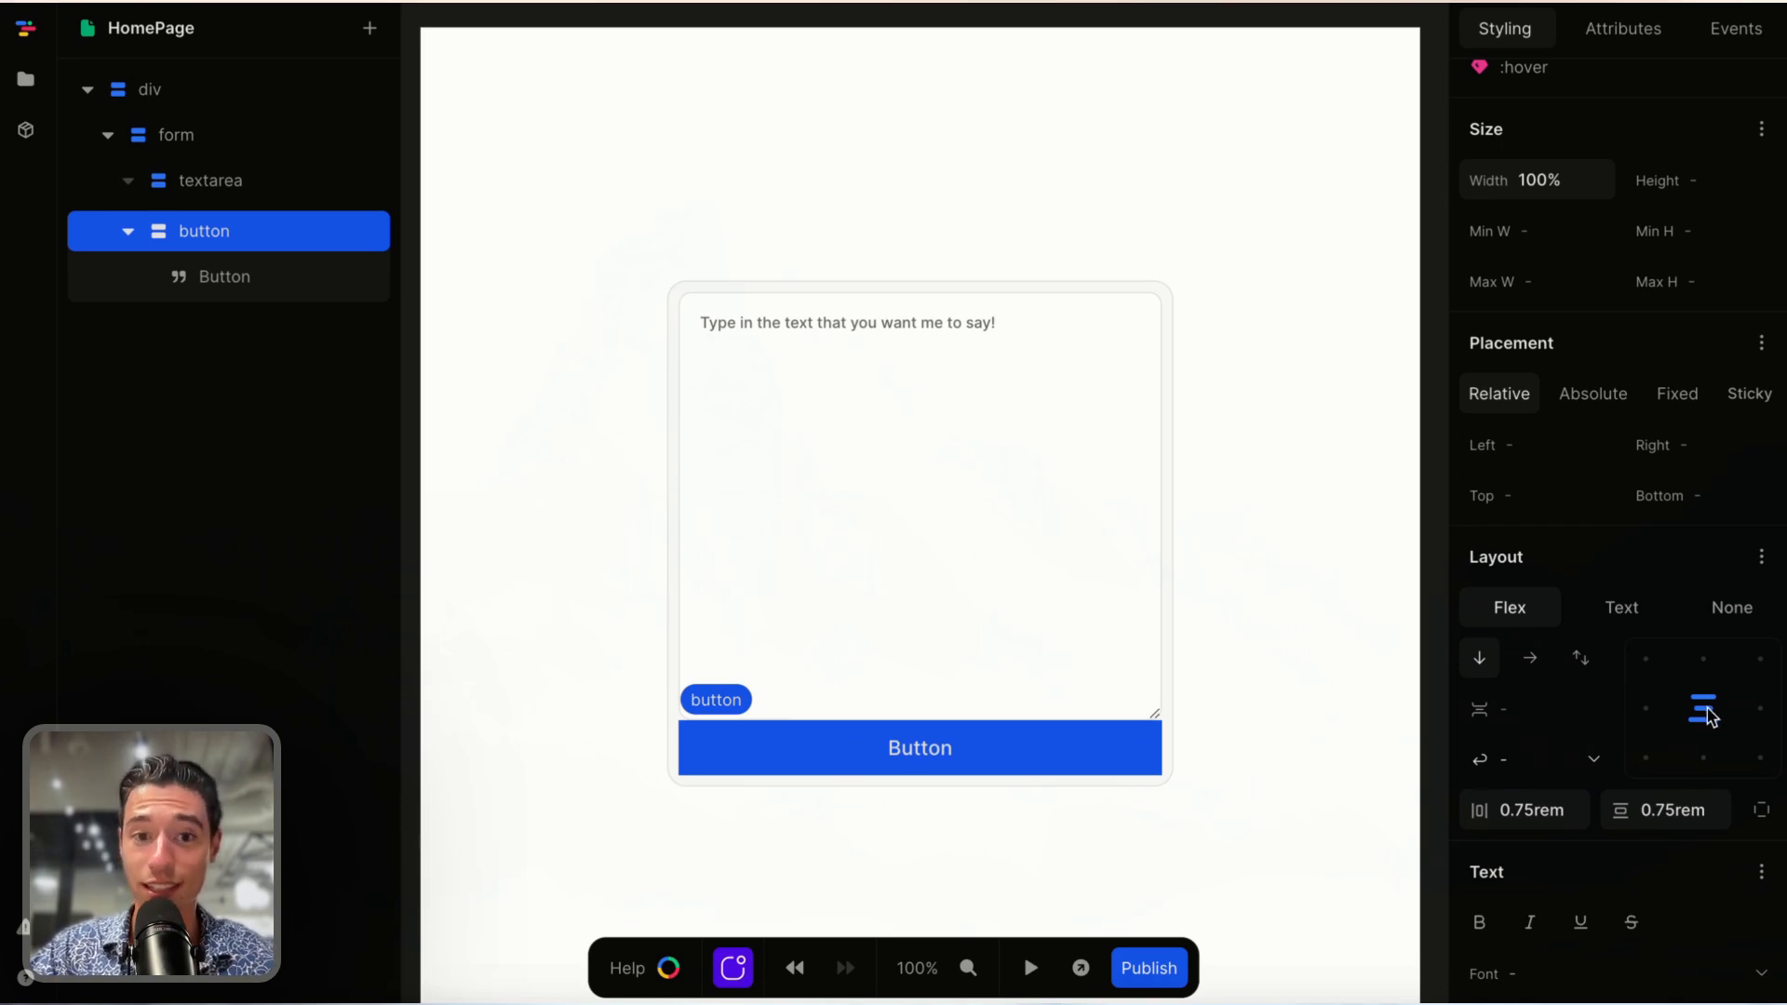
- Set the button's text size to 15px
{"action": "scroll", "coordinate": [1601, 605], "scroll_direction": "down", "scroll_amount": 3}
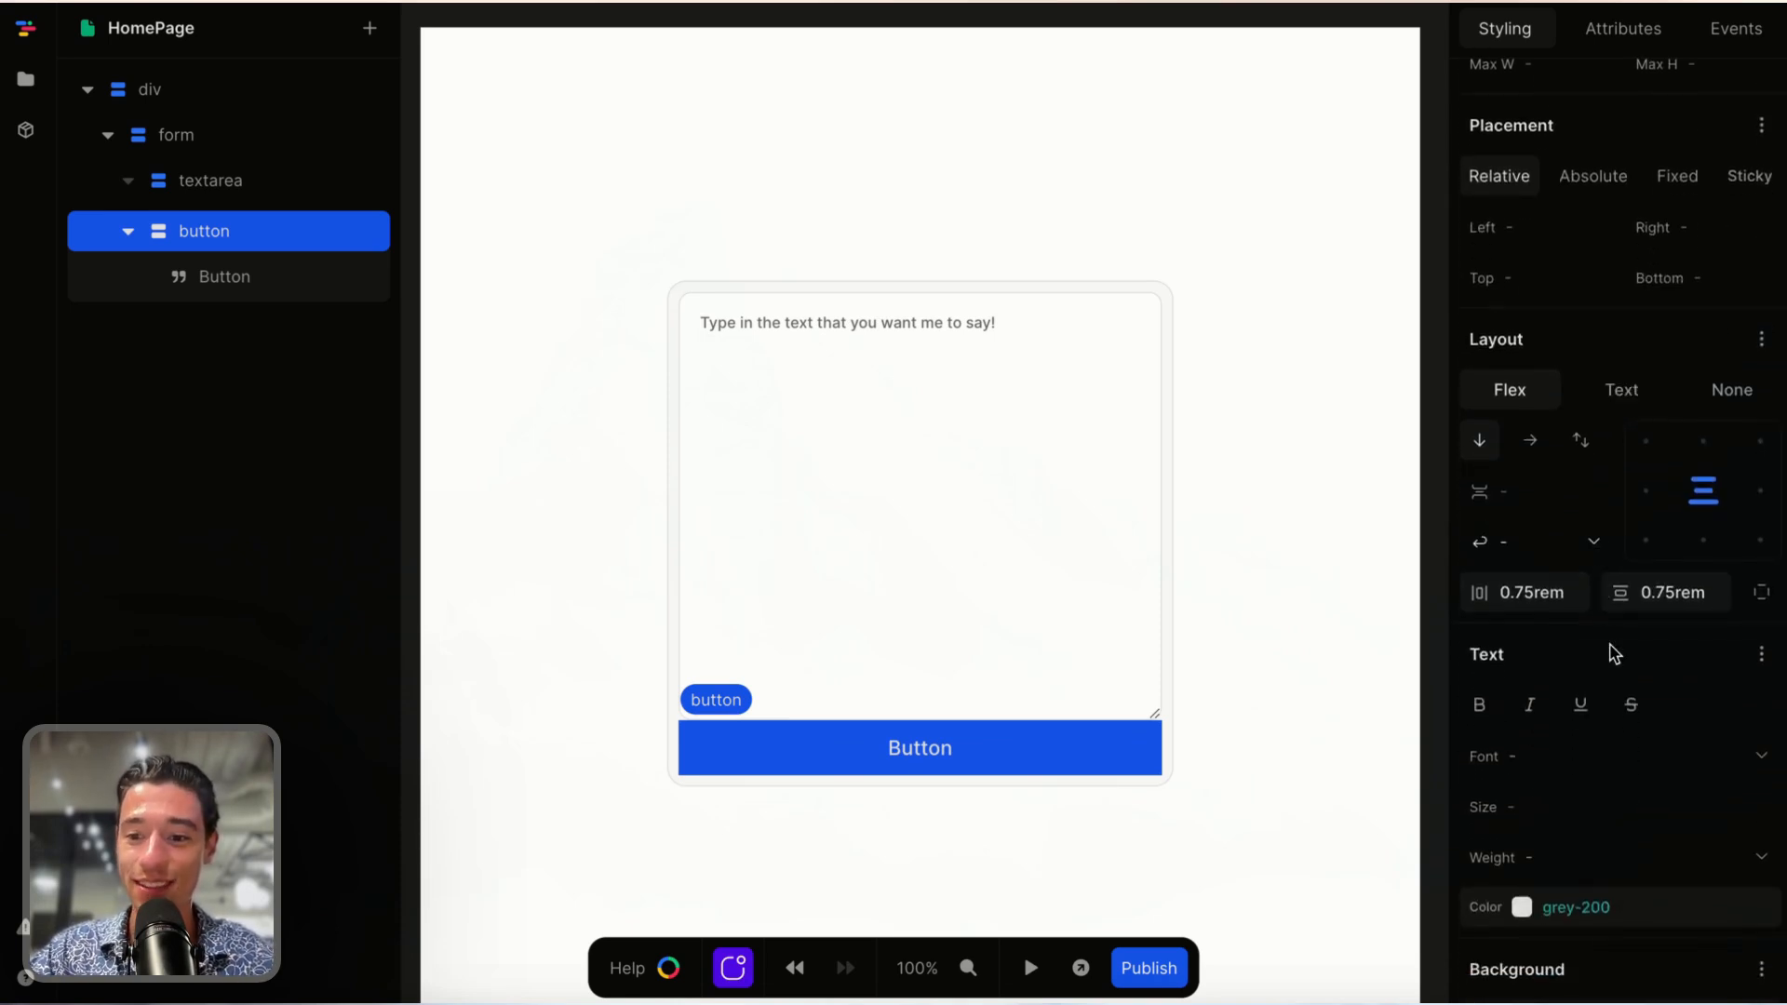
{"action": "scroll", "coordinate": [1613, 652], "scroll_direction": "up", "scroll_amount": 2}
{"action": "scroll", "coordinate": [1613, 652], "scroll_direction": "down", "scroll_amount": 3}
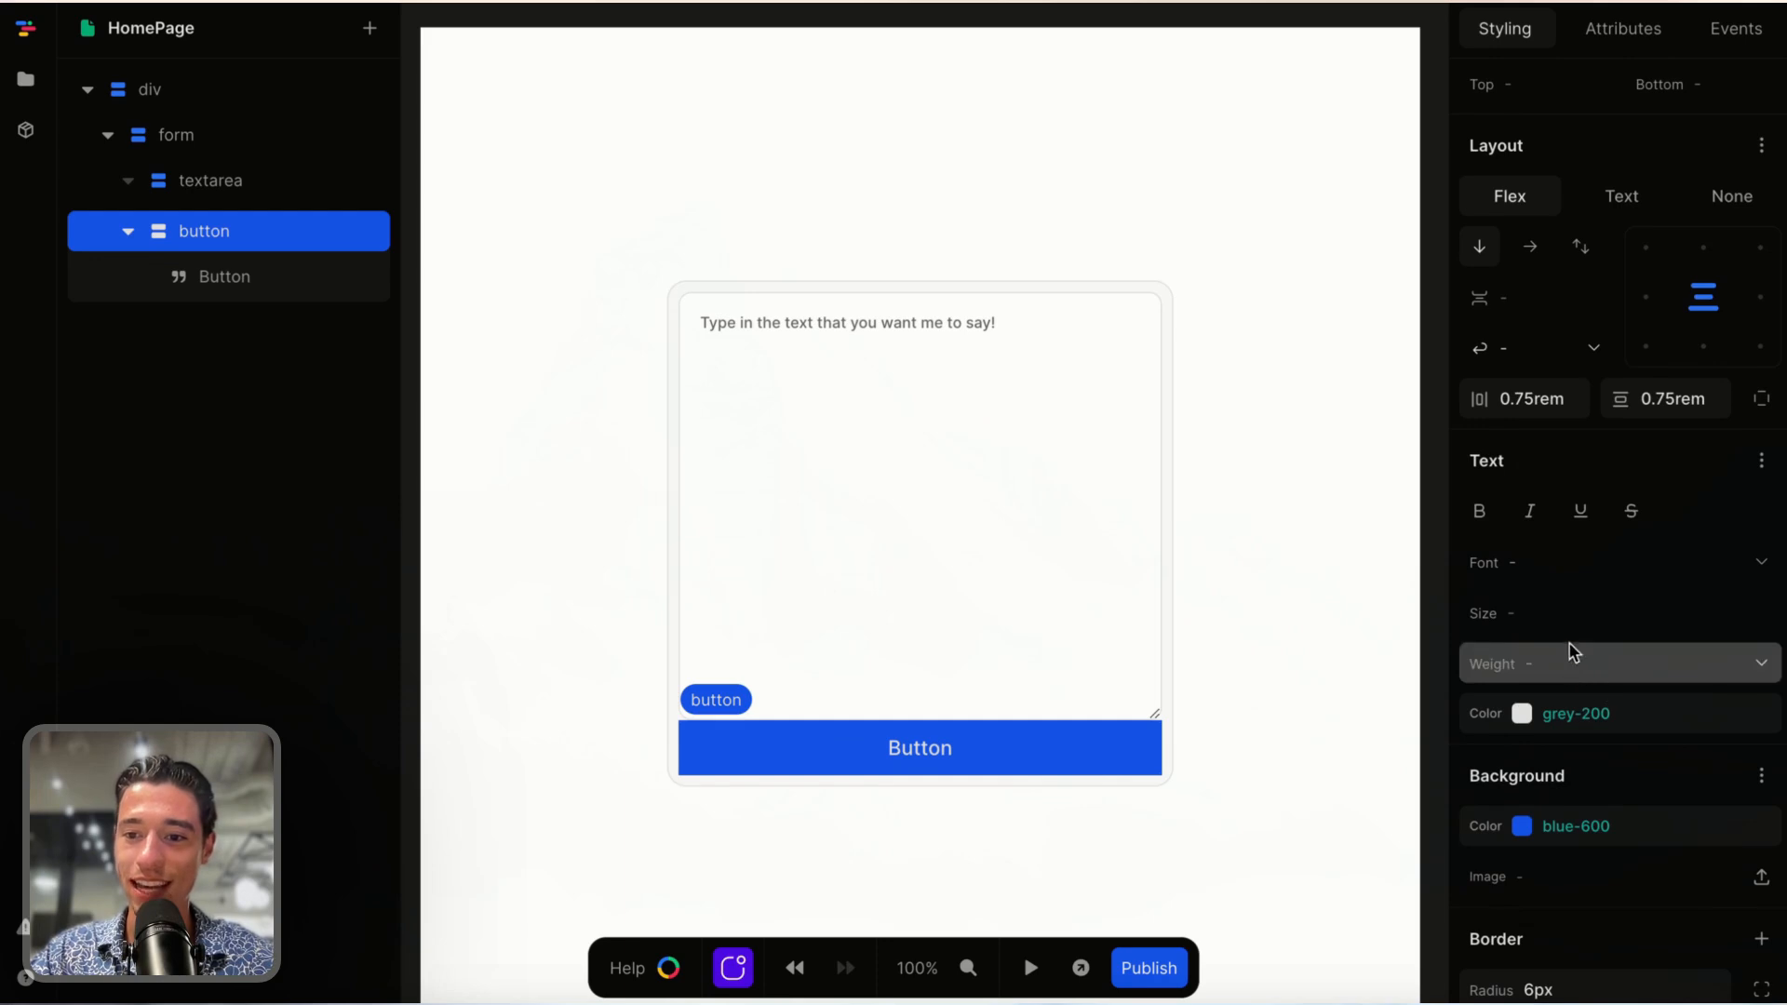
{"action": "left_click", "coordinate": [1564, 611]}
{"action": "type", "text": "15px"}
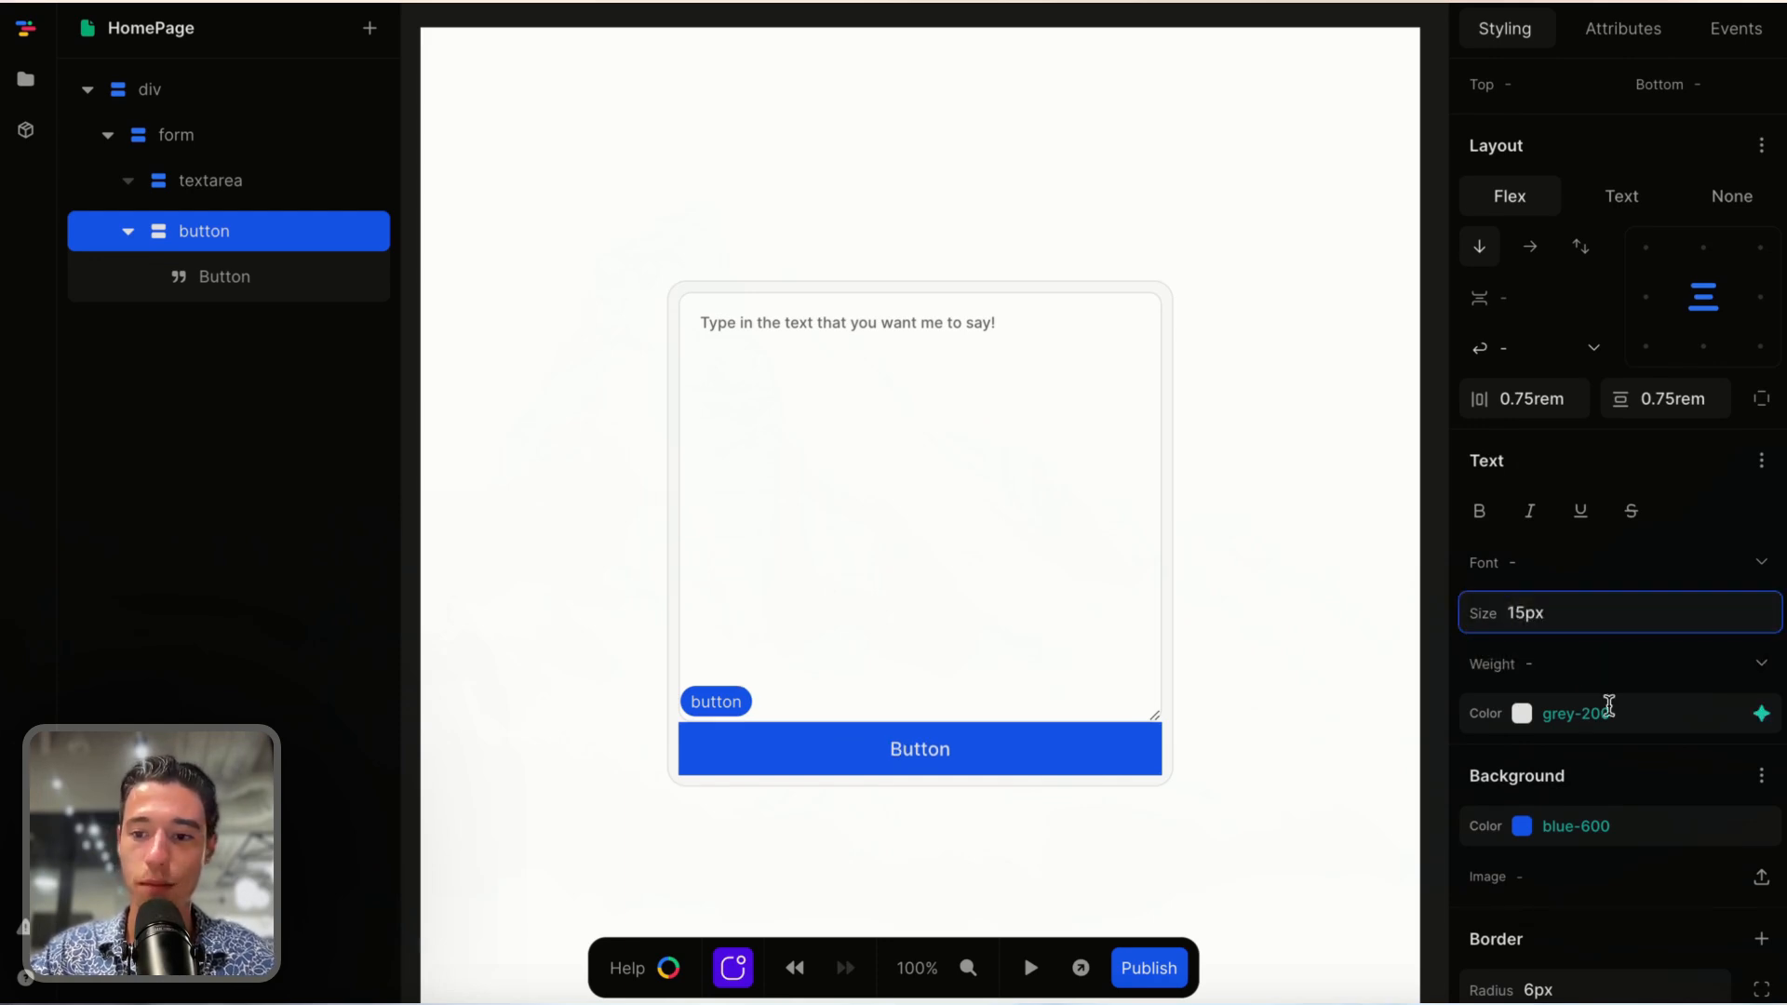
- Set the button's background color to grey-800 and its text color to grey-50
{"action": "left_click", "coordinate": [1762, 824]}
{"action": "scroll", "coordinate": [1690, 692], "scroll_direction": "down", "scroll_amount": 10}
{"action": "scroll", "coordinate": [1695, 702], "scroll_direction": "up", "scroll_amount": 15}
{"action": "scroll", "coordinate": [1695, 701], "scroll_direction": "down", "scroll_amount": 3}
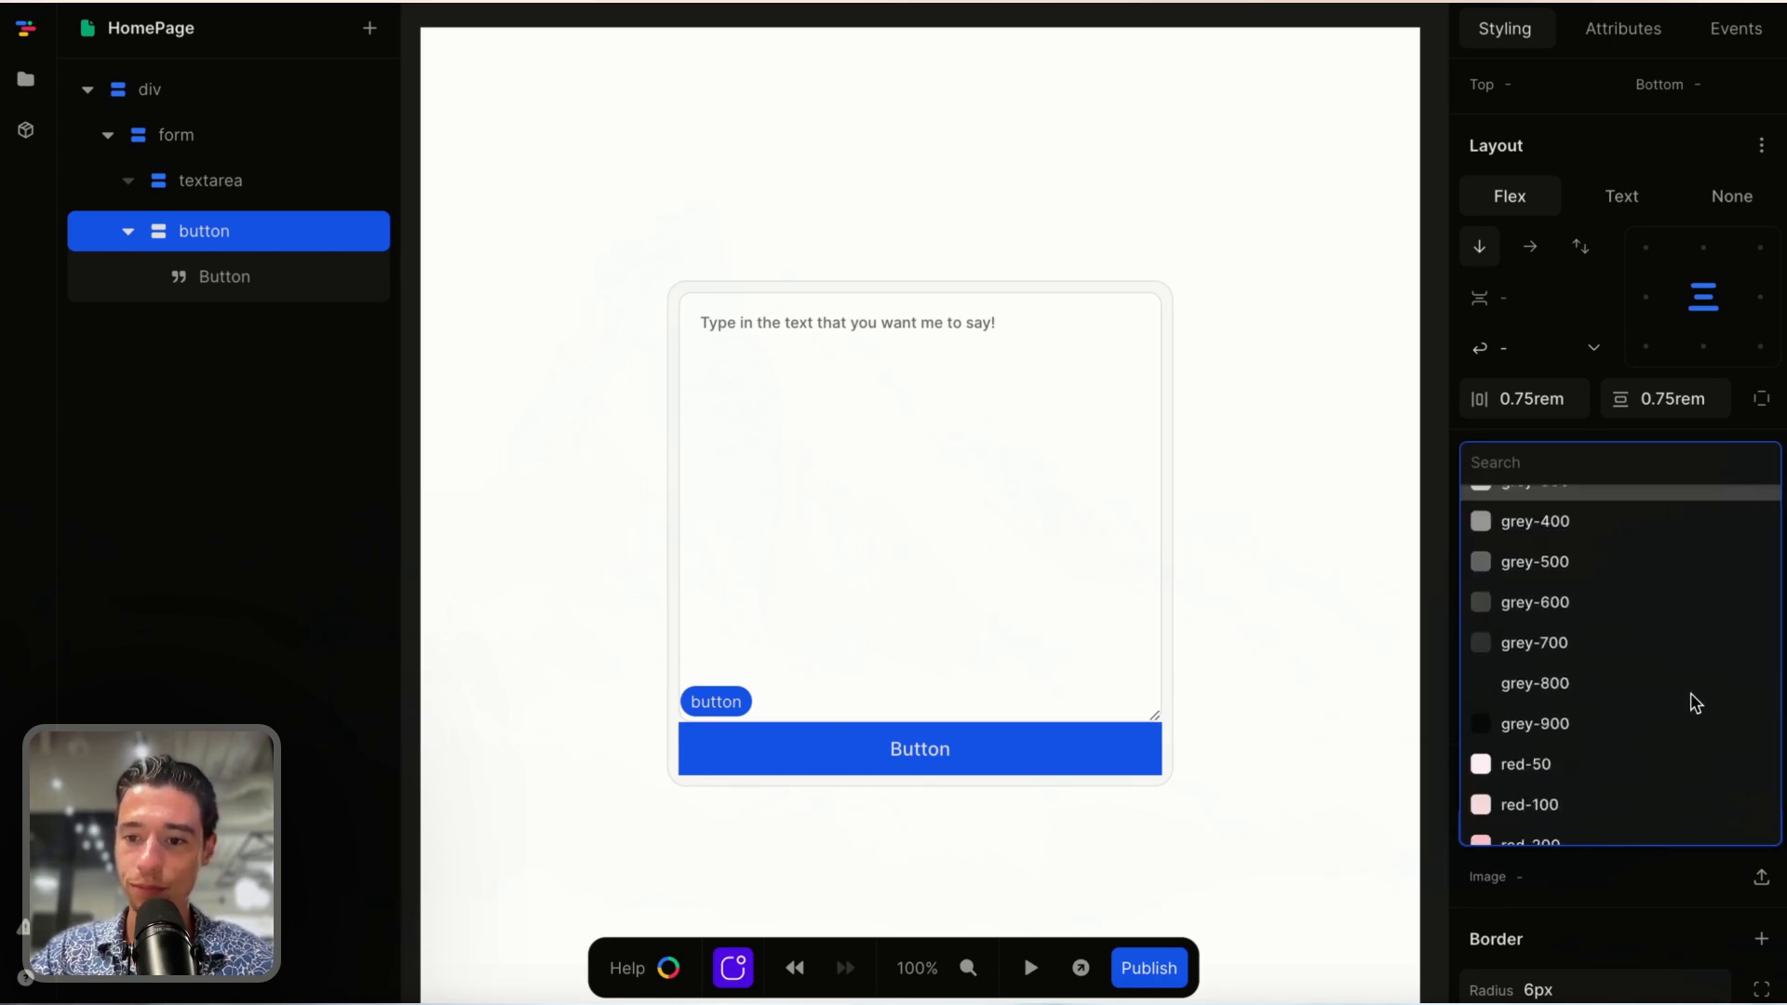
{"action": "left_click", "coordinate": [1583, 693]}
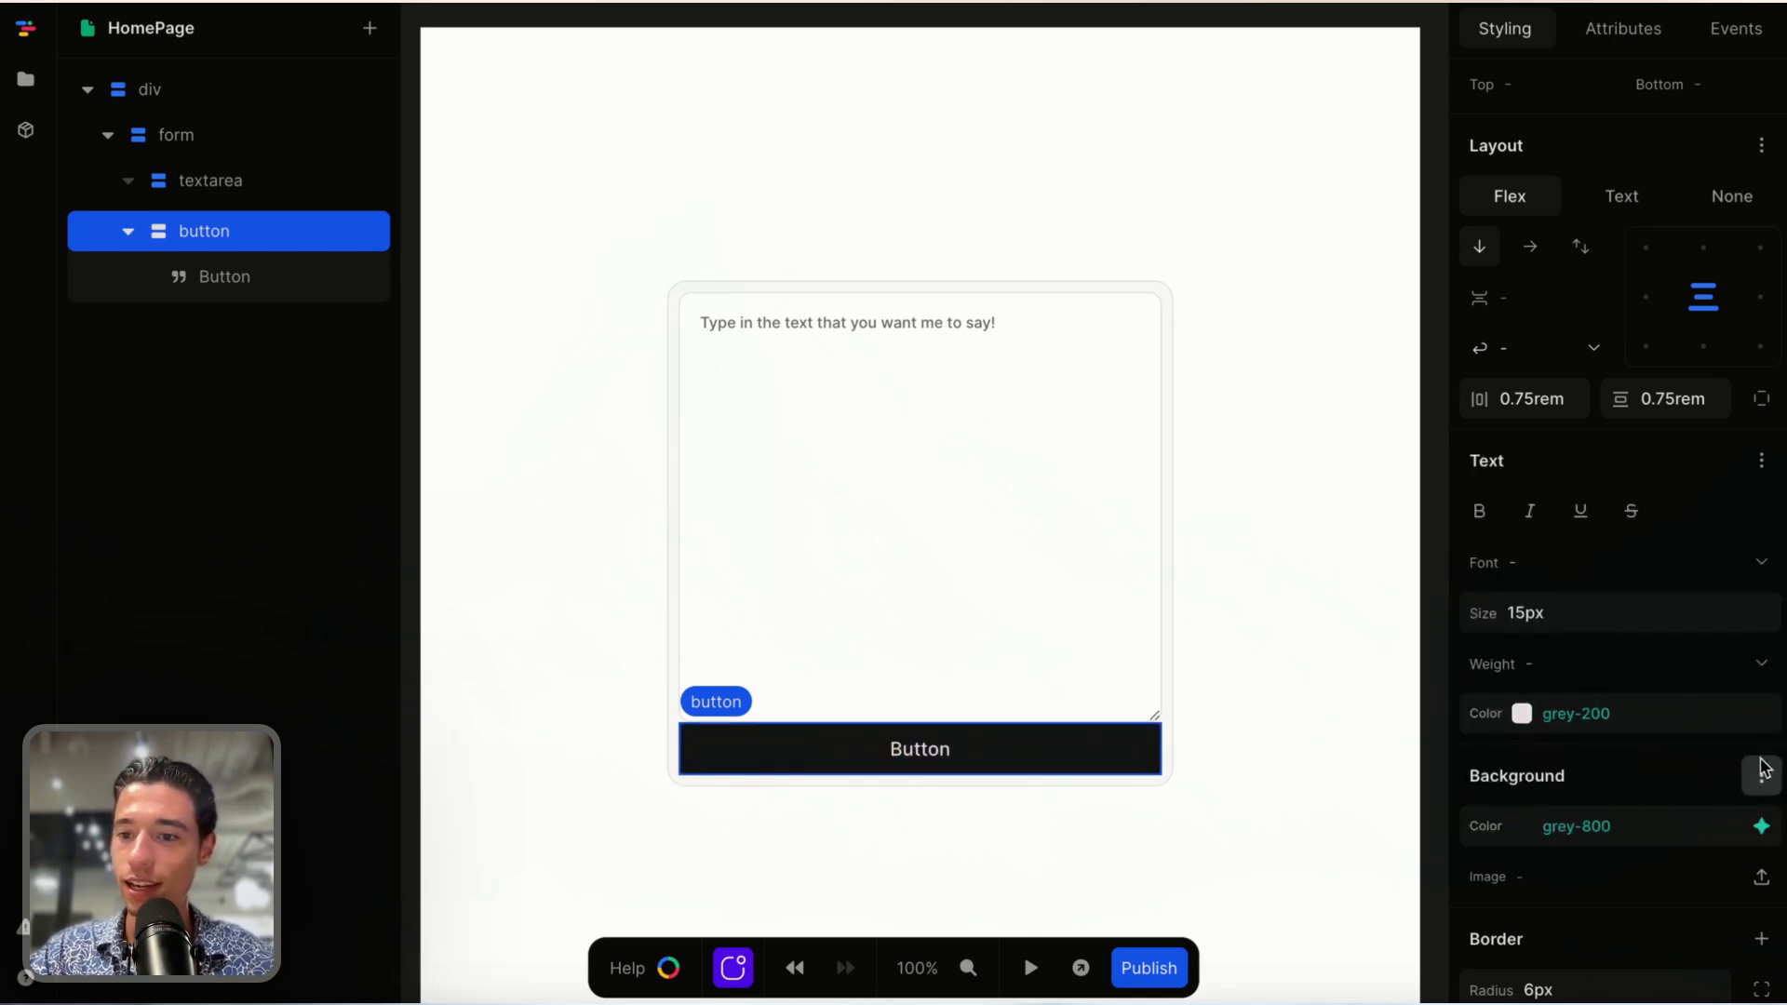
{"action": "left_click", "coordinate": [1761, 713]}
{"action": "left_click", "coordinate": [1620, 500]}
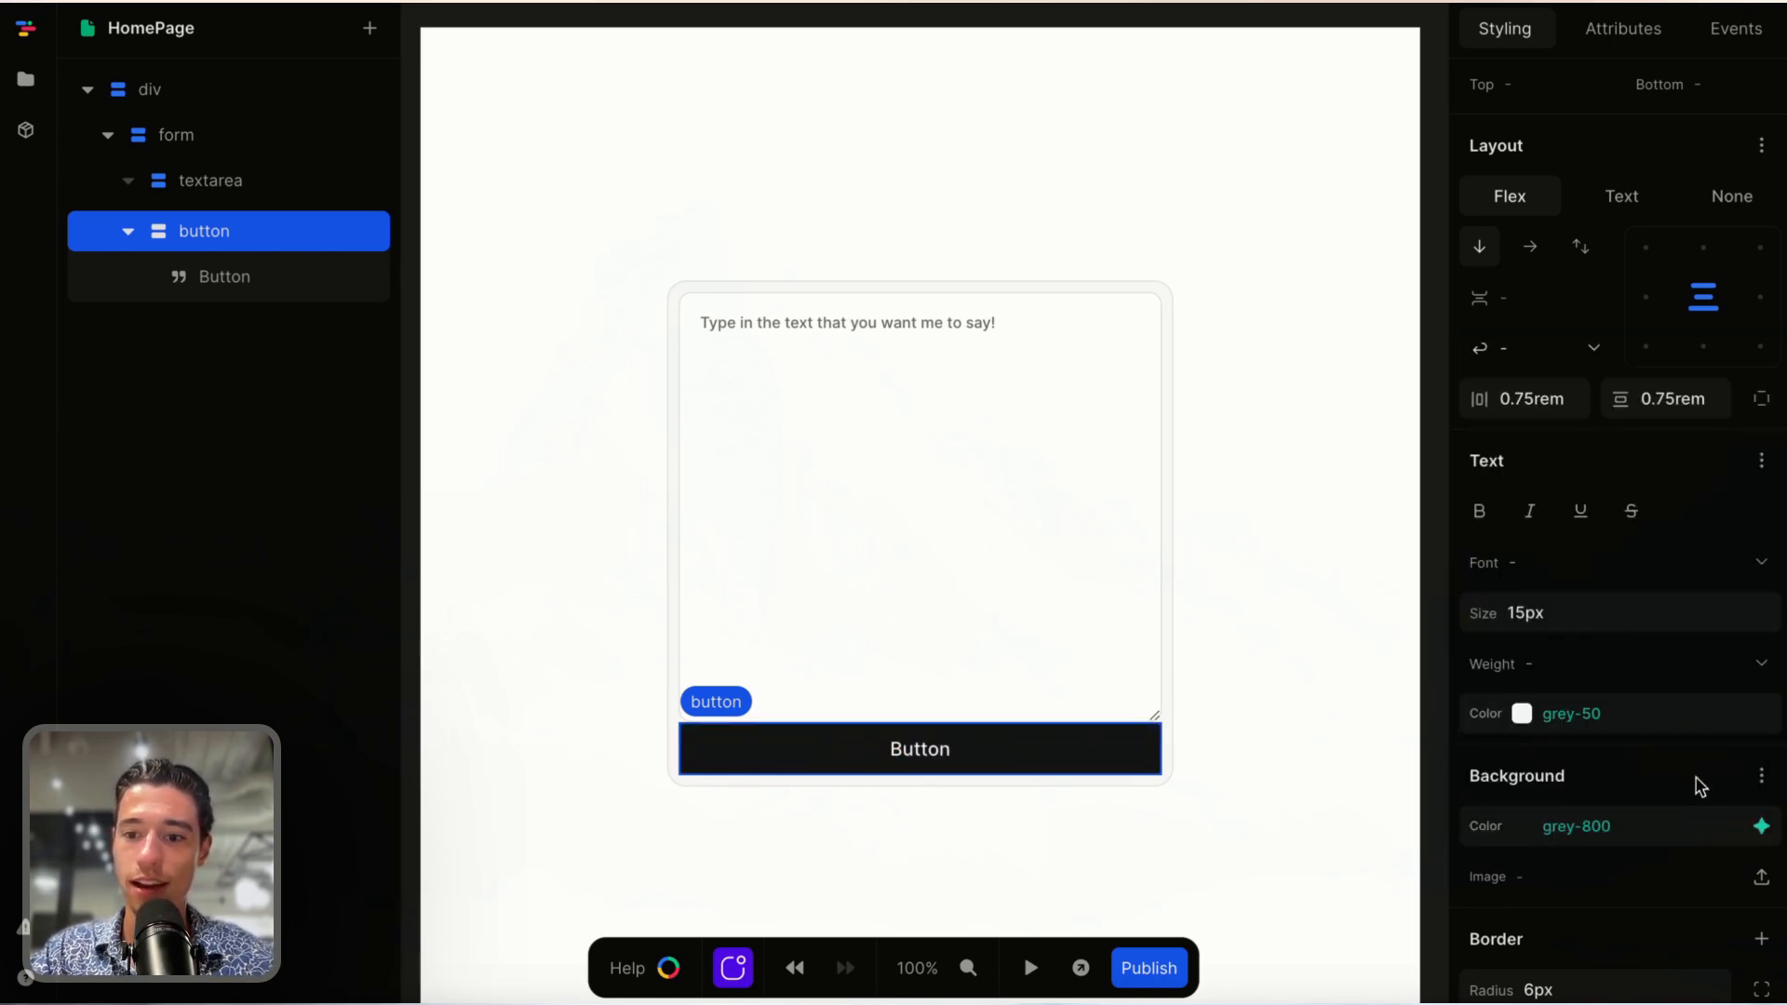
- Replace the button's border radius with a larger value to round its corners more
{"action": "scroll", "coordinate": [1605, 754], "scroll_direction": "down", "scroll_amount": 2}
{"action": "scroll", "coordinate": [1606, 755], "scroll_direction": "down", "scroll_amount": 1}
{"action": "left_click", "coordinate": [1595, 731]}
{"action": "key", "text": "BackSpace"}
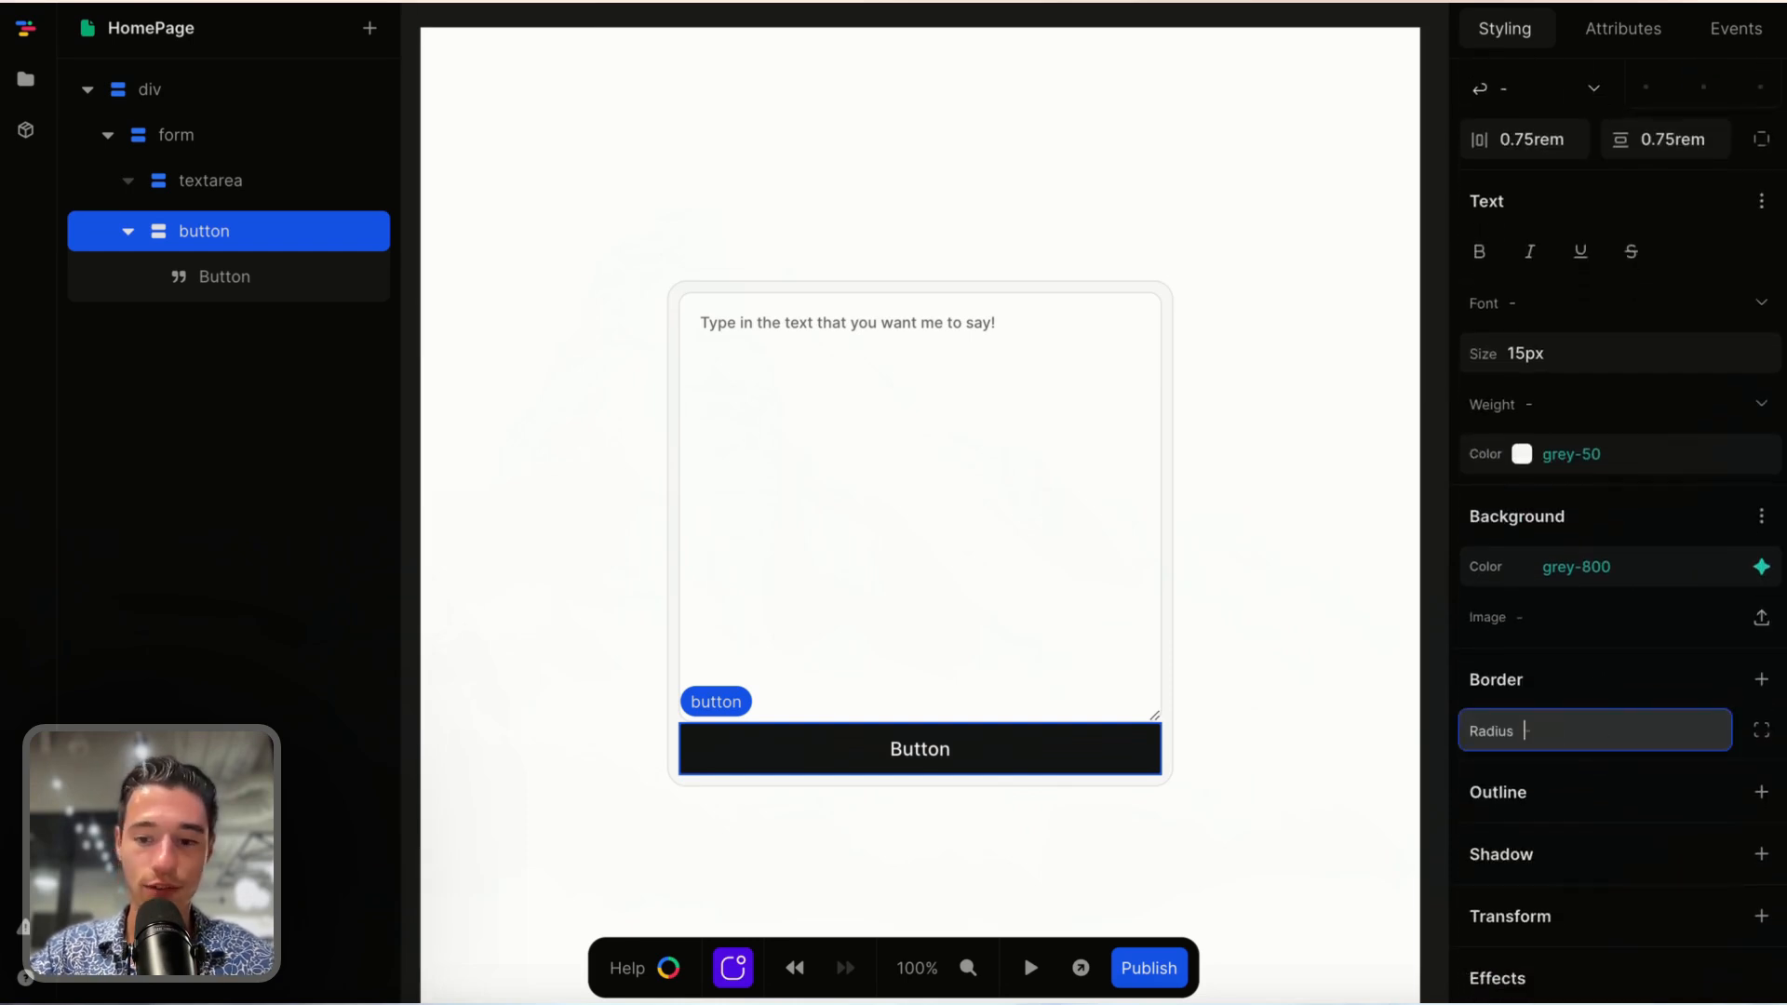
{"action": "key", "text": "Return"}
{"action": "left_click", "coordinate": [1237, 704]}
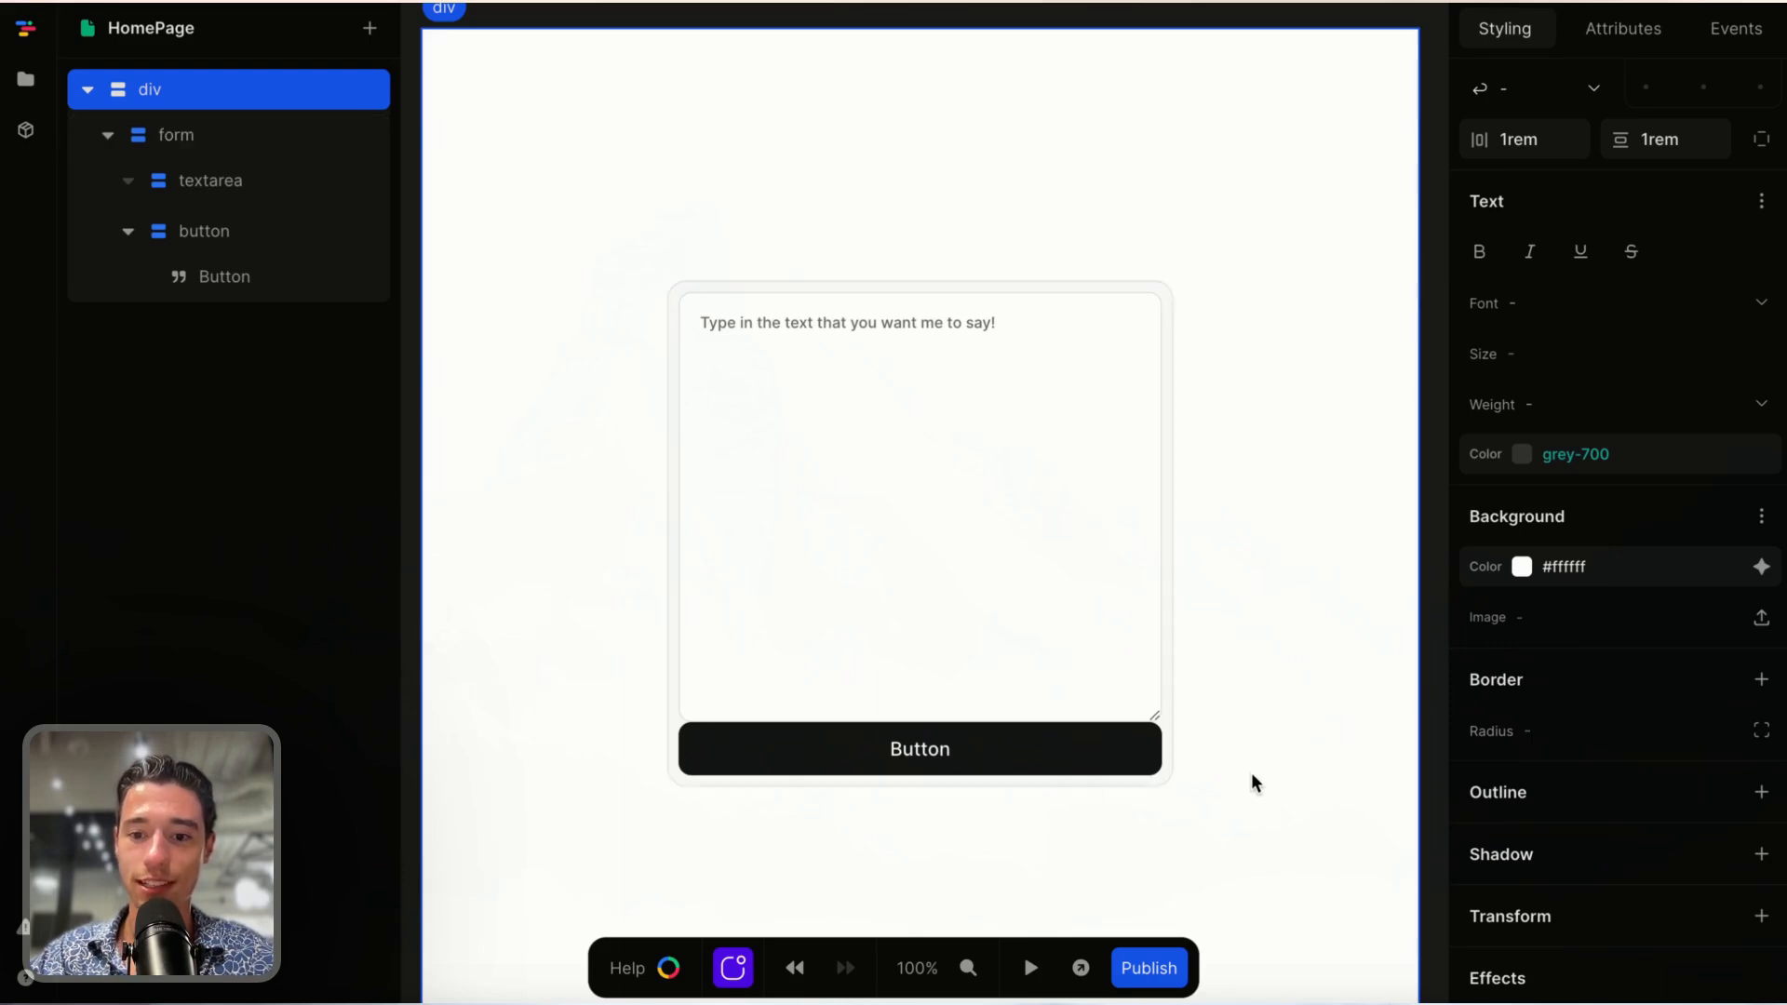
- Set the form's gap between the text area and the button to 0.5rem
{"action": "scroll", "coordinate": [1251, 782], "scroll_direction": "up", "scroll_amount": 5}
{"action": "scroll", "coordinate": [1251, 782], "scroll_direction": "up", "scroll_amount": 2}
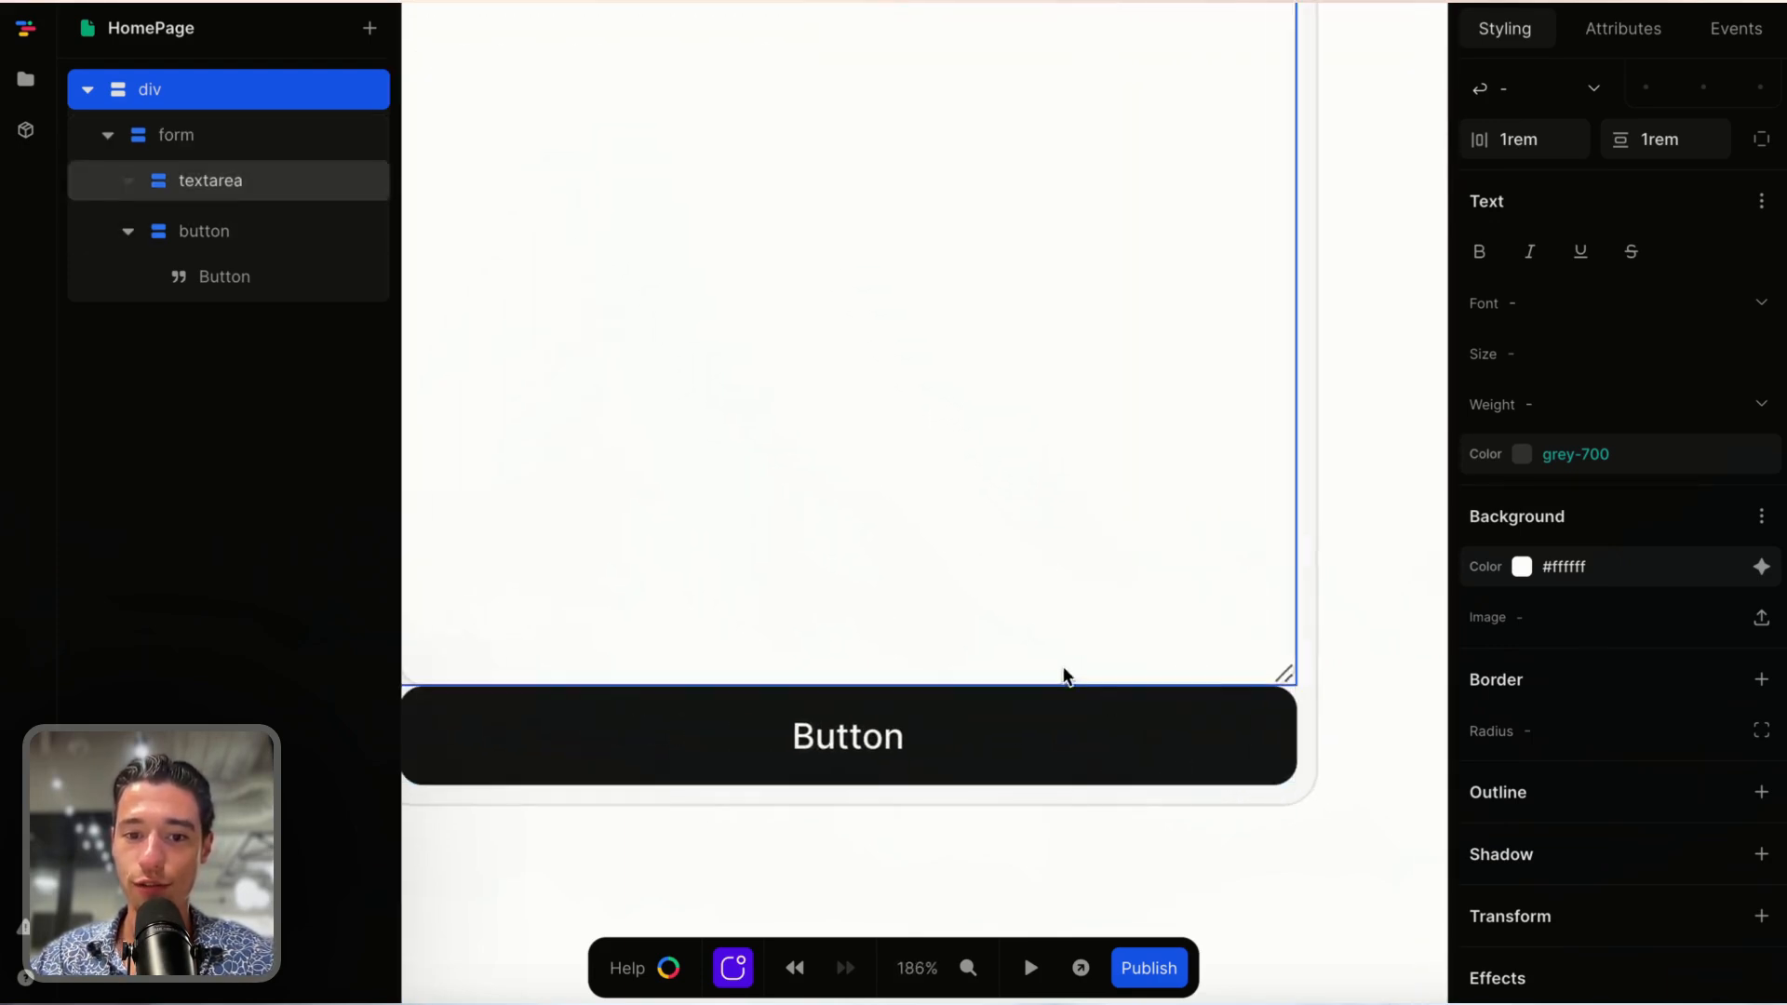
{"action": "left_click", "coordinate": [1315, 687]}
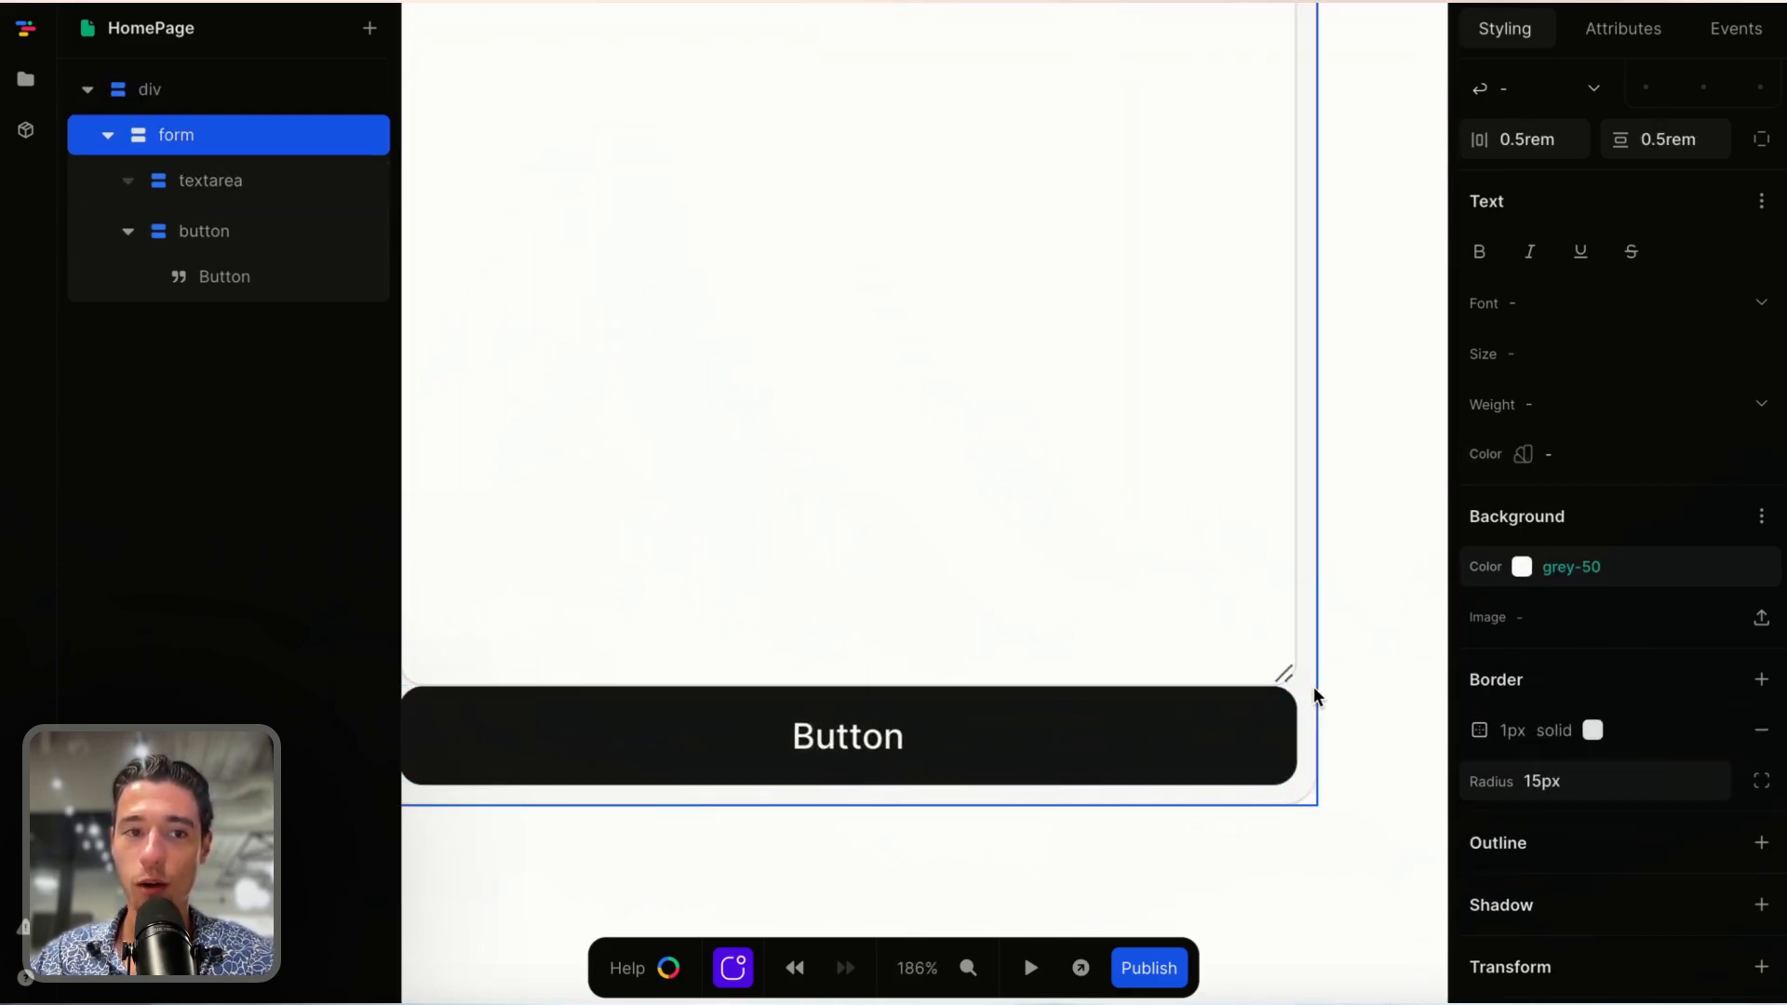
{"action": "scroll", "coordinate": [1536, 437], "scroll_direction": "up", "scroll_amount": 5}
{"action": "scroll", "coordinate": [1580, 428], "scroll_direction": "down", "scroll_amount": 2}
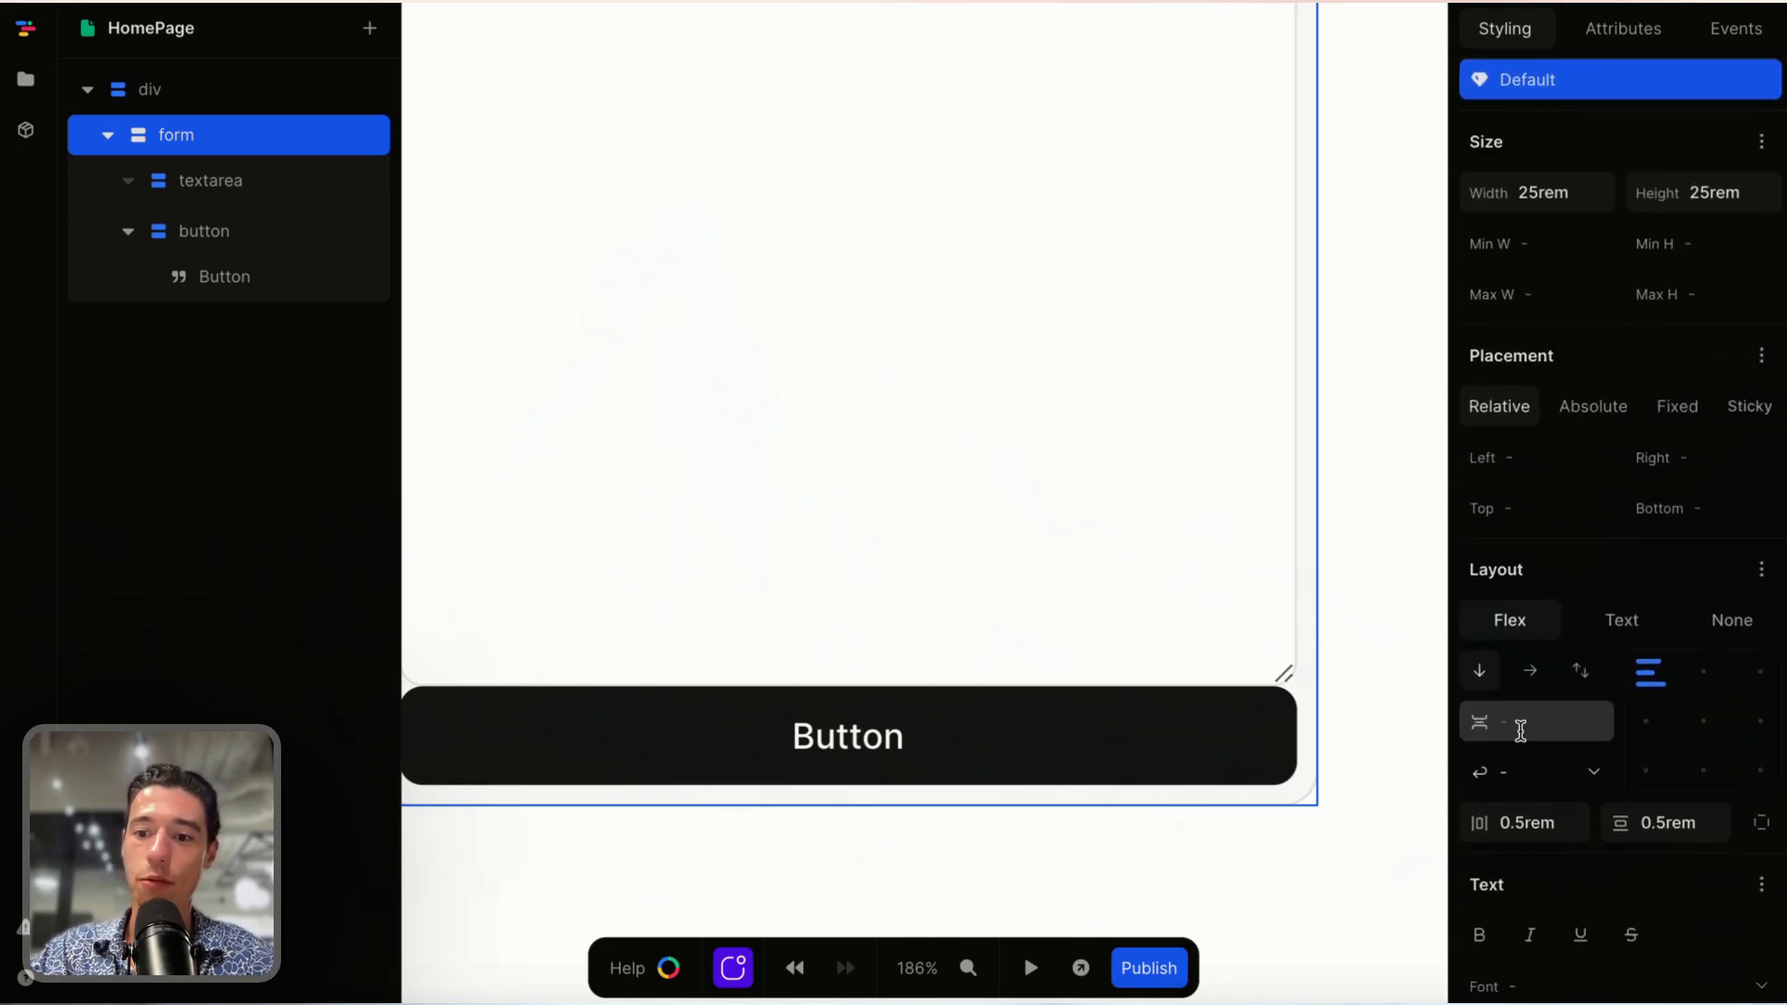
{"action": "left_click", "coordinate": [1522, 730]}
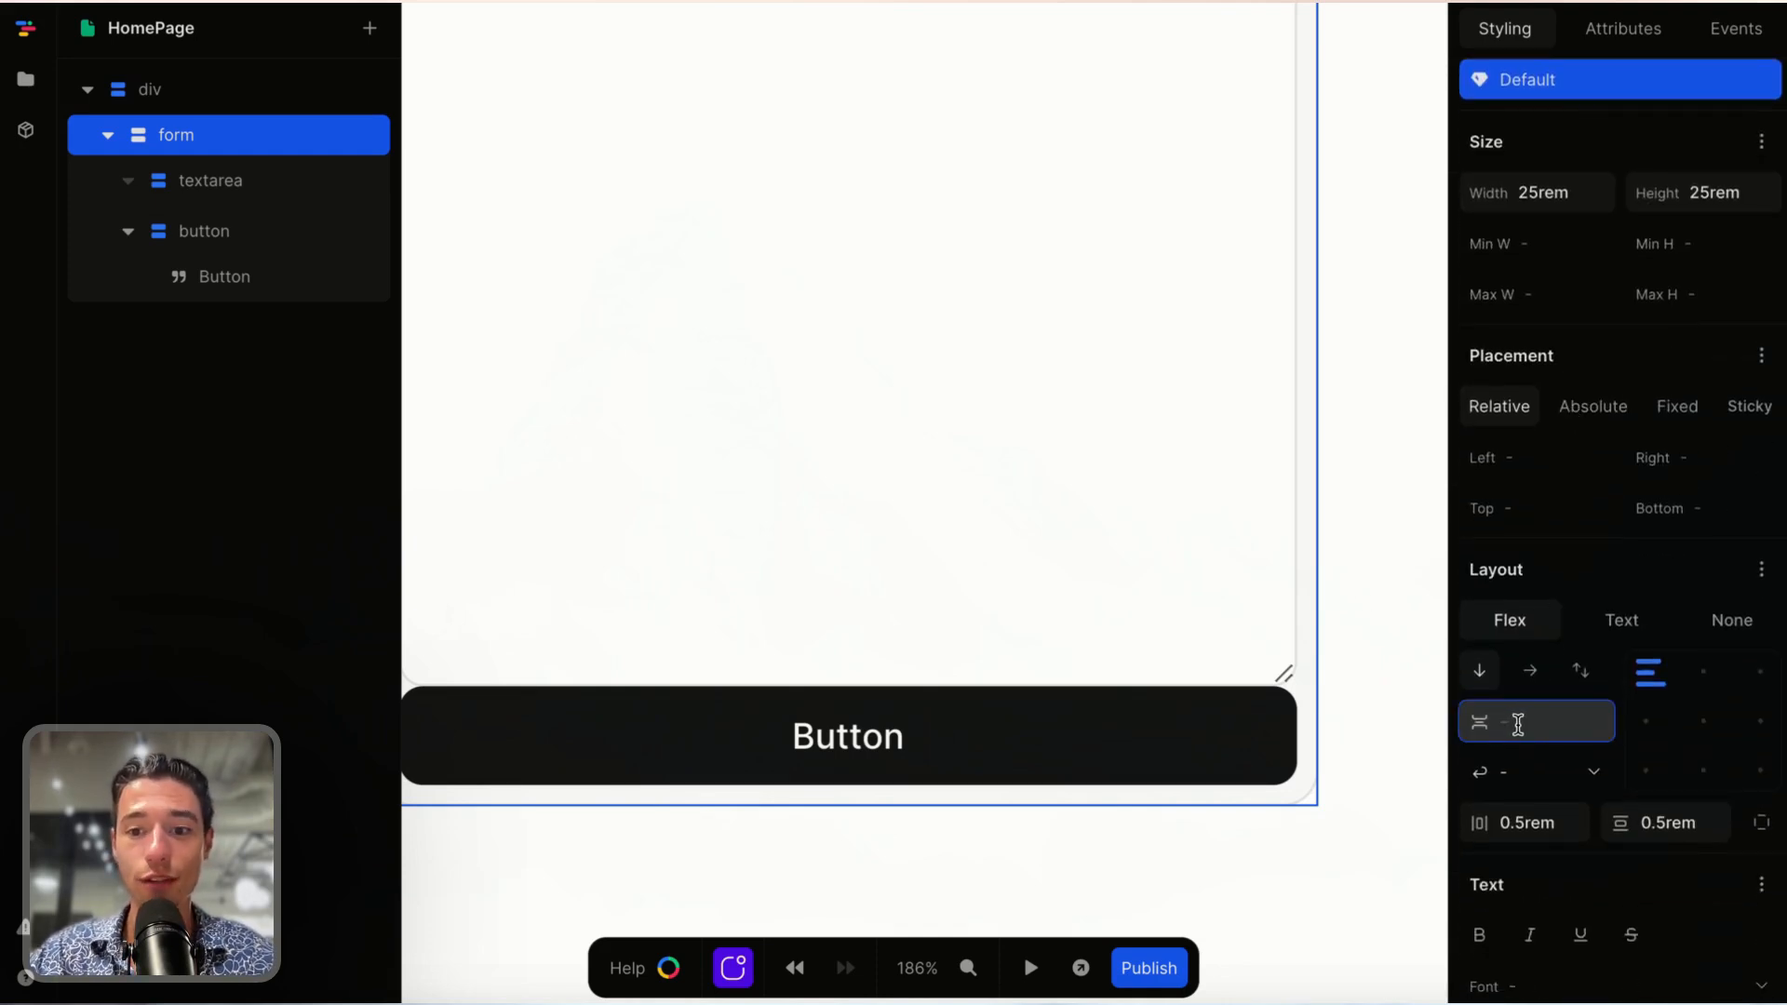
{"action": "type", "text": "0.5rem"}
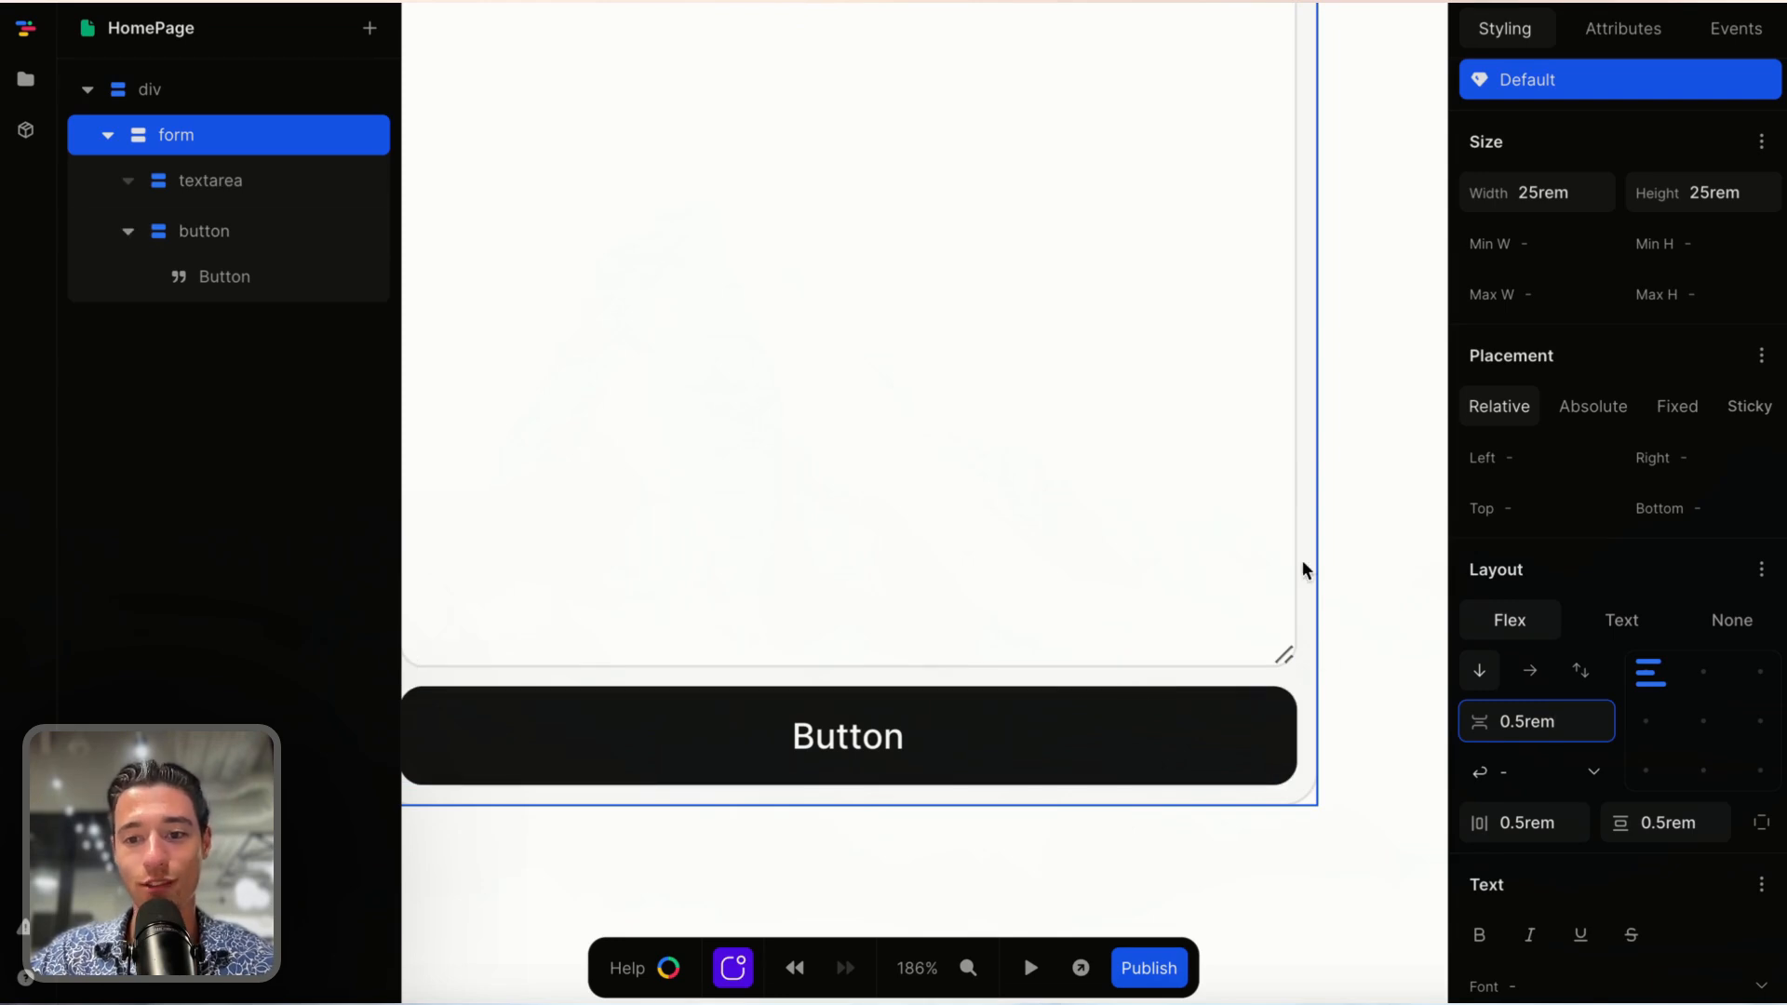
{"action": "left_click", "coordinate": [1405, 647]}
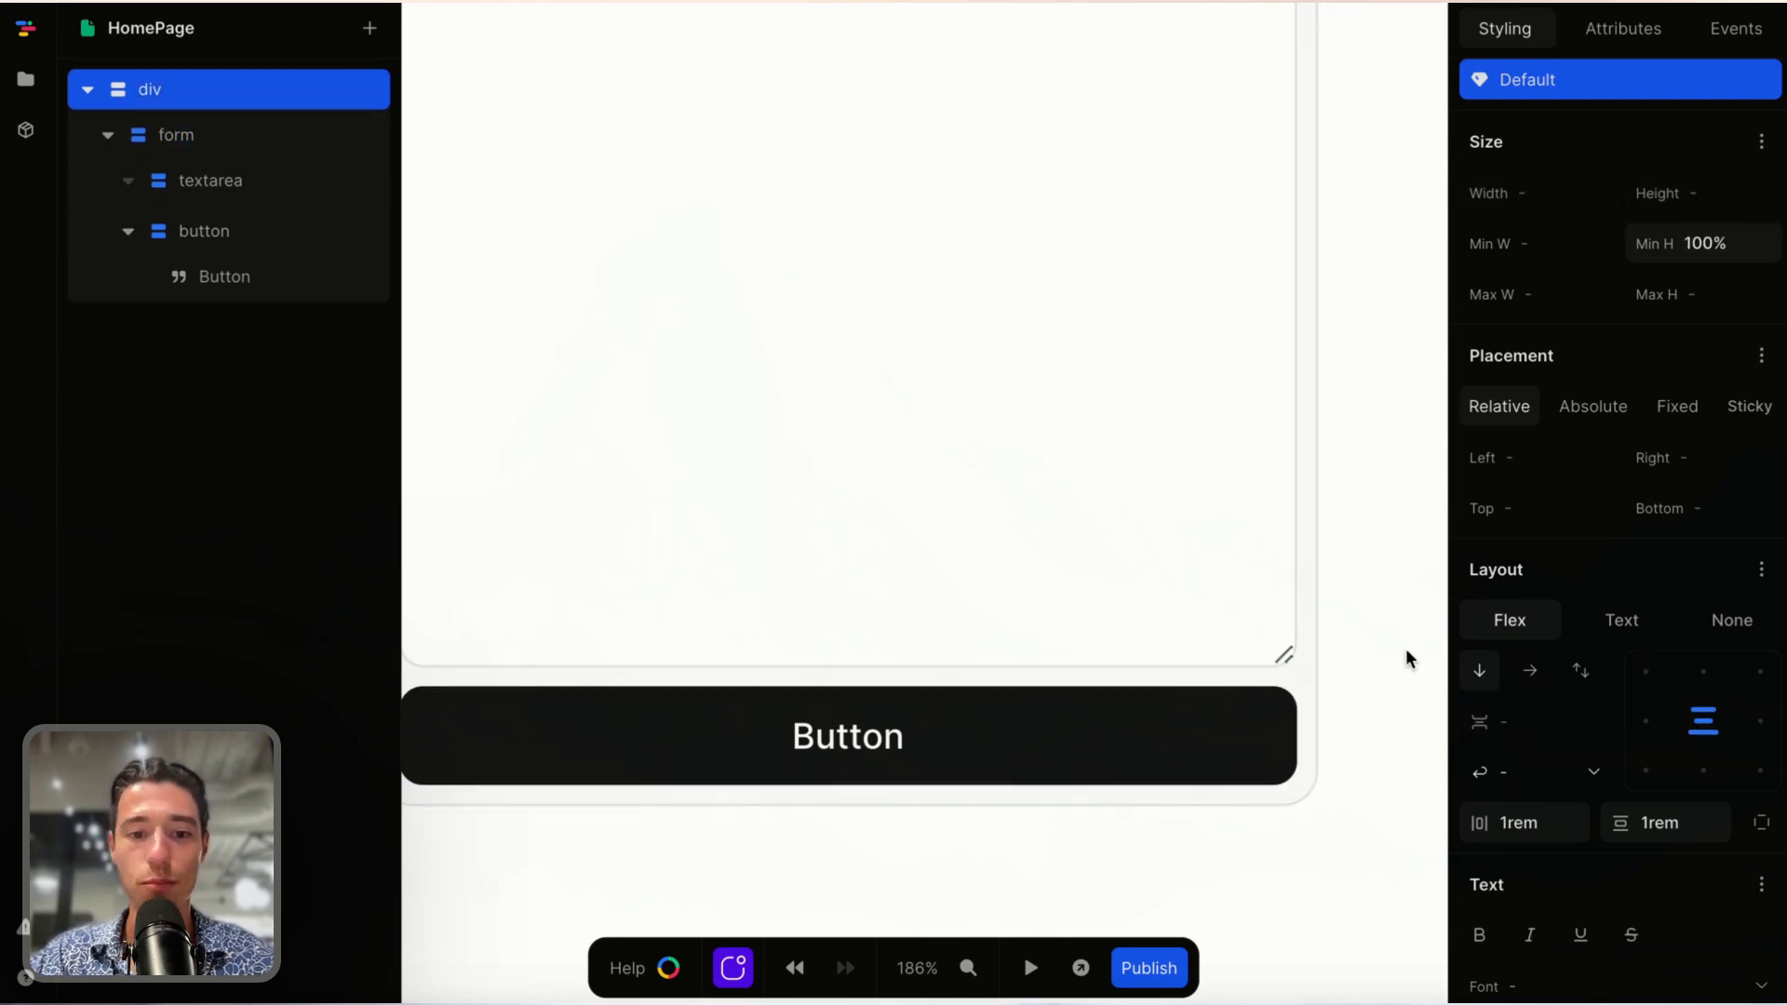
- Add a style attribute with the value "resize: none" to the text area
{"action": "left_click", "coordinate": [1267, 543]}
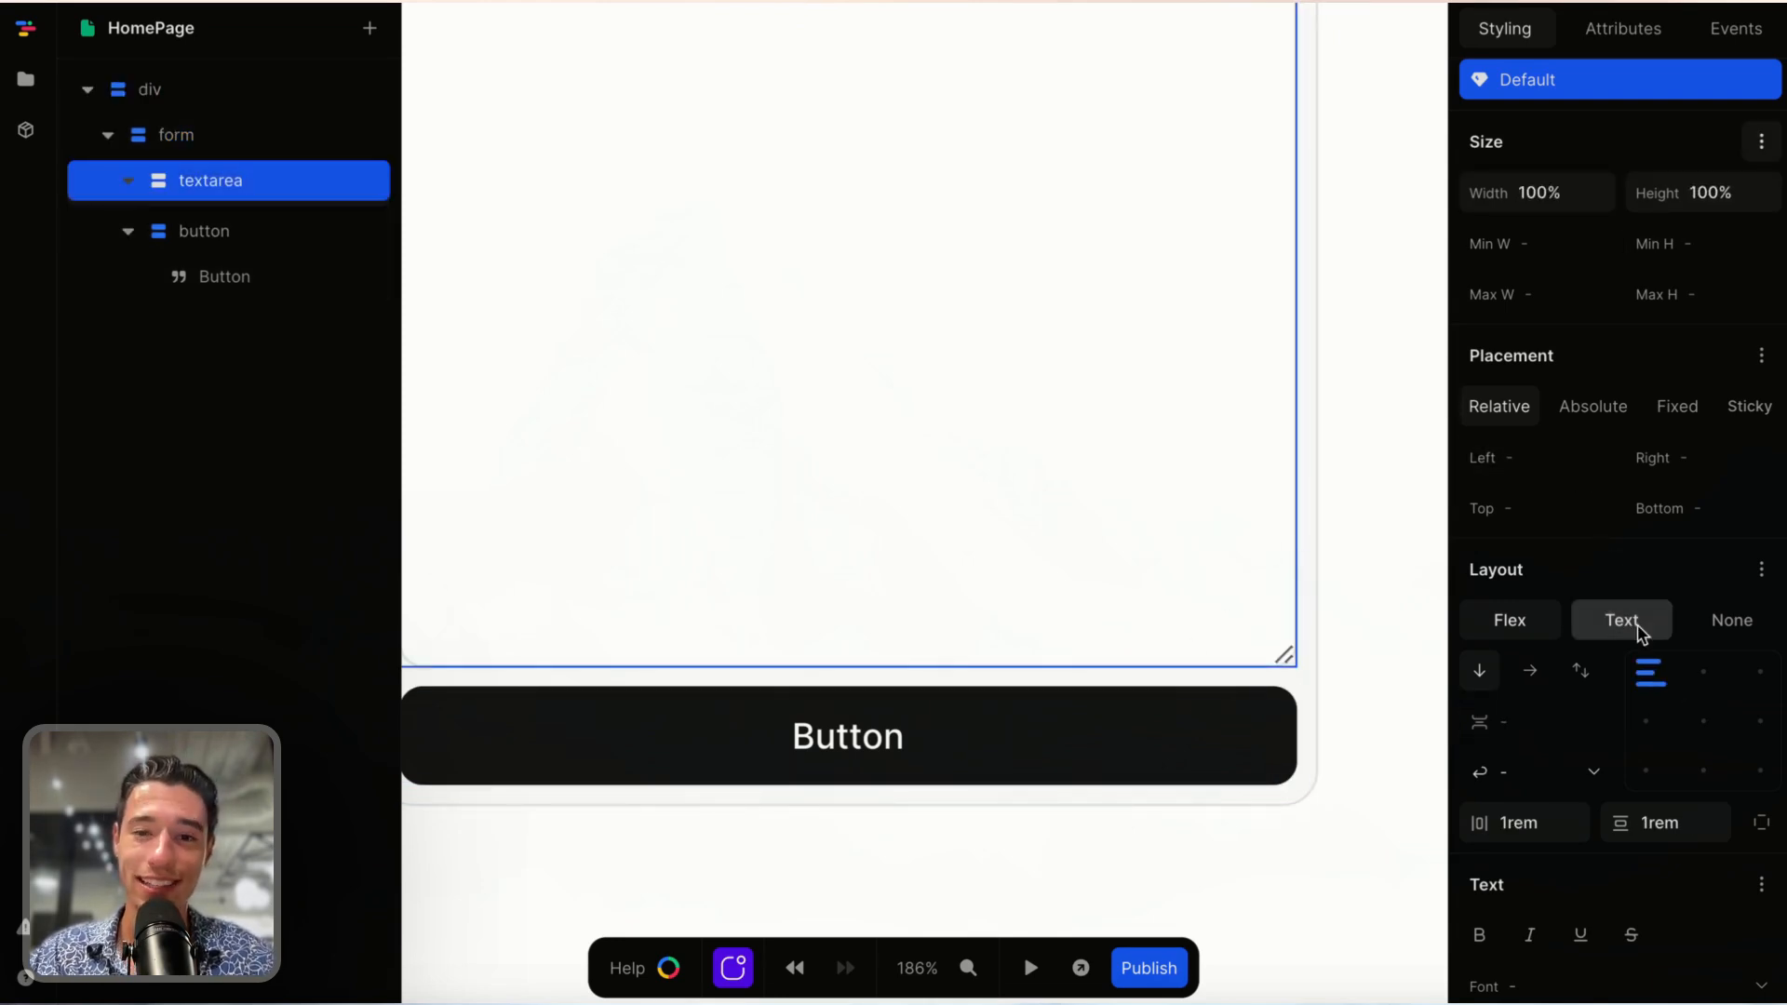
{"action": "scroll", "coordinate": [1638, 631], "scroll_direction": "down", "scroll_amount": 5}
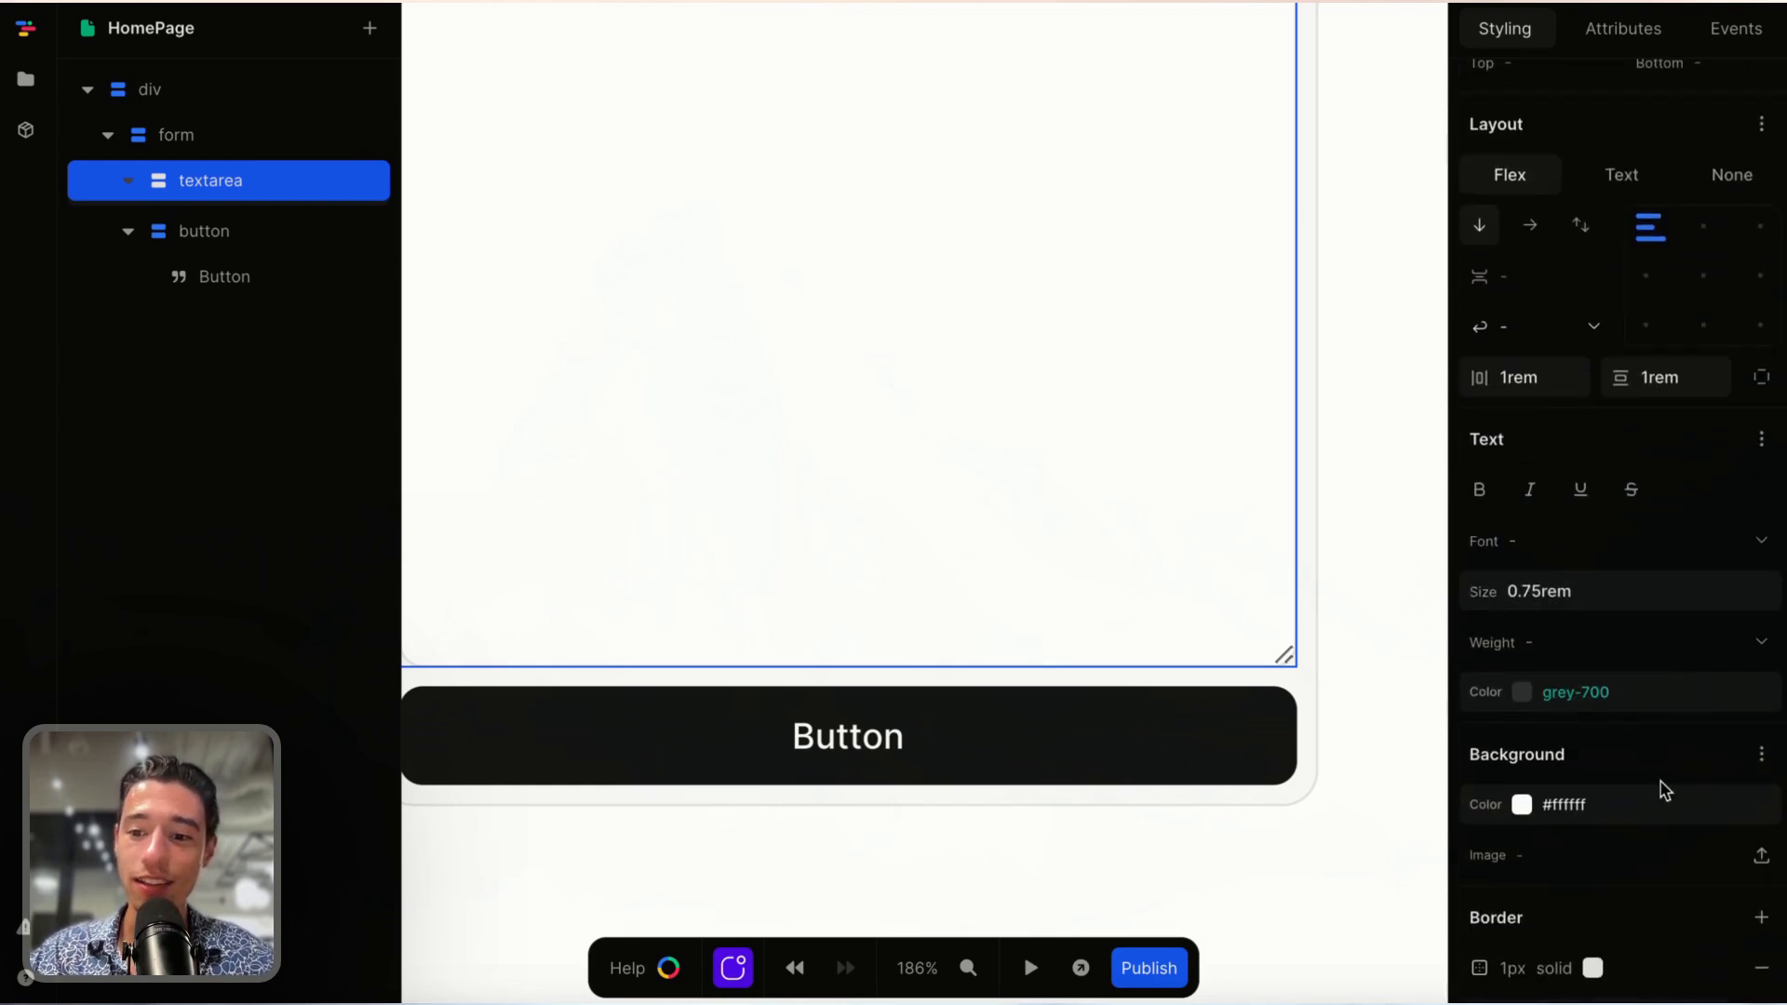
{"action": "scroll", "coordinate": [1665, 651], "scroll_direction": "up", "scroll_amount": 2}
{"action": "left_click", "coordinate": [1623, 28]}
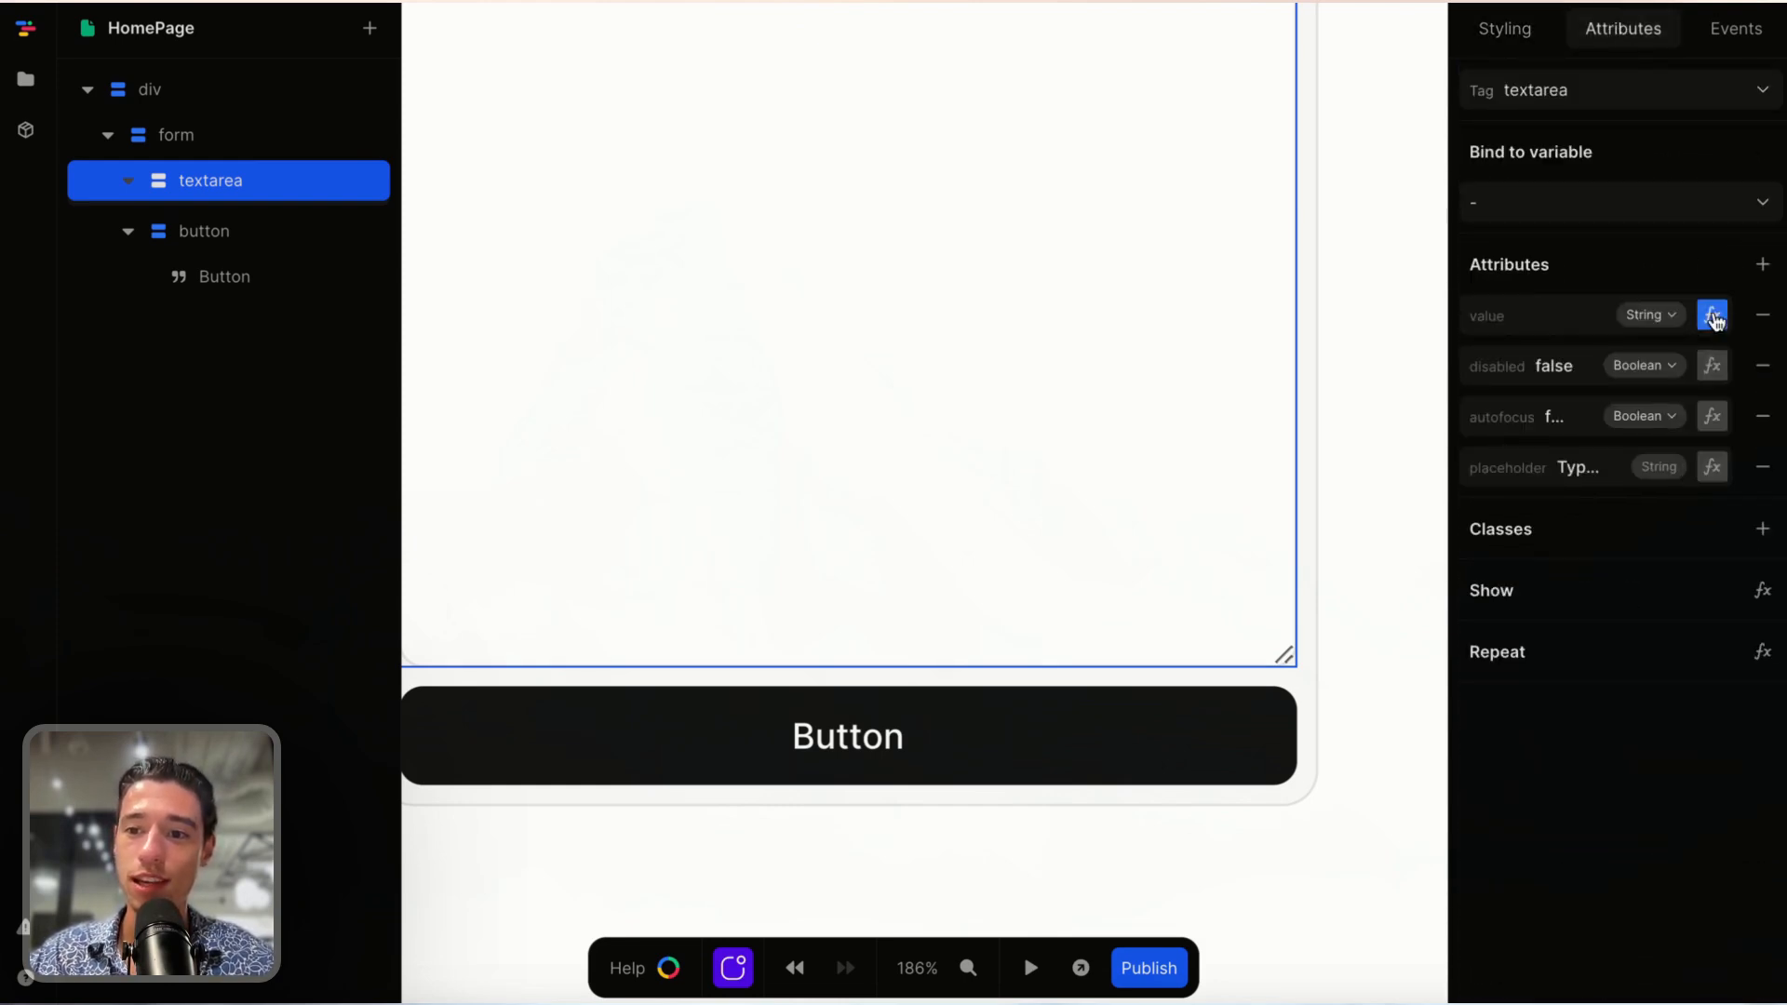
{"action": "left_click", "coordinate": [1763, 265]}
{"action": "type", "text": "style"}
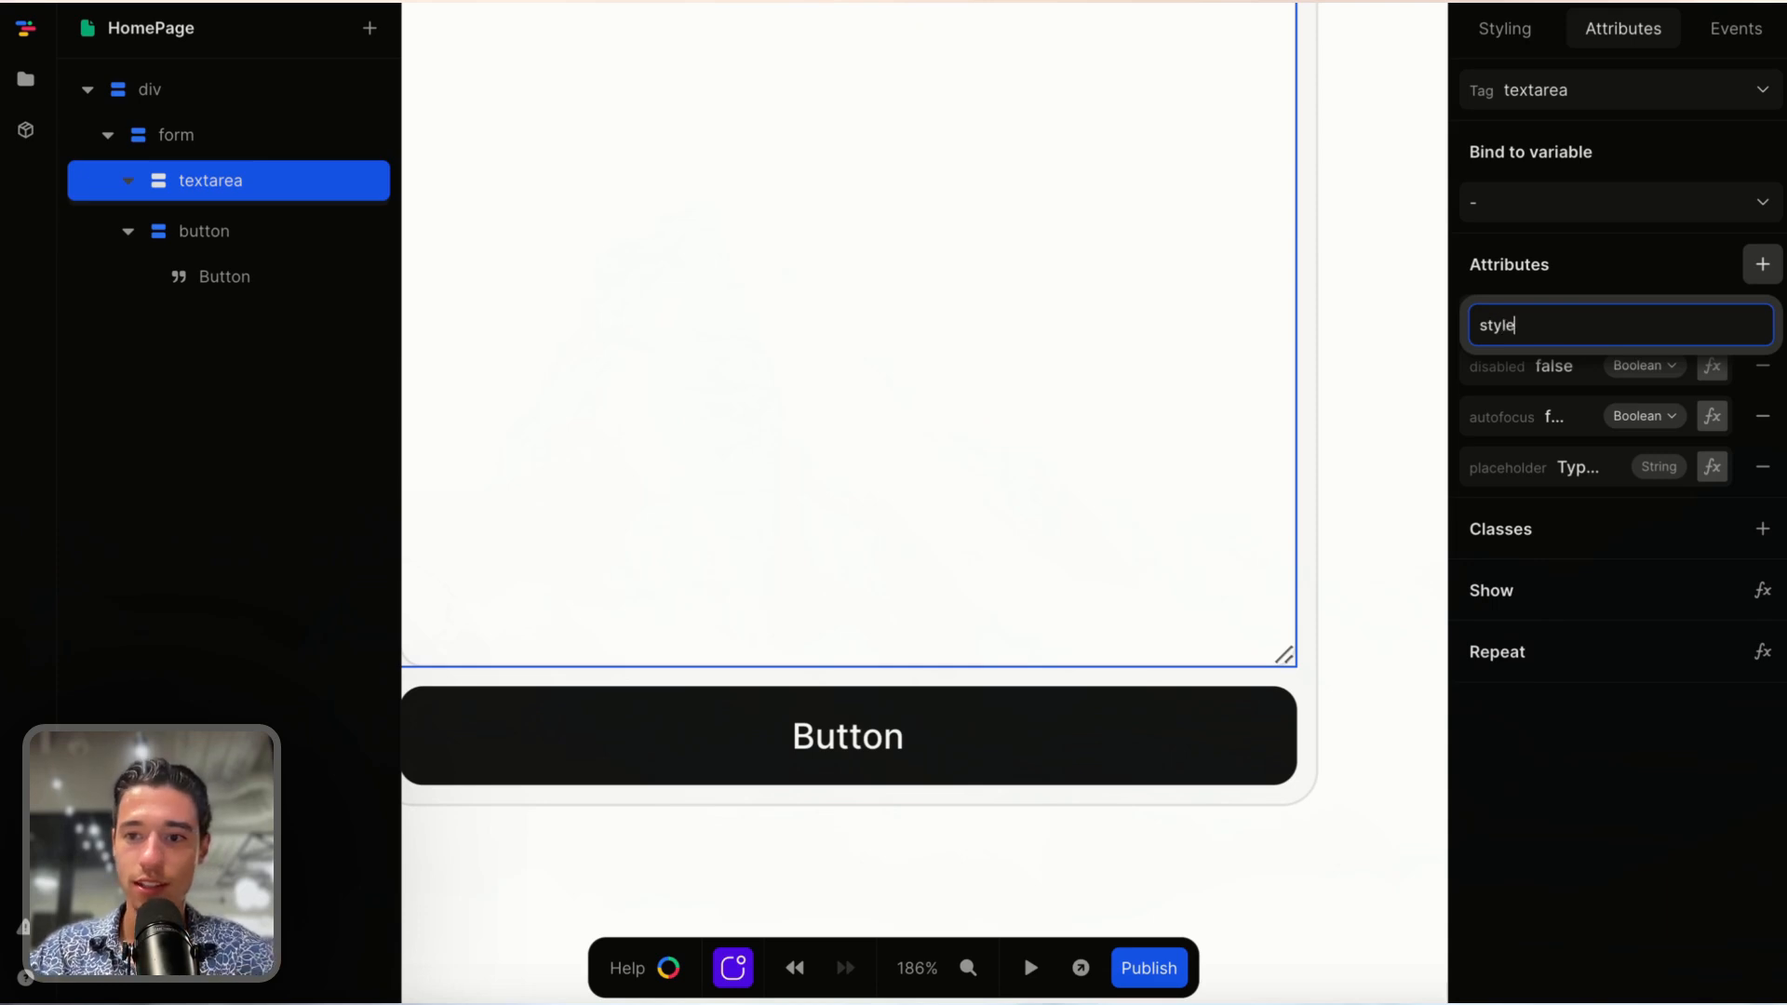
{"action": "key", "text": "Return"}
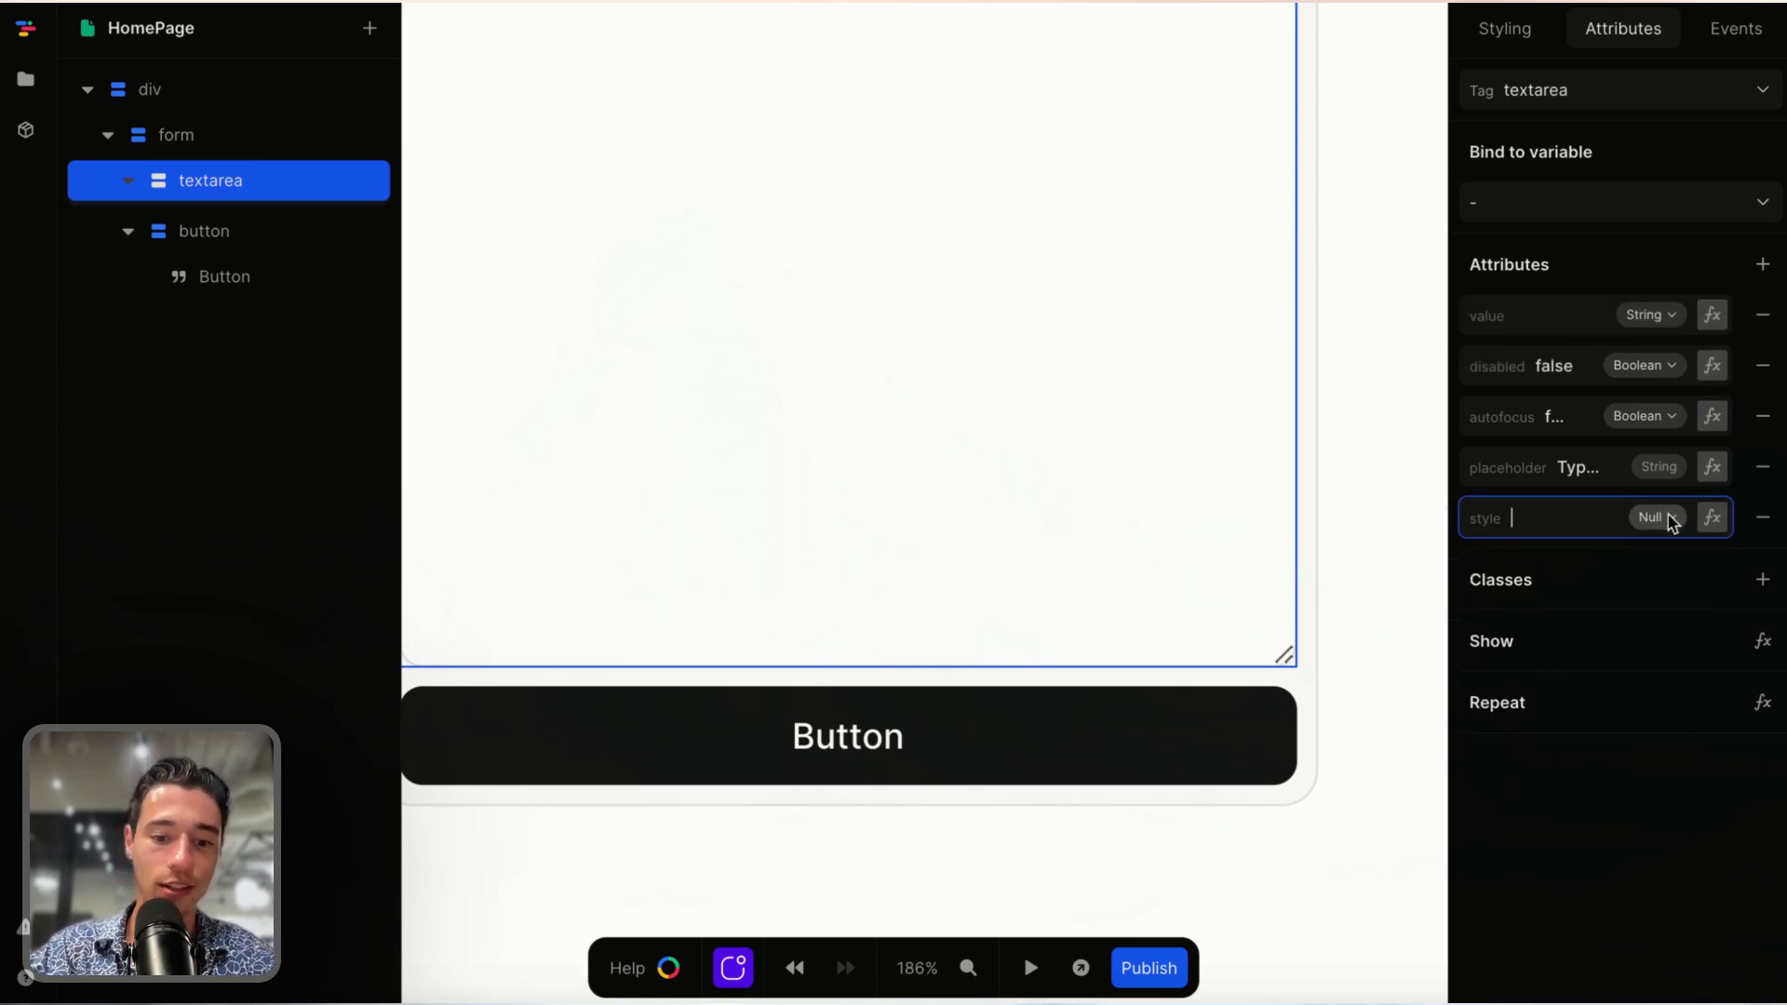
{"action": "type", "text": "resiz"}
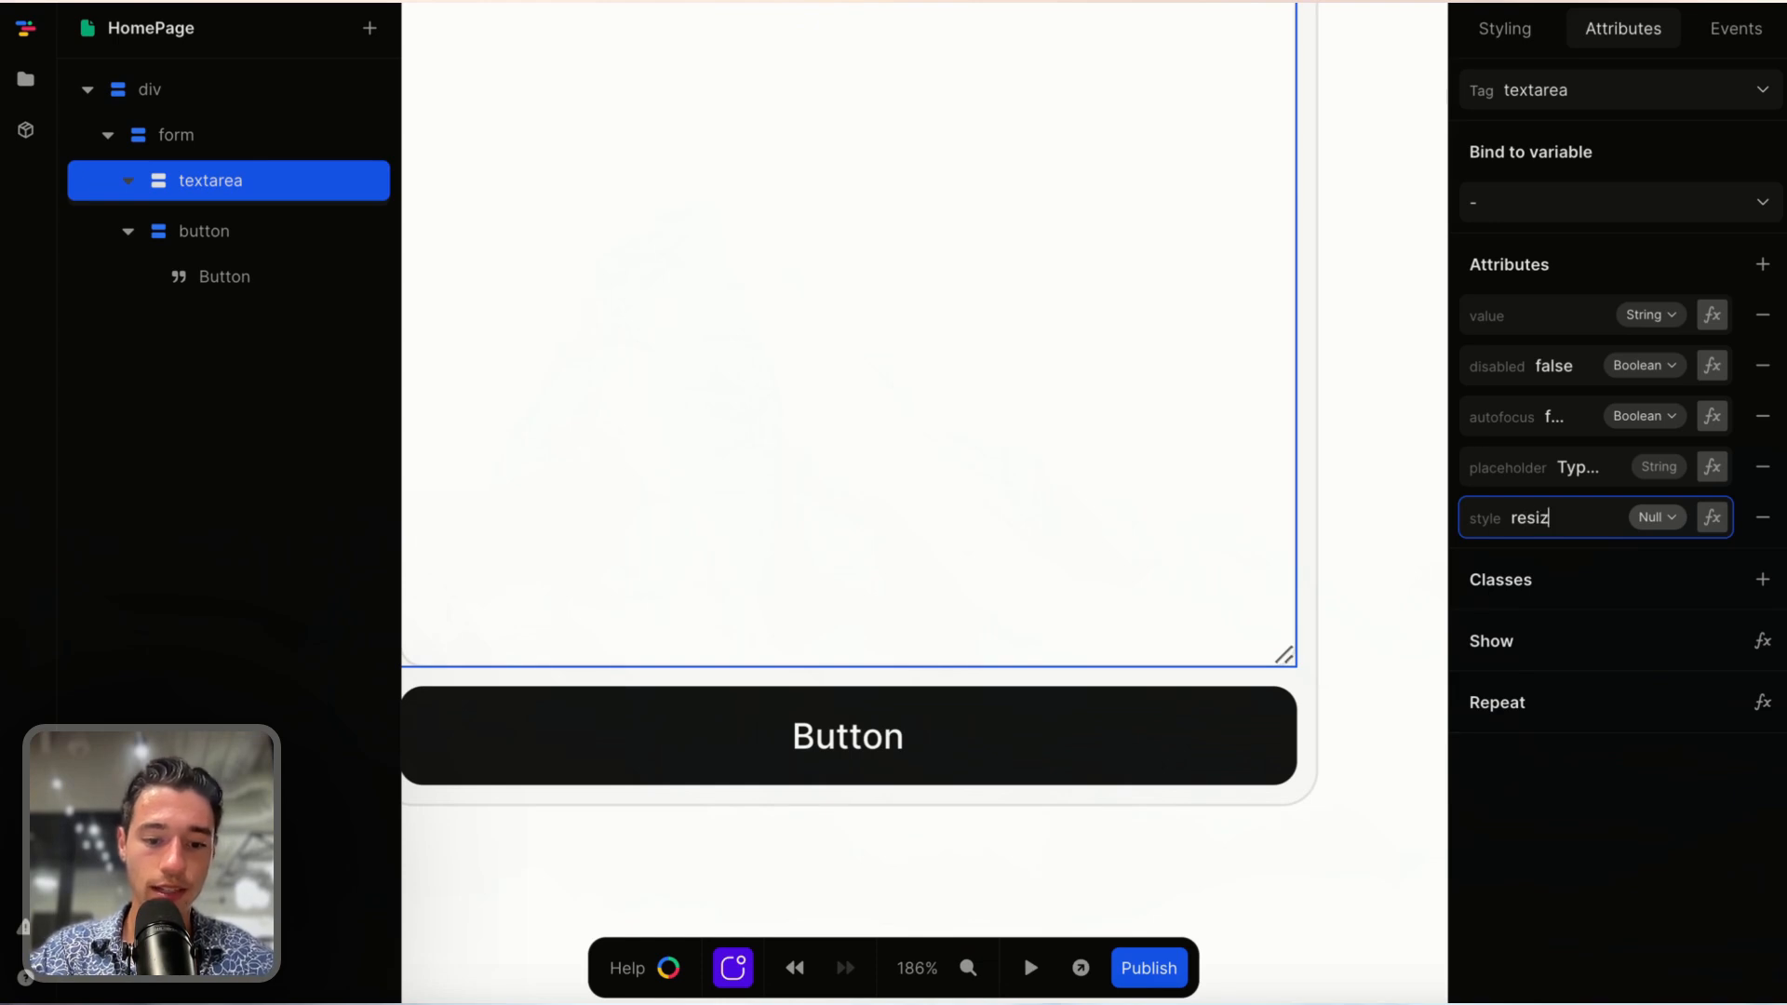
{"action": "type", "text": "e: none"}
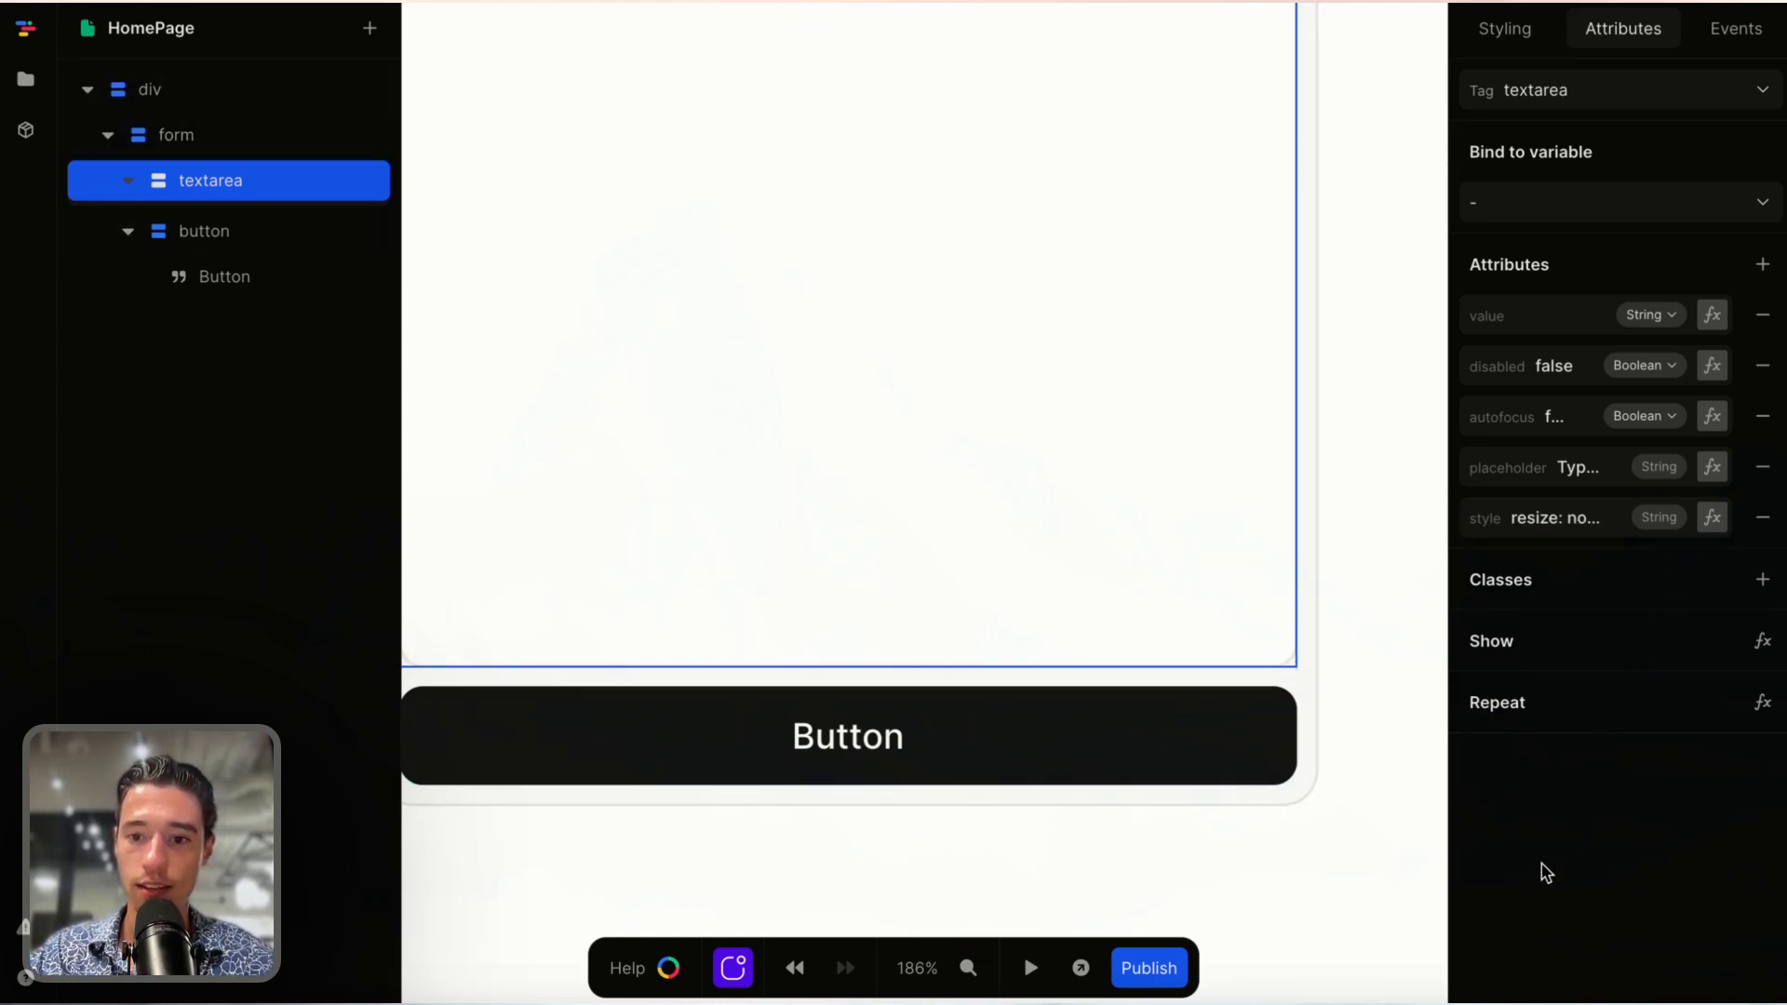
{"action": "left_click", "coordinate": [1387, 729]}
- Change the button's label to "Make me Talk!"
{"action": "scroll", "coordinate": [1385, 722], "scroll_direction": "down", "scroll_amount": 5}
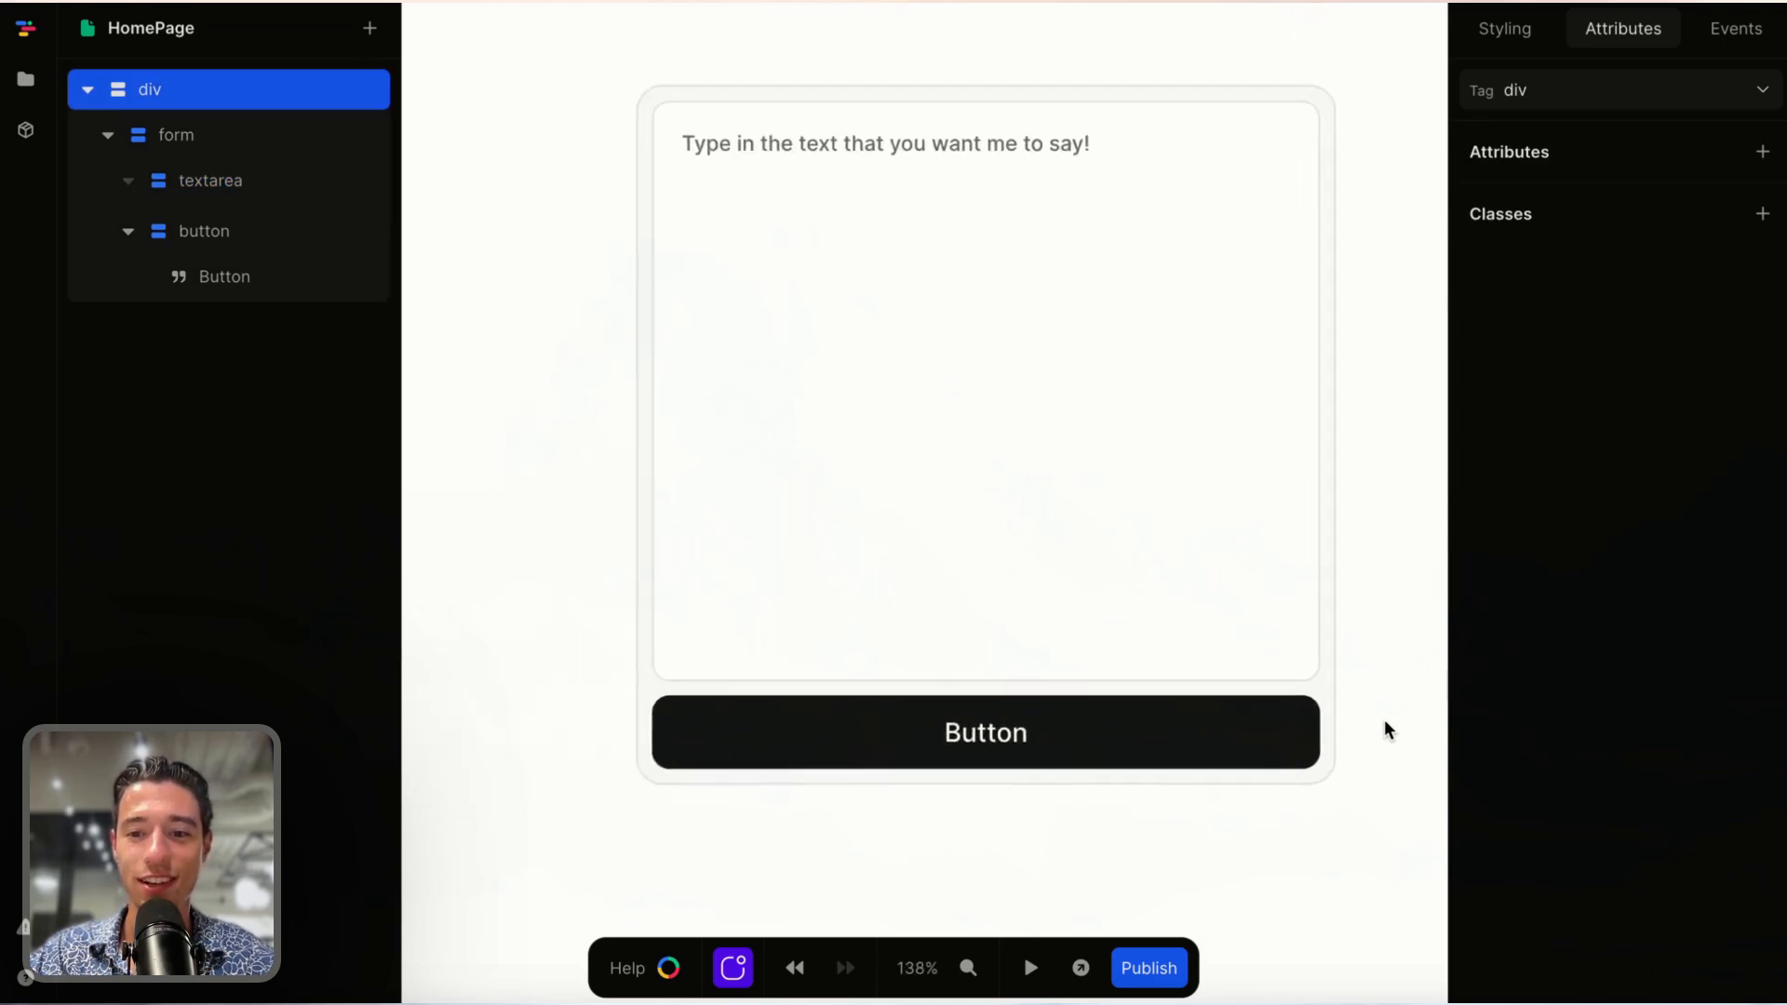
{"action": "scroll", "coordinate": [1385, 722], "scroll_direction": "right", "scroll_amount": 1}
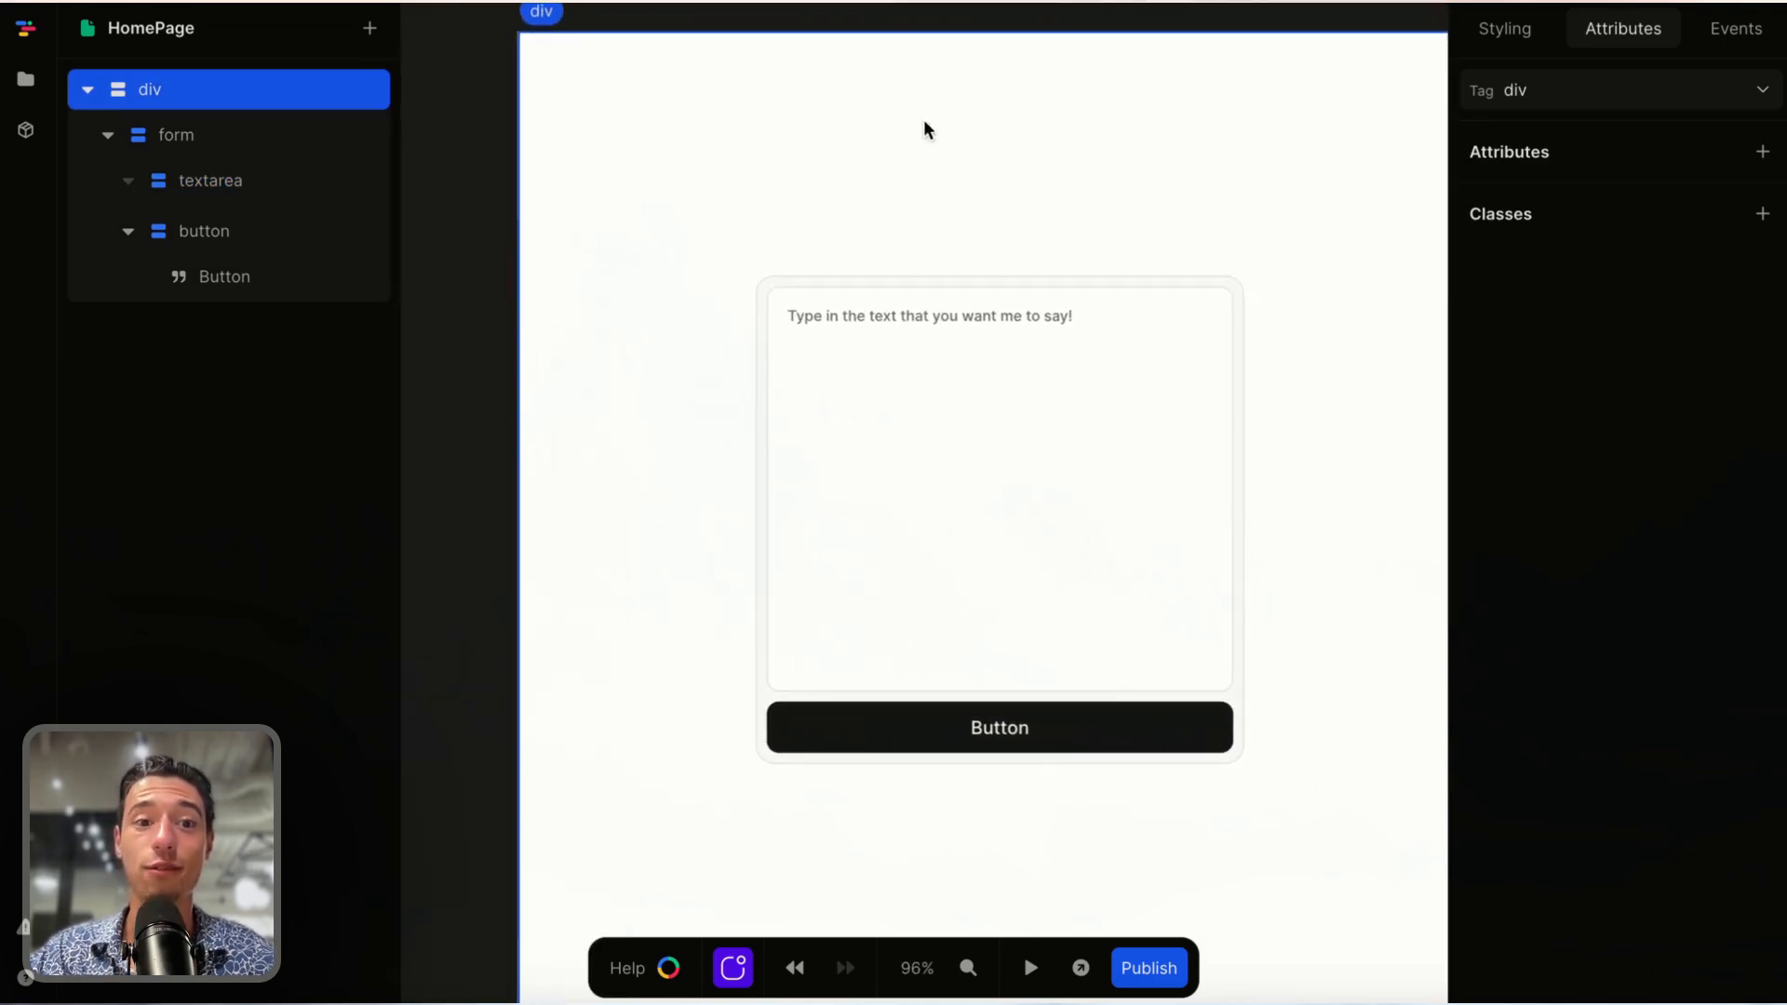
{"action": "scroll", "coordinate": [1261, 336], "scroll_direction": "right", "scroll_amount": 2}
{"action": "scroll", "coordinate": [1261, 336], "scroll_direction": "down", "scroll_amount": 1}
{"action": "scroll", "coordinate": [1261, 336], "scroll_direction": "right", "scroll_amount": 1}
{"action": "scroll", "coordinate": [1373, 424], "scroll_direction": "left", "scroll_amount": 2}
{"action": "scroll", "coordinate": [1373, 424], "scroll_direction": "up", "scroll_amount": 1}
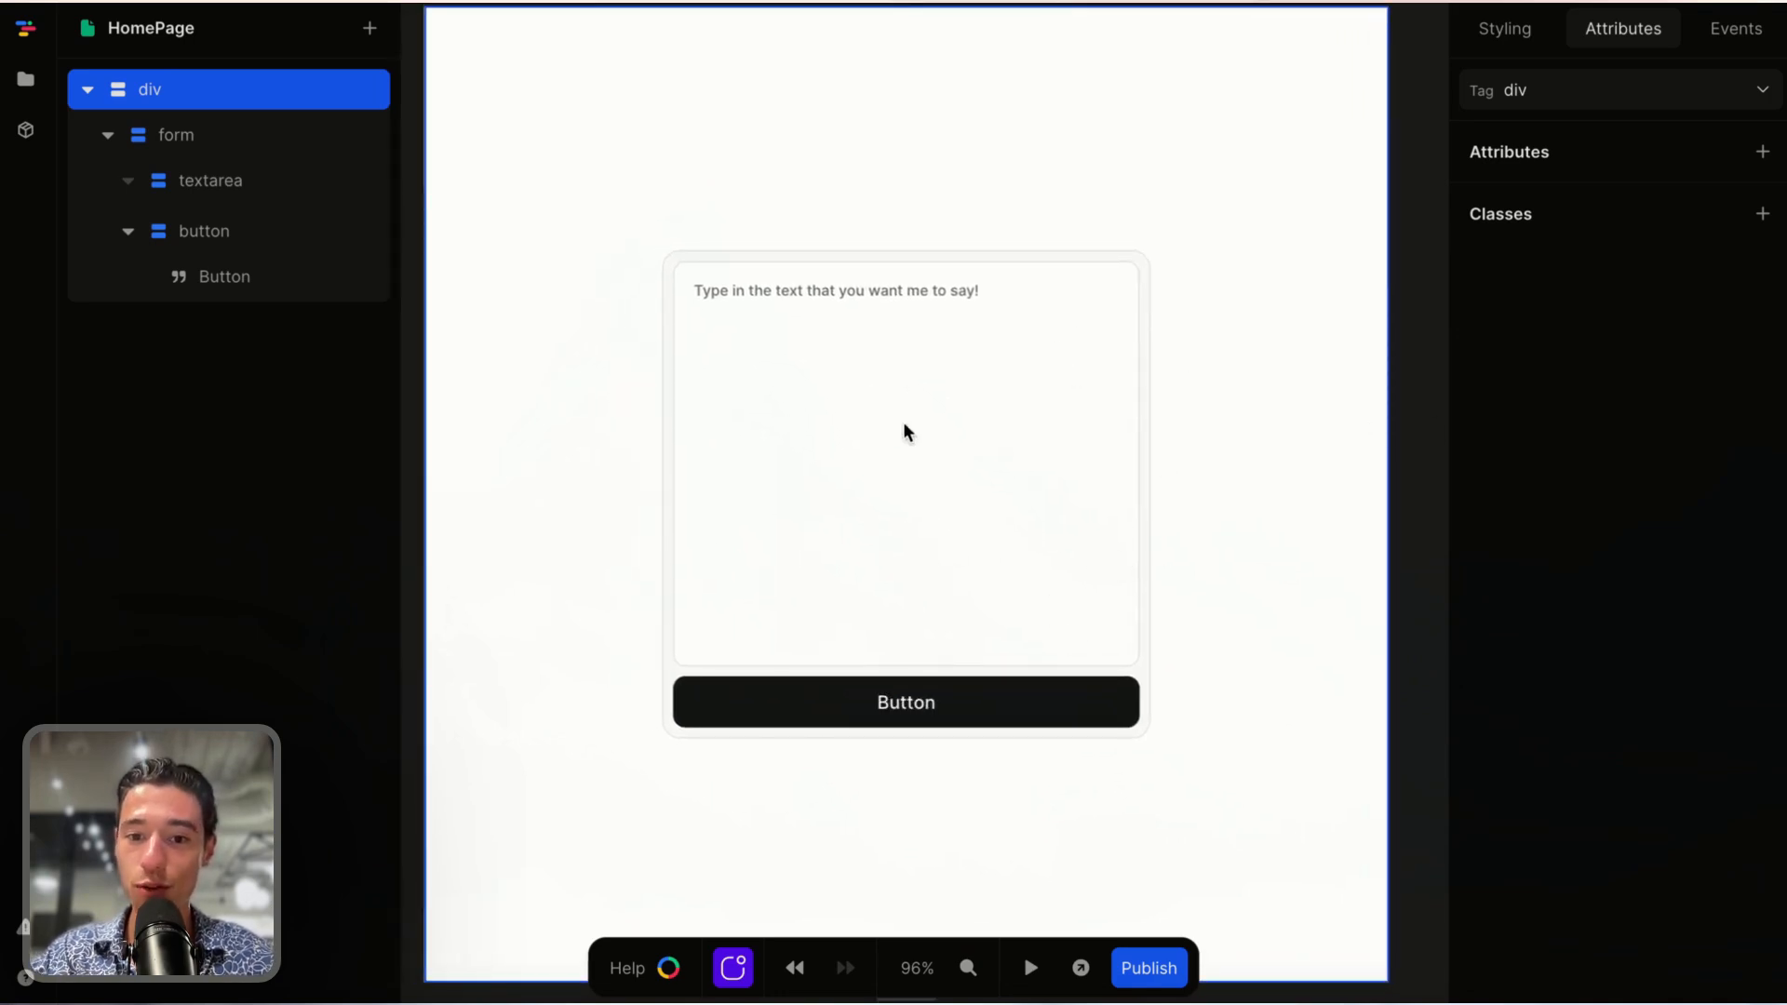
{"action": "double_click", "coordinate": [901, 698]}
{"action": "key", "text": "BackSpace"}
{"action": "type", "text": "Make me Talk!"}
{"action": "left_click", "coordinate": [1170, 871]}
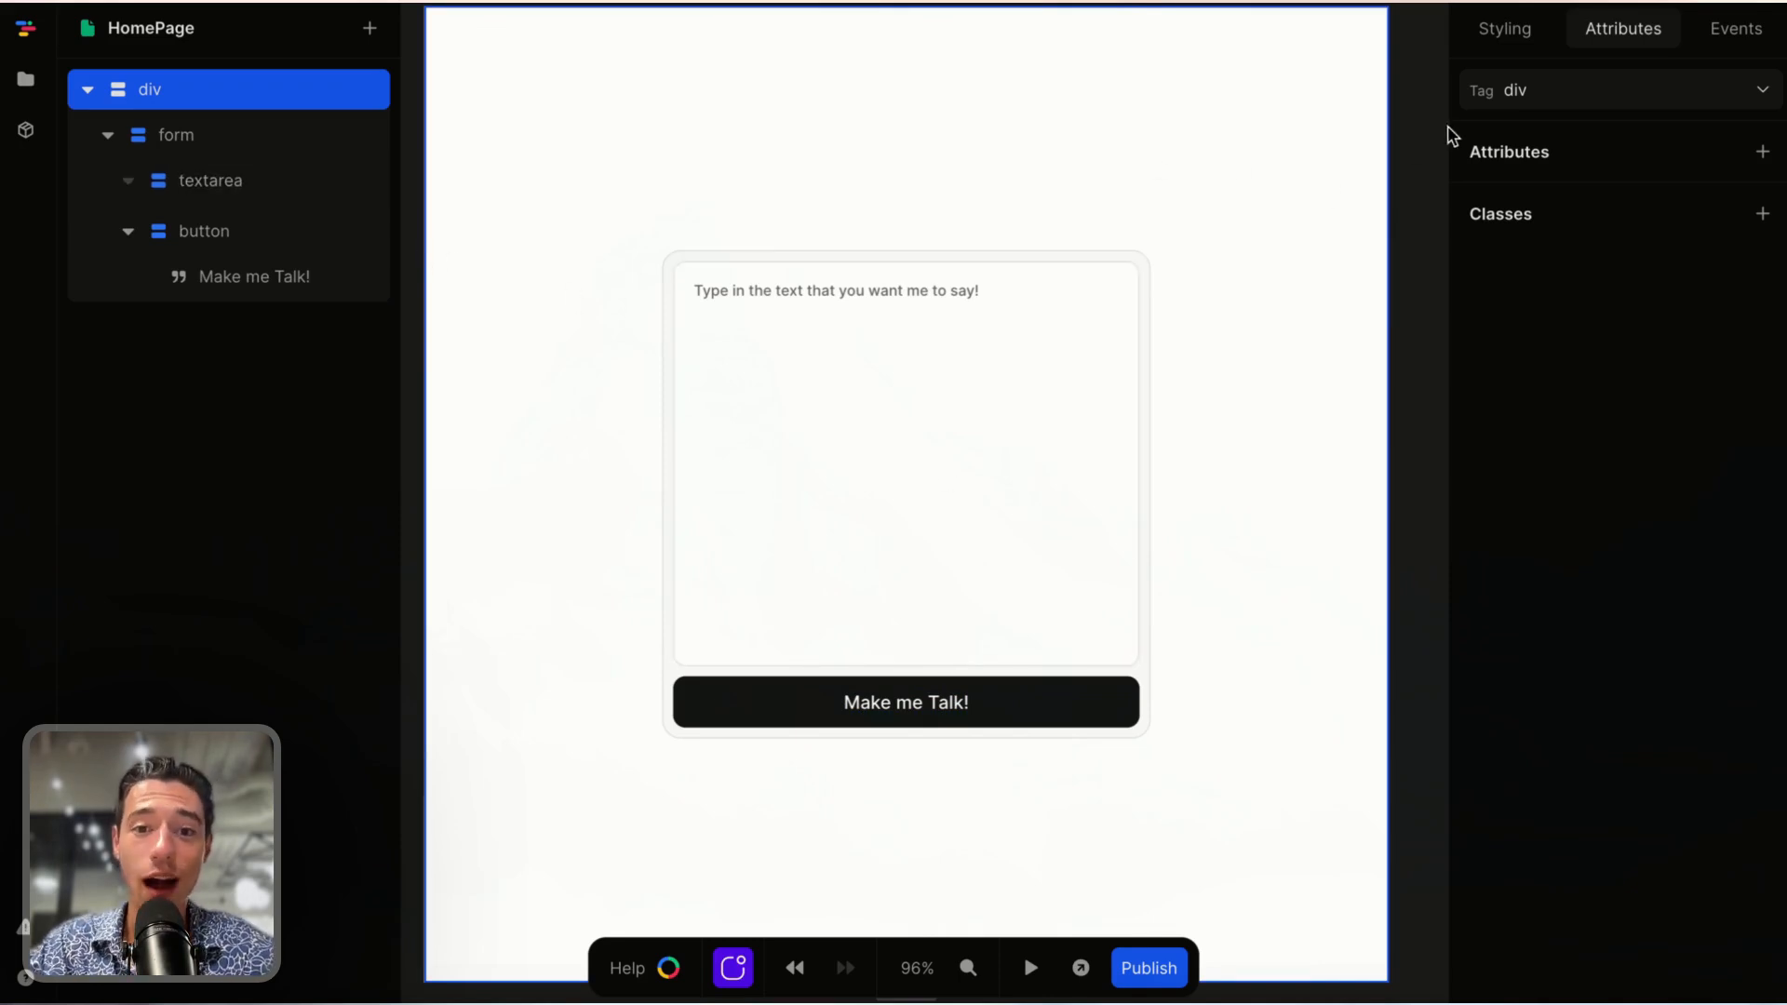
- Switch to Claude and write the prompt "make an simple js snippet in vanilla js - that uses the native browser TTS API to turn text into speech"
{"action": "left_click", "coordinate": [79, 391]}
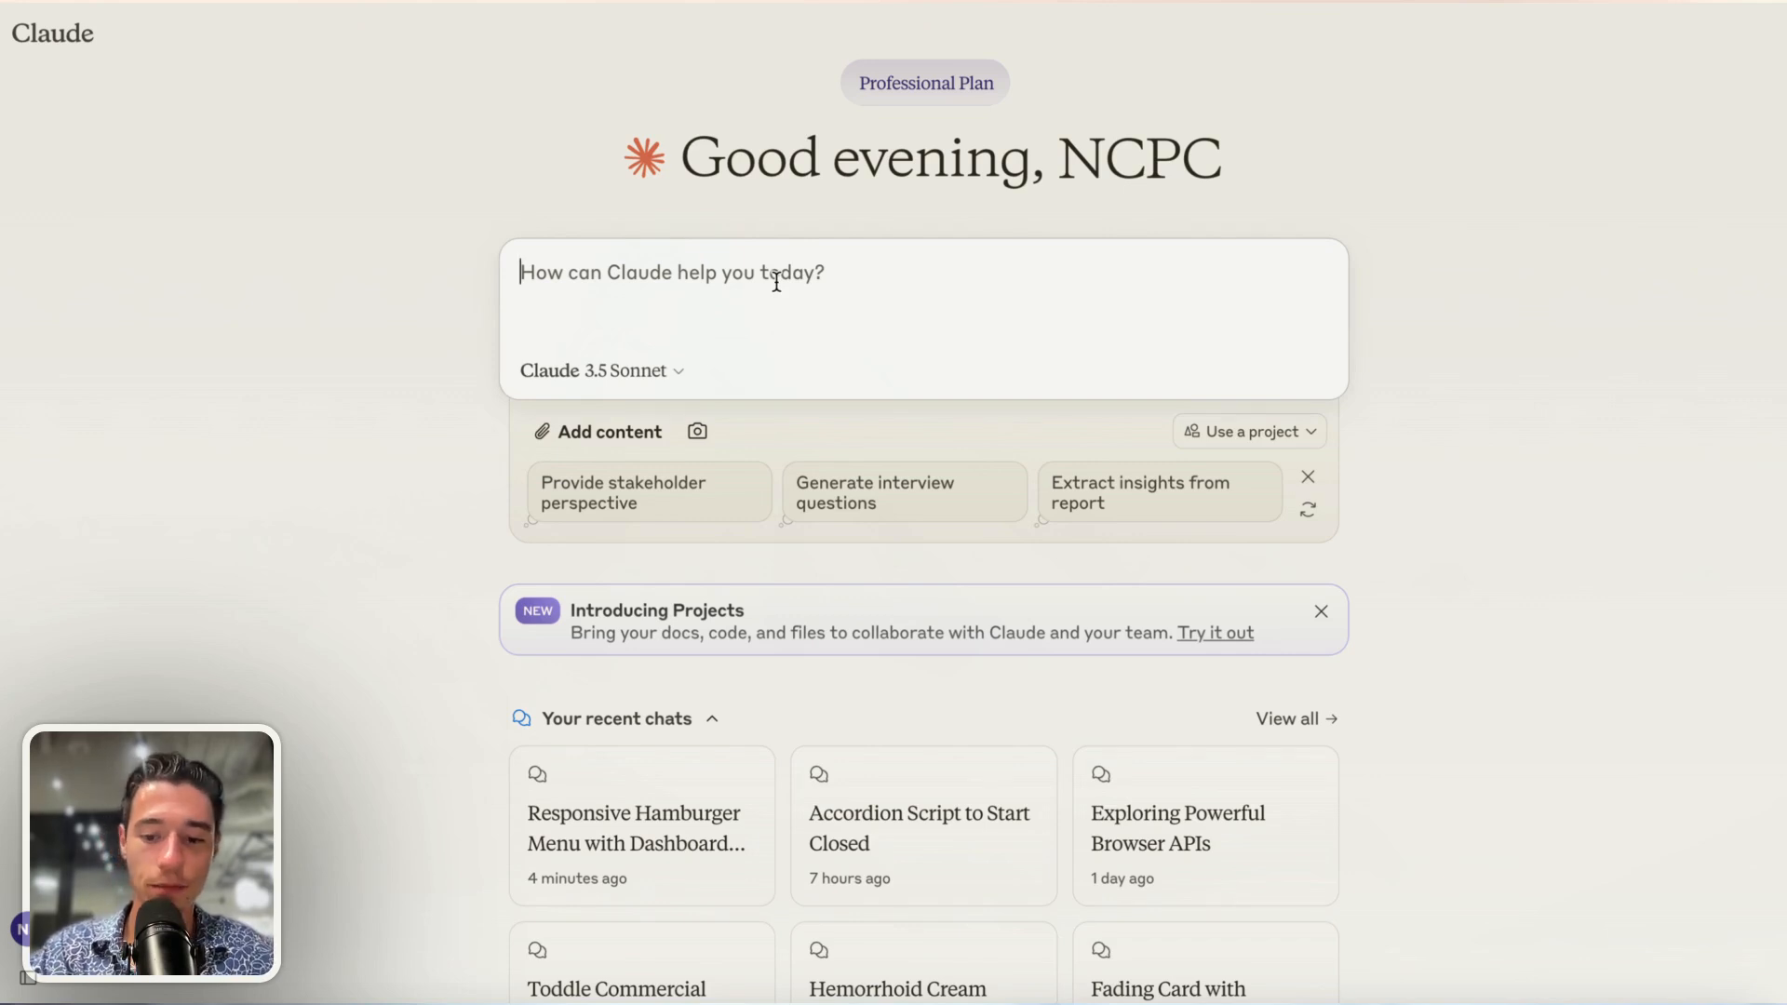
{"action": "type", "text": "make an simp"}
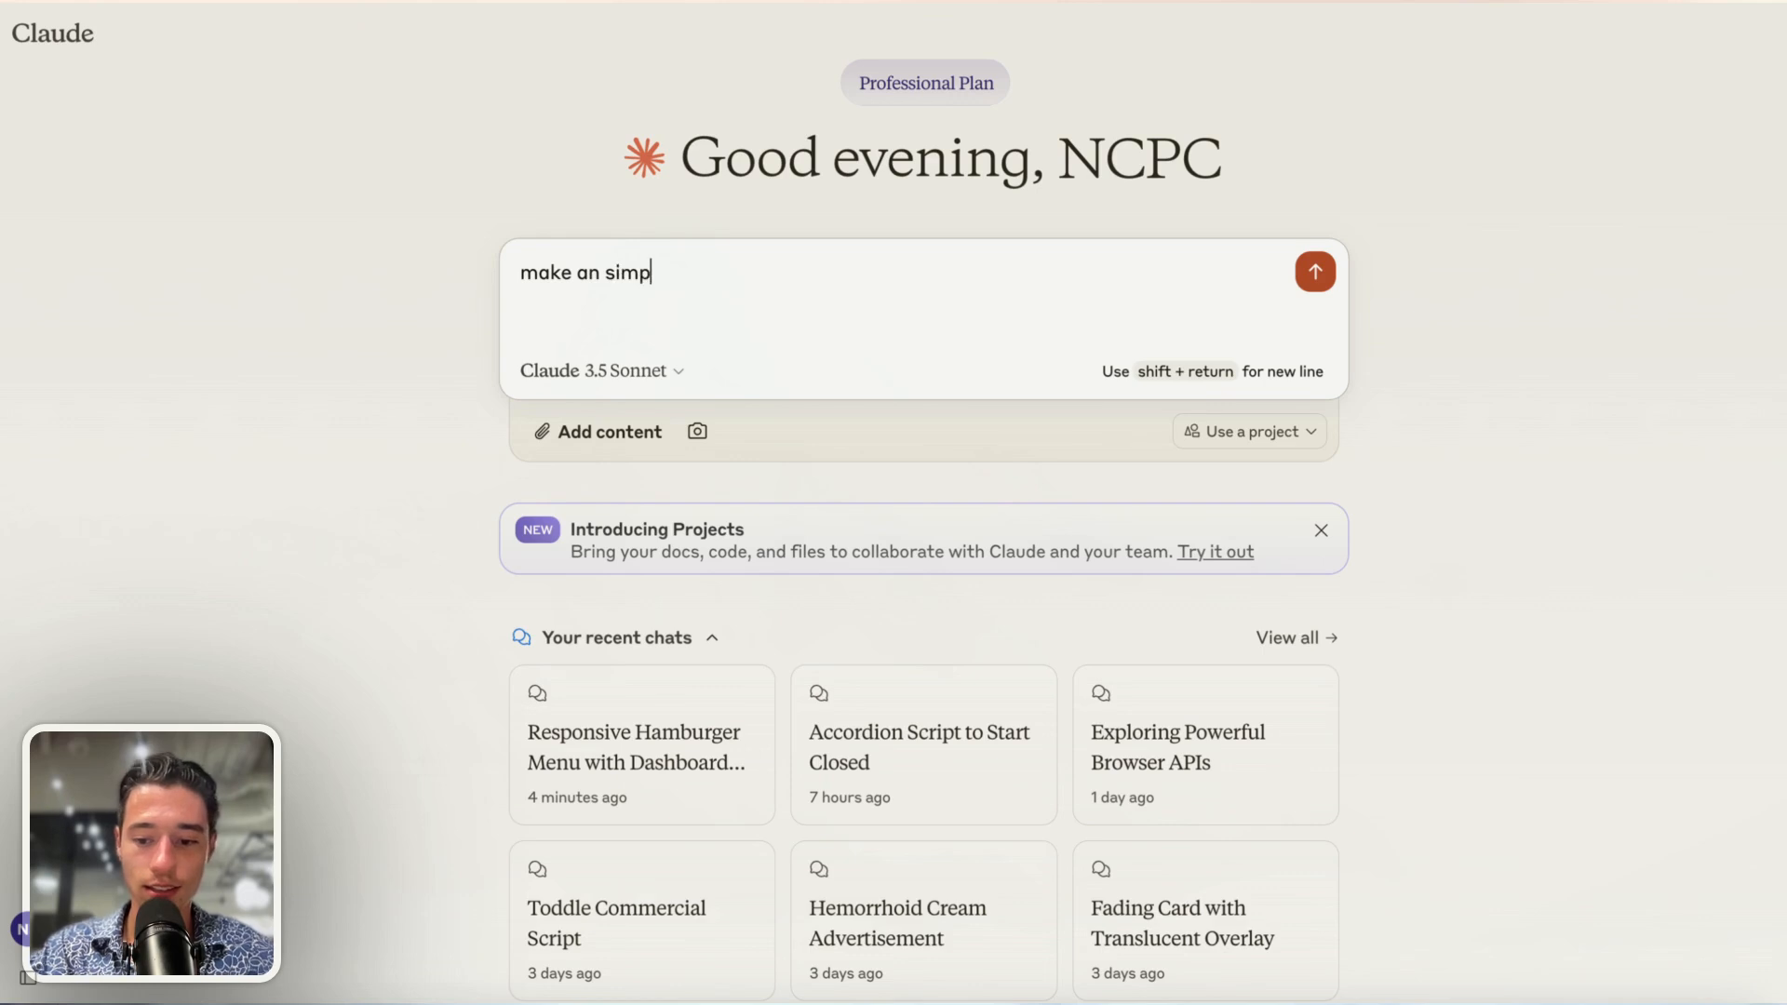
{"action": "type", "text": "le js snippet in vanilla js - that uses the native "}
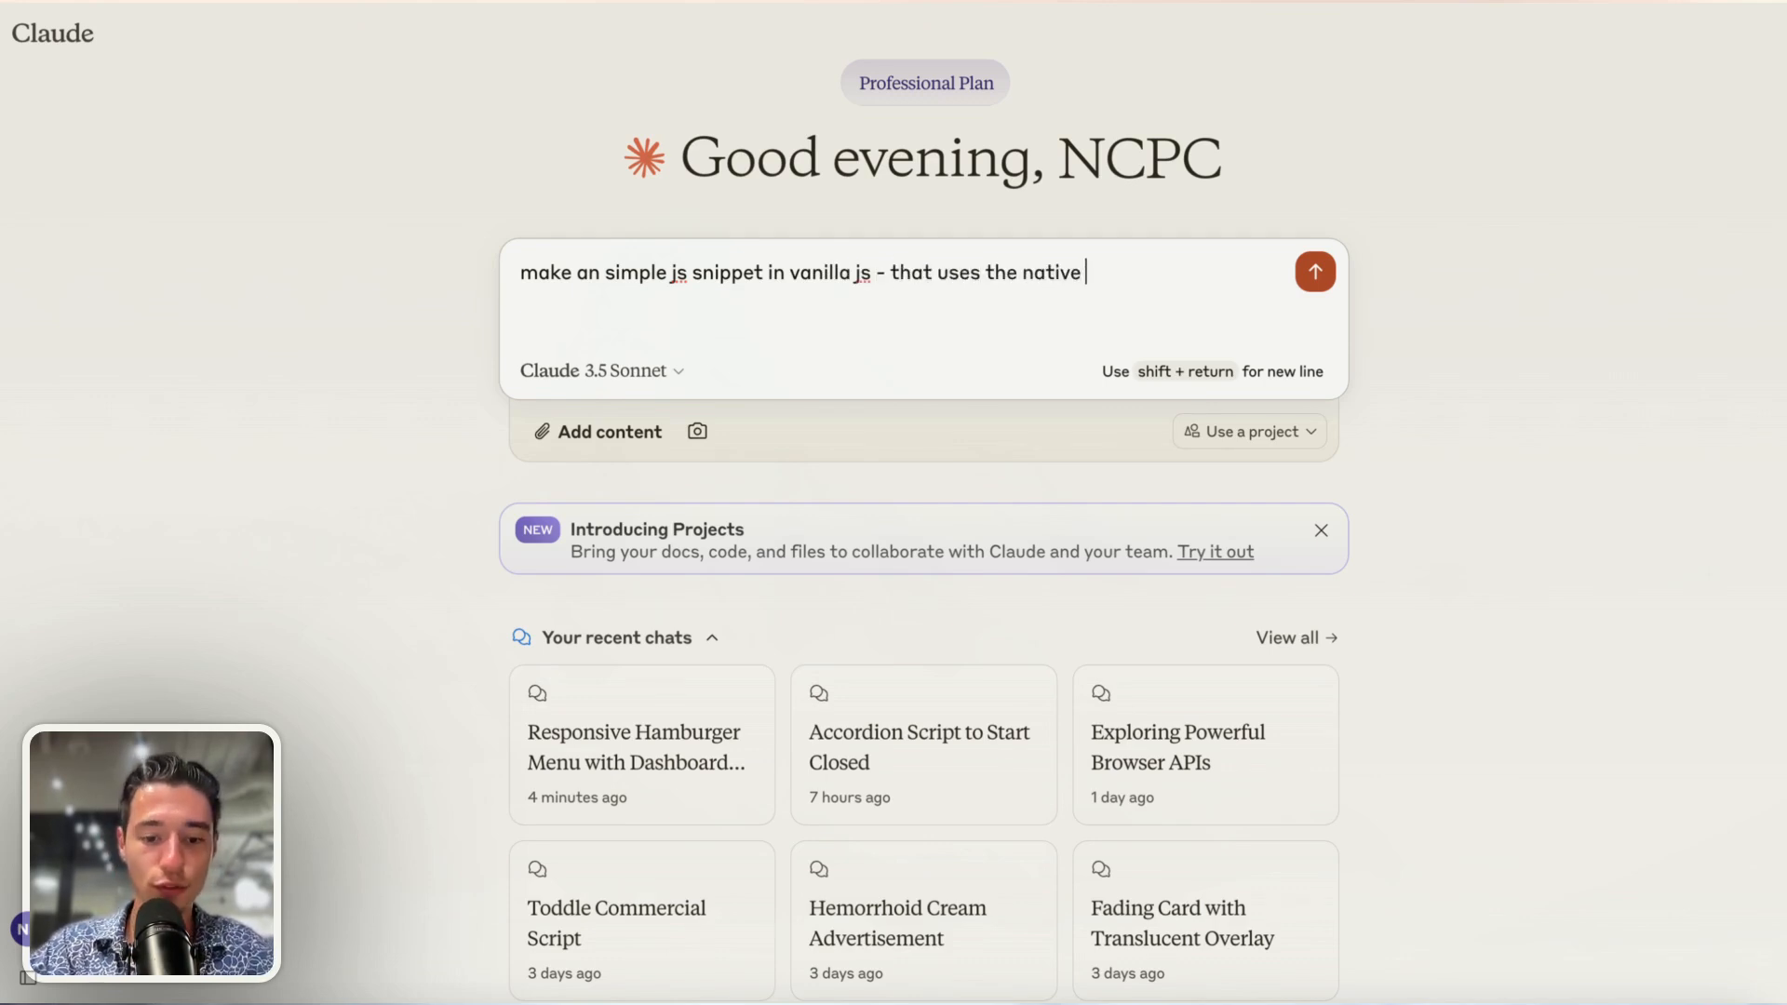
{"action": "type", "text": "browser  TTS"}
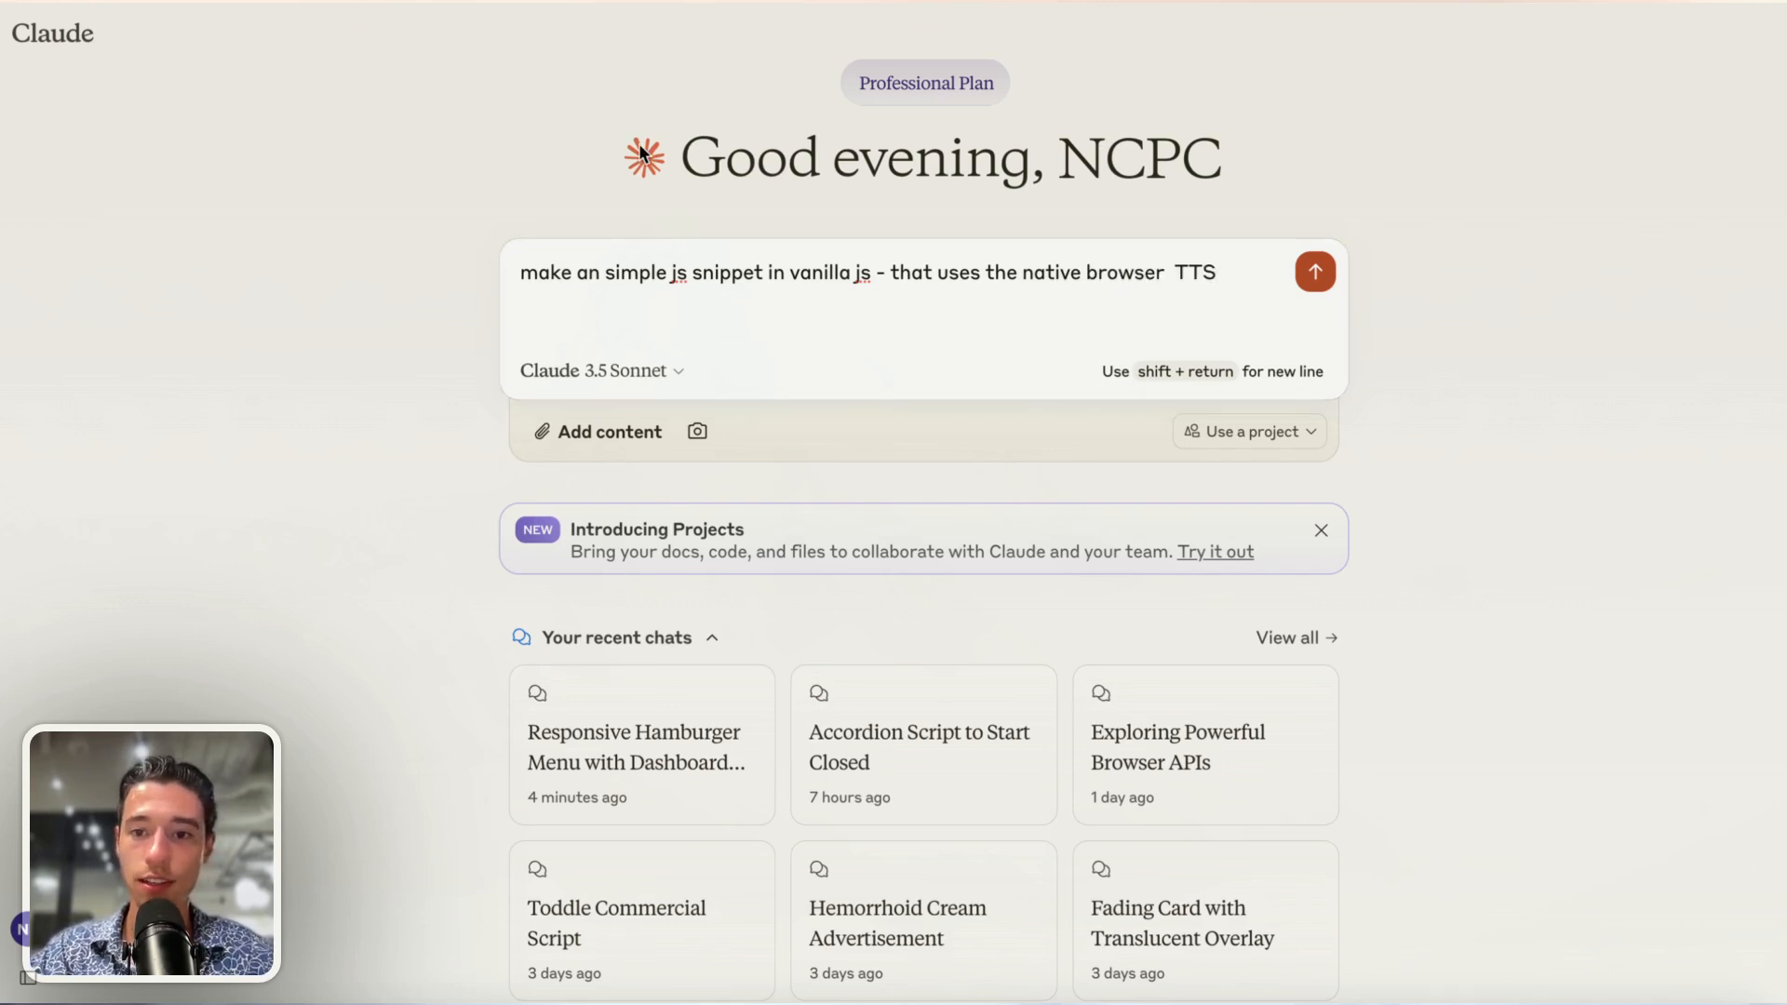
{"action": "left_click", "coordinate": [1202, 288]}
{"action": "left_click", "coordinate": [1174, 273]}
{"action": "key", "text": "BackSpace"}
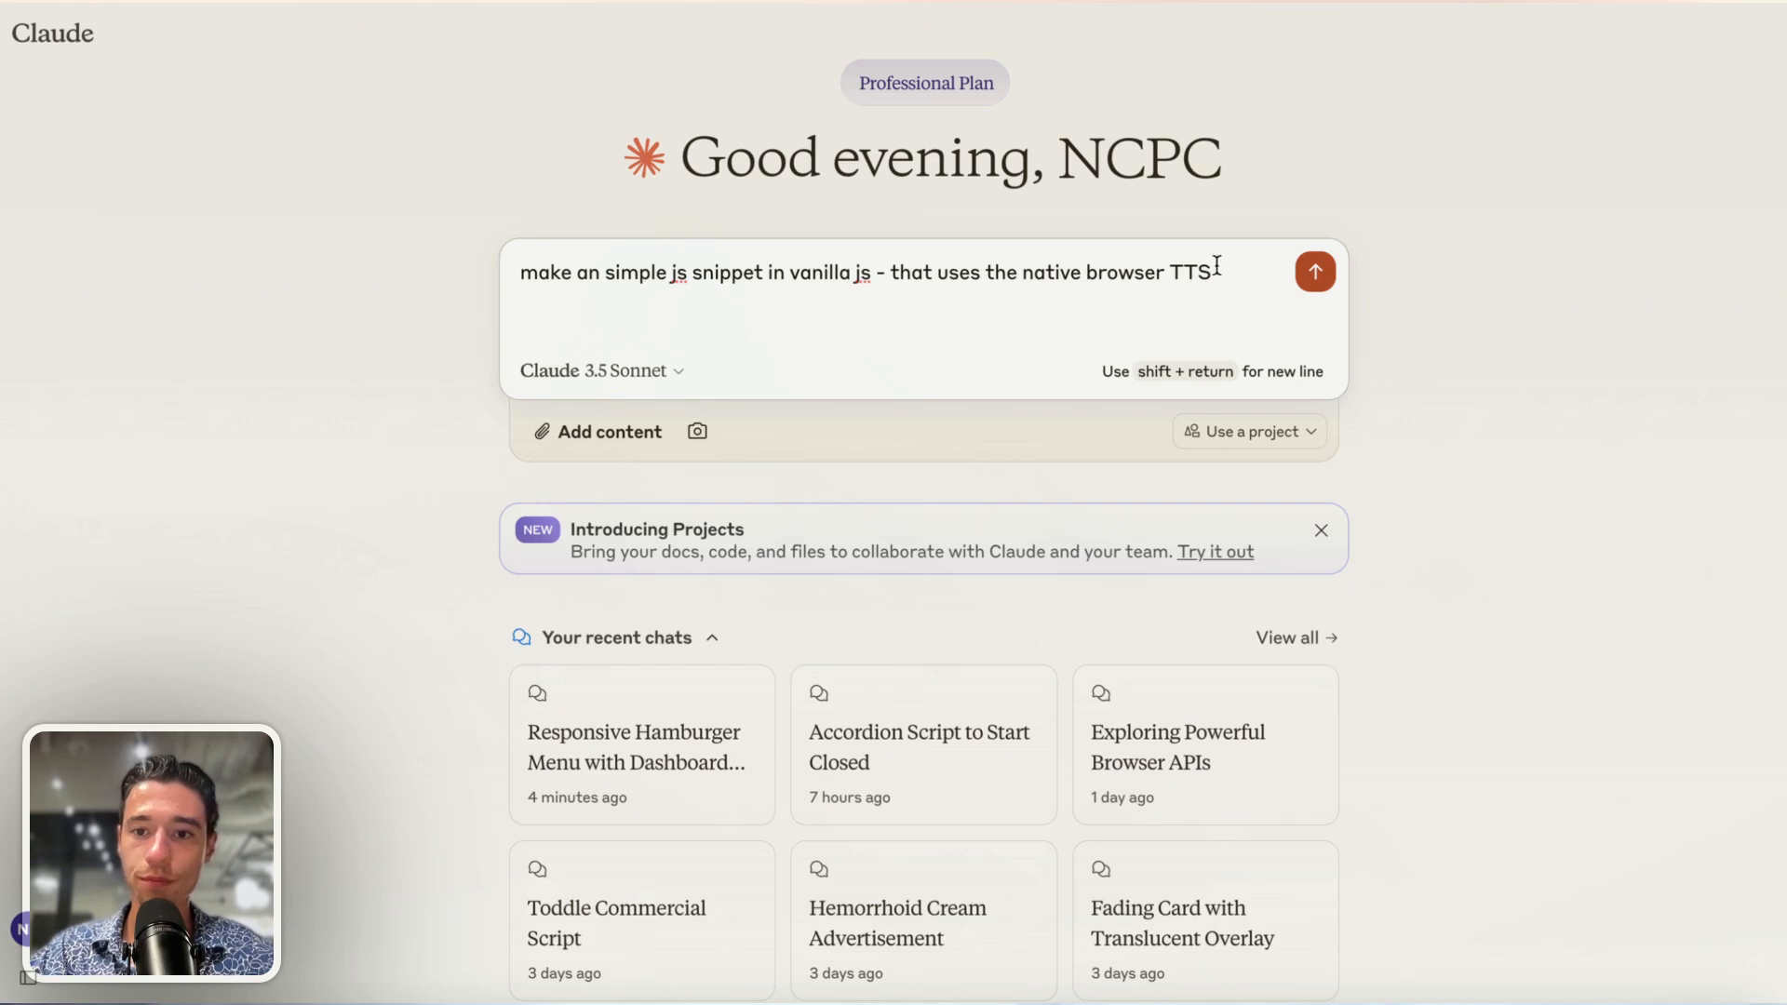
{"action": "left_click", "coordinate": [1238, 269]}
{"action": "type", "text": "AP"}
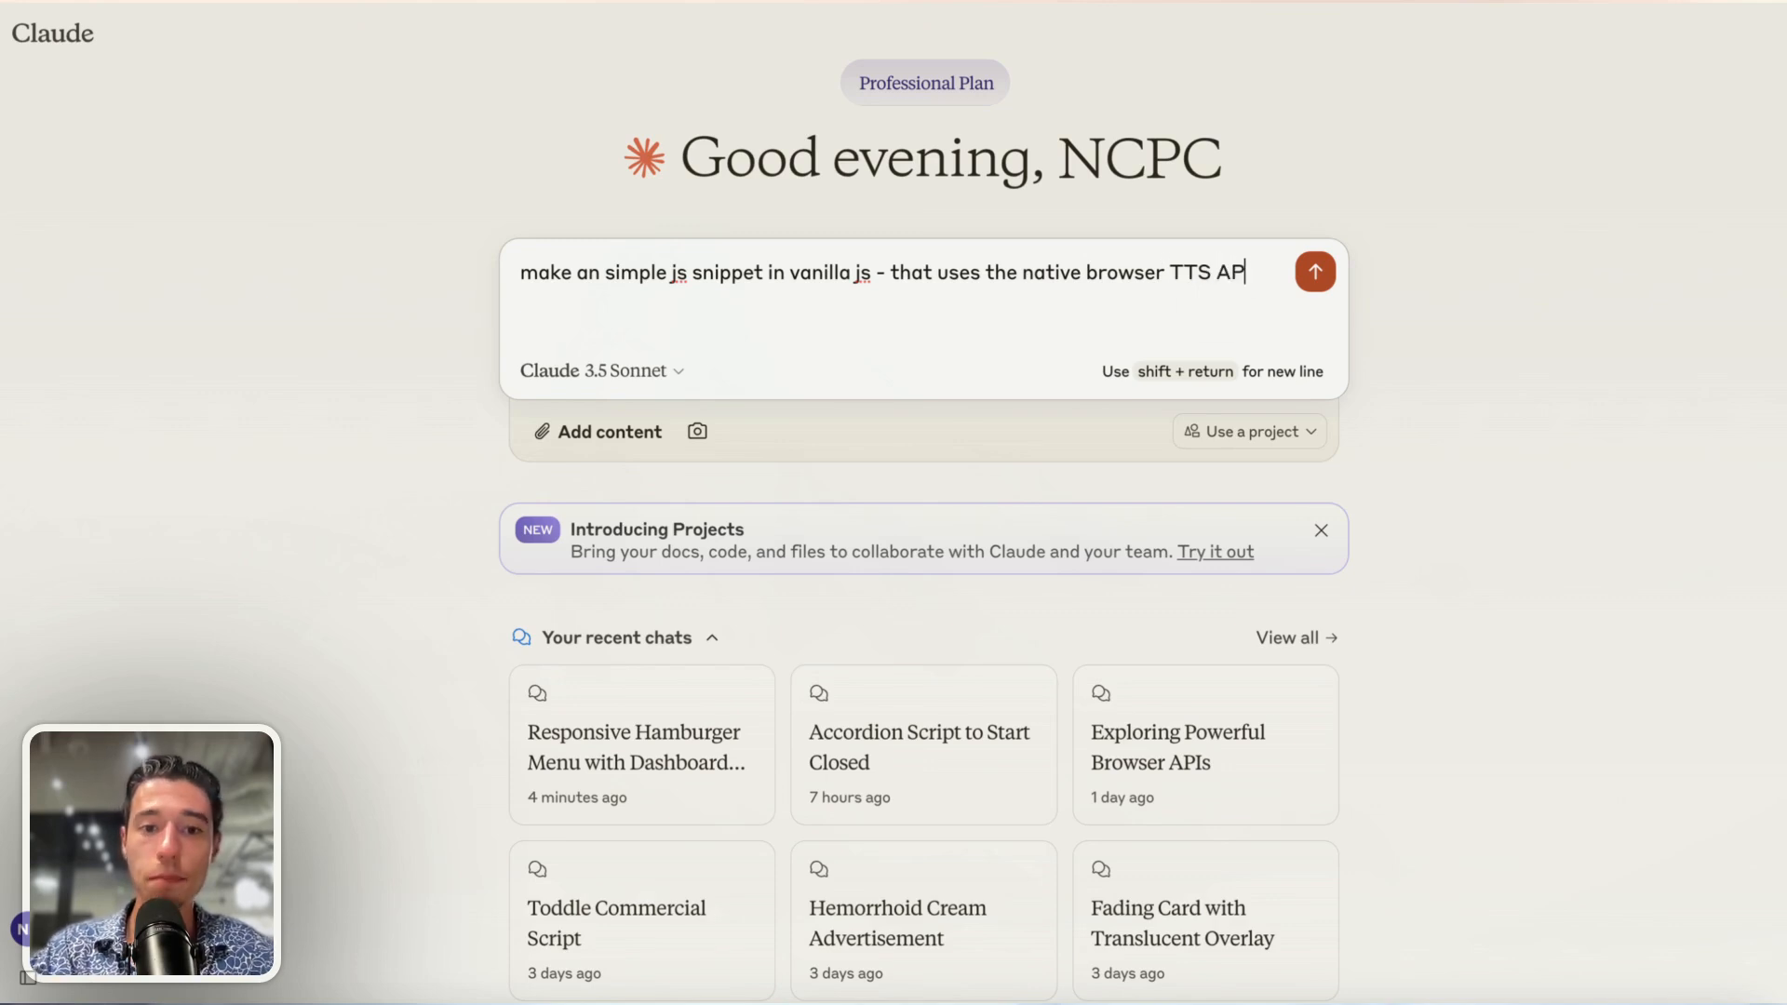
{"action": "type", "text": "I to turn text into "}
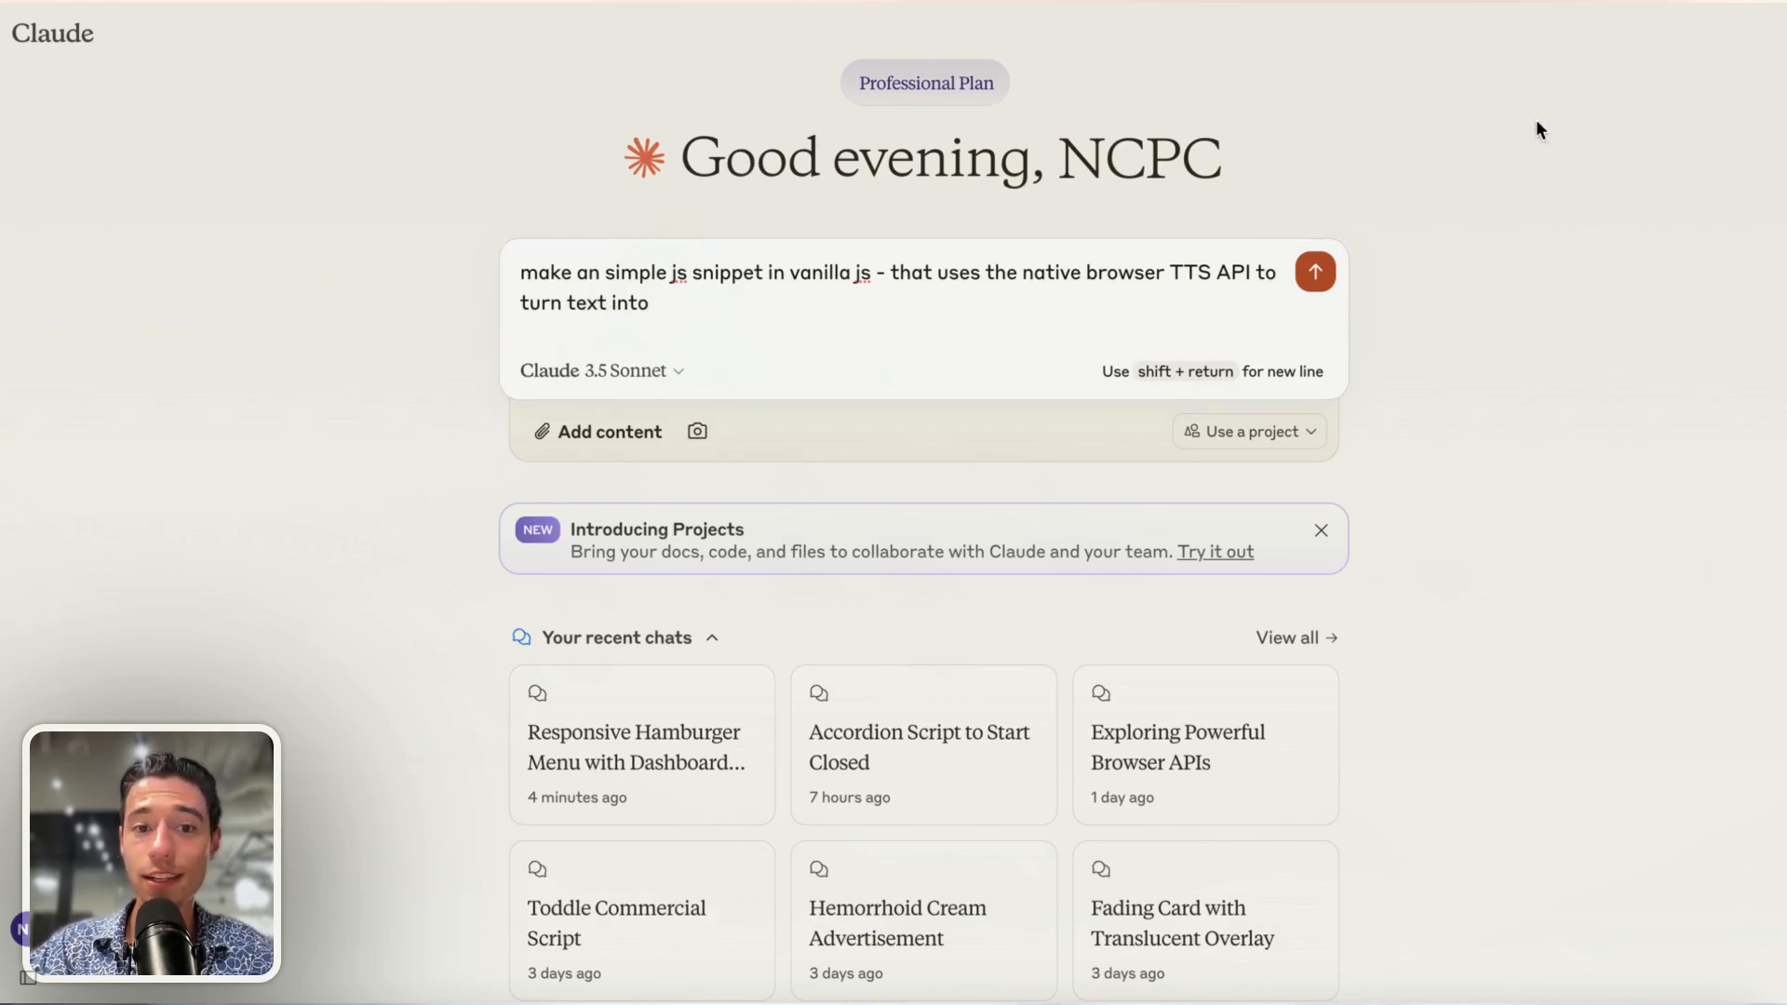
{"action": "type", "text": "spee"}
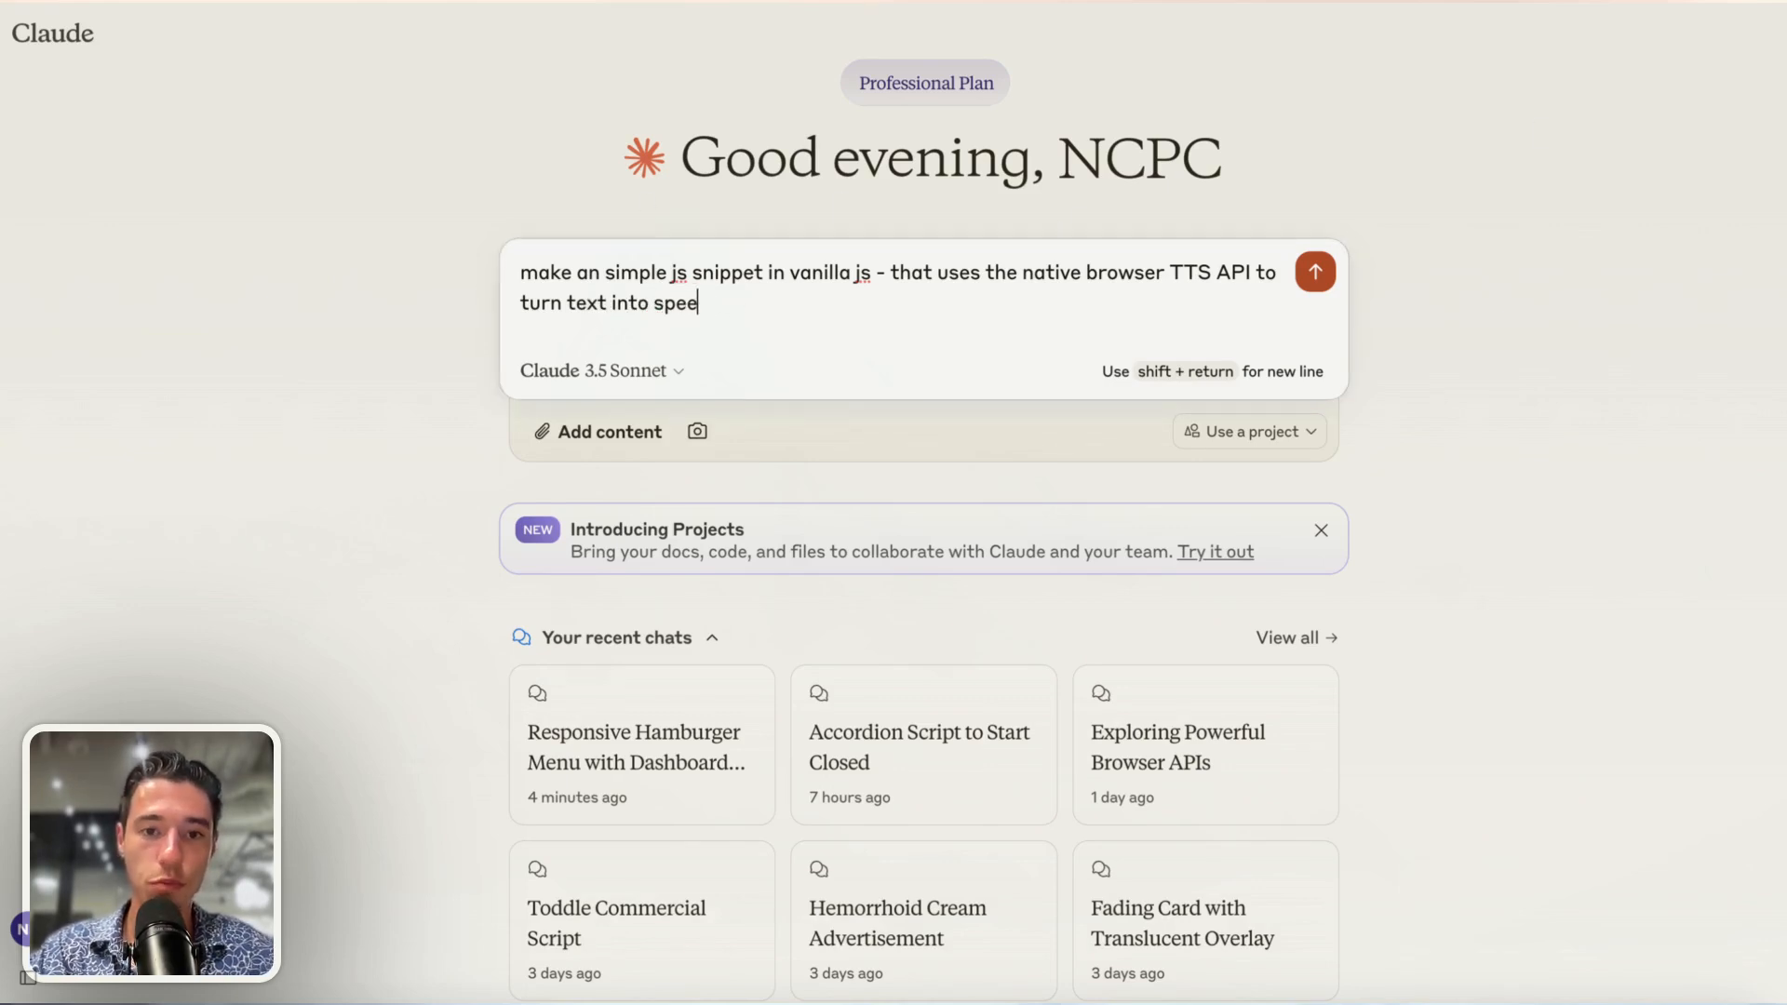
{"action": "type", "text": "ch - ple"}
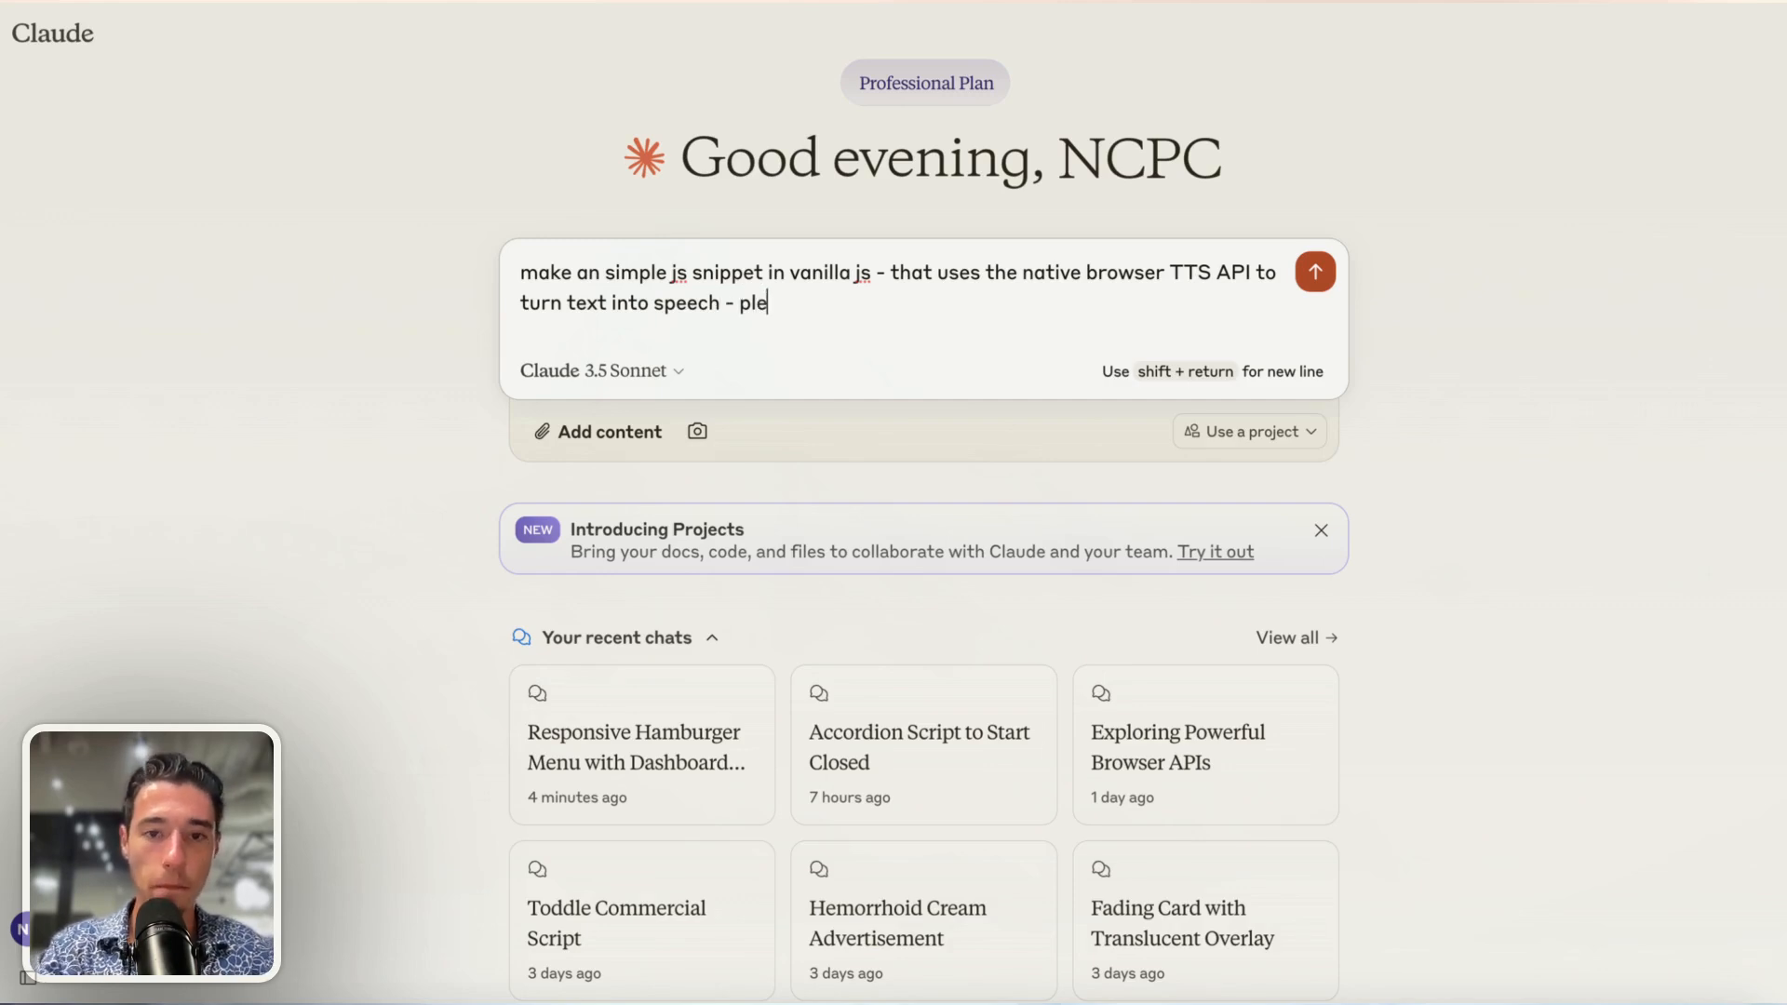
- Extend the prompt with "please don't use any functions - I just want pale JS, as minimal as possible - thx ;-)" and send it
{"action": "type", "text": "ase don;t us"}
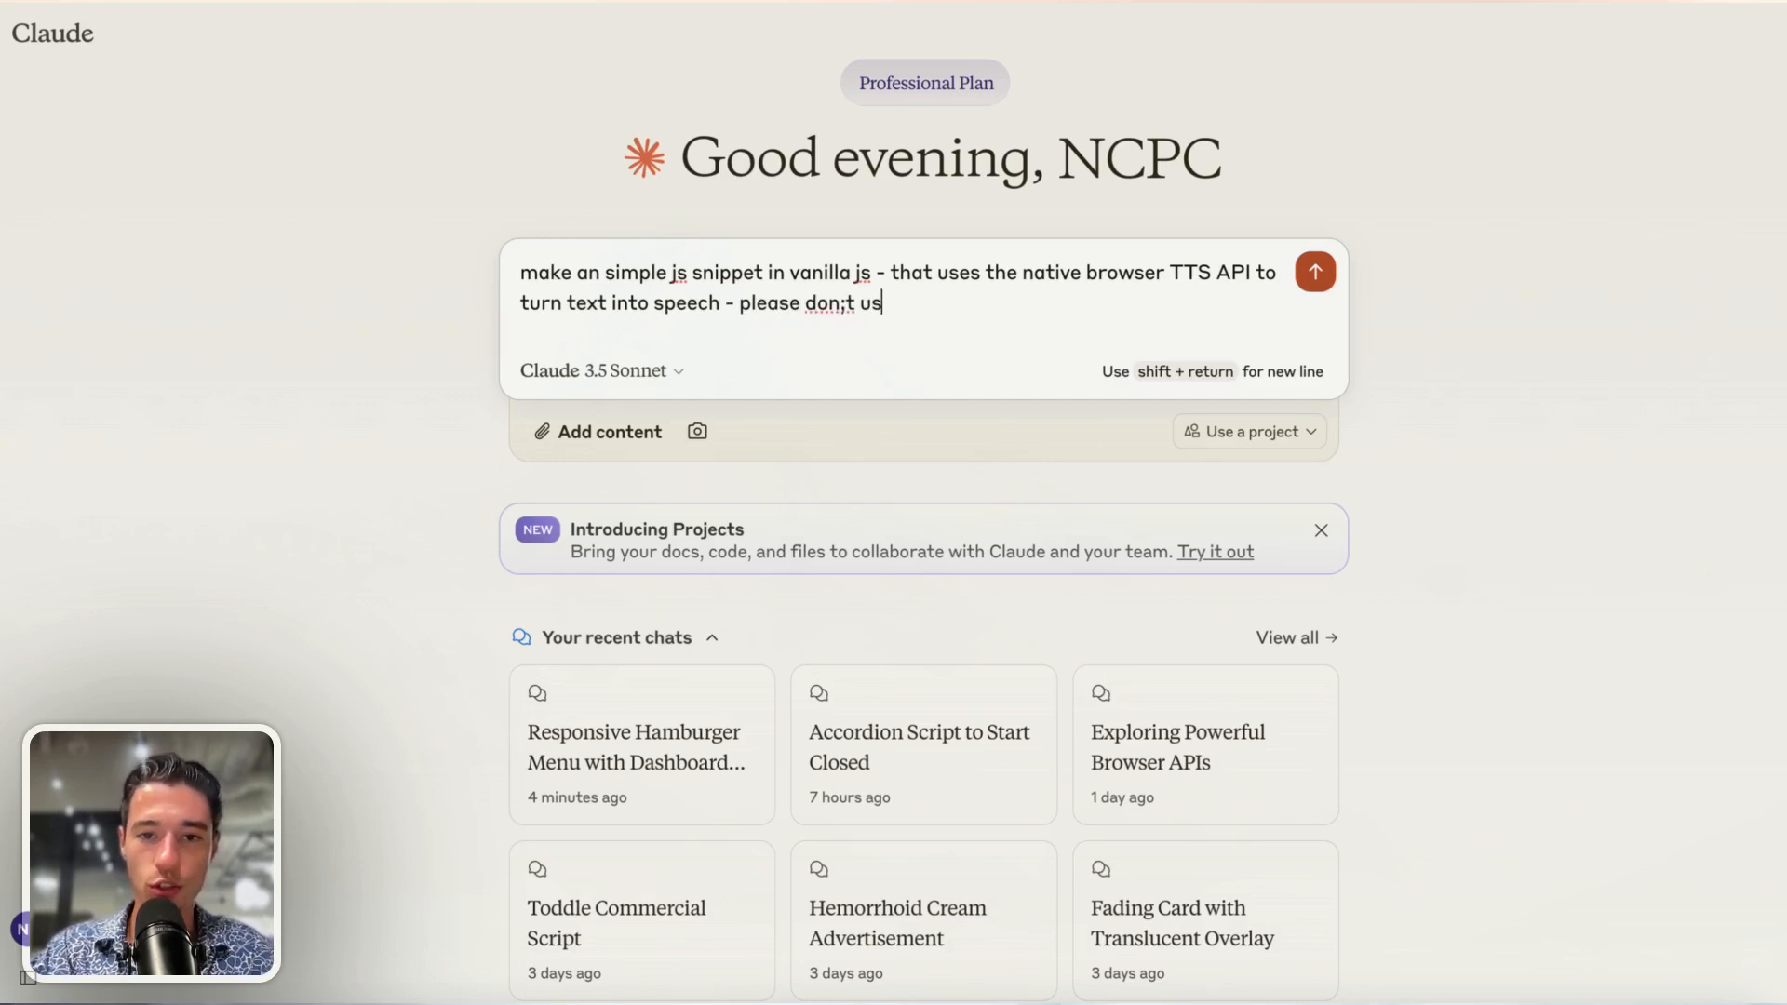
{"action": "type", "text": "e any functions"}
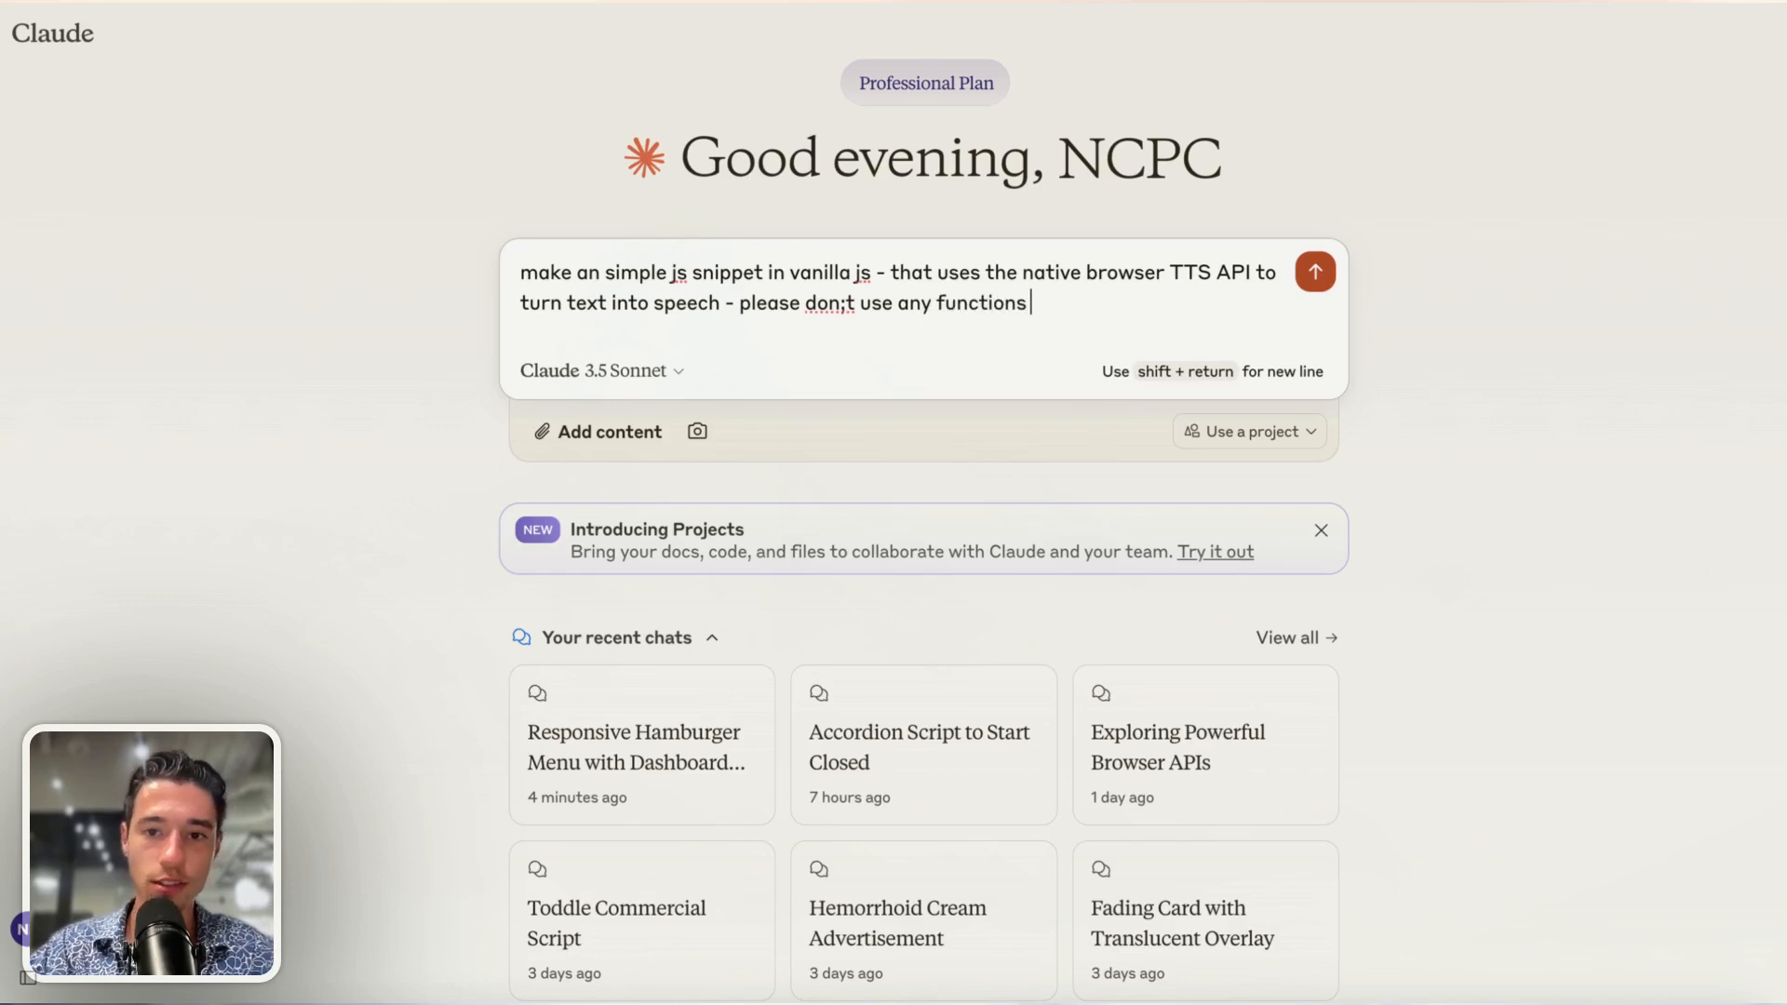
{"action": "type", "text": " - I just want pale JS"}
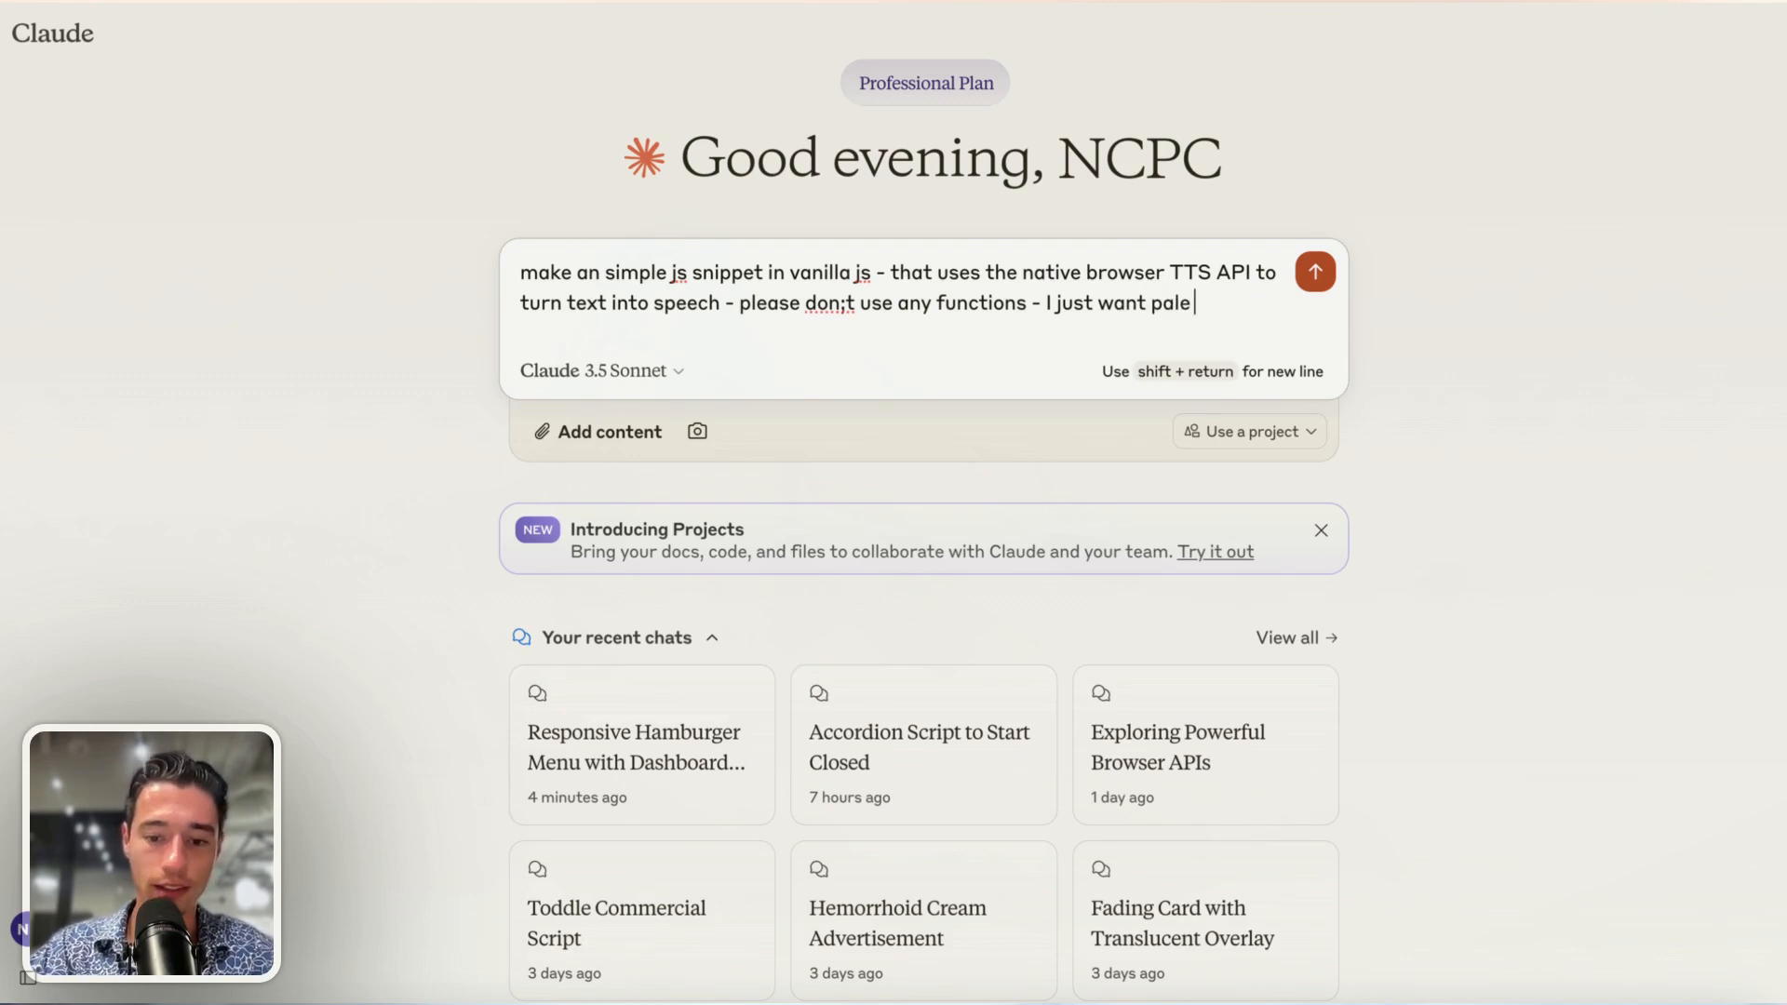
{"action": "left_click", "coordinate": [851, 303]}
{"action": "key", "text": "BackSpace"}
{"action": "type", "text": "'"}
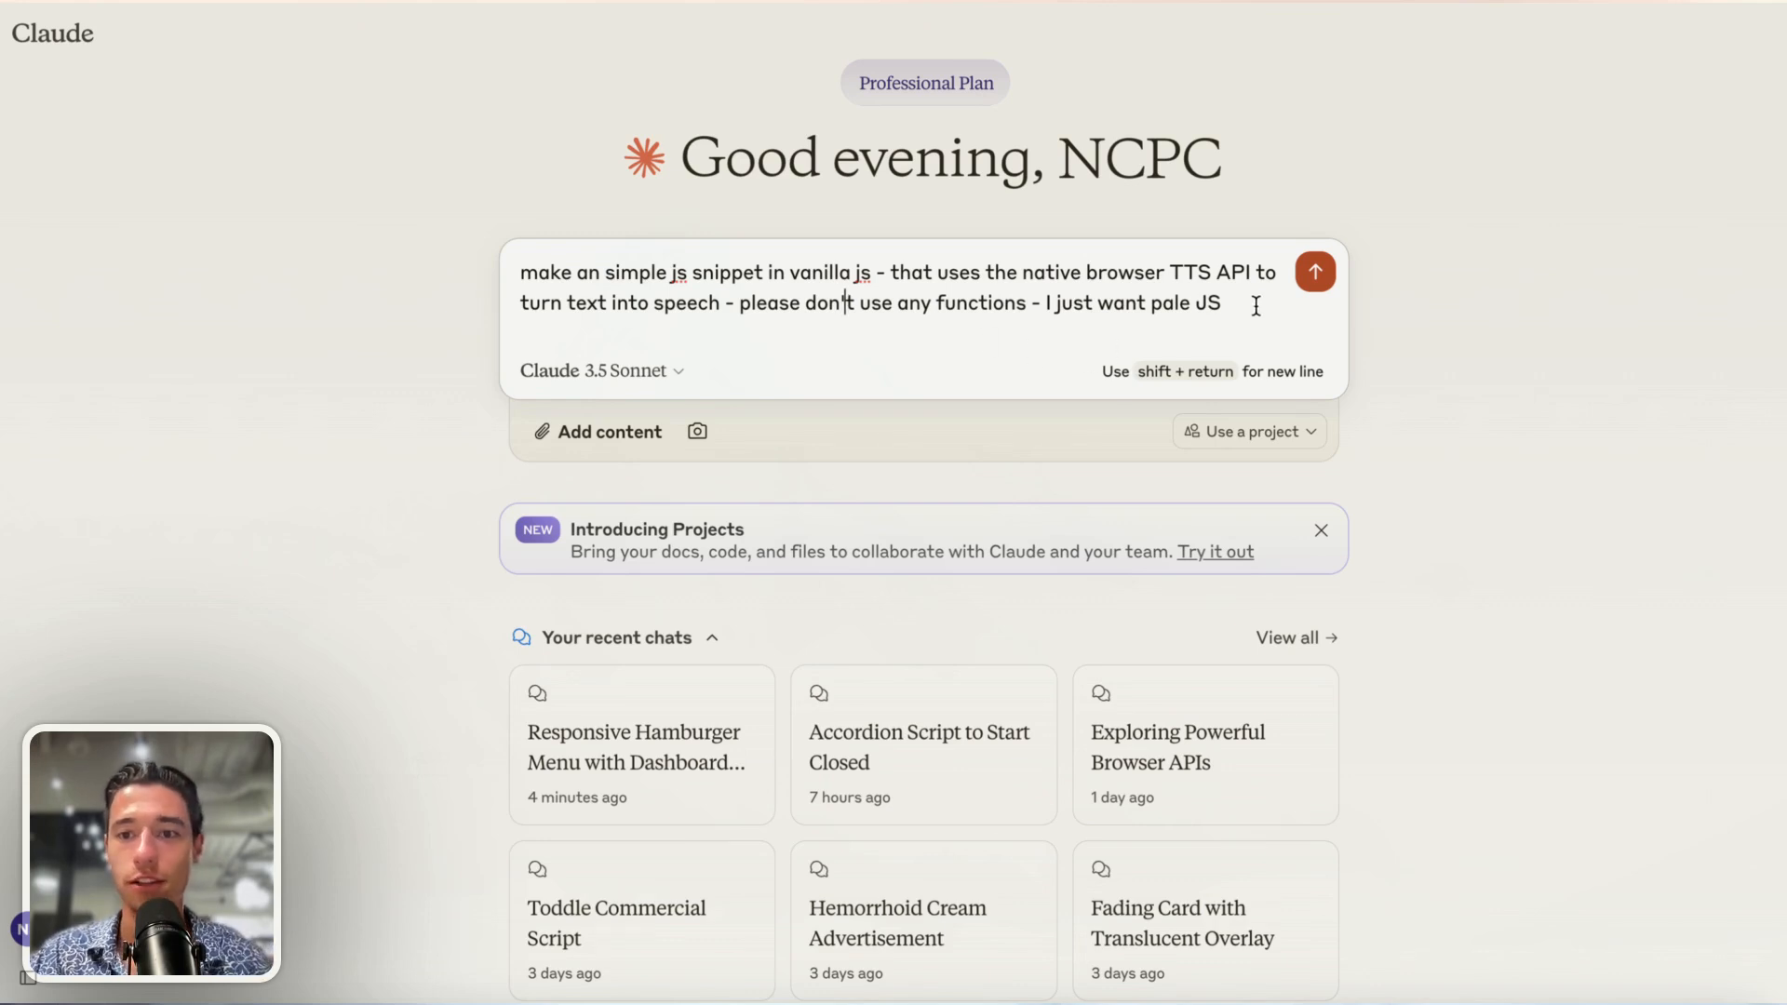
{"action": "type", "text": "as min"}
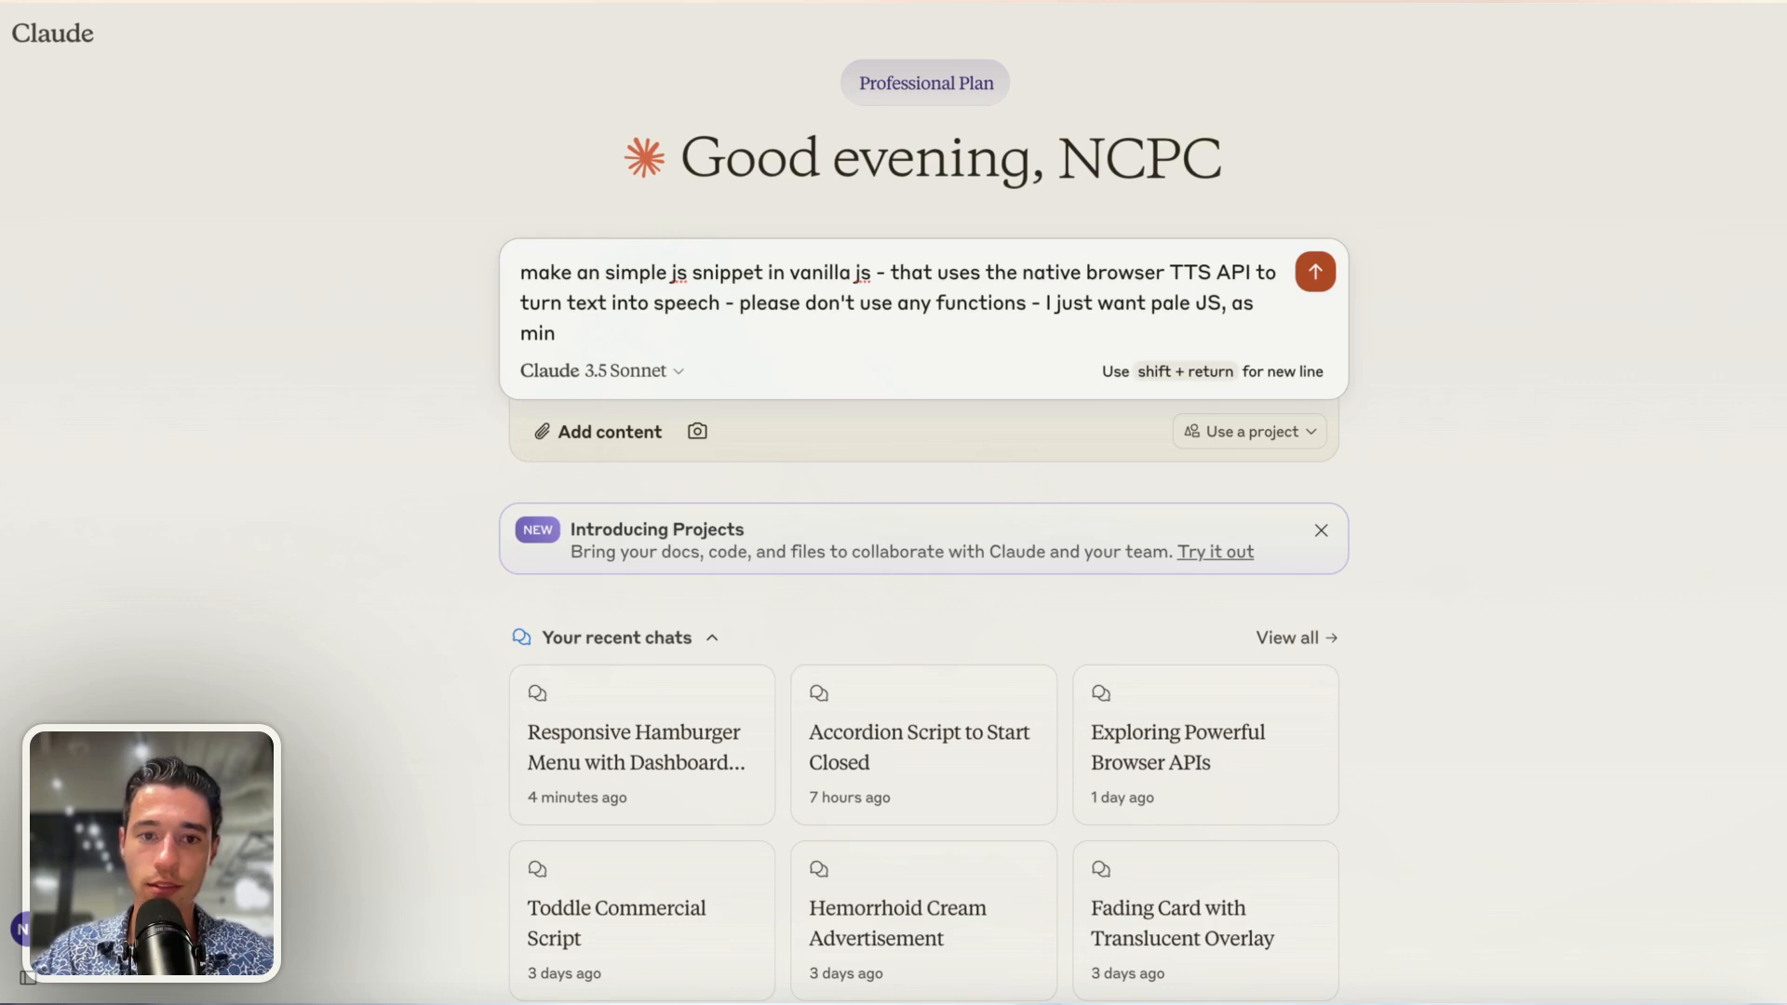
{"action": "type", "text": "imal as possible - thx ;-)"}
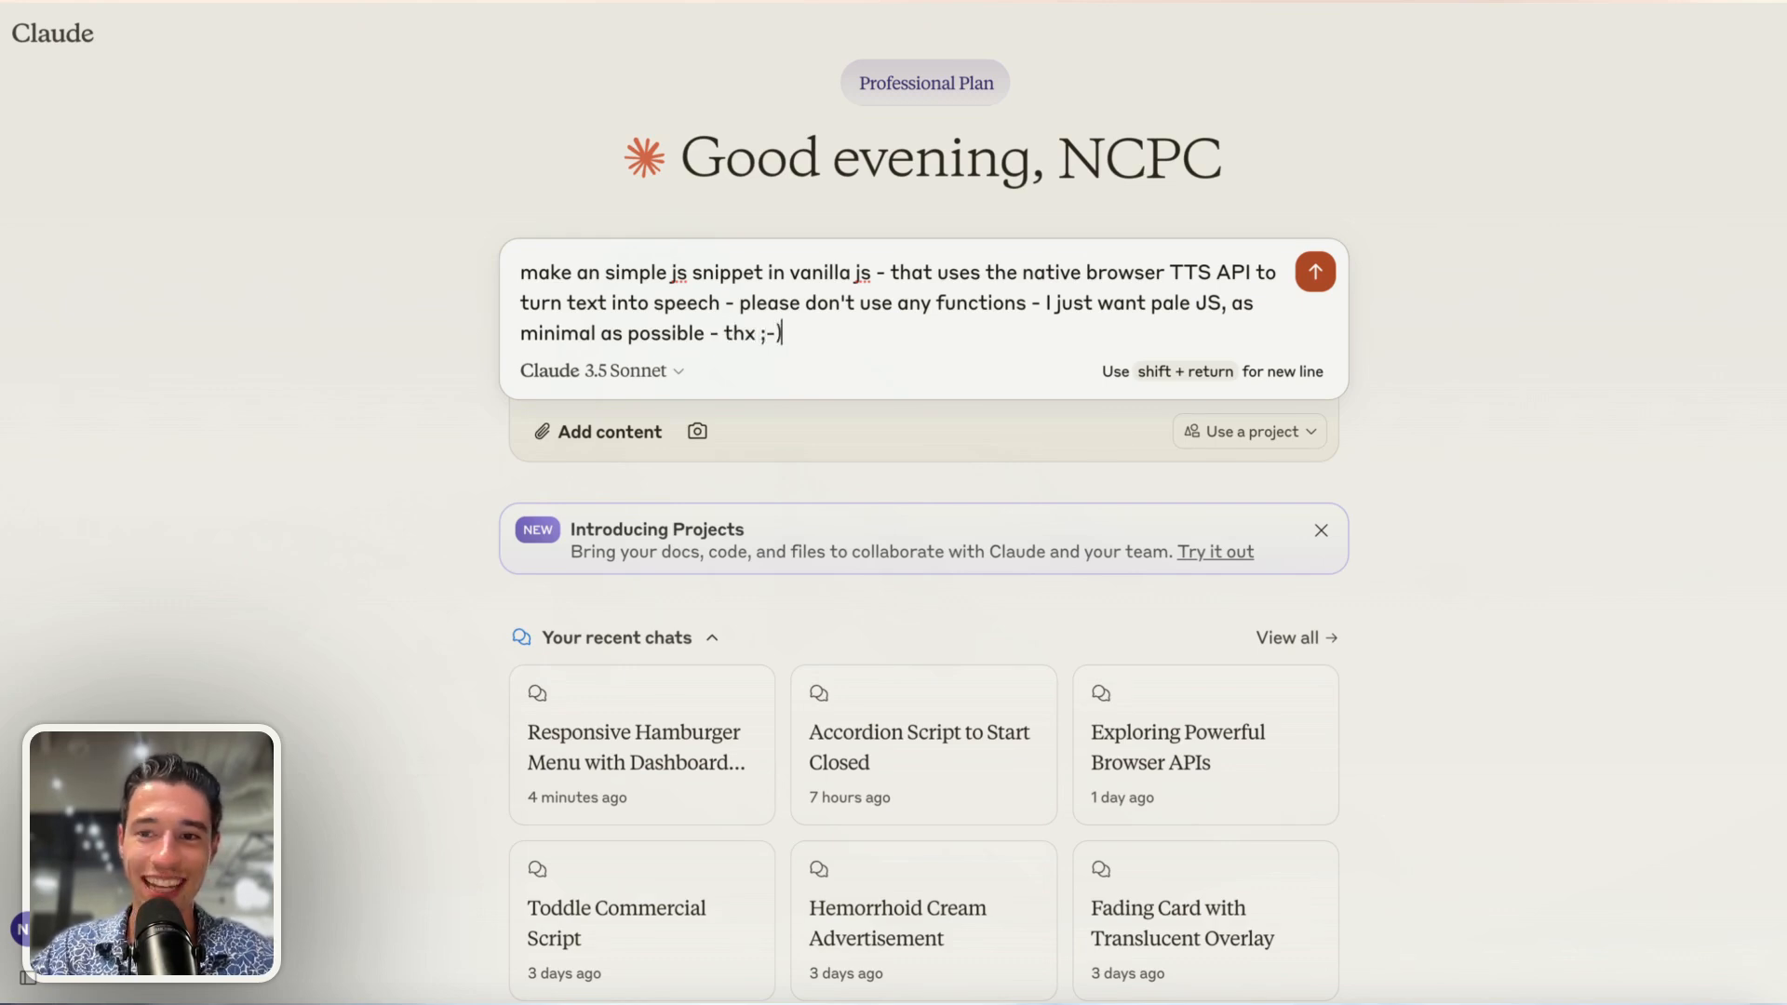
{"action": "key", "text": "Return"}
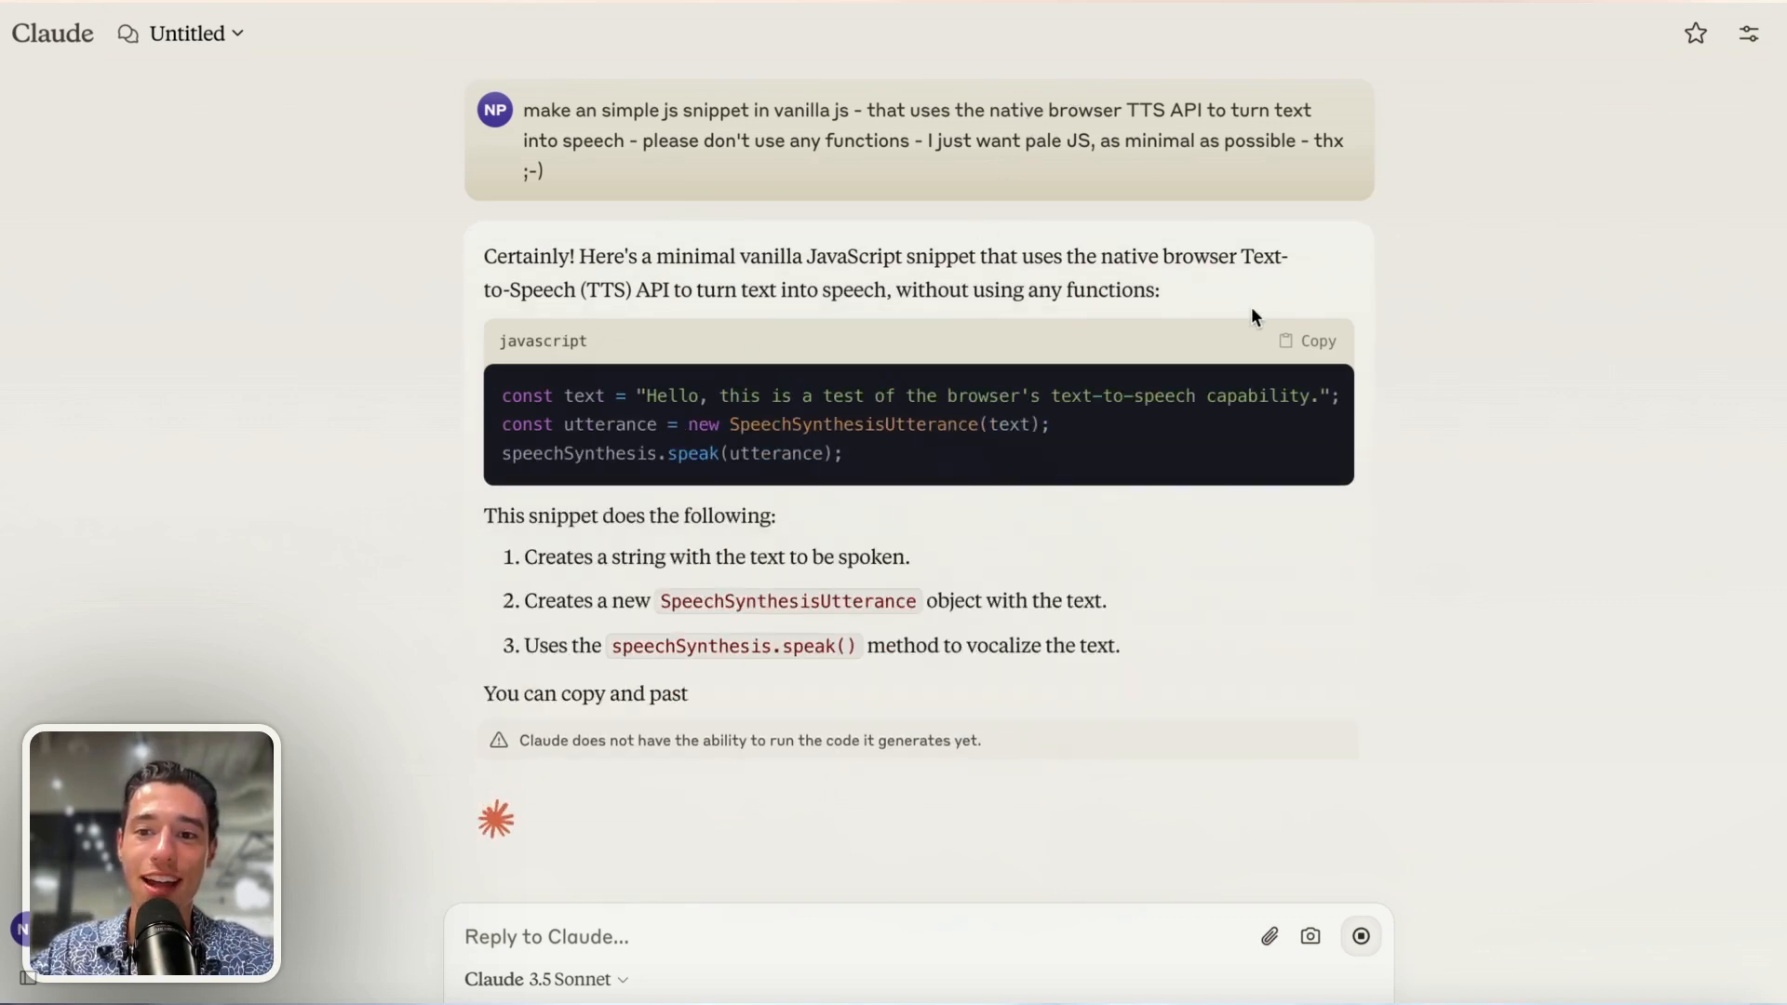
- Copy the generated JavaScript text-to-speech snippet and switch back to the browser_tts project
{"action": "scroll", "coordinate": [1126, 465], "scroll_direction": "up", "scroll_amount": 2}
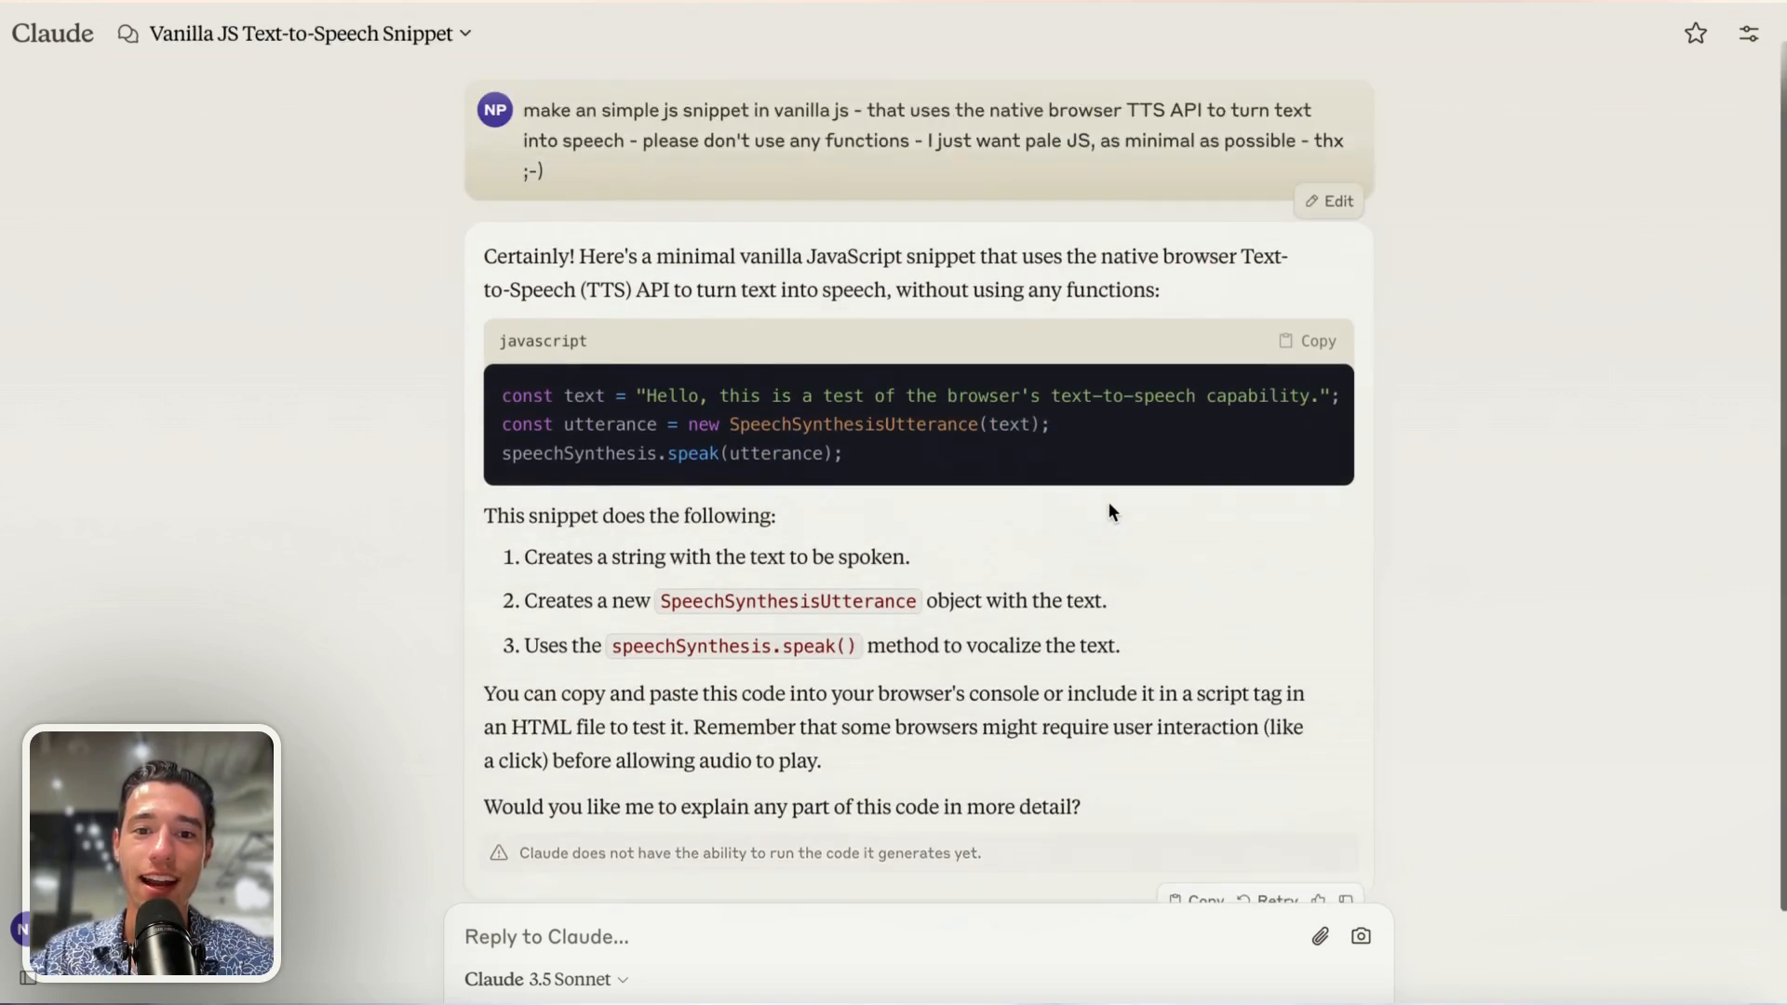
{"action": "left_click", "coordinate": [1309, 342]}
{"action": "mouse_move", "coordinate": [4, 391]}
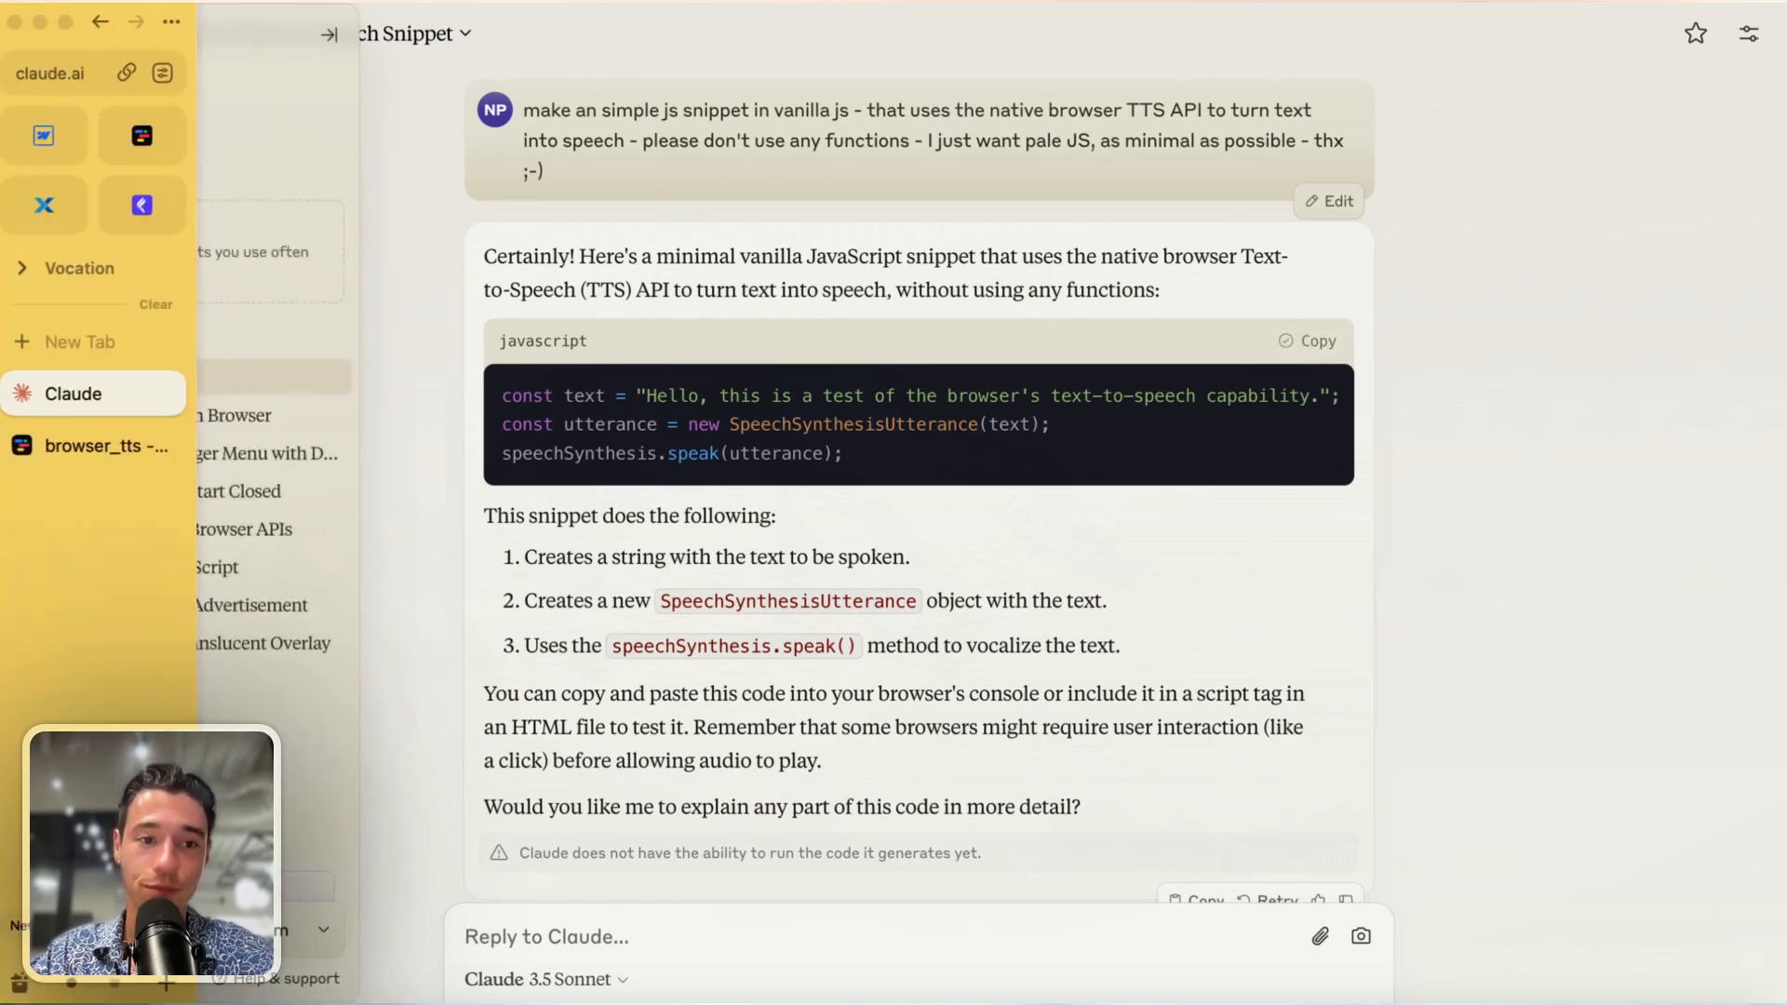
{"action": "left_click", "coordinate": [86, 445]}
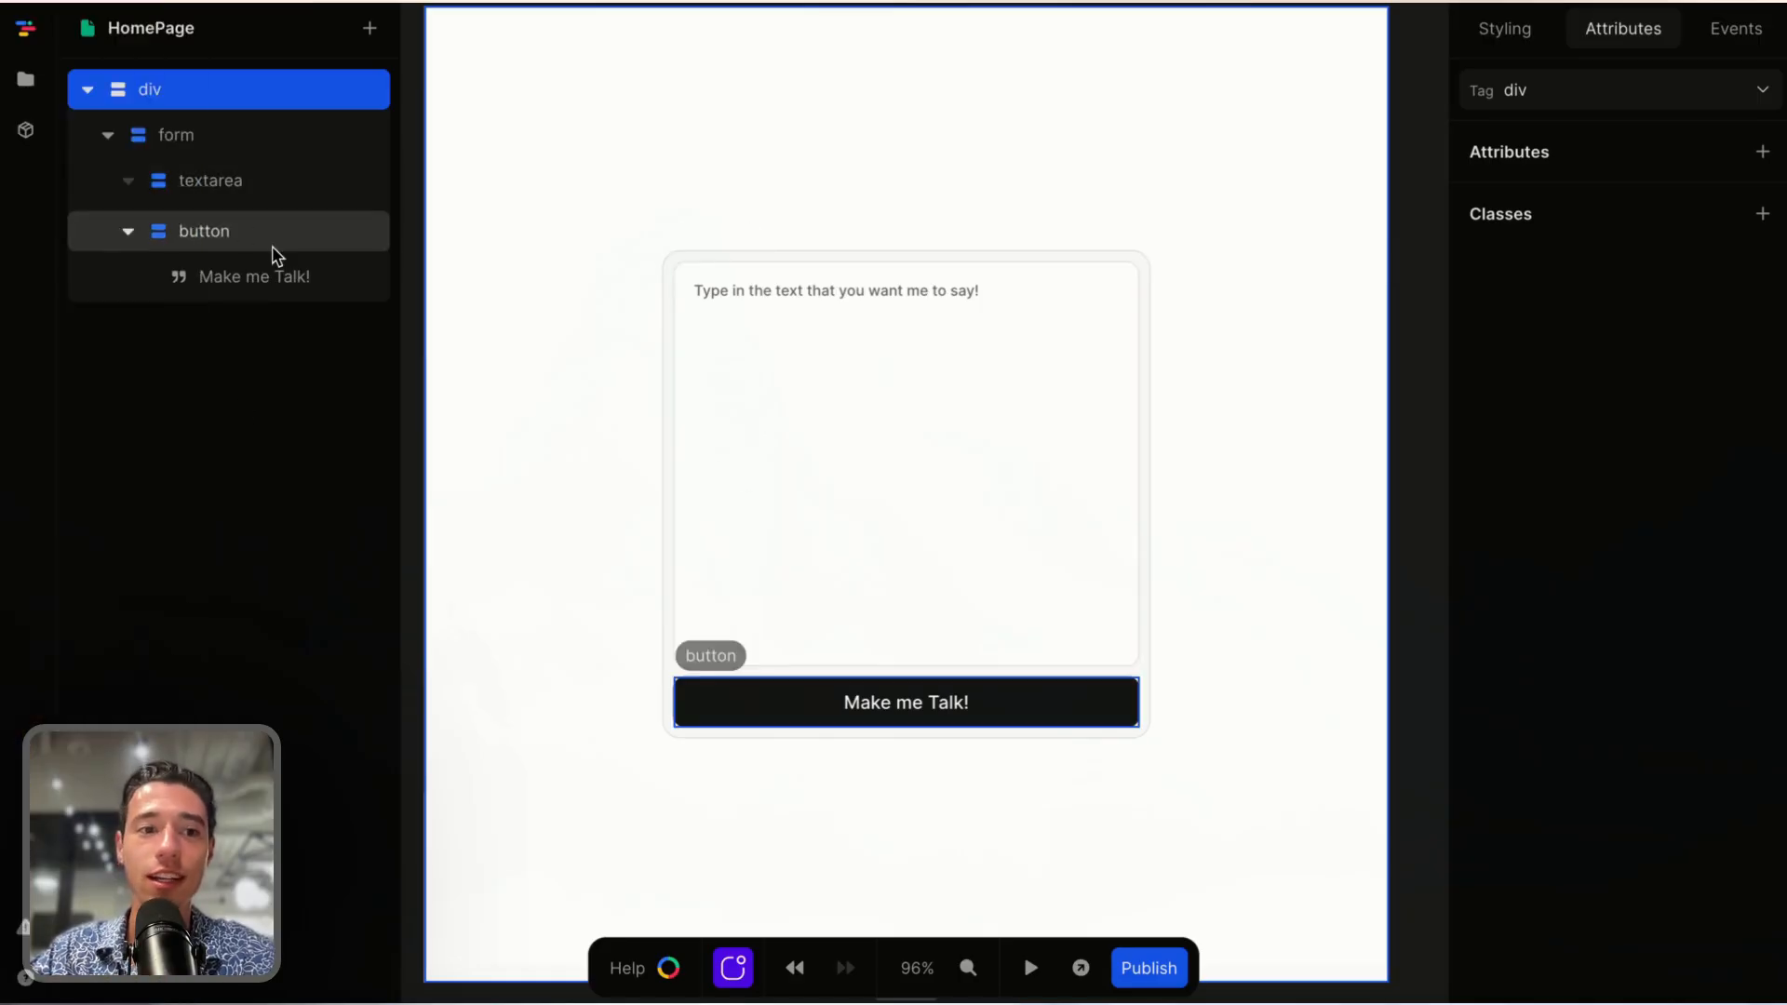
- Create a custom action named "tts" in the project
{"action": "left_click", "coordinate": [33, 83]}
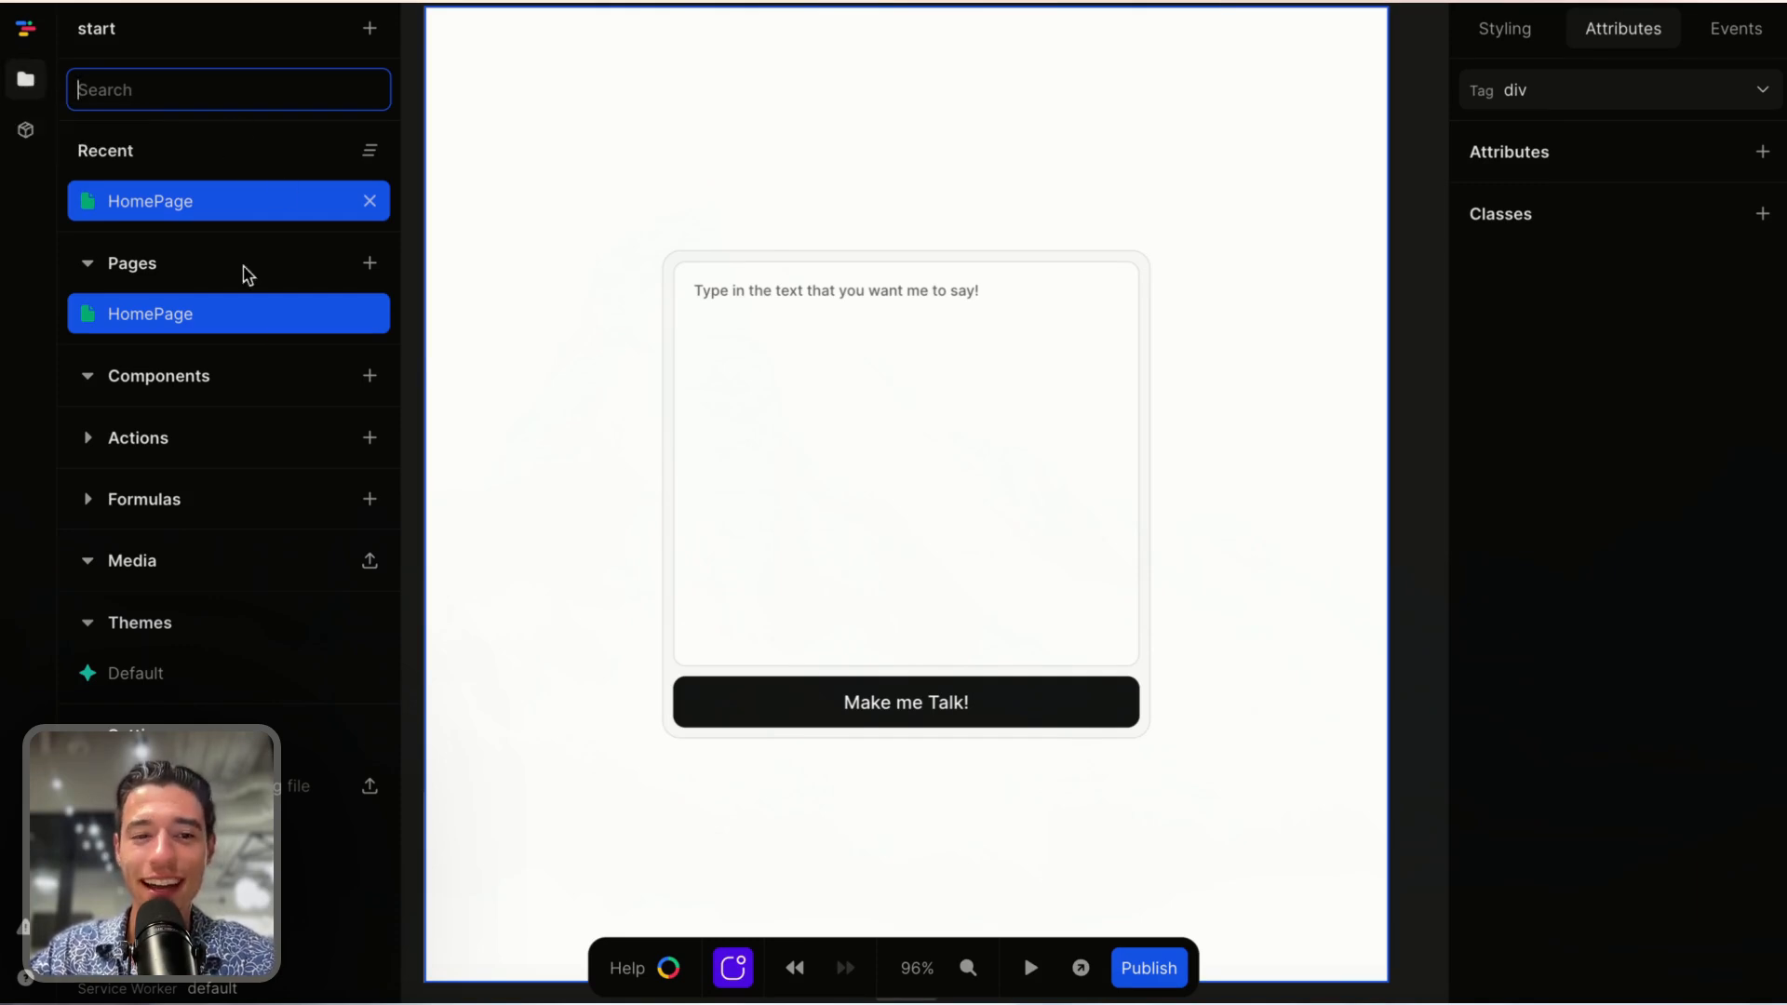
{"action": "left_click", "coordinate": [370, 438]}
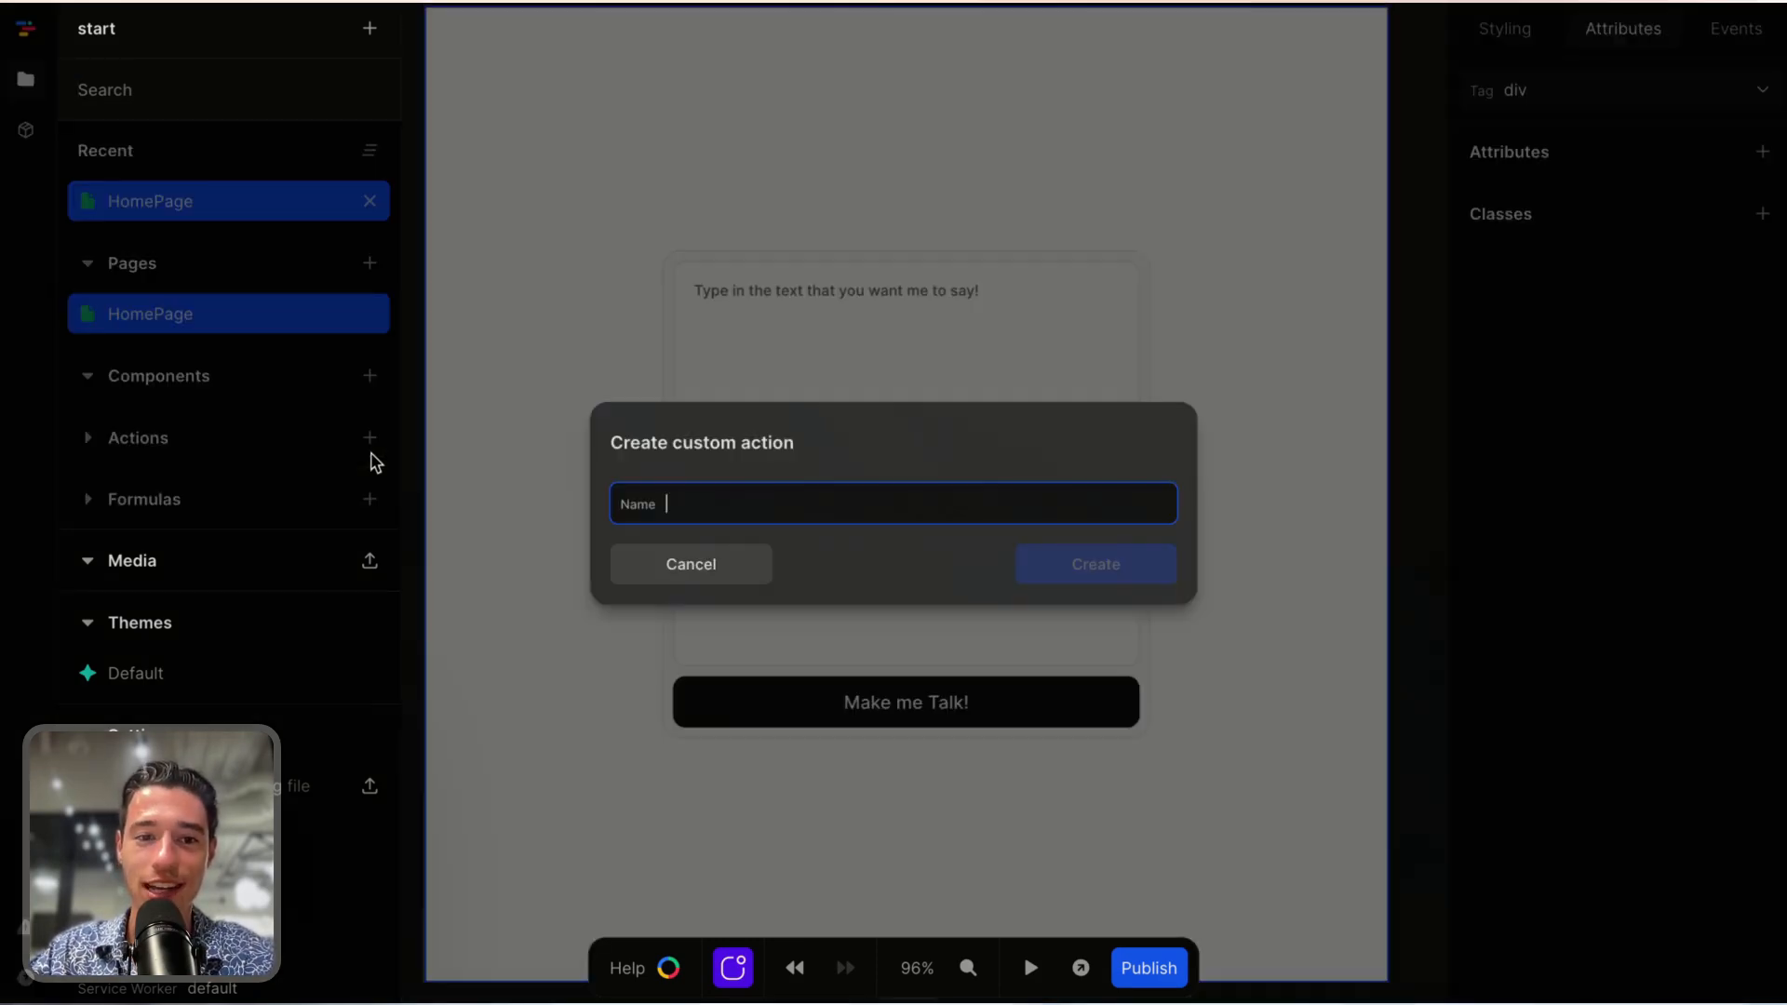
{"action": "left_click", "coordinate": [1518, 290]}
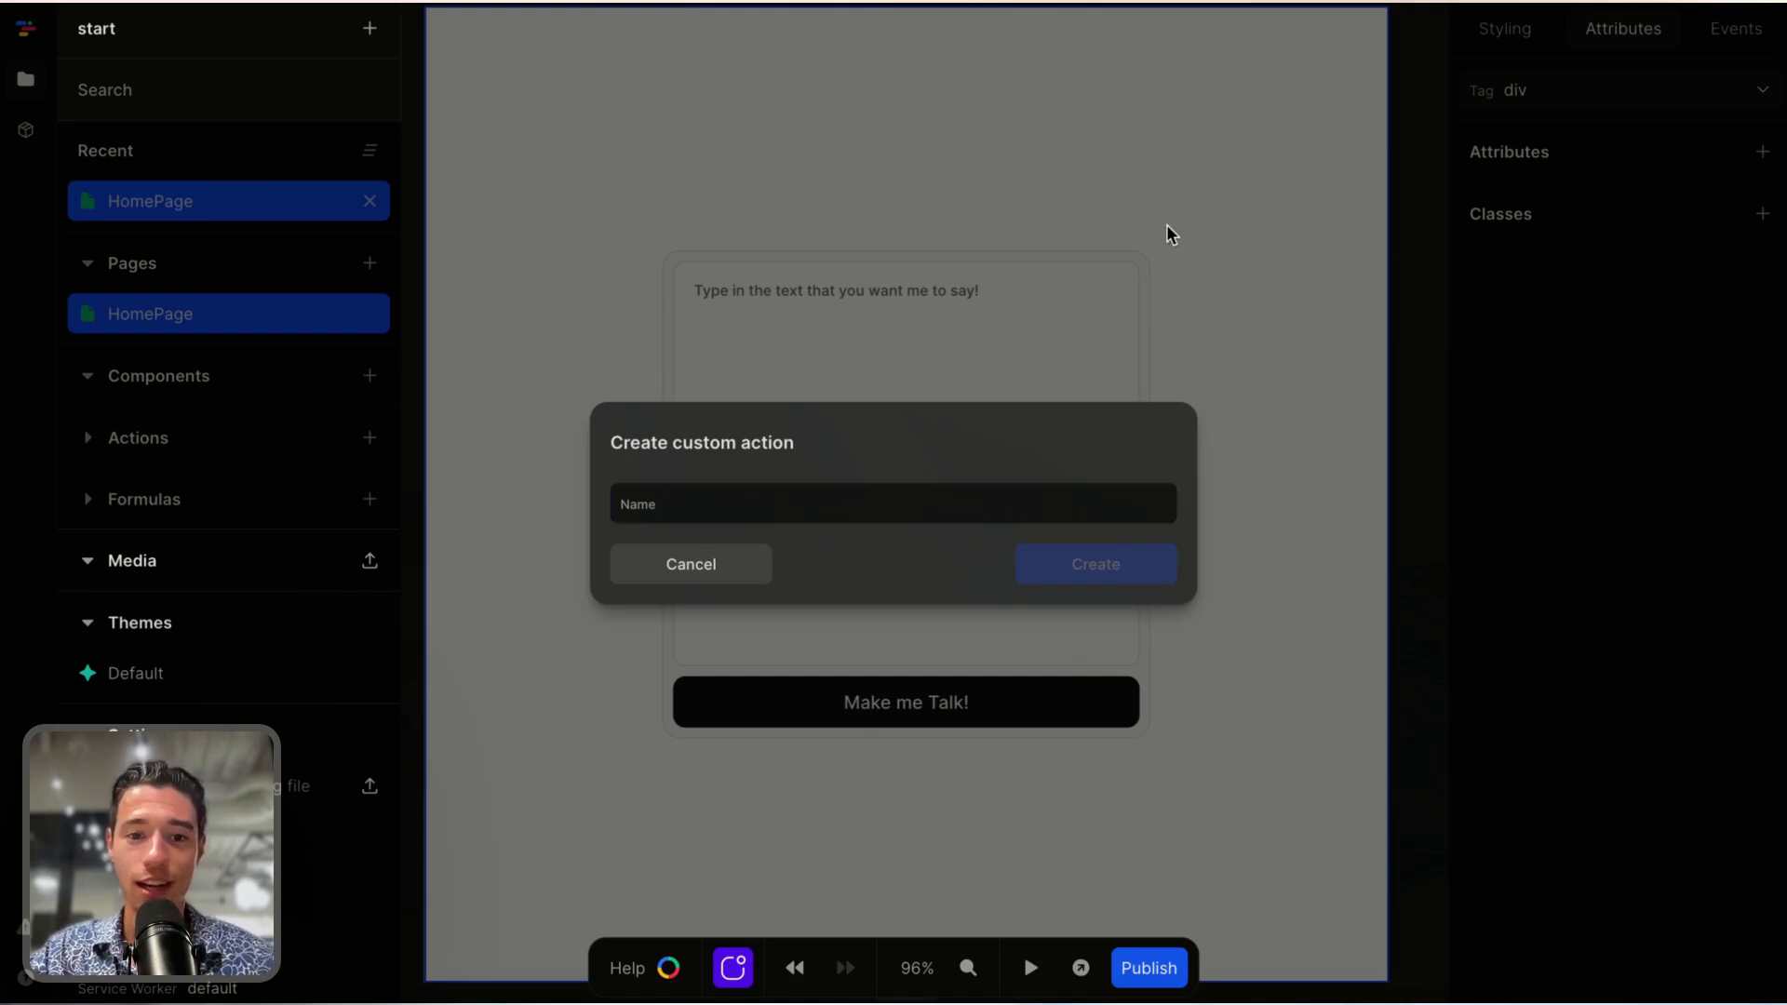
{"action": "left_click", "coordinate": [715, 502]}
{"action": "type", "text": "tts"}
{"action": "left_click", "coordinate": [1257, 214]}
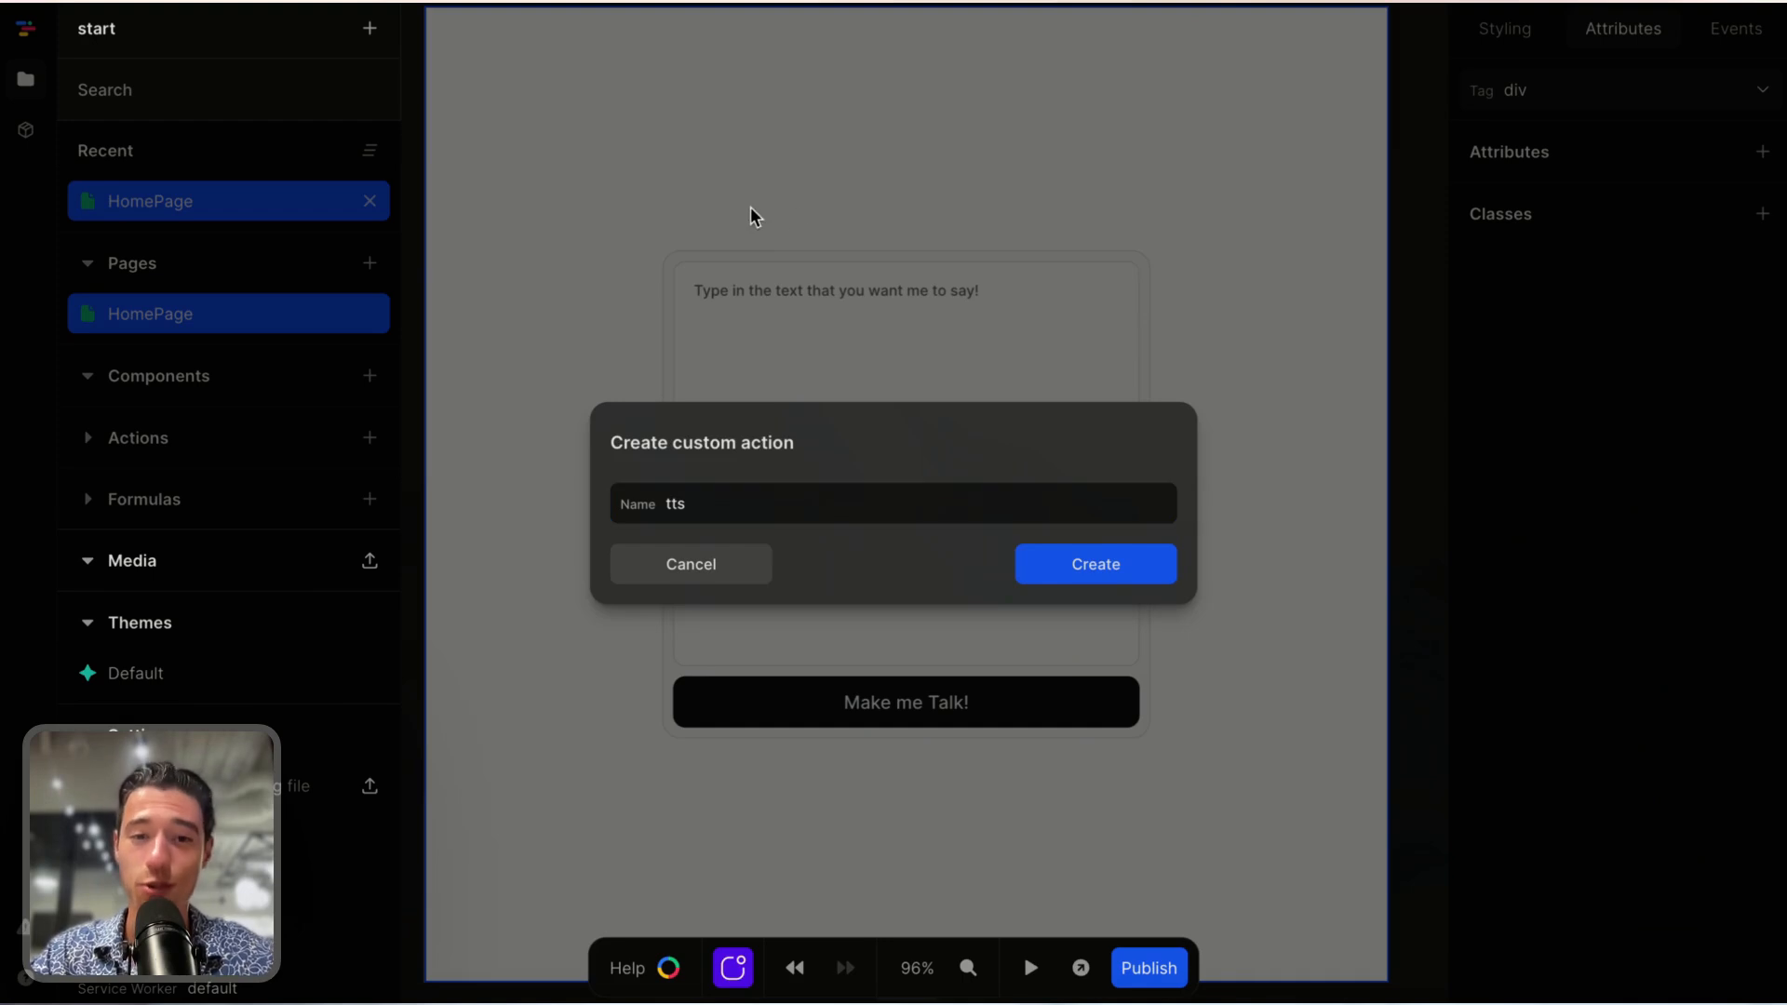
{"action": "left_click", "coordinate": [1079, 568]}
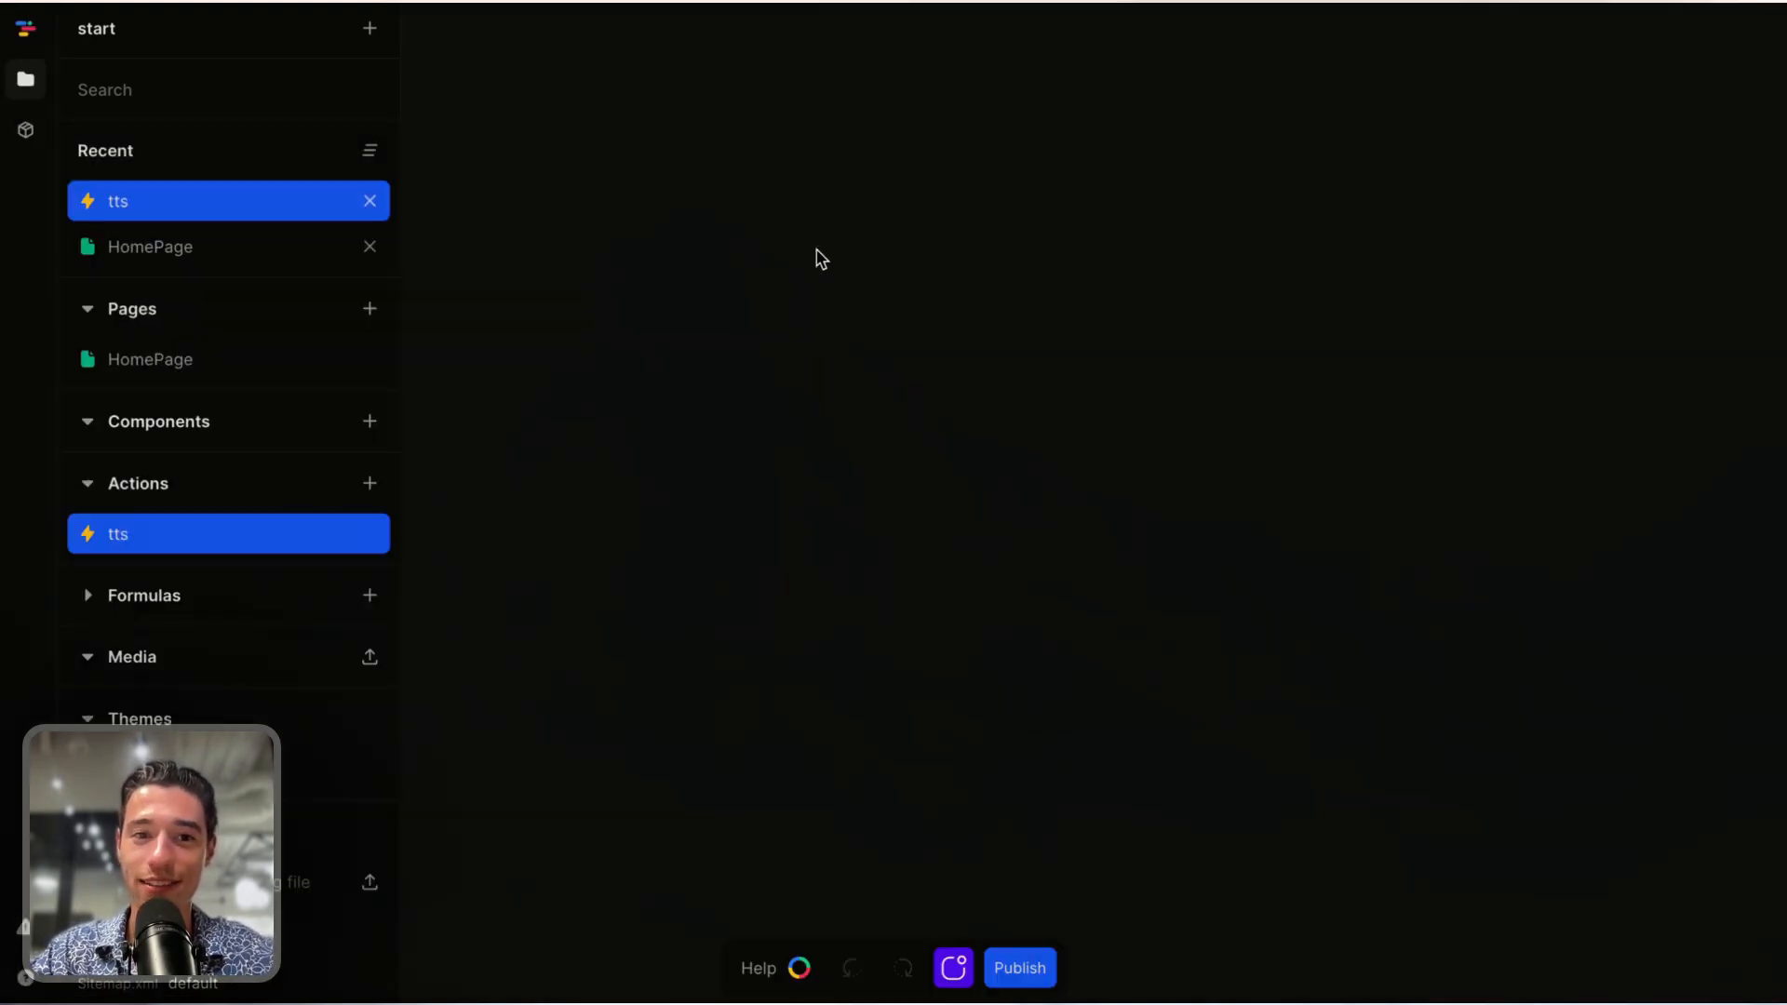
{"action": "left_click", "coordinate": [763, 109]}
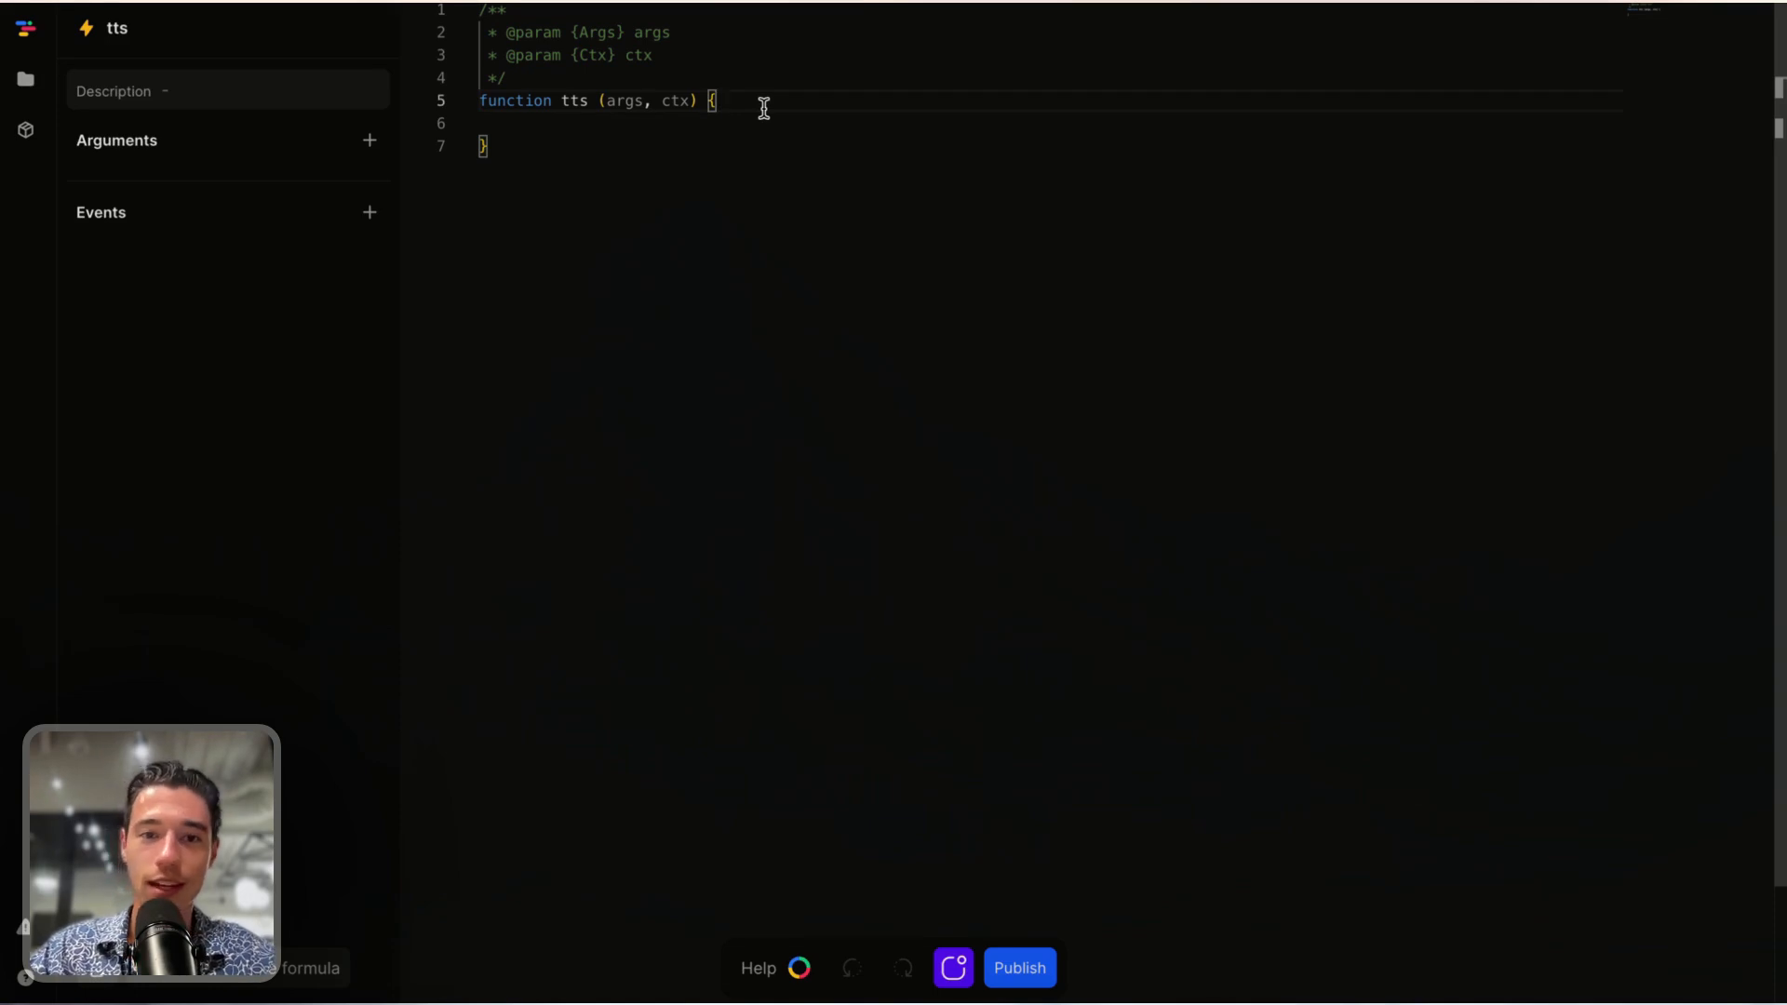
{"action": "left_click_drag", "start_coordinate": [512, 141], "coordinate": [475, 106]}
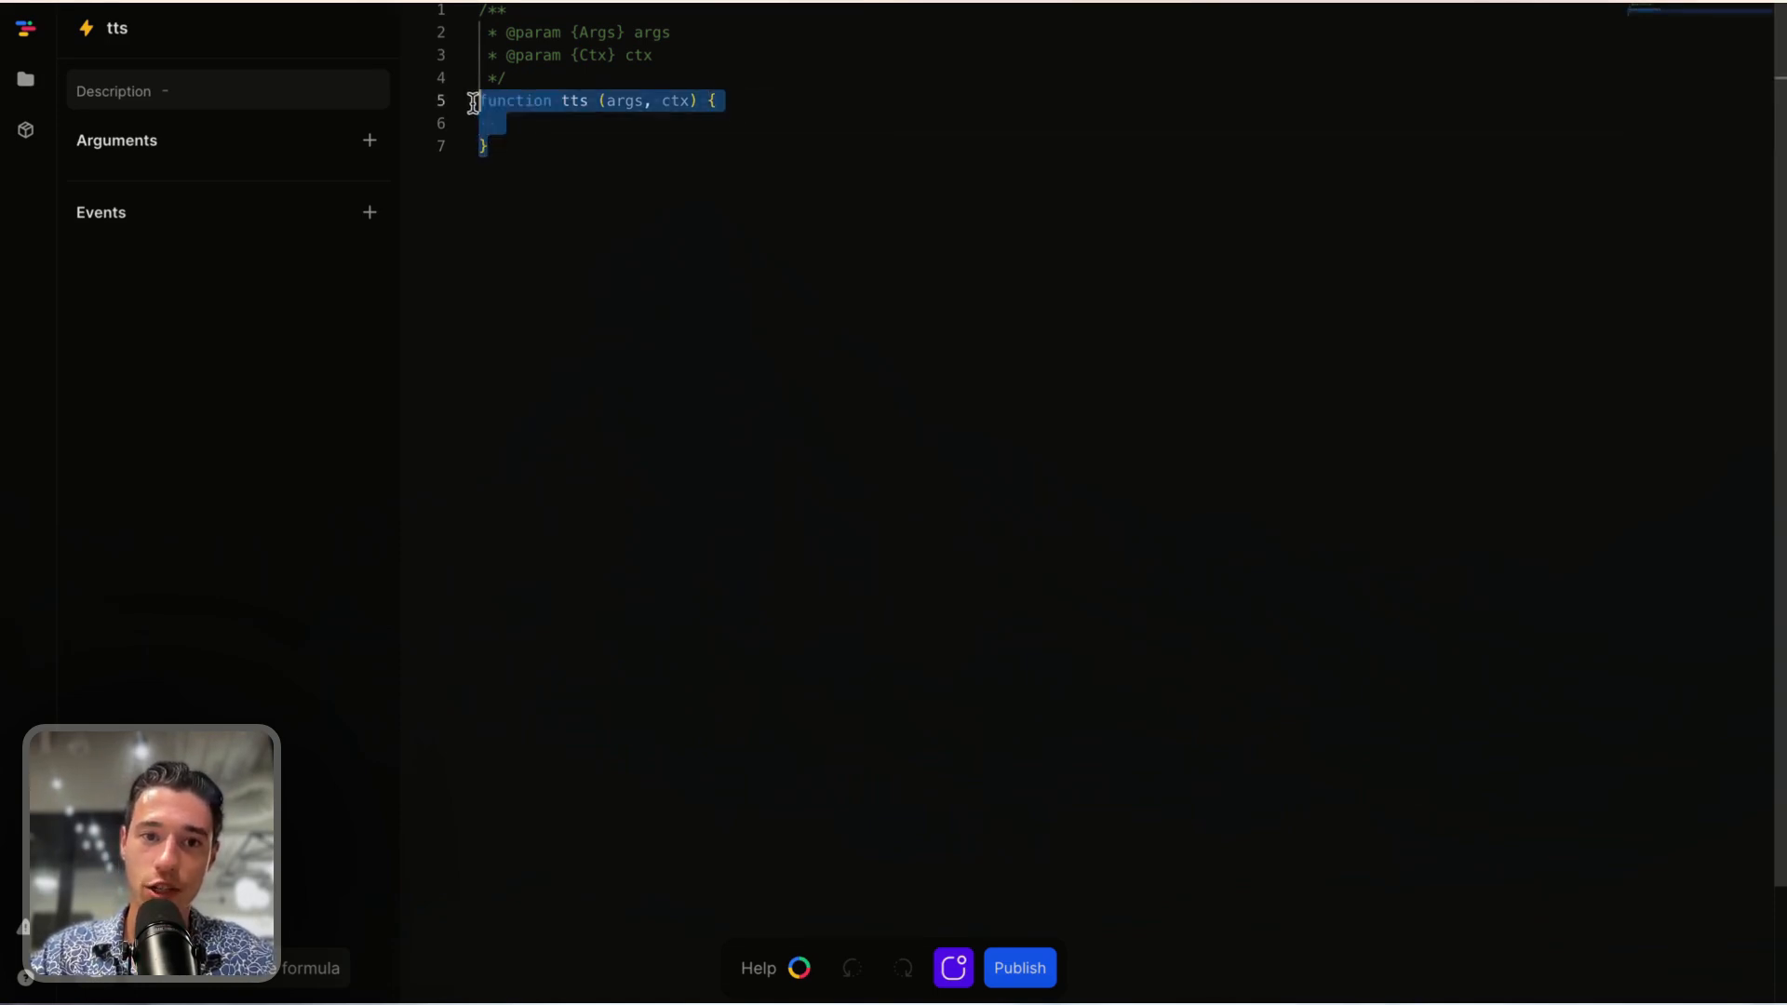
{"action": "left_click", "coordinate": [570, 185]}
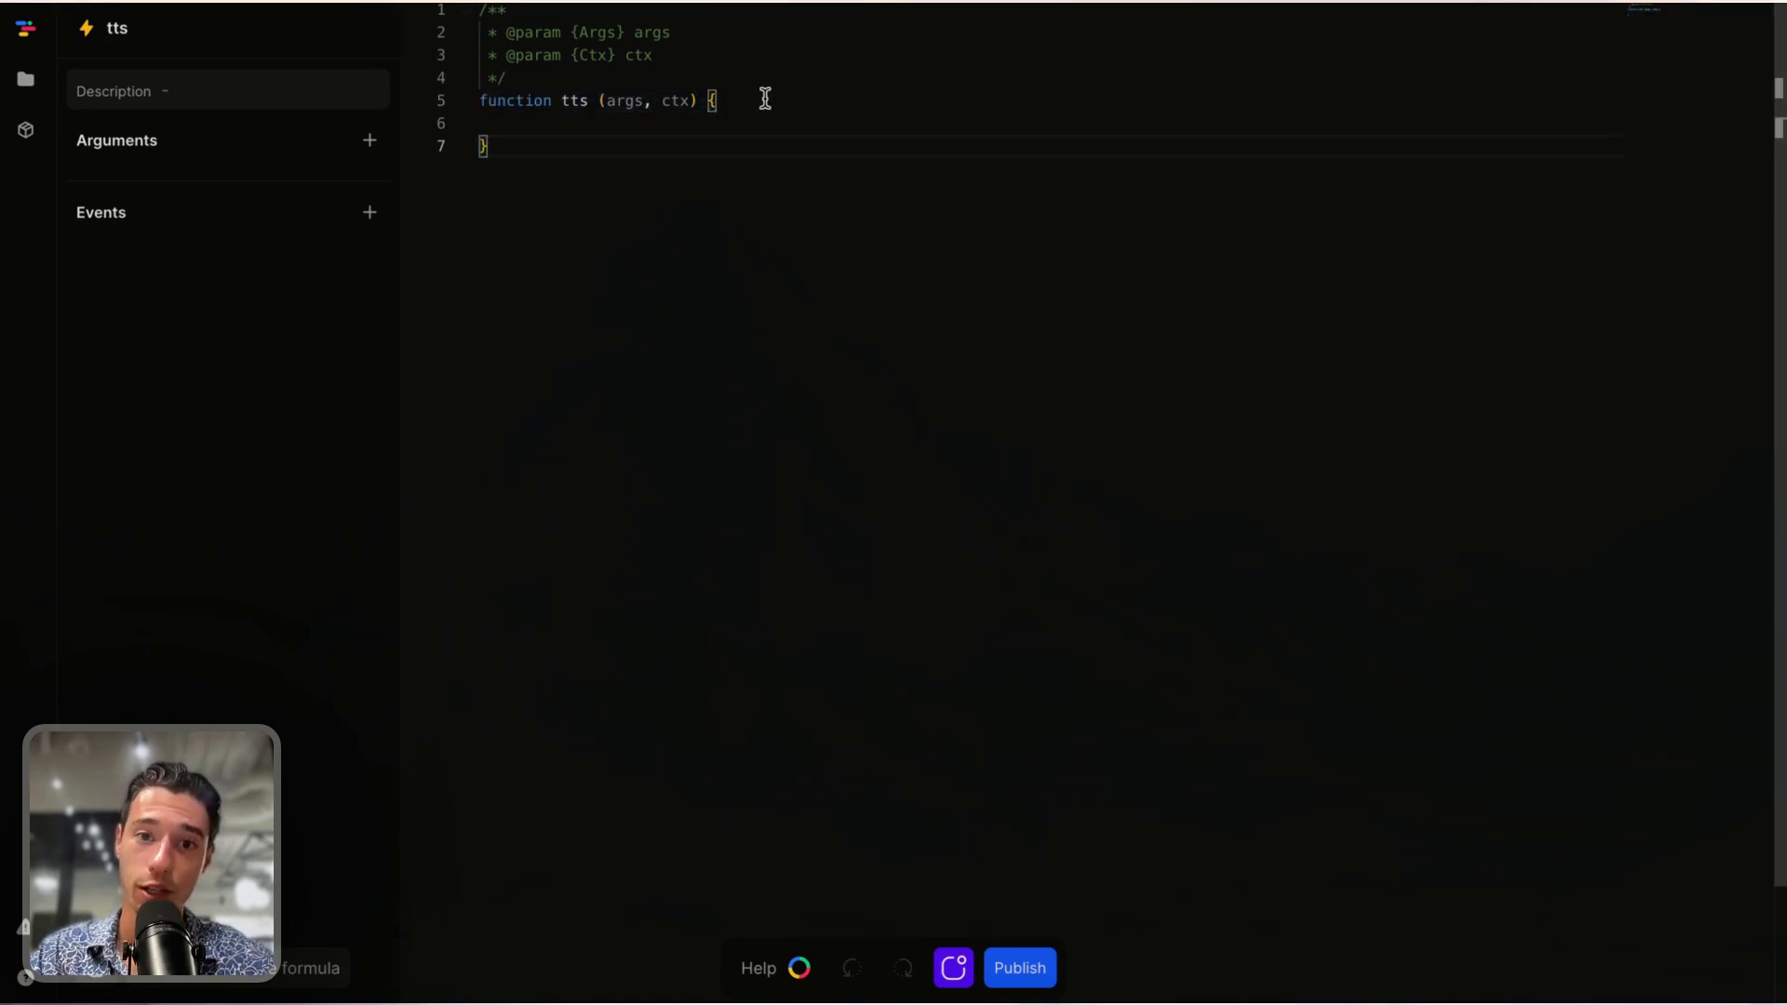
{"action": "left_click_drag", "start_coordinate": [736, 102], "coordinate": [479, 103]}
{"action": "left_click", "coordinate": [588, 174]}
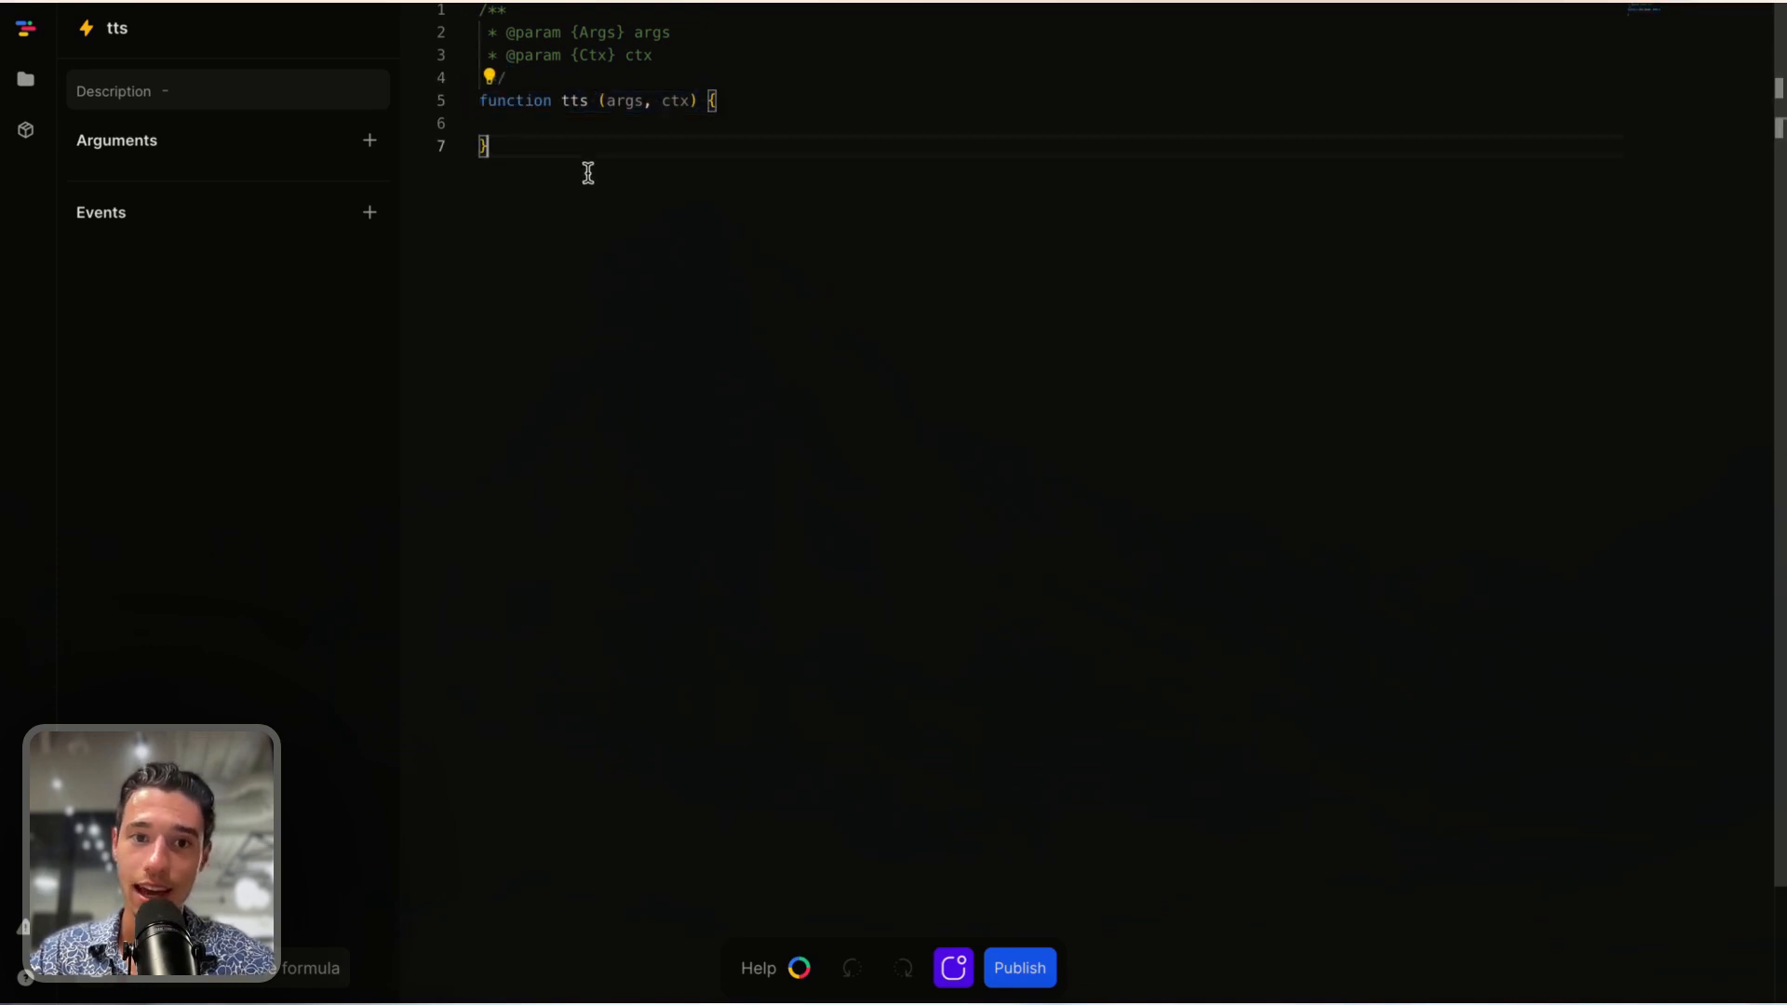
- Add blank lines inside the body of the tts function and paste the copied speech synthesis snippet there
{"action": "left_click", "coordinate": [755, 110]}
{"action": "left_click", "coordinate": [494, 121]}
{"action": "key", "text": "Return"}
{"action": "key", "text": "Return"}
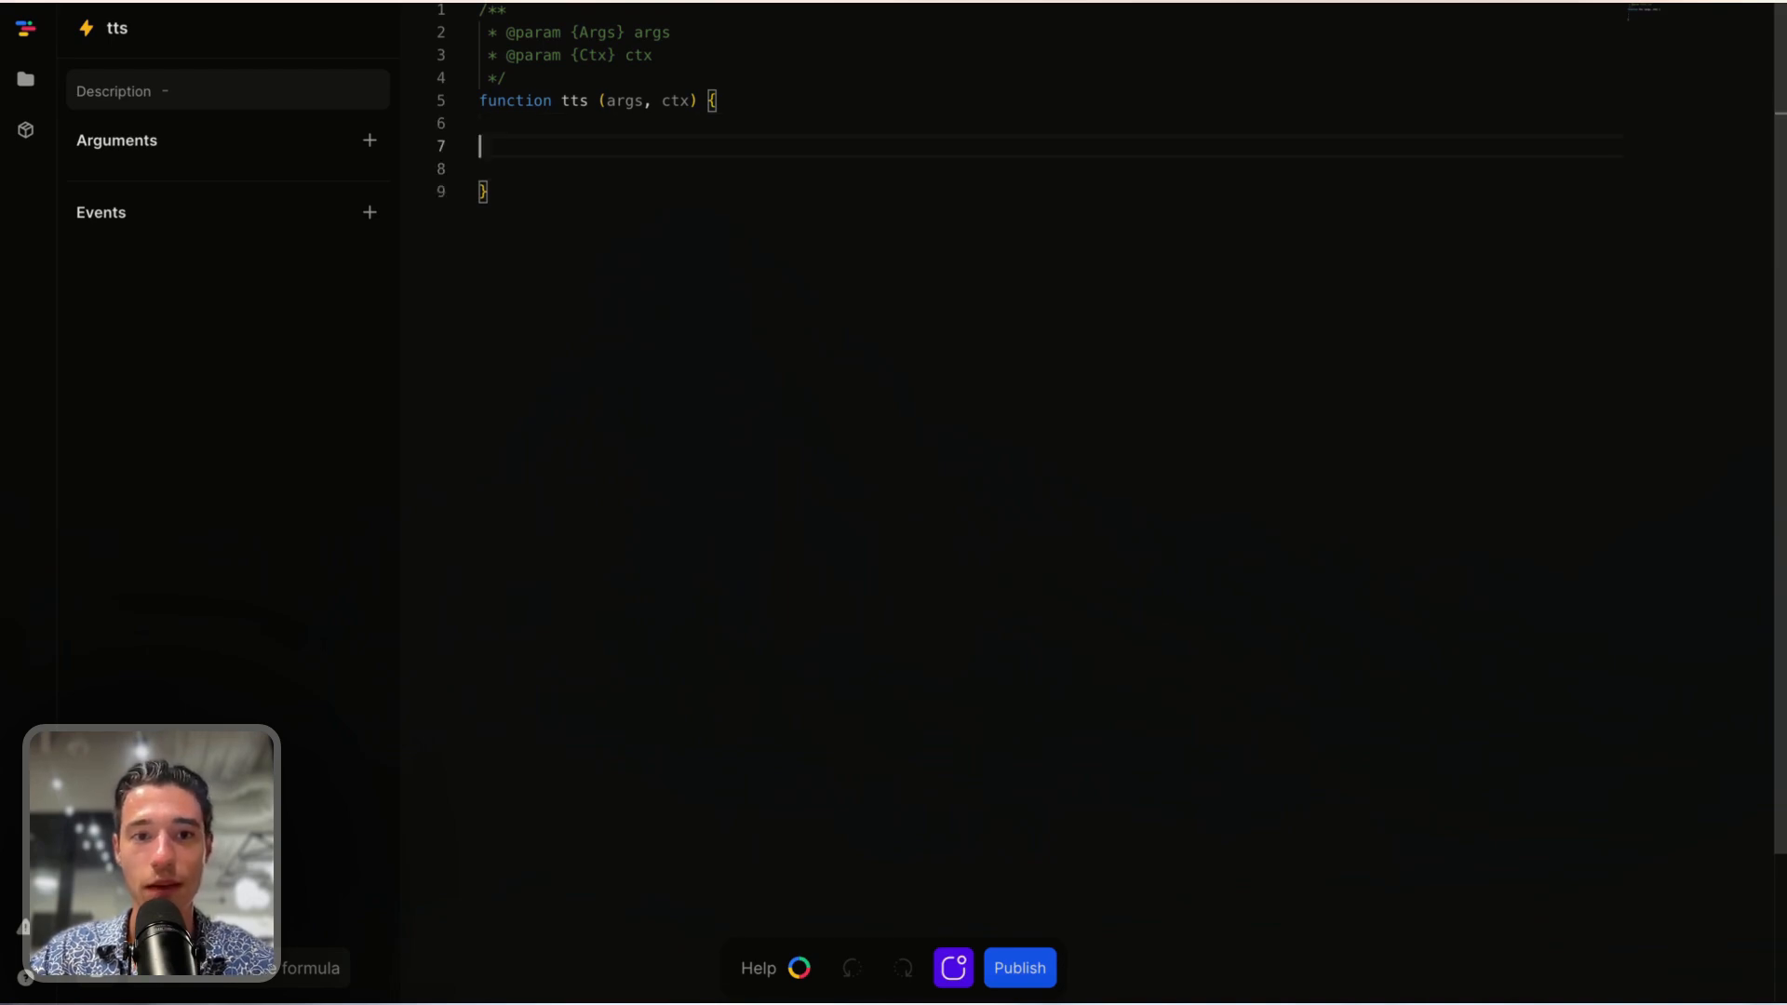
{"action": "key", "text": "BackSpace"}
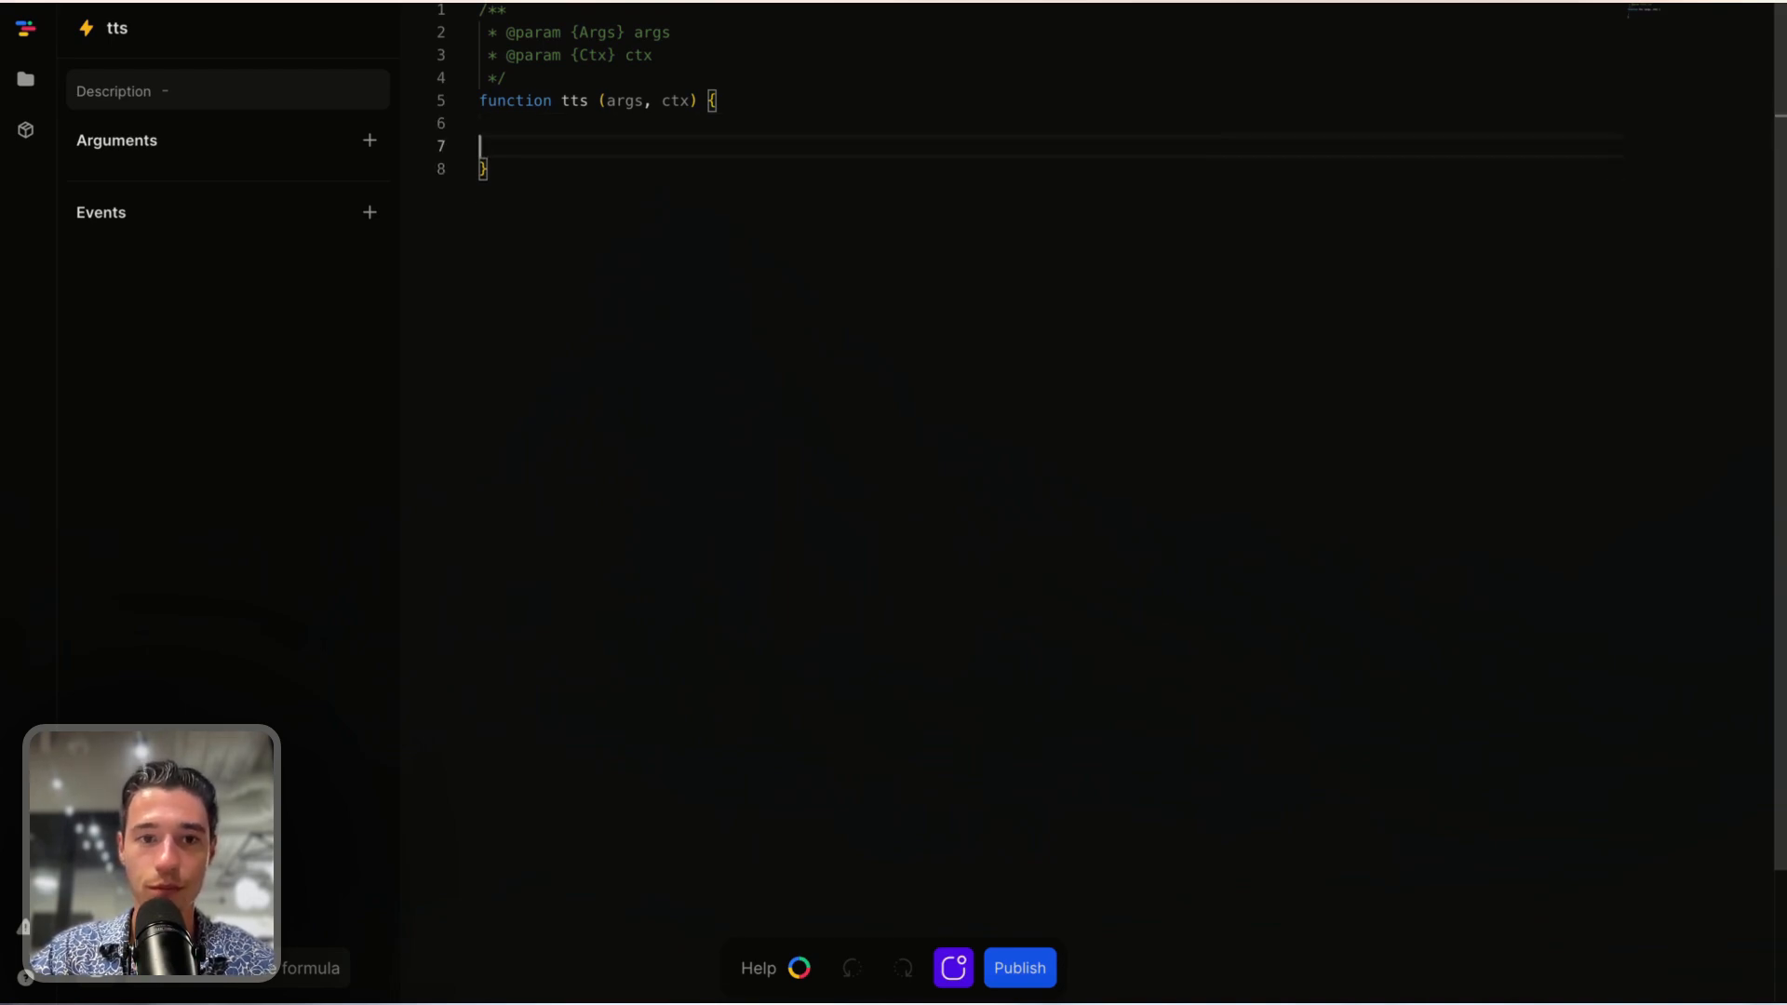
{"action": "key", "text": "Return"}
{"action": "key", "text": "Return"}
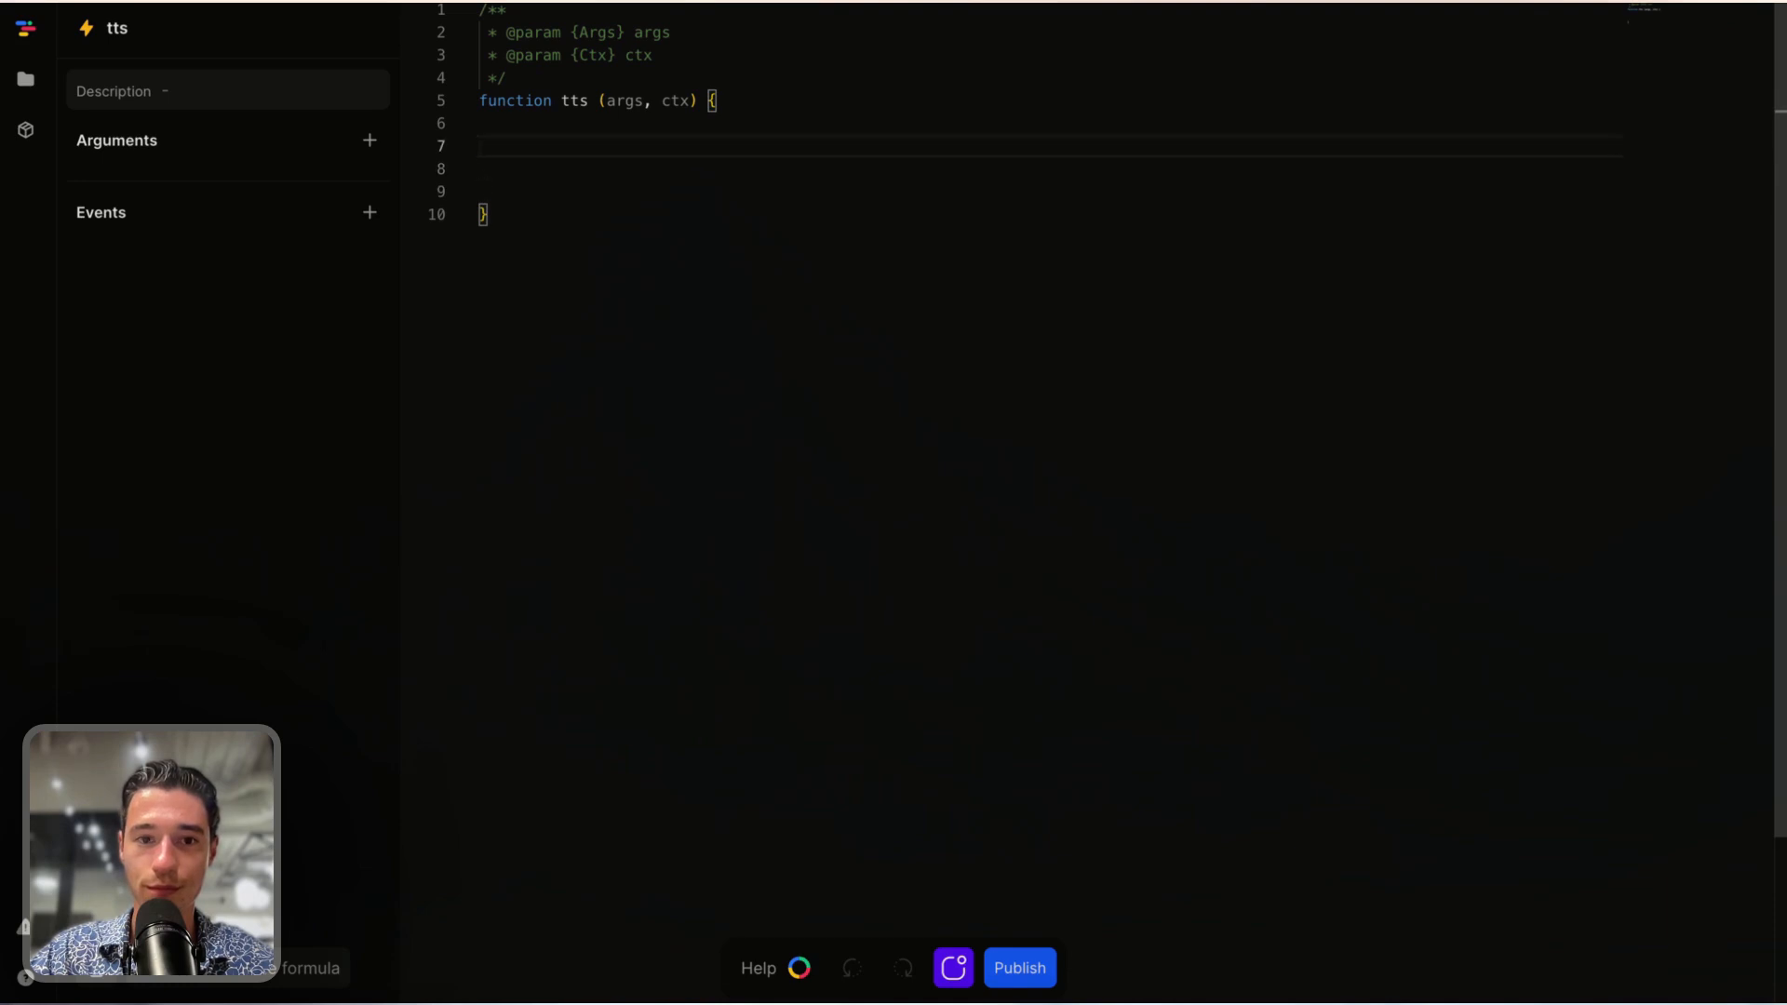
{"action": "key", "text": "Return"}
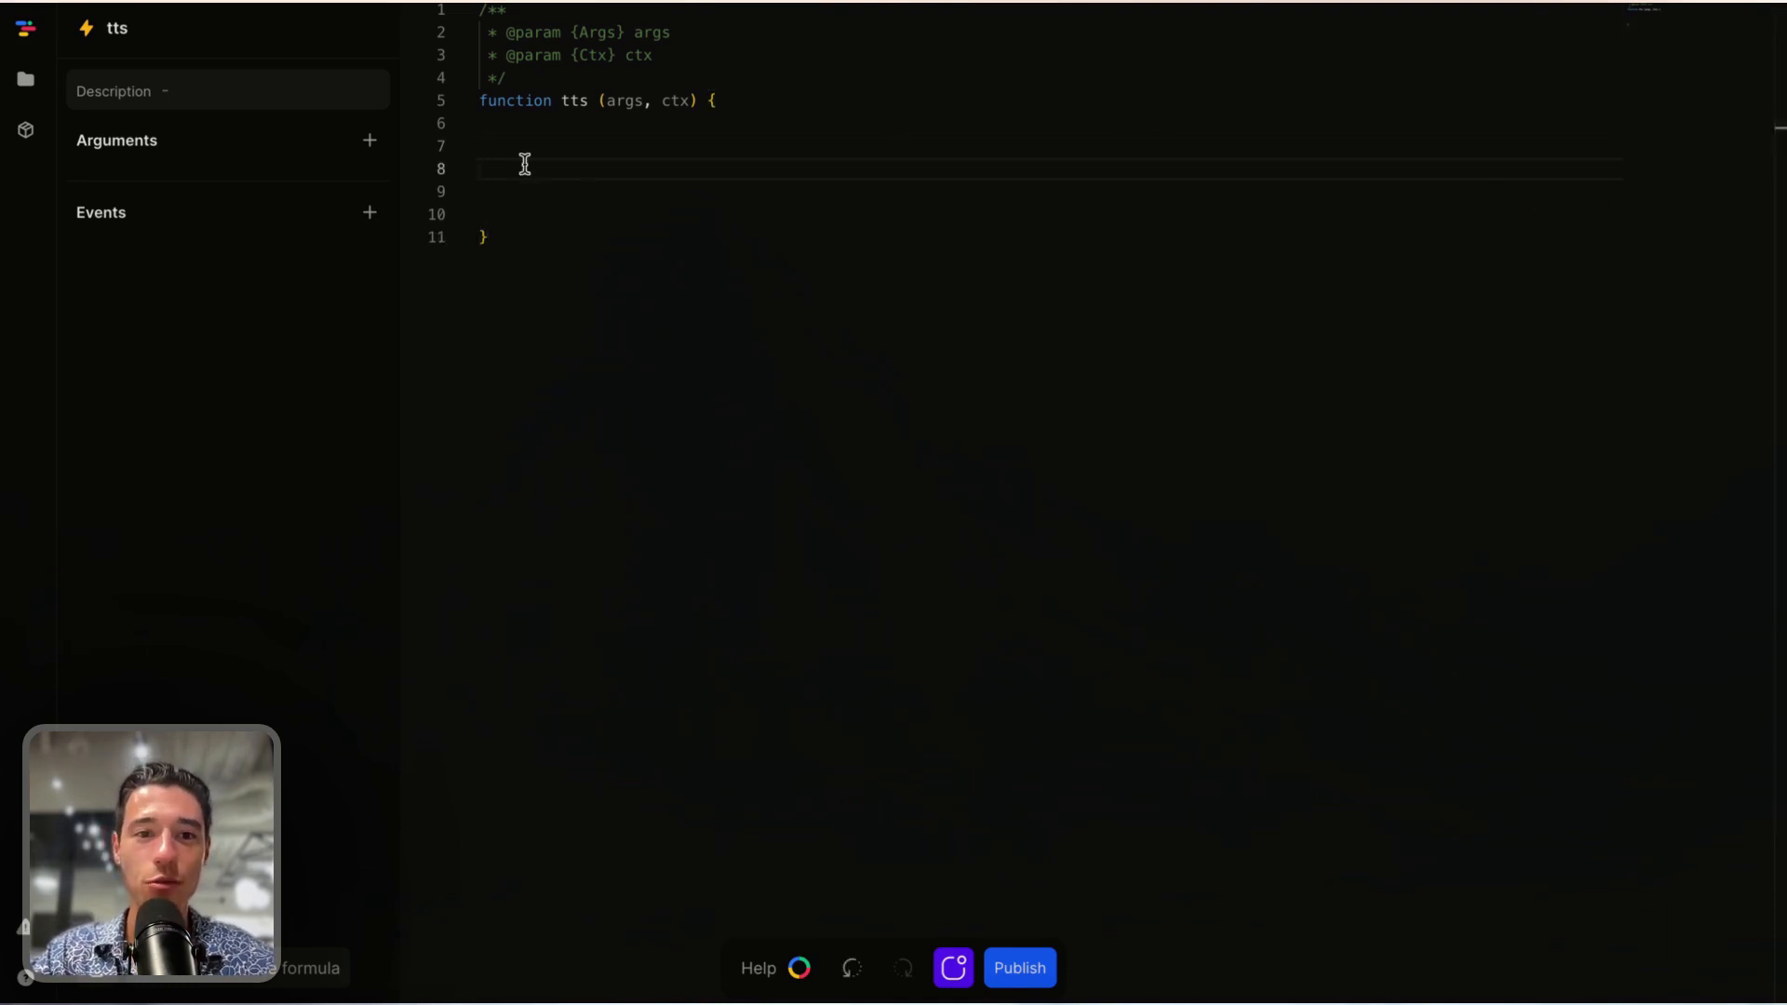
{"action": "key", "text": "ctrl+v"}
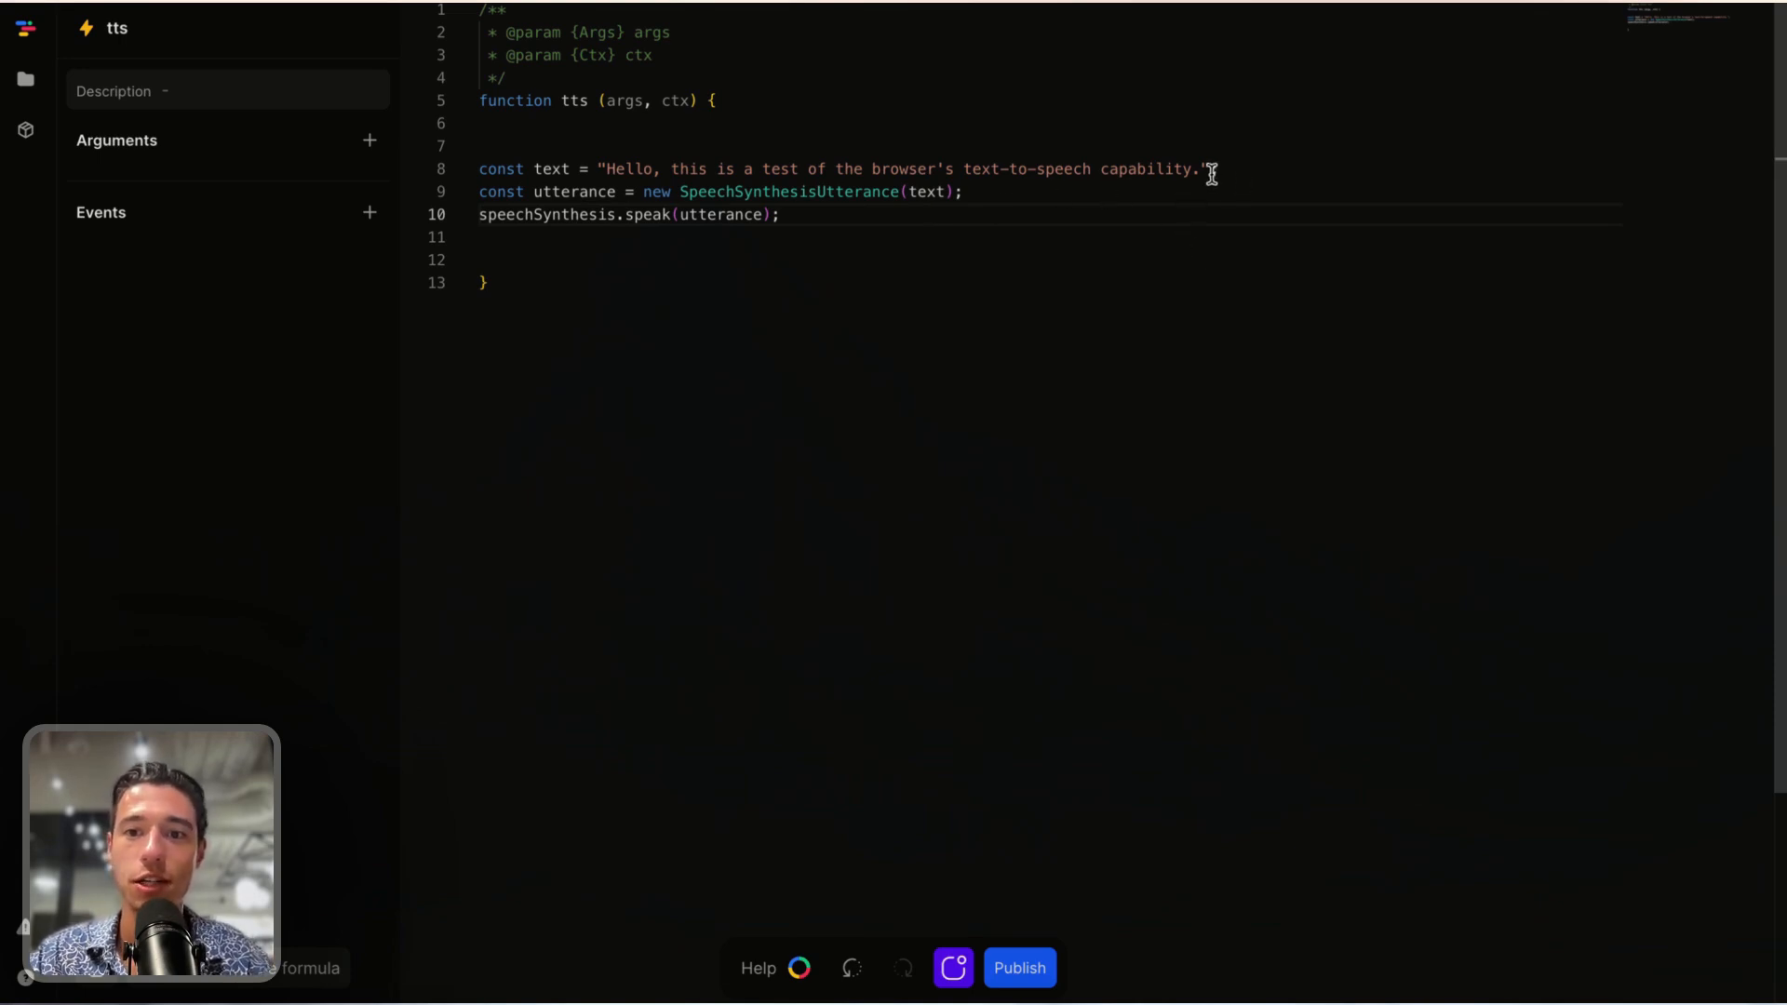
{"action": "left_click_drag", "start_coordinate": [1204, 169], "coordinate": [750, 168]}
{"action": "left_click", "coordinate": [797, 381]}
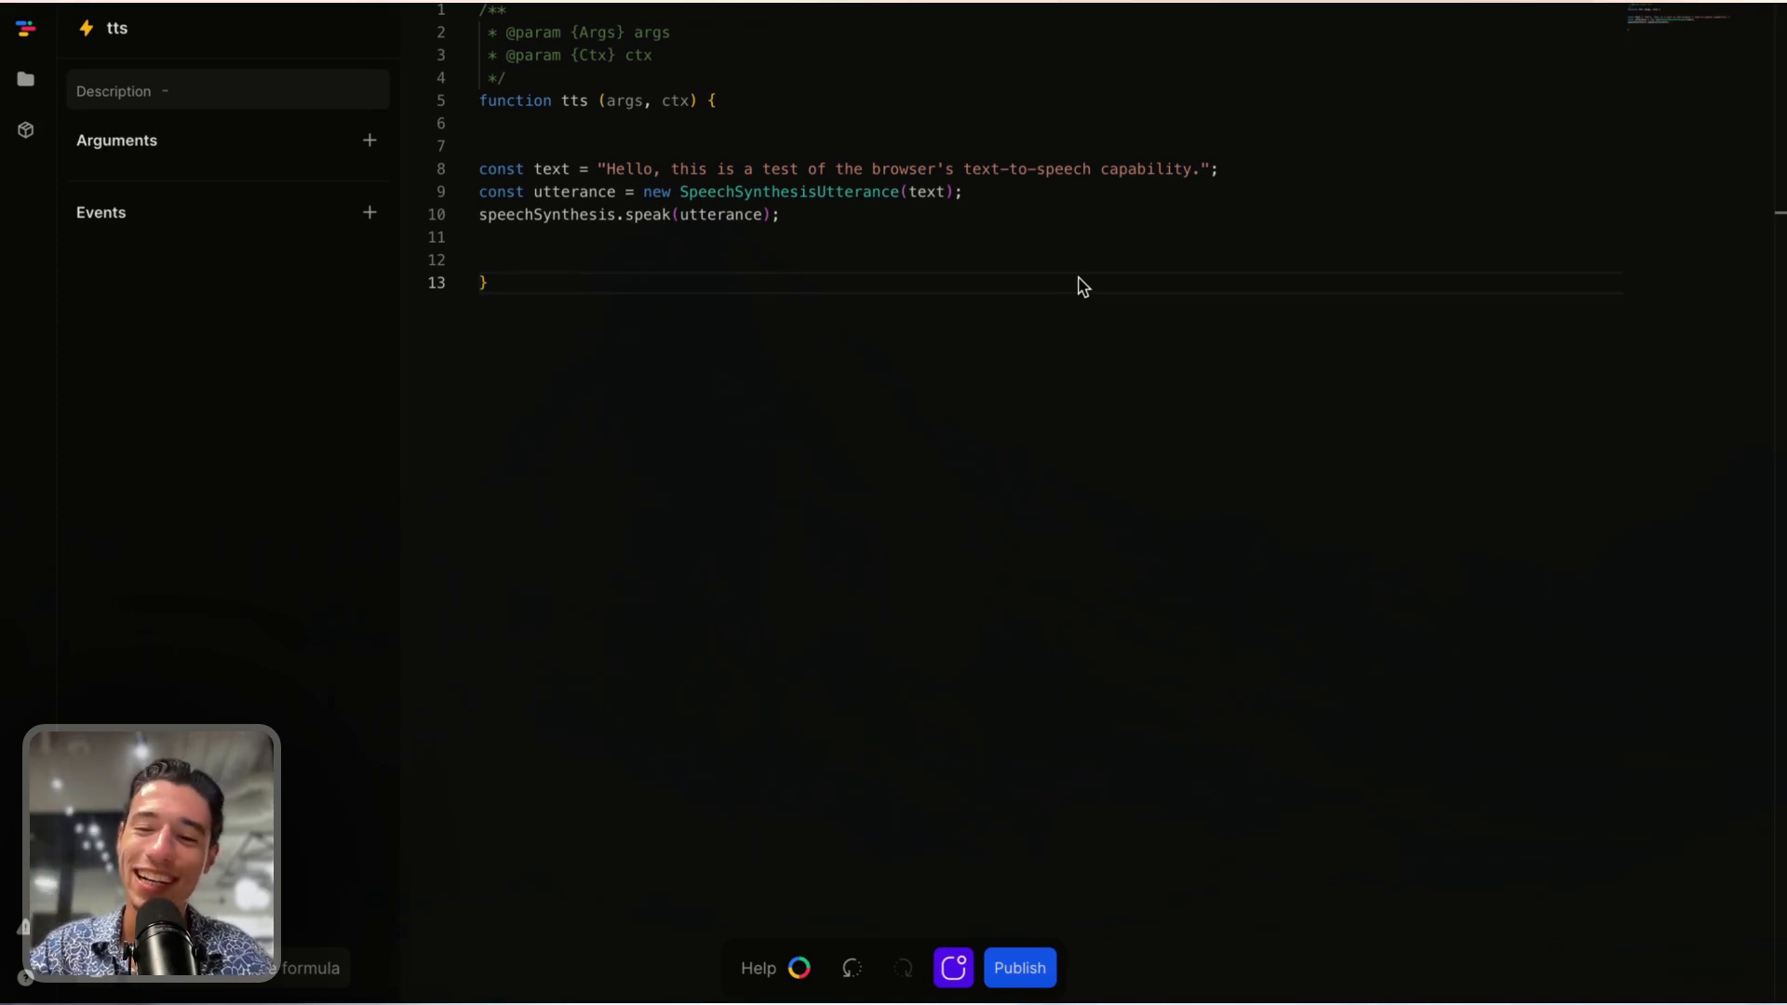
{"action": "left_click", "coordinate": [1205, 169]}
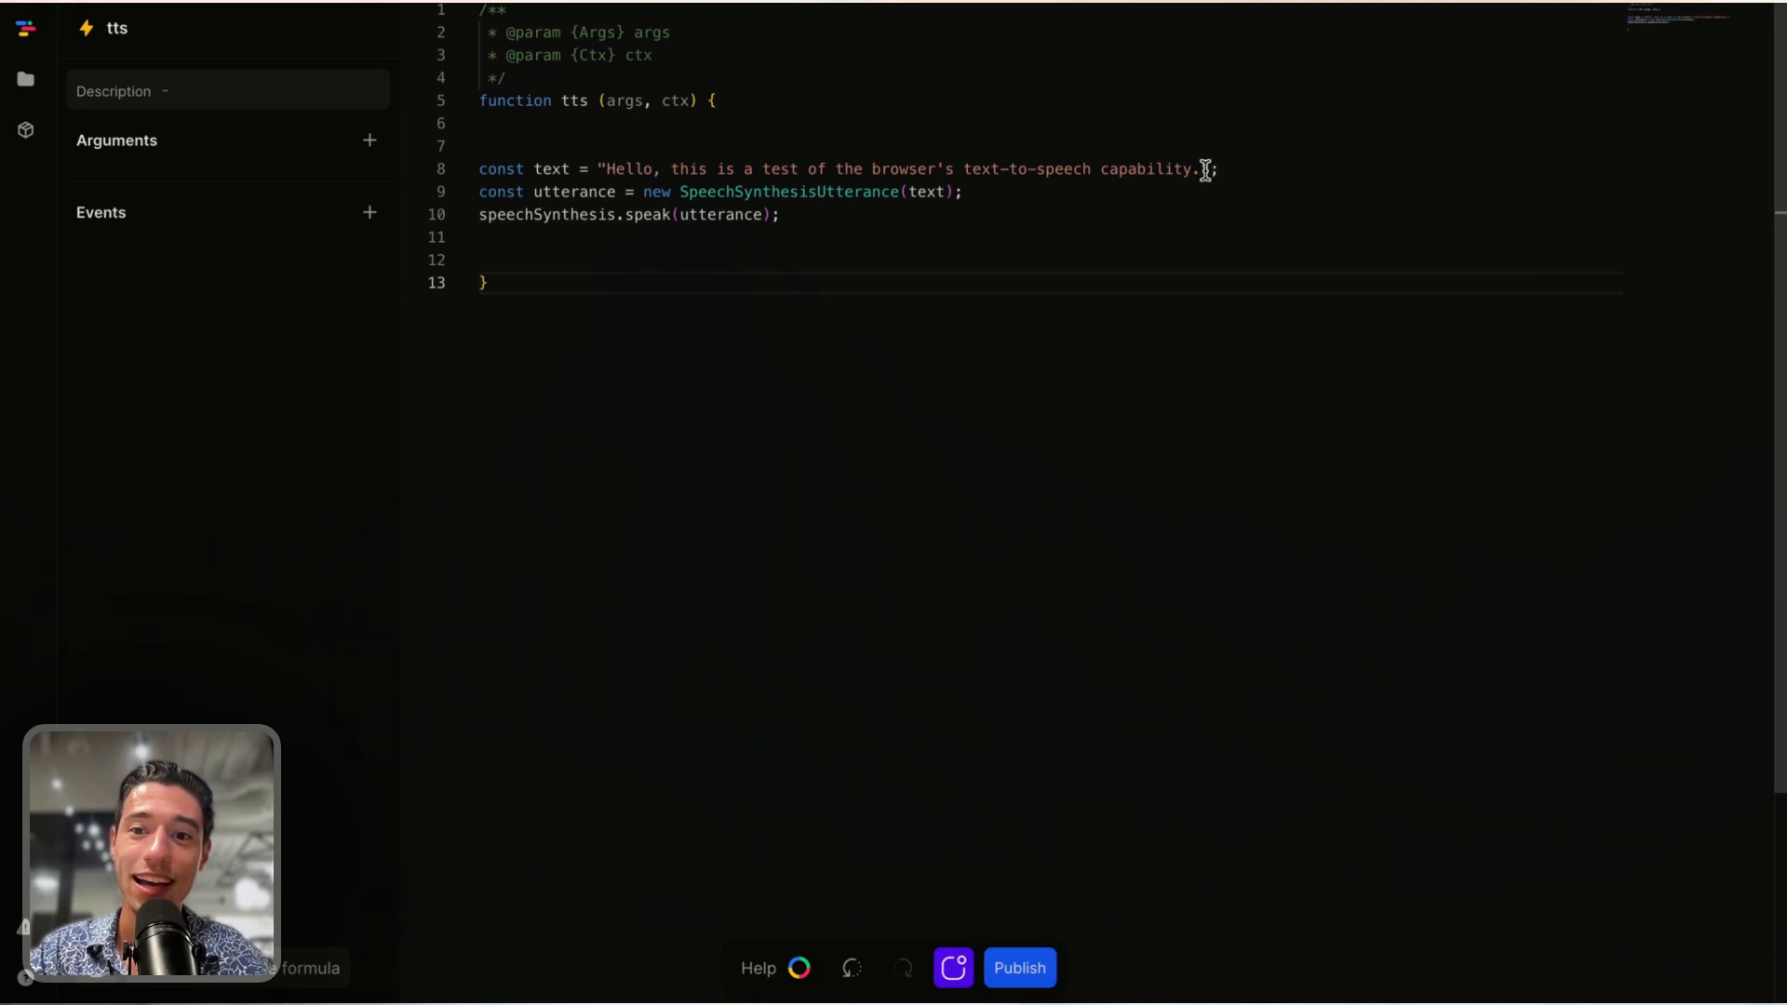
- Remove the hard-coded sample sentence, including its quotes, from the text constant in the tts function
{"action": "left_click_drag", "start_coordinate": [1206, 167], "coordinate": [593, 163]}
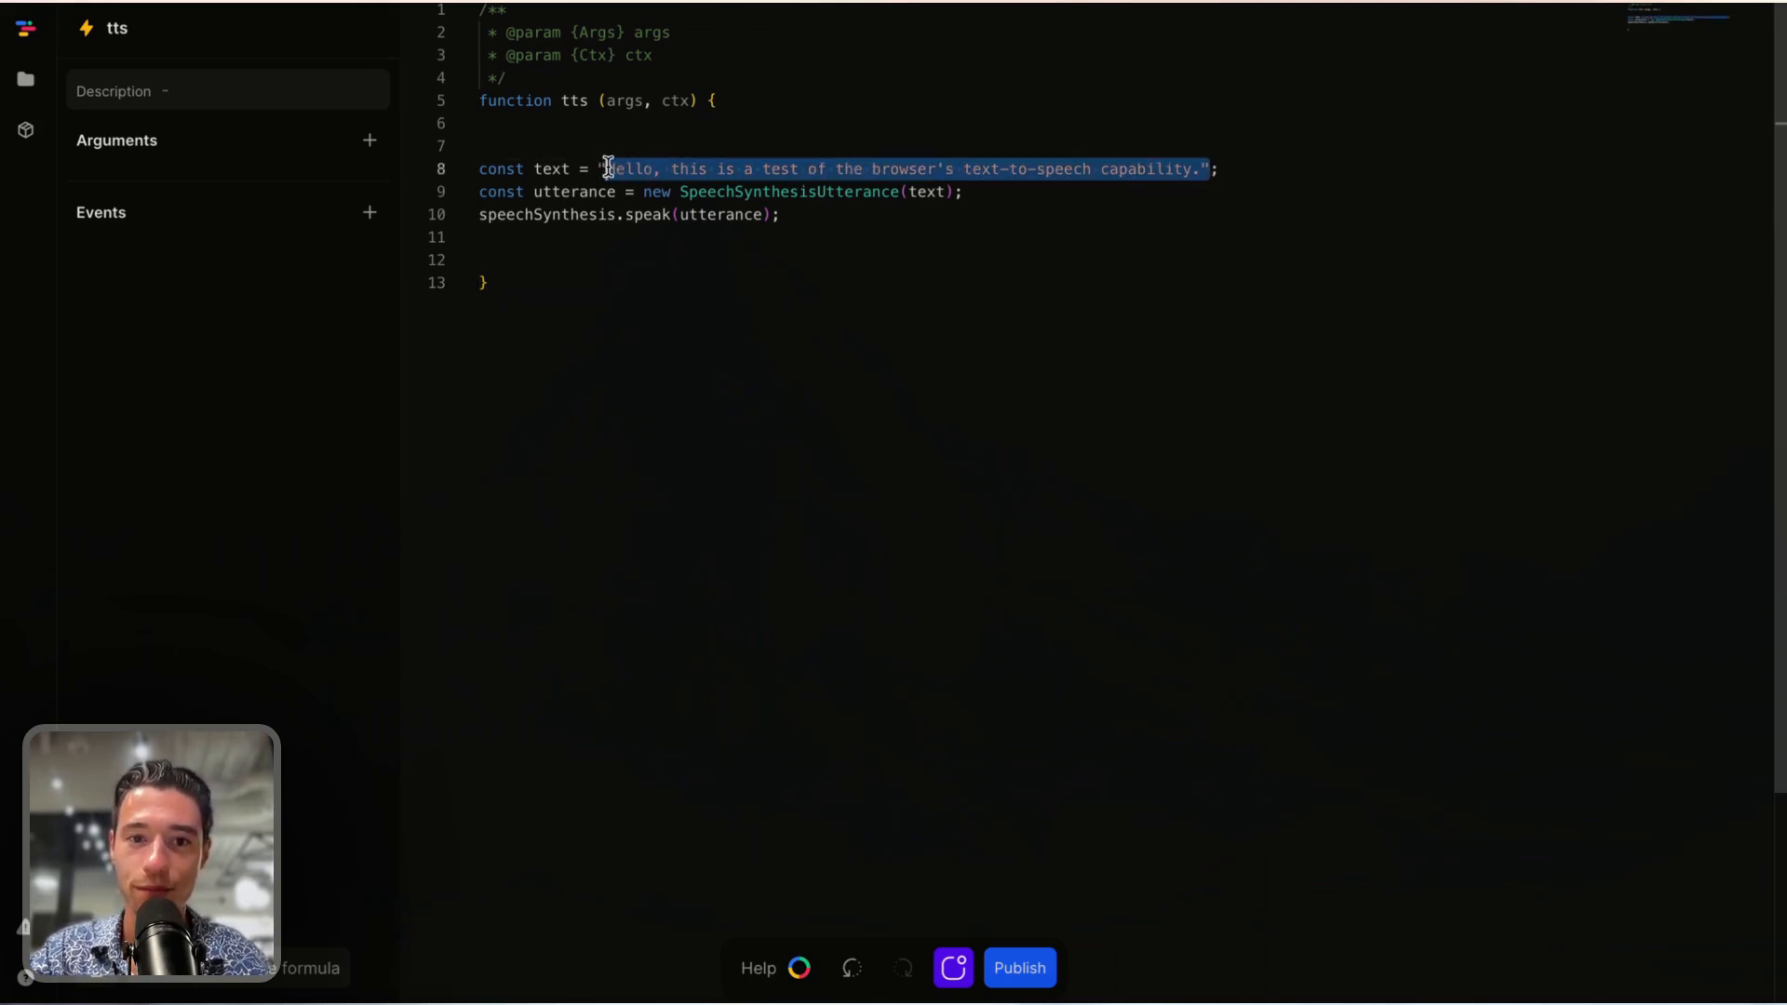
{"action": "key", "text": "BackSpace"}
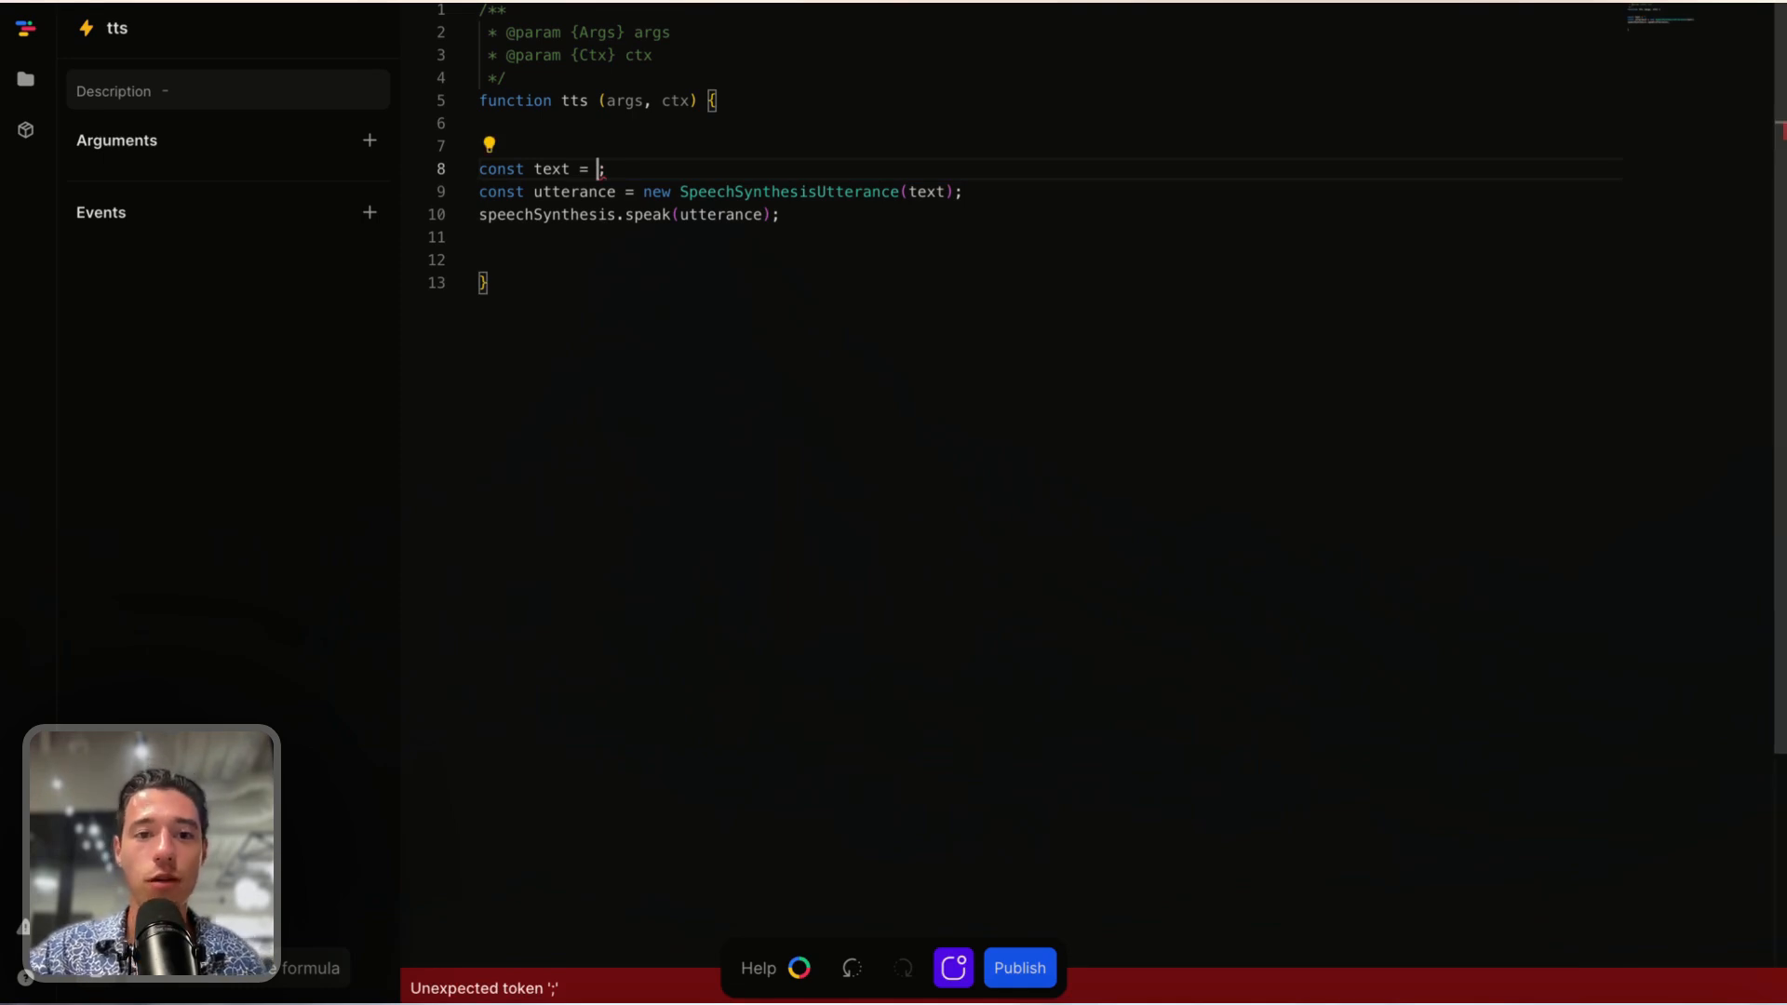
{"action": "left_click", "coordinate": [563, 319]}
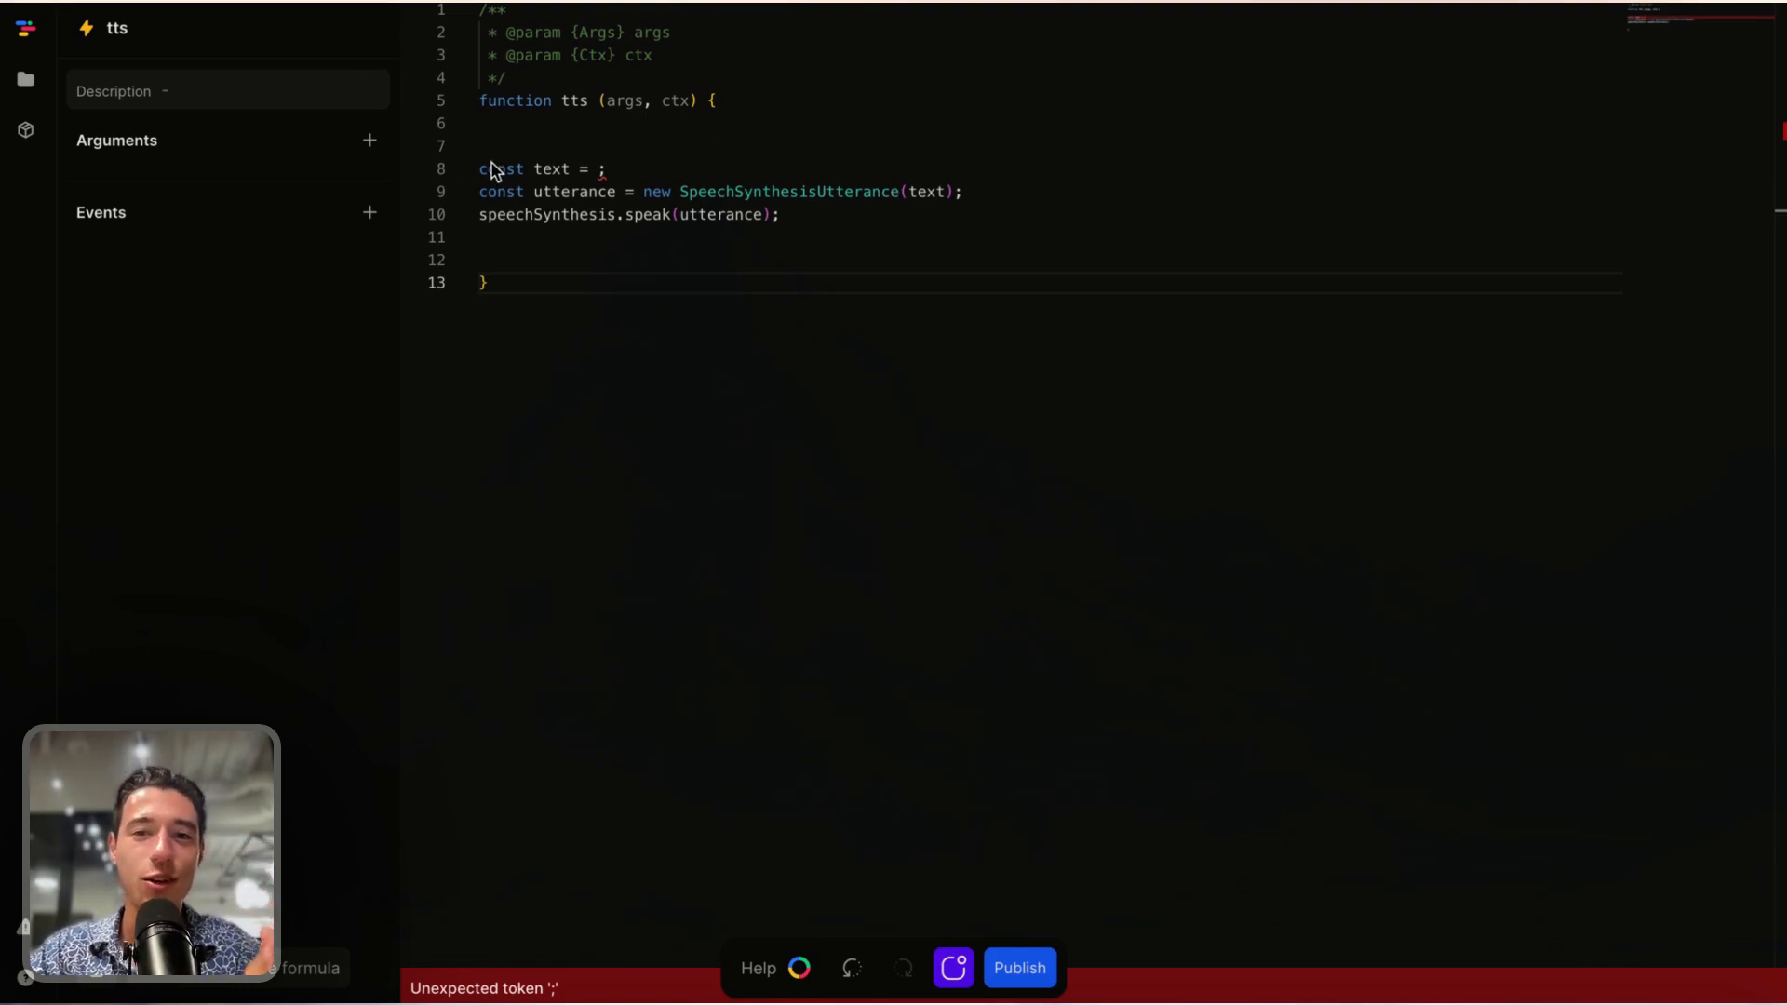
- Add an argument named "message" of type String to the tts action
{"action": "left_click", "coordinate": [369, 142]}
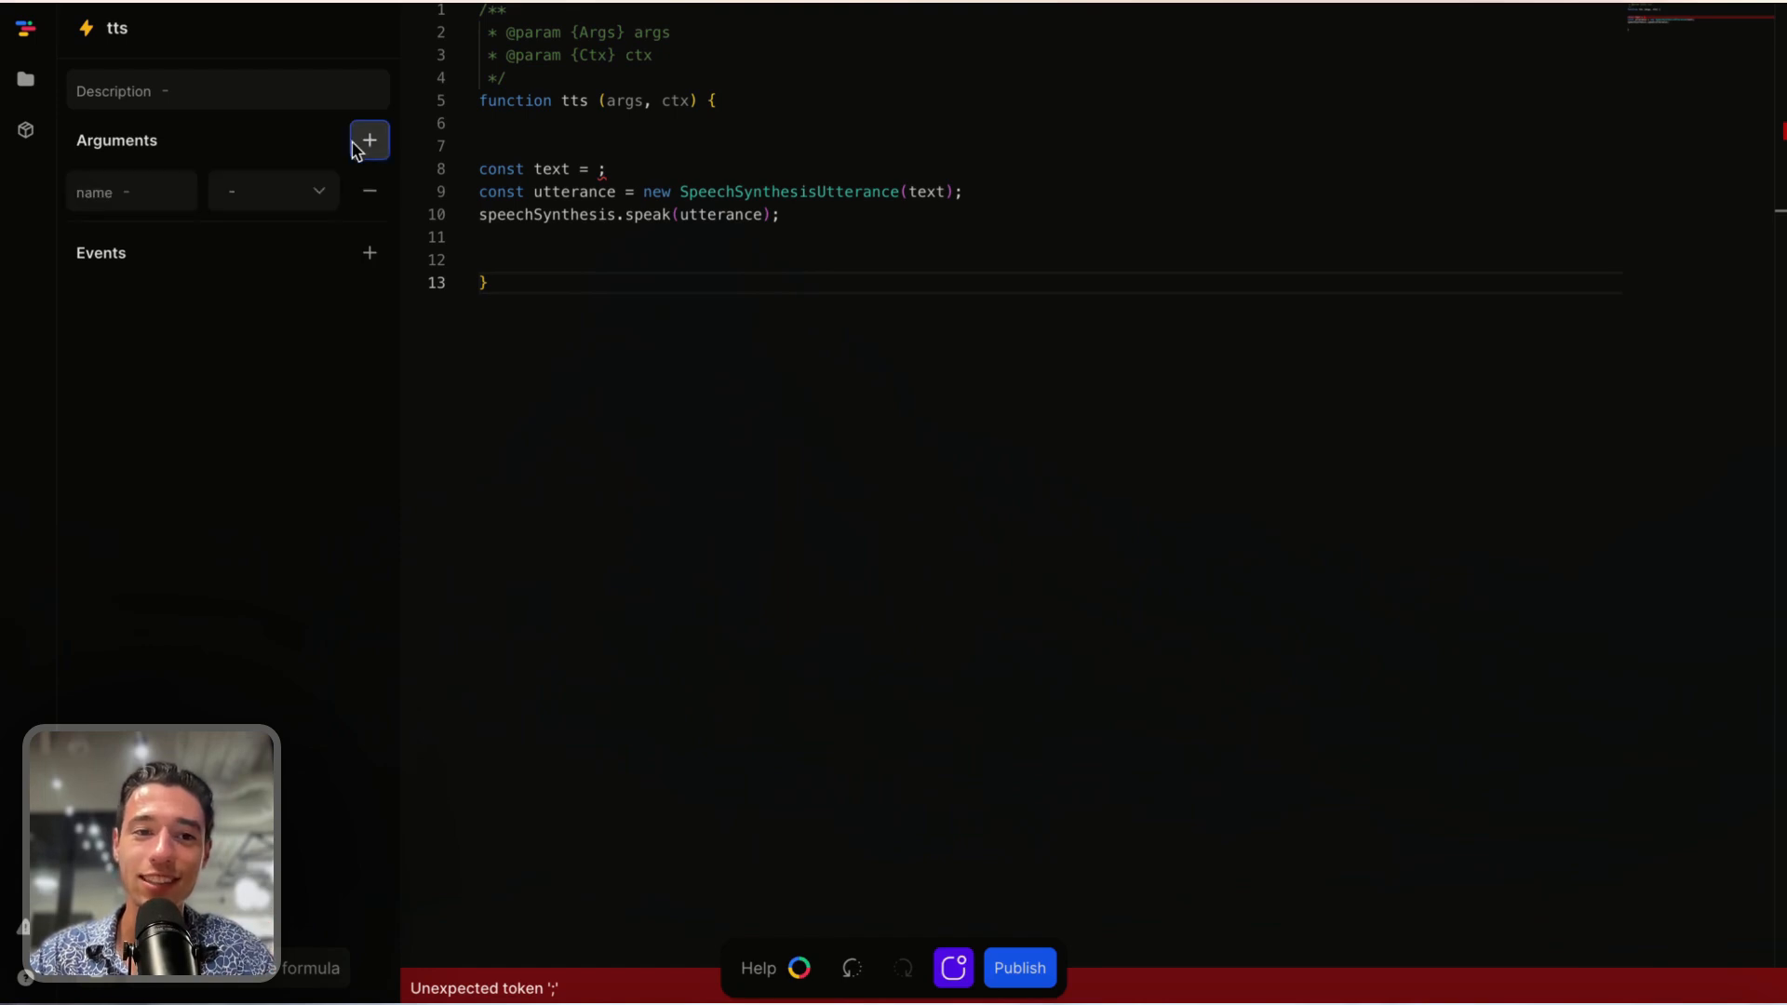
{"action": "left_click", "coordinate": [164, 192]}
{"action": "type", "text": "message"}
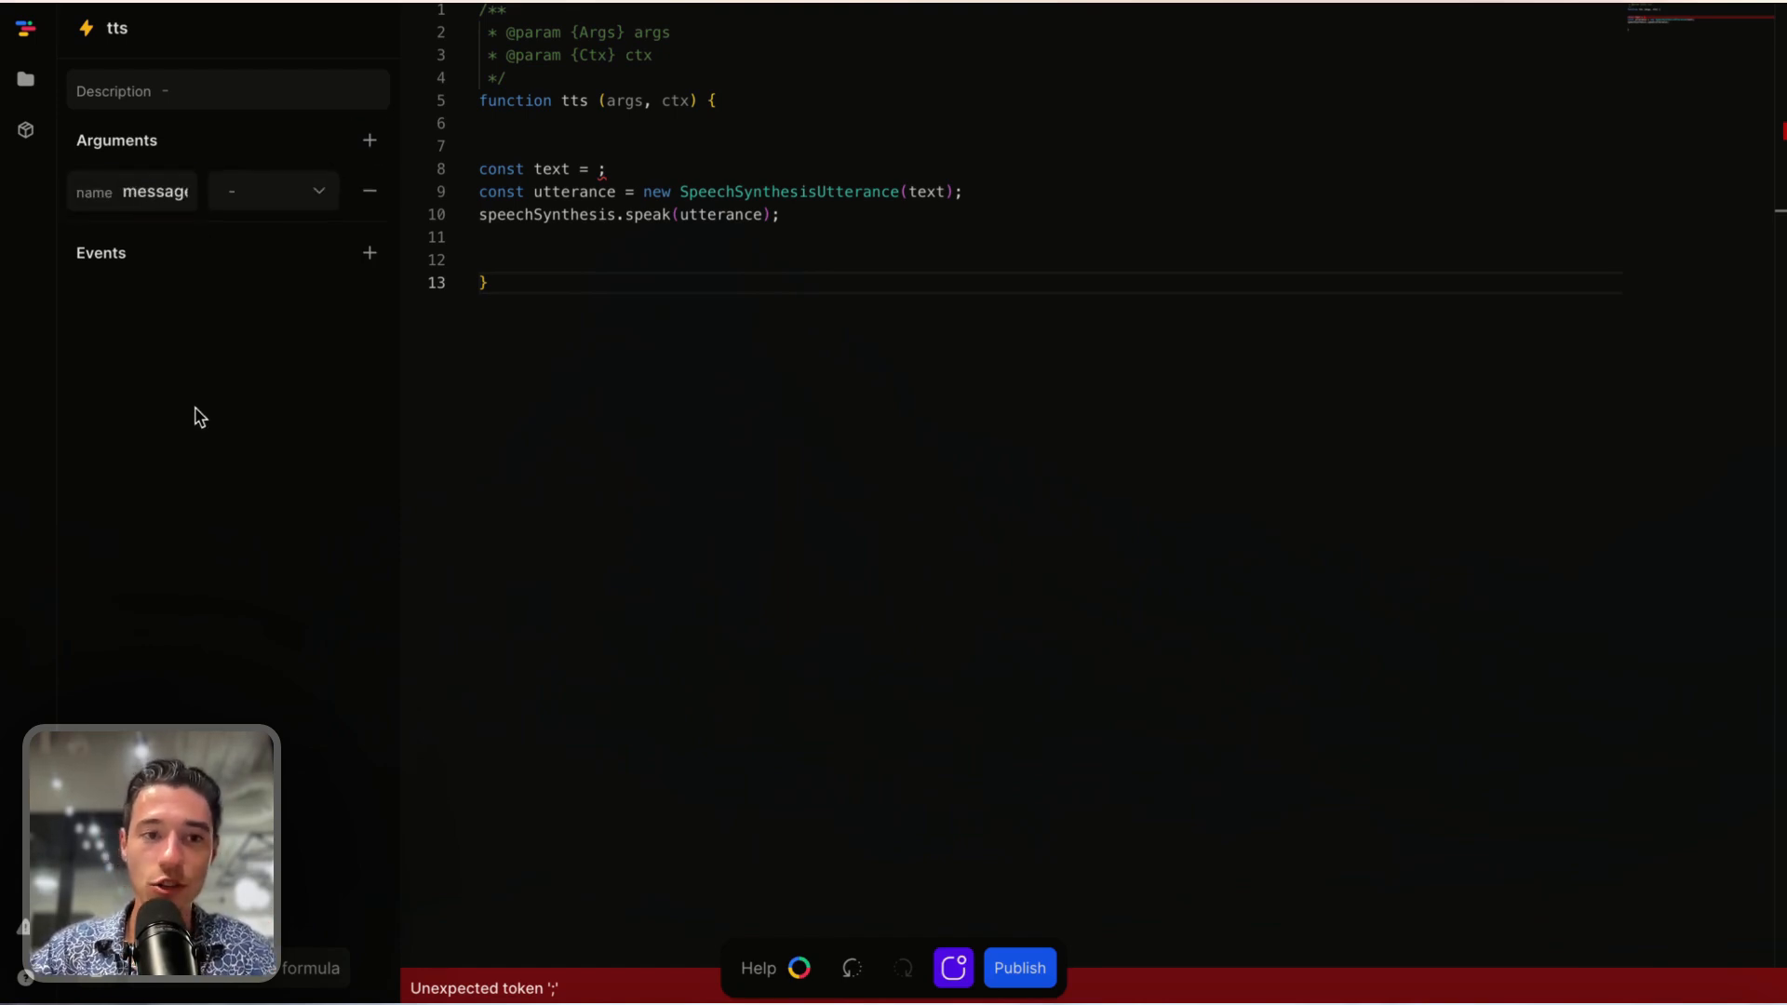
{"action": "left_click", "coordinate": [264, 192]}
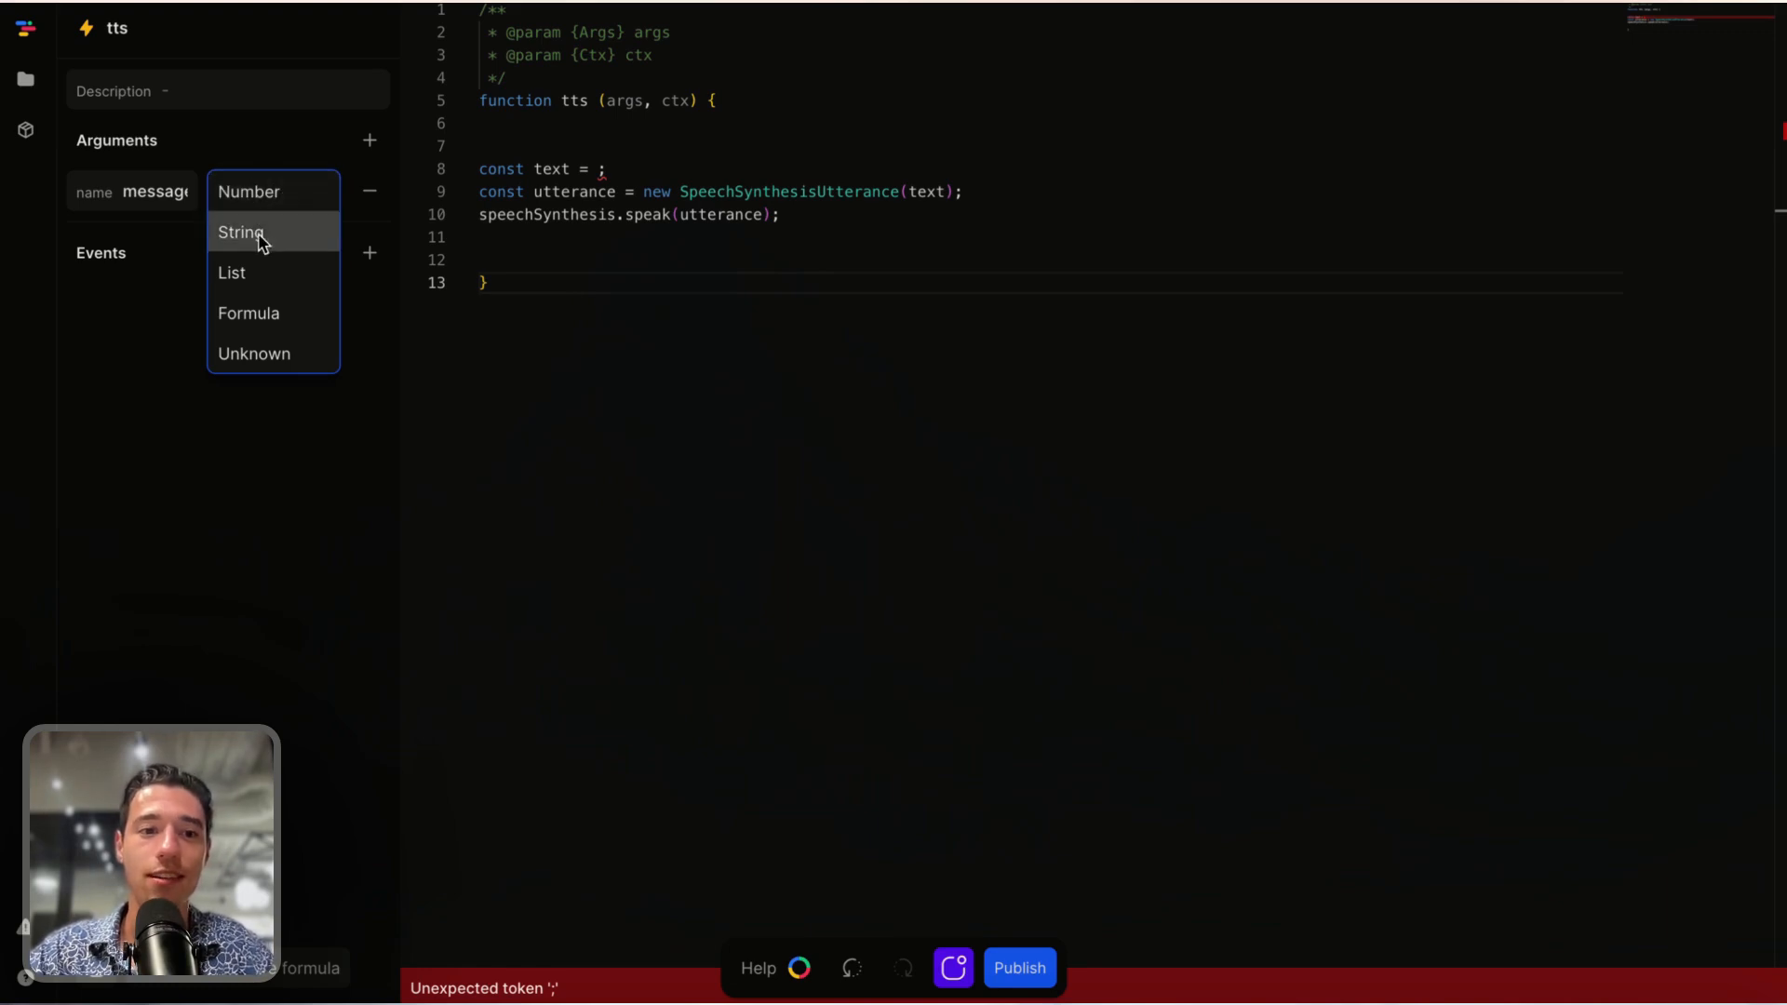
{"action": "left_click", "coordinate": [241, 244]}
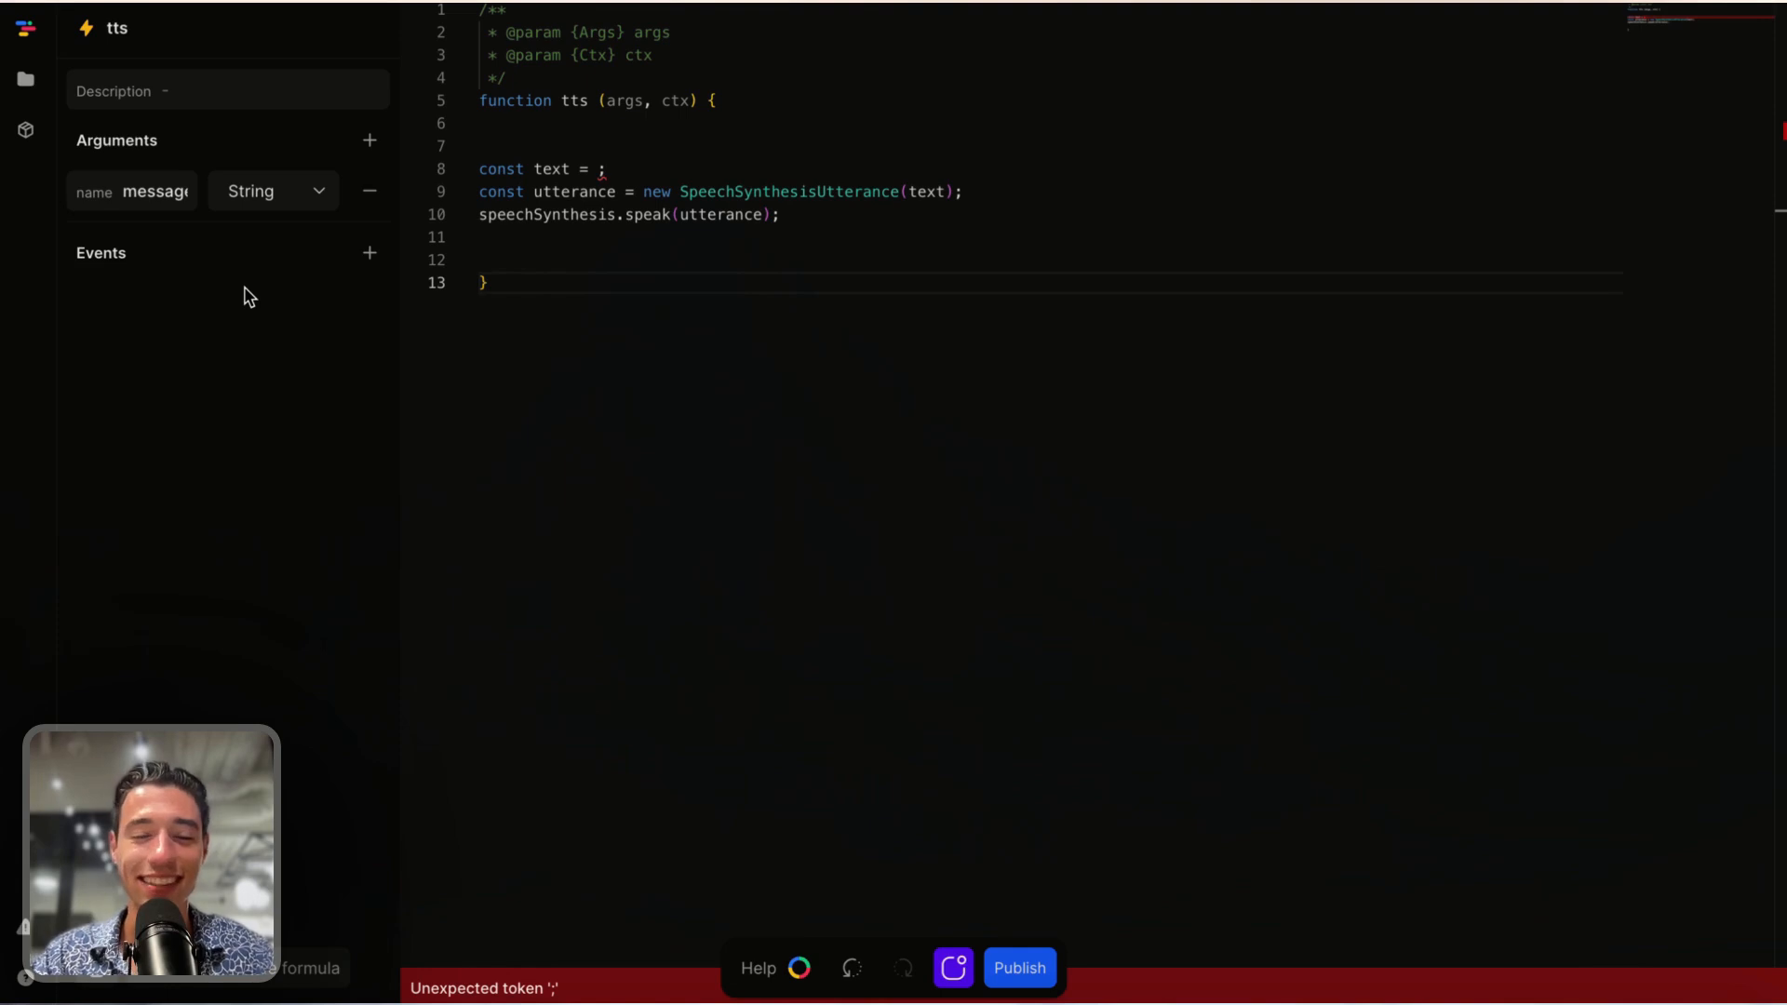
- Assign args.message to the text constant in the tts function
{"action": "left_click_drag", "start_coordinate": [124, 193], "coordinate": [167, 195]}
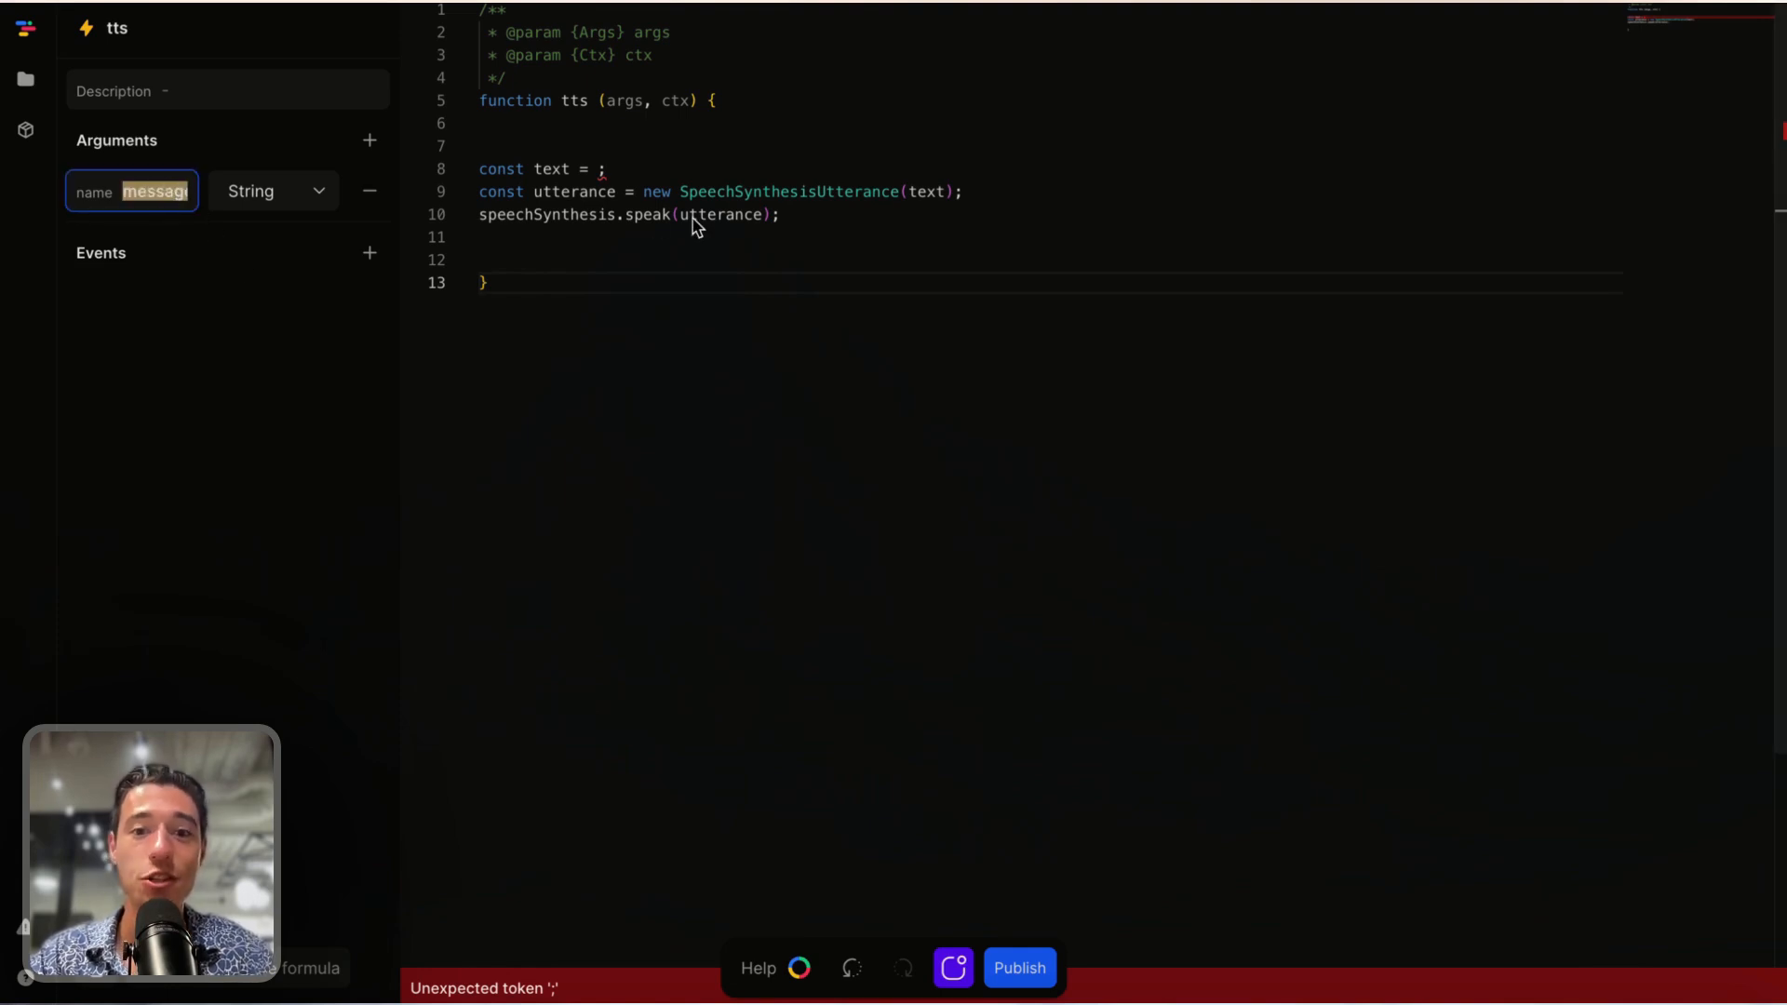
{"action": "left_click", "coordinate": [1108, 236]}
{"action": "left_click", "coordinate": [596, 170]}
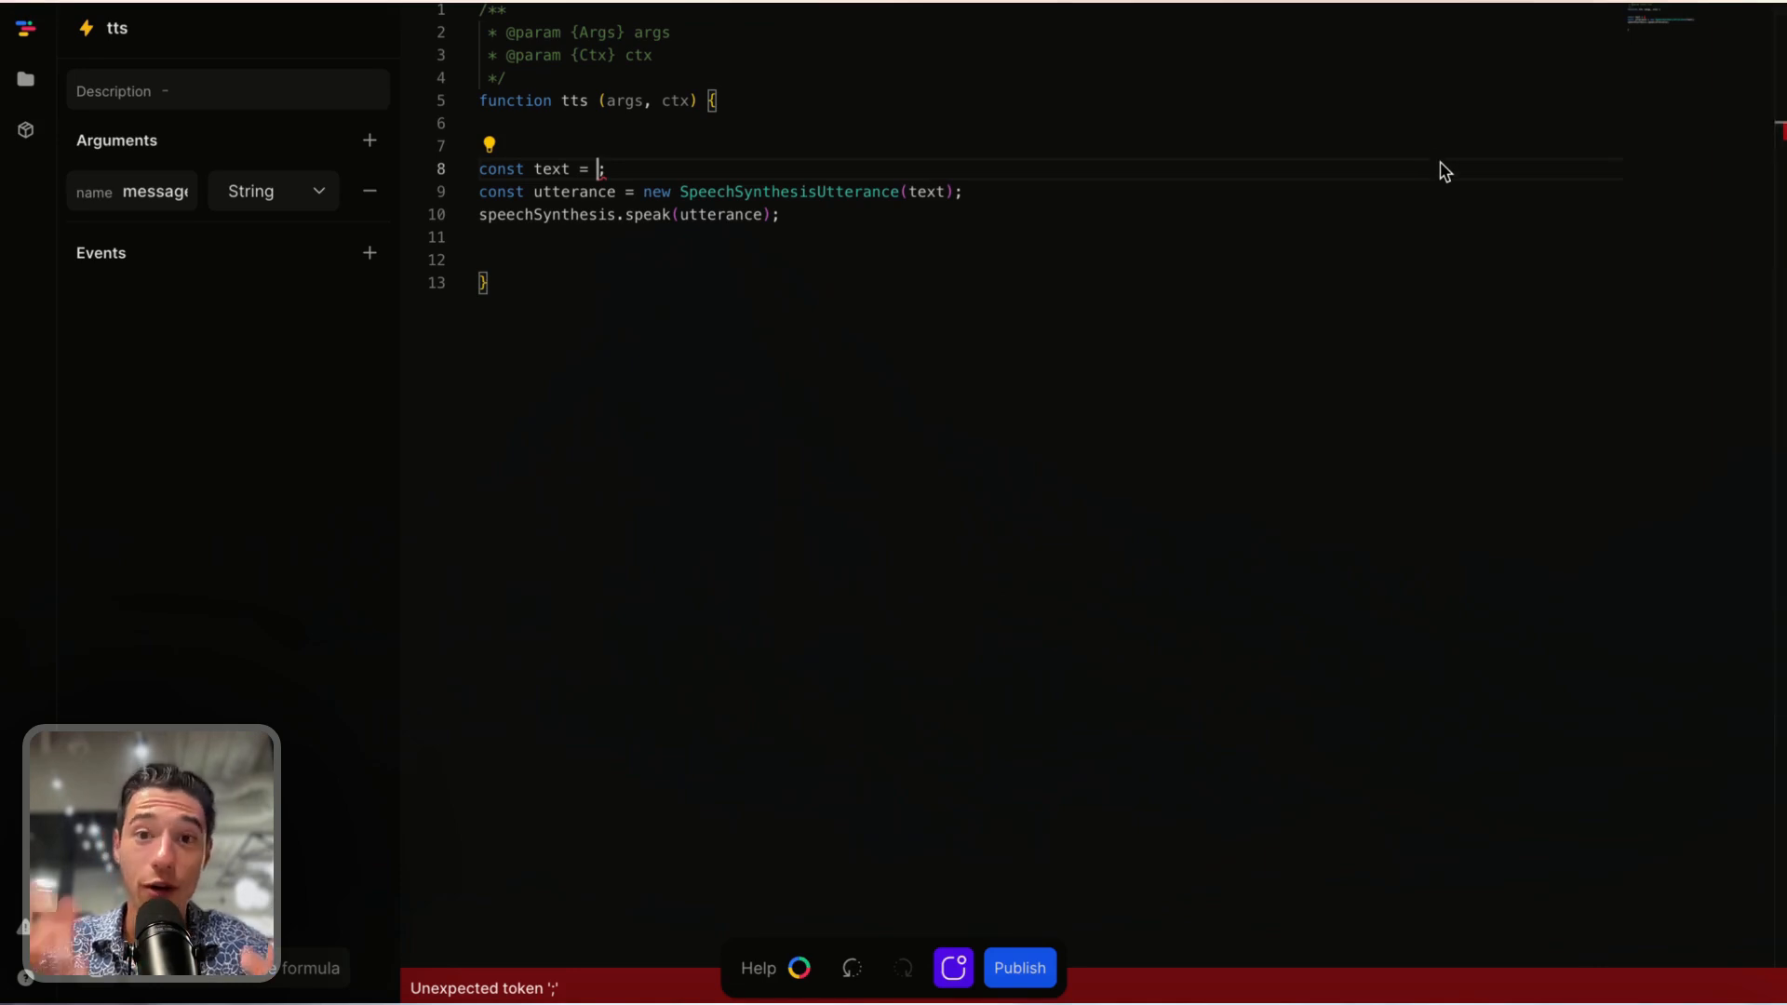
{"action": "type", "text": "args"}
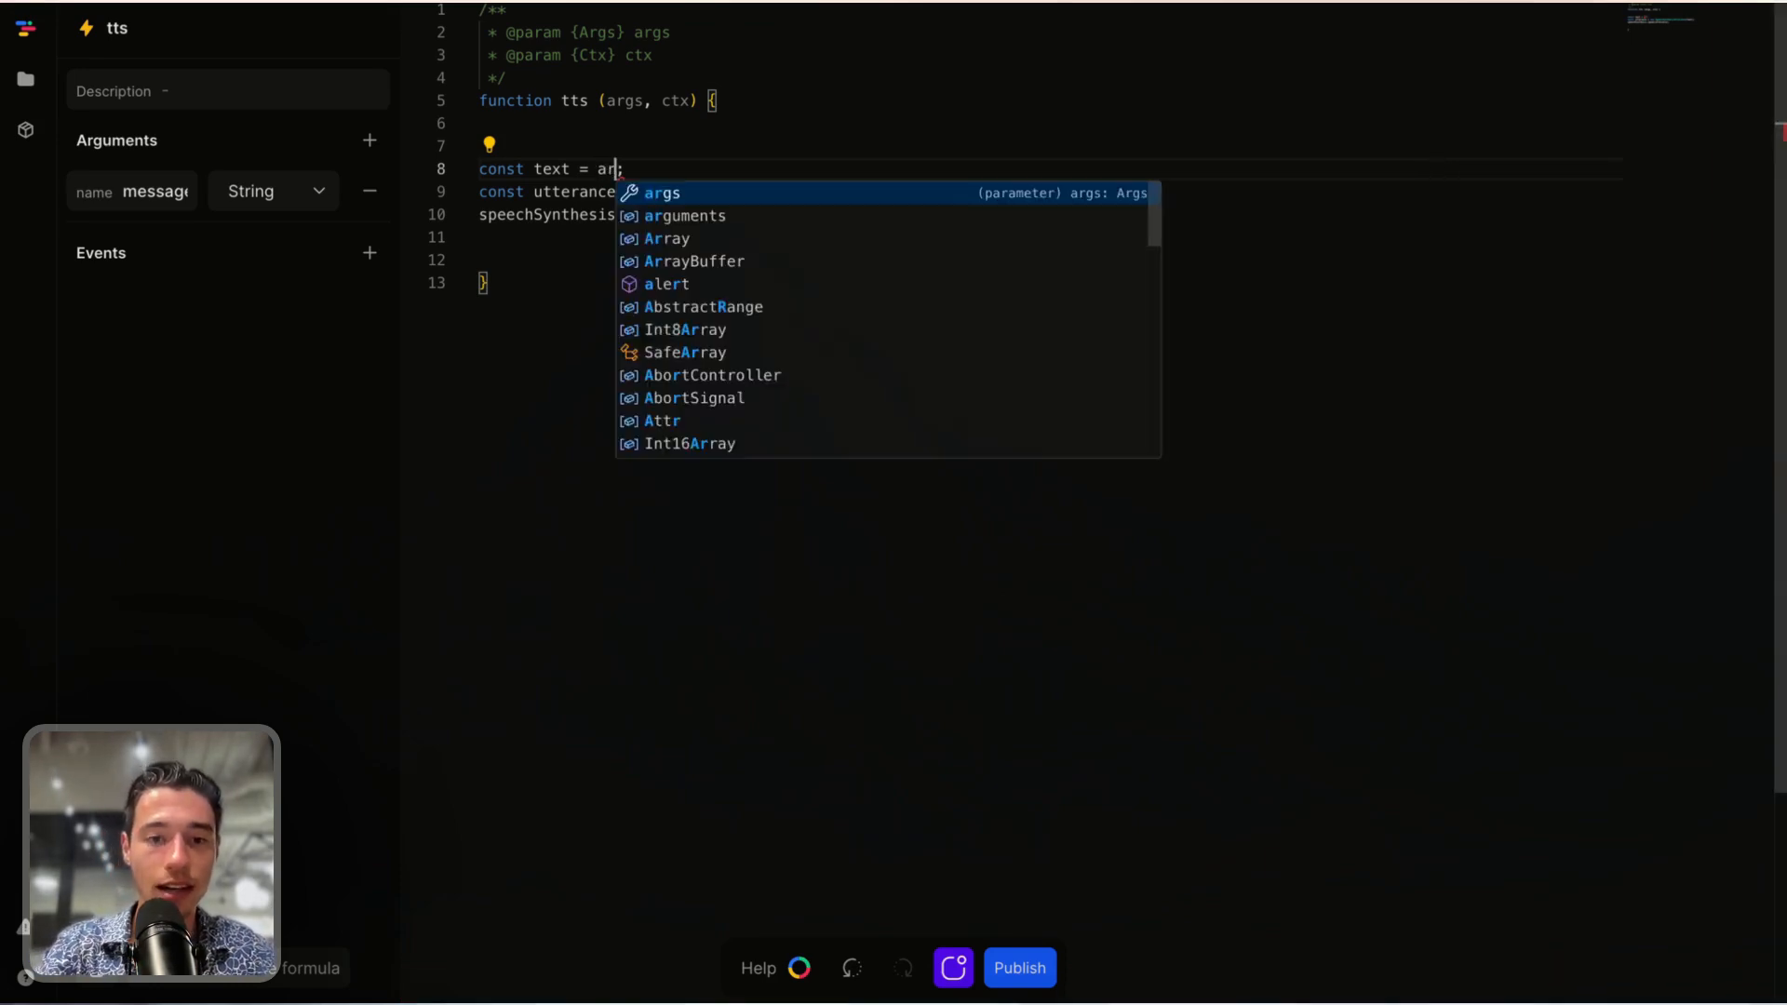
{"action": "left_click", "coordinate": [671, 192]}
{"action": "type", "text": "."}
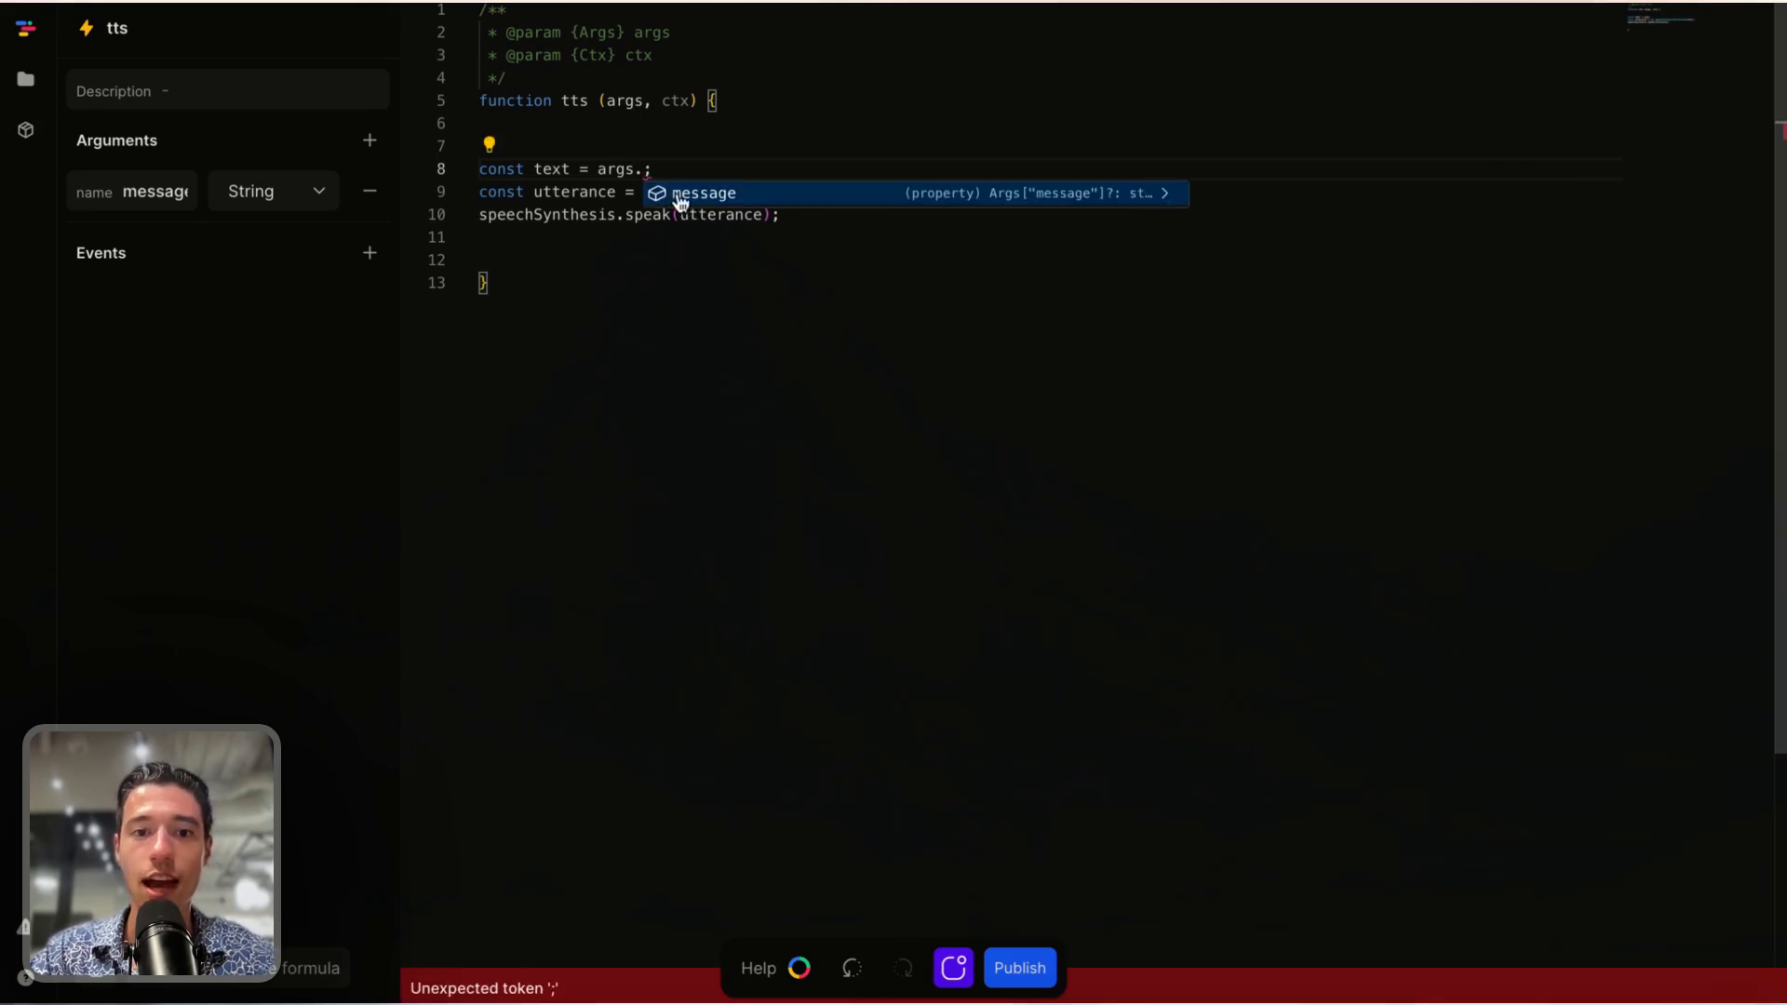
{"action": "left_click", "coordinate": [685, 191]}
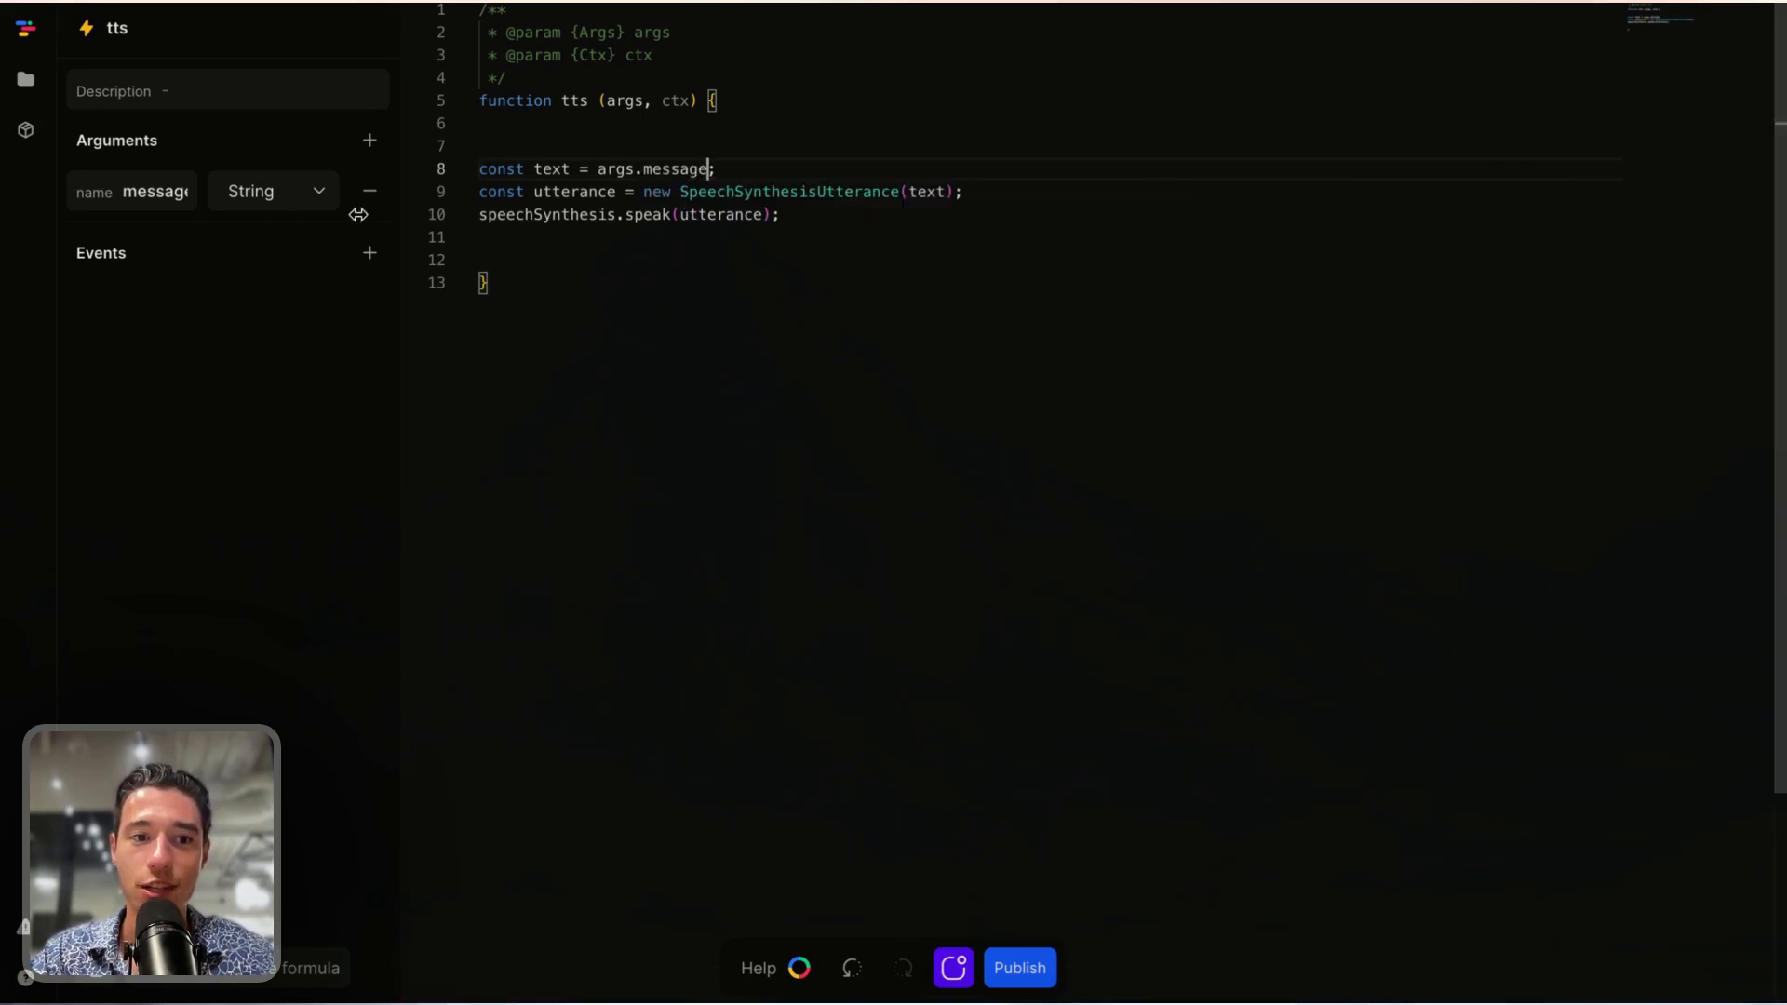
{"action": "left_click", "coordinate": [638, 370]}
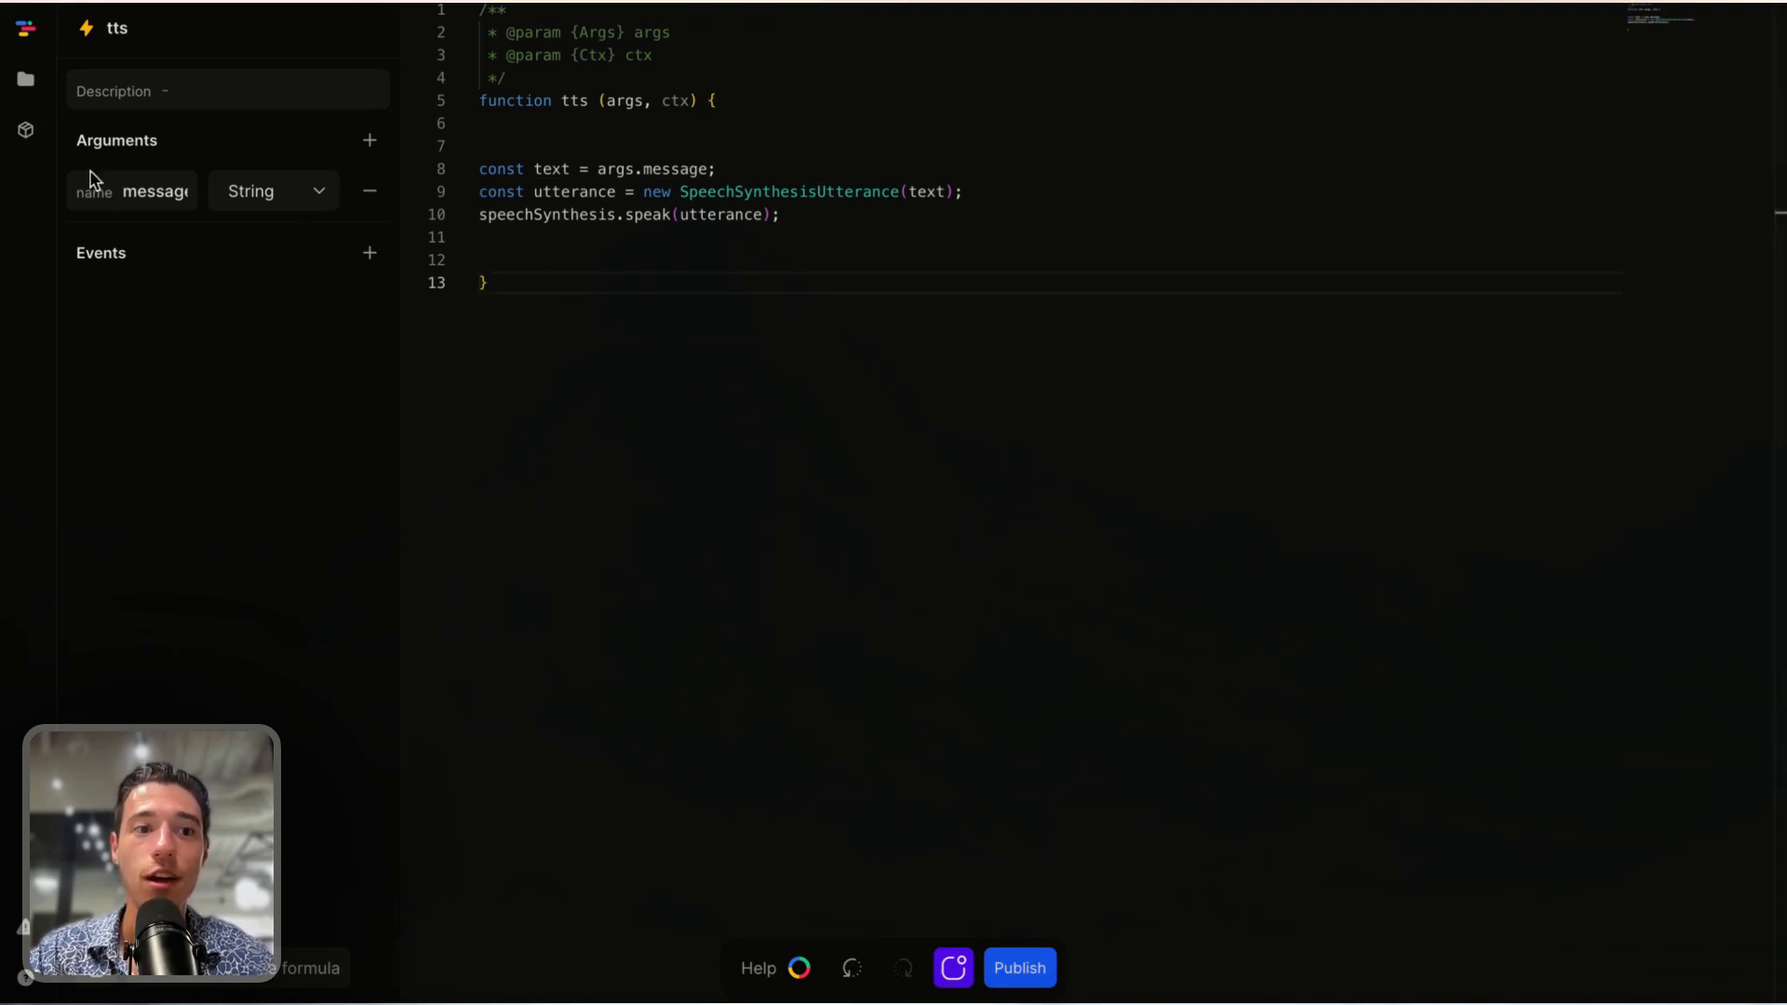
- Open the HomePage and add a submit event to the form that holds the textarea and button
{"action": "left_click", "coordinate": [31, 90]}
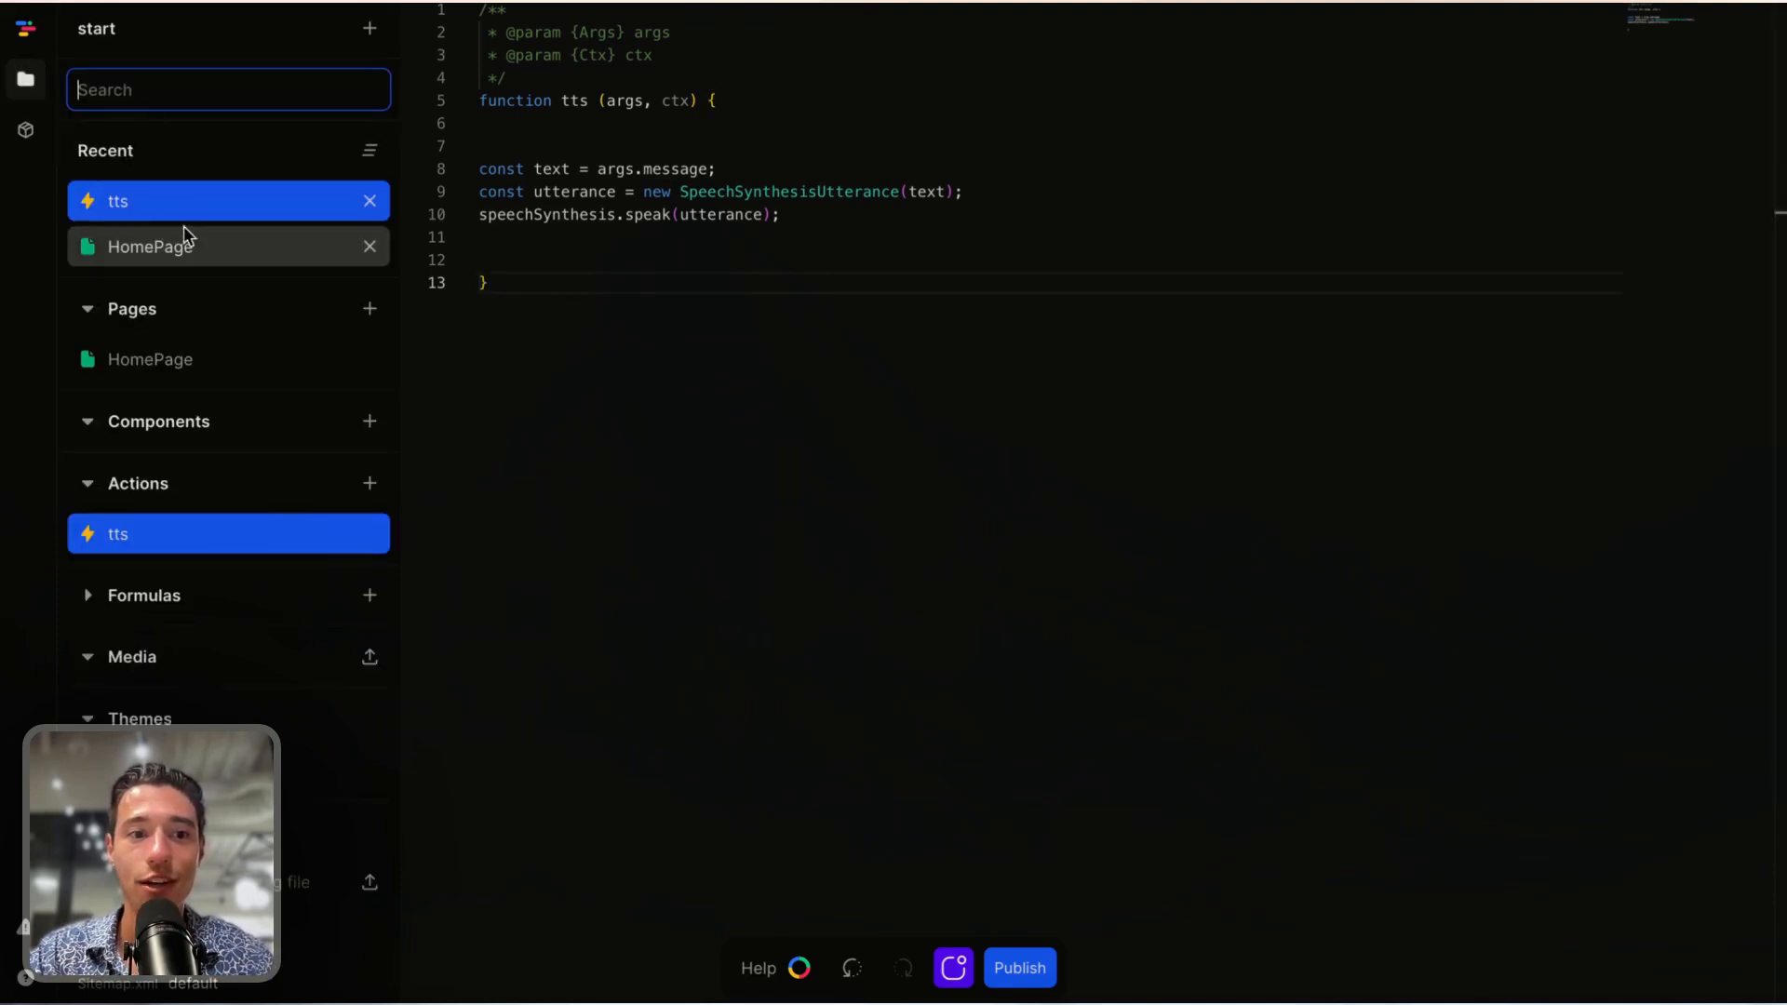
{"action": "left_click", "coordinate": [190, 262]}
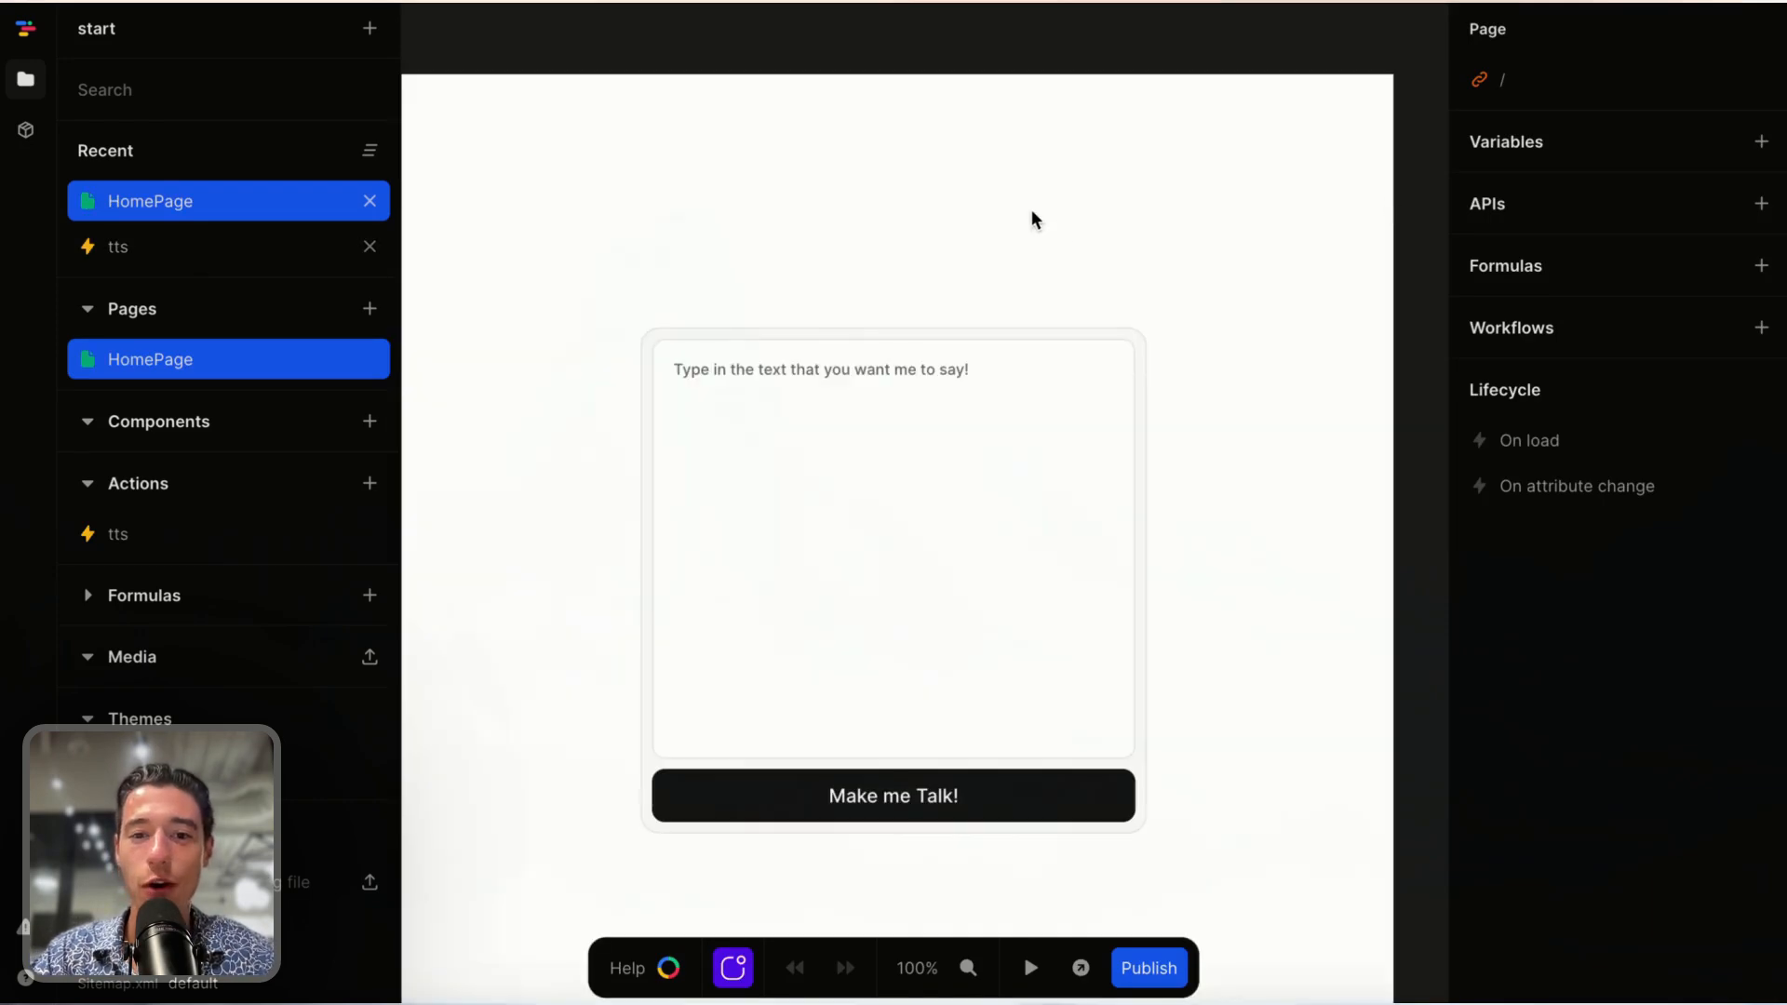
{"action": "left_click", "coordinate": [663, 776]}
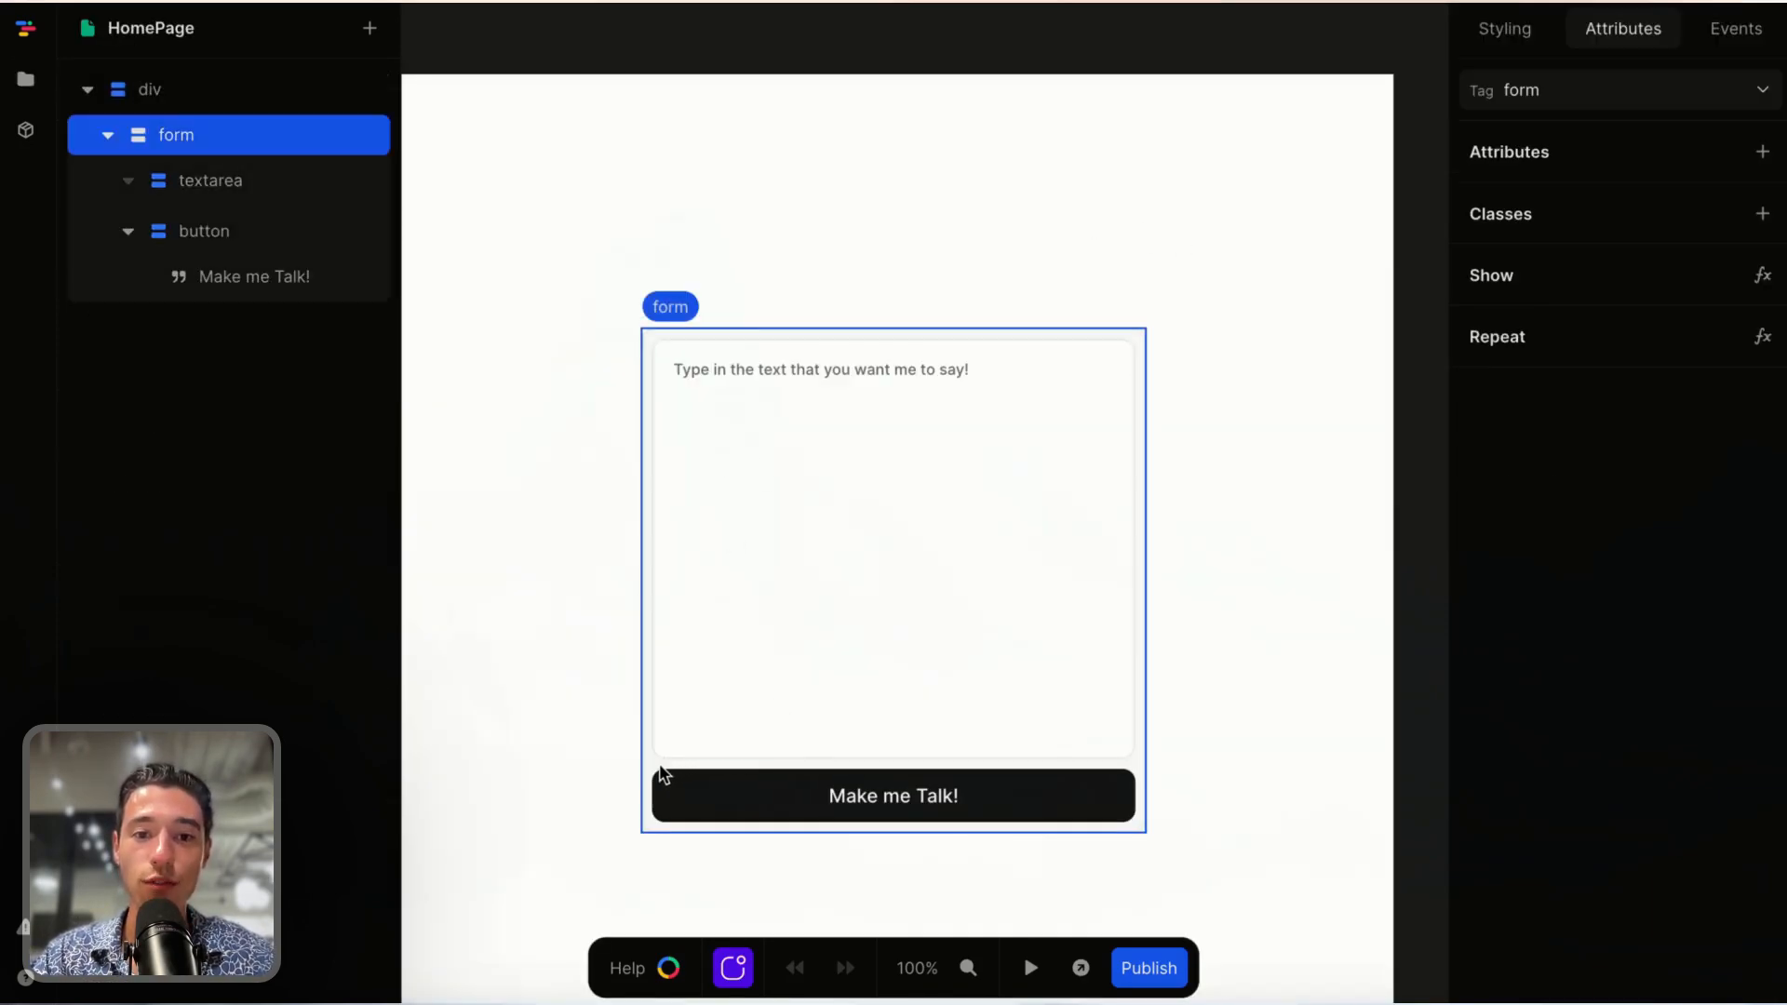
{"action": "left_click", "coordinate": [1737, 39]}
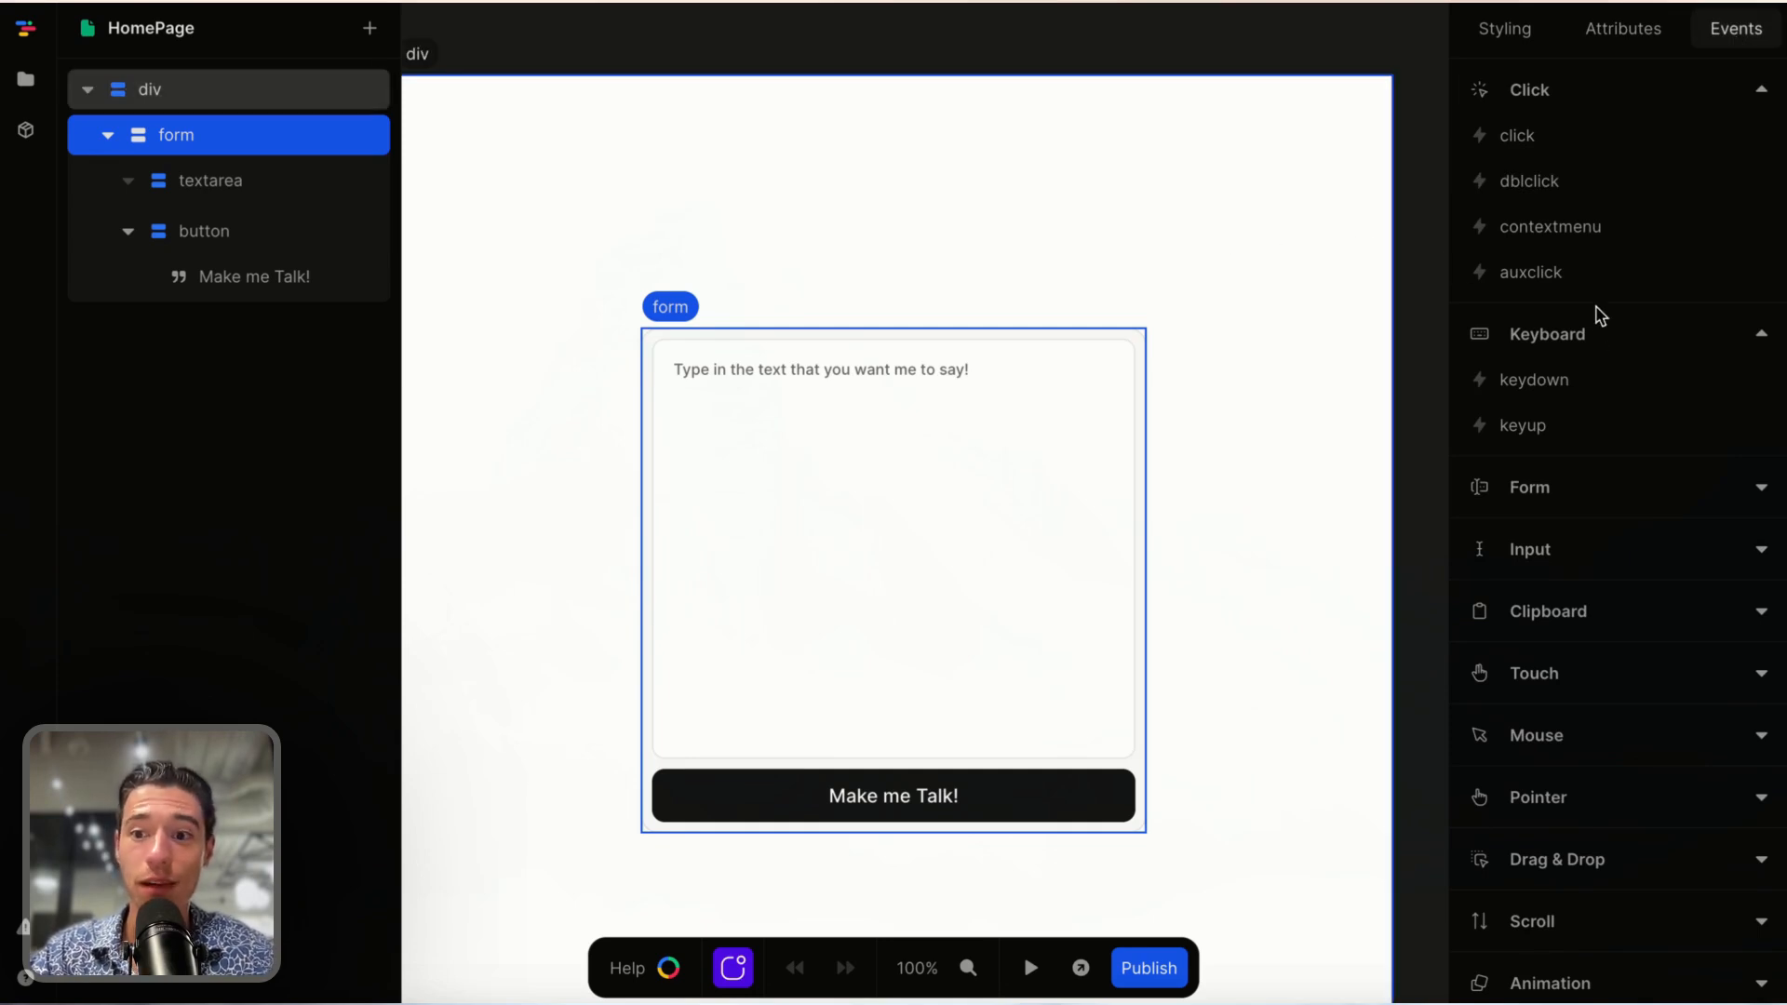
{"action": "scroll", "coordinate": [1596, 446], "scroll_direction": "down", "scroll_amount": 1}
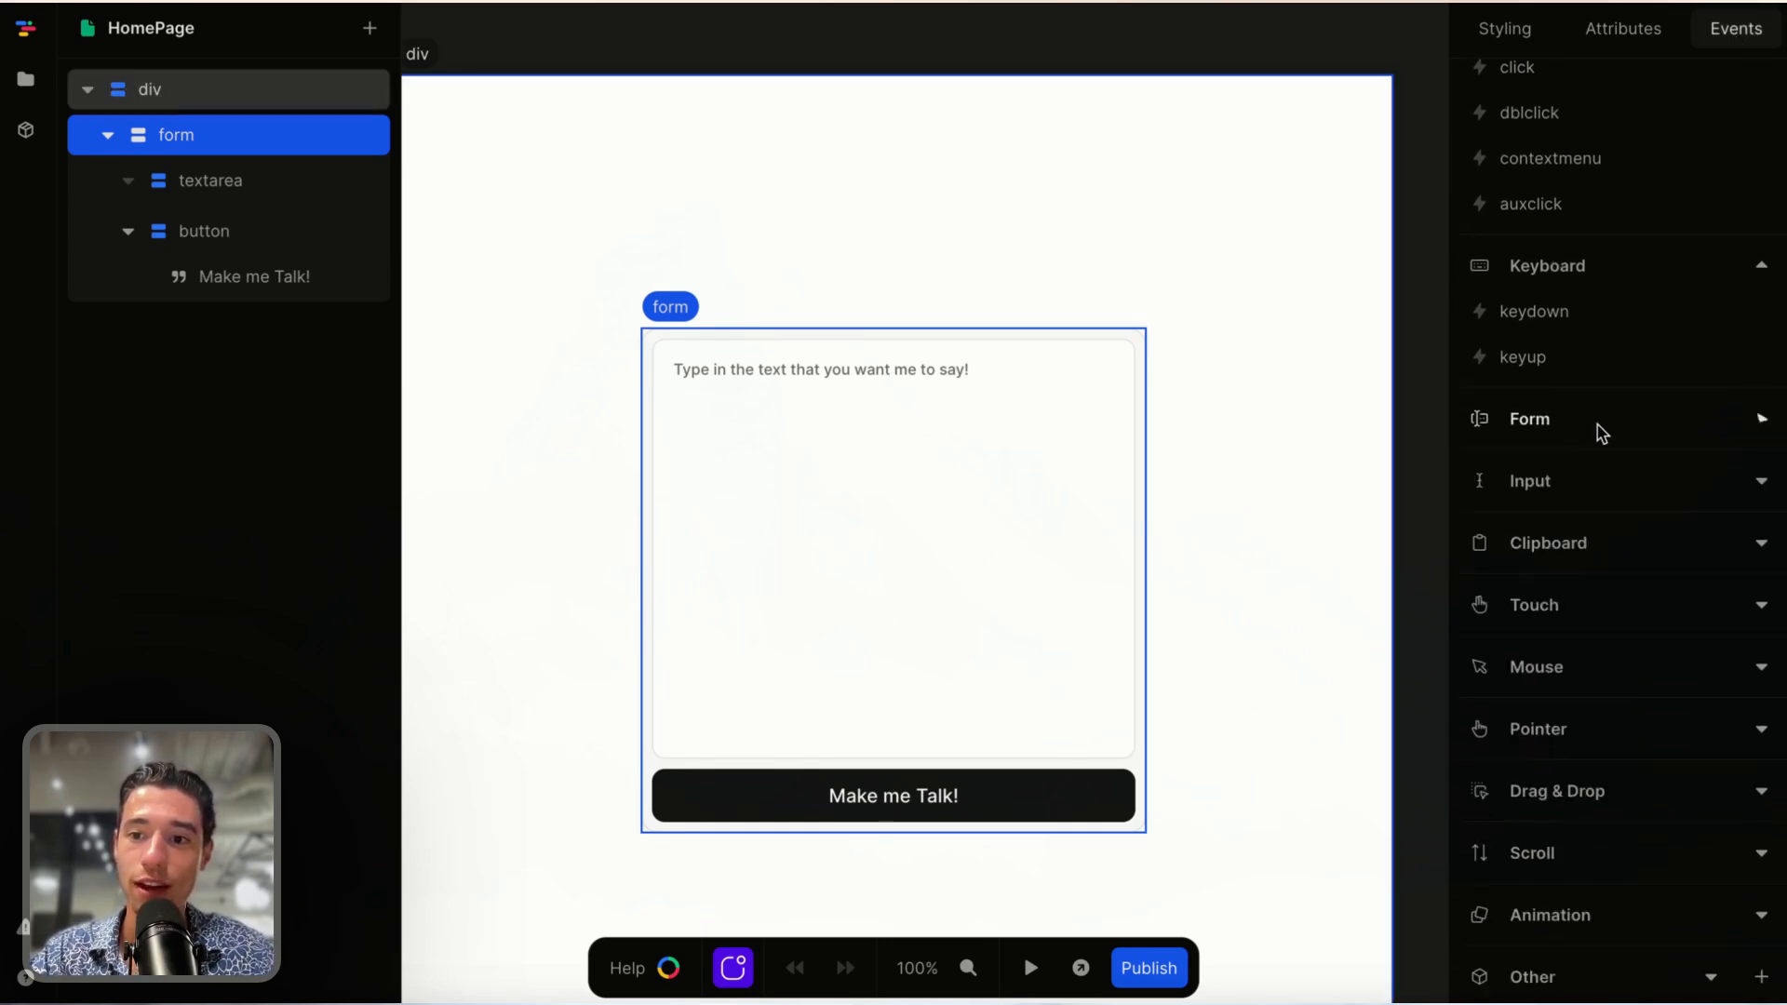
{"action": "left_click", "coordinate": [1575, 438]}
{"action": "left_click", "coordinate": [1551, 468]}
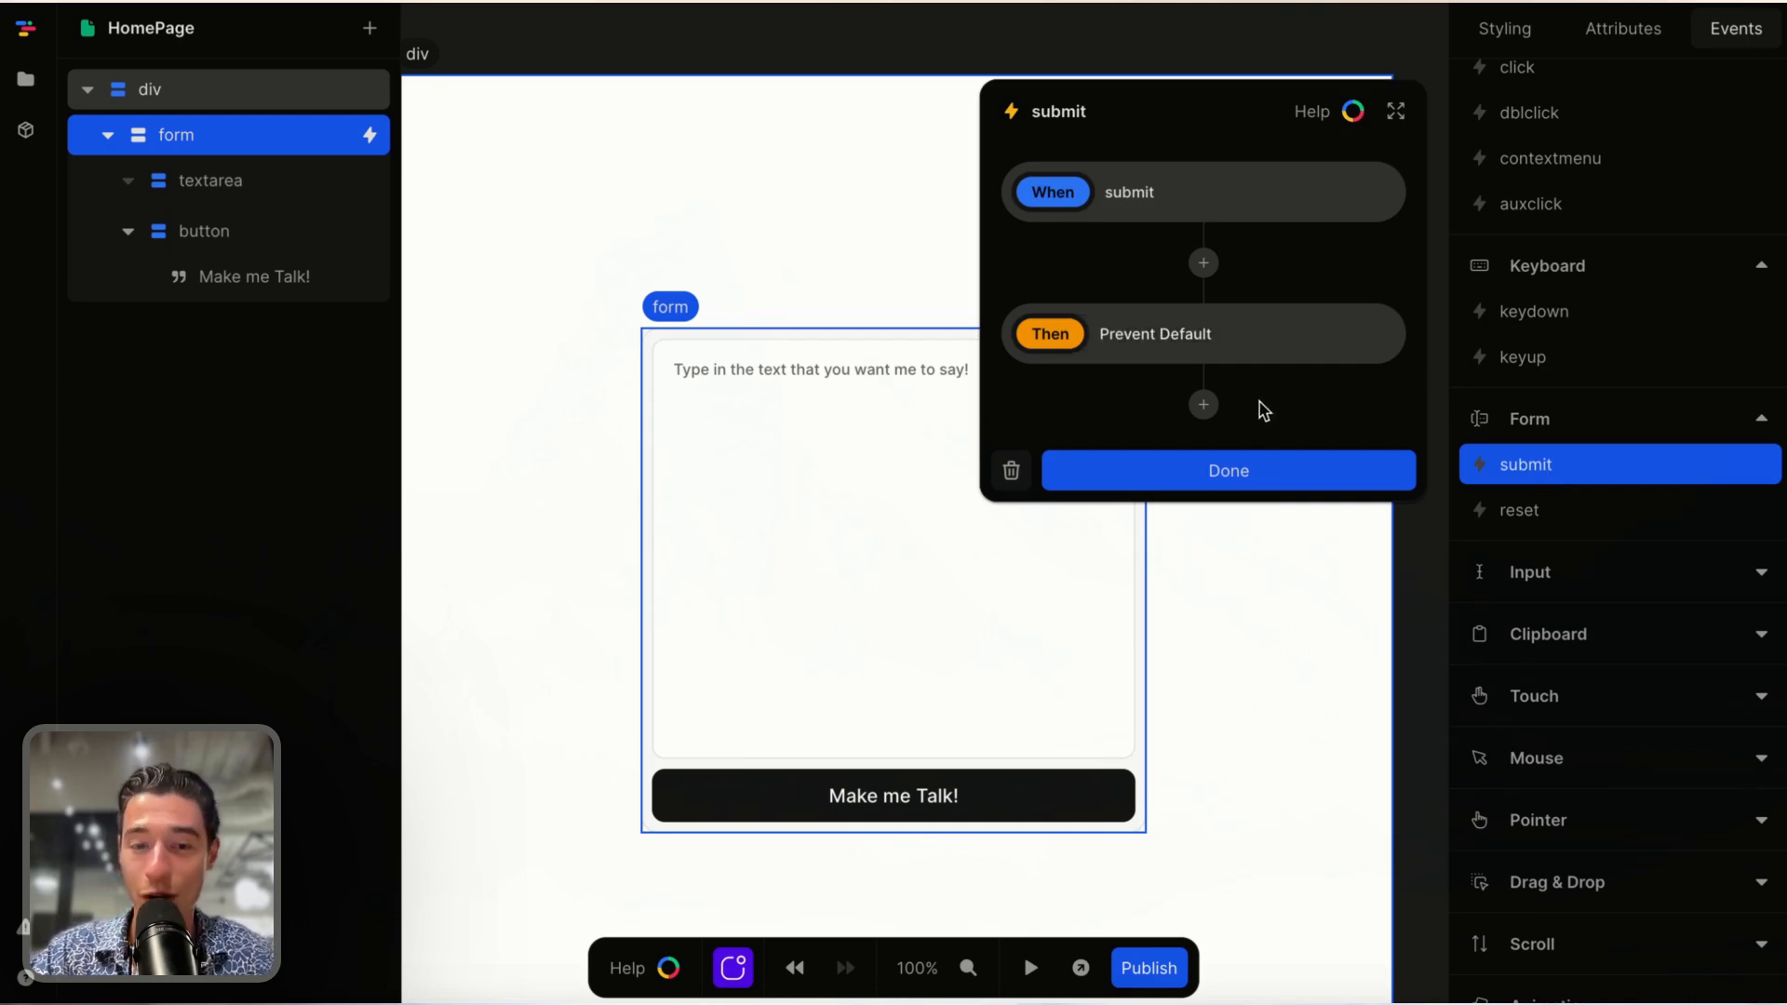
- Add the project's tts action after Prevent Default in the submit event and finish editing the event
{"action": "left_click", "coordinate": [1203, 404]}
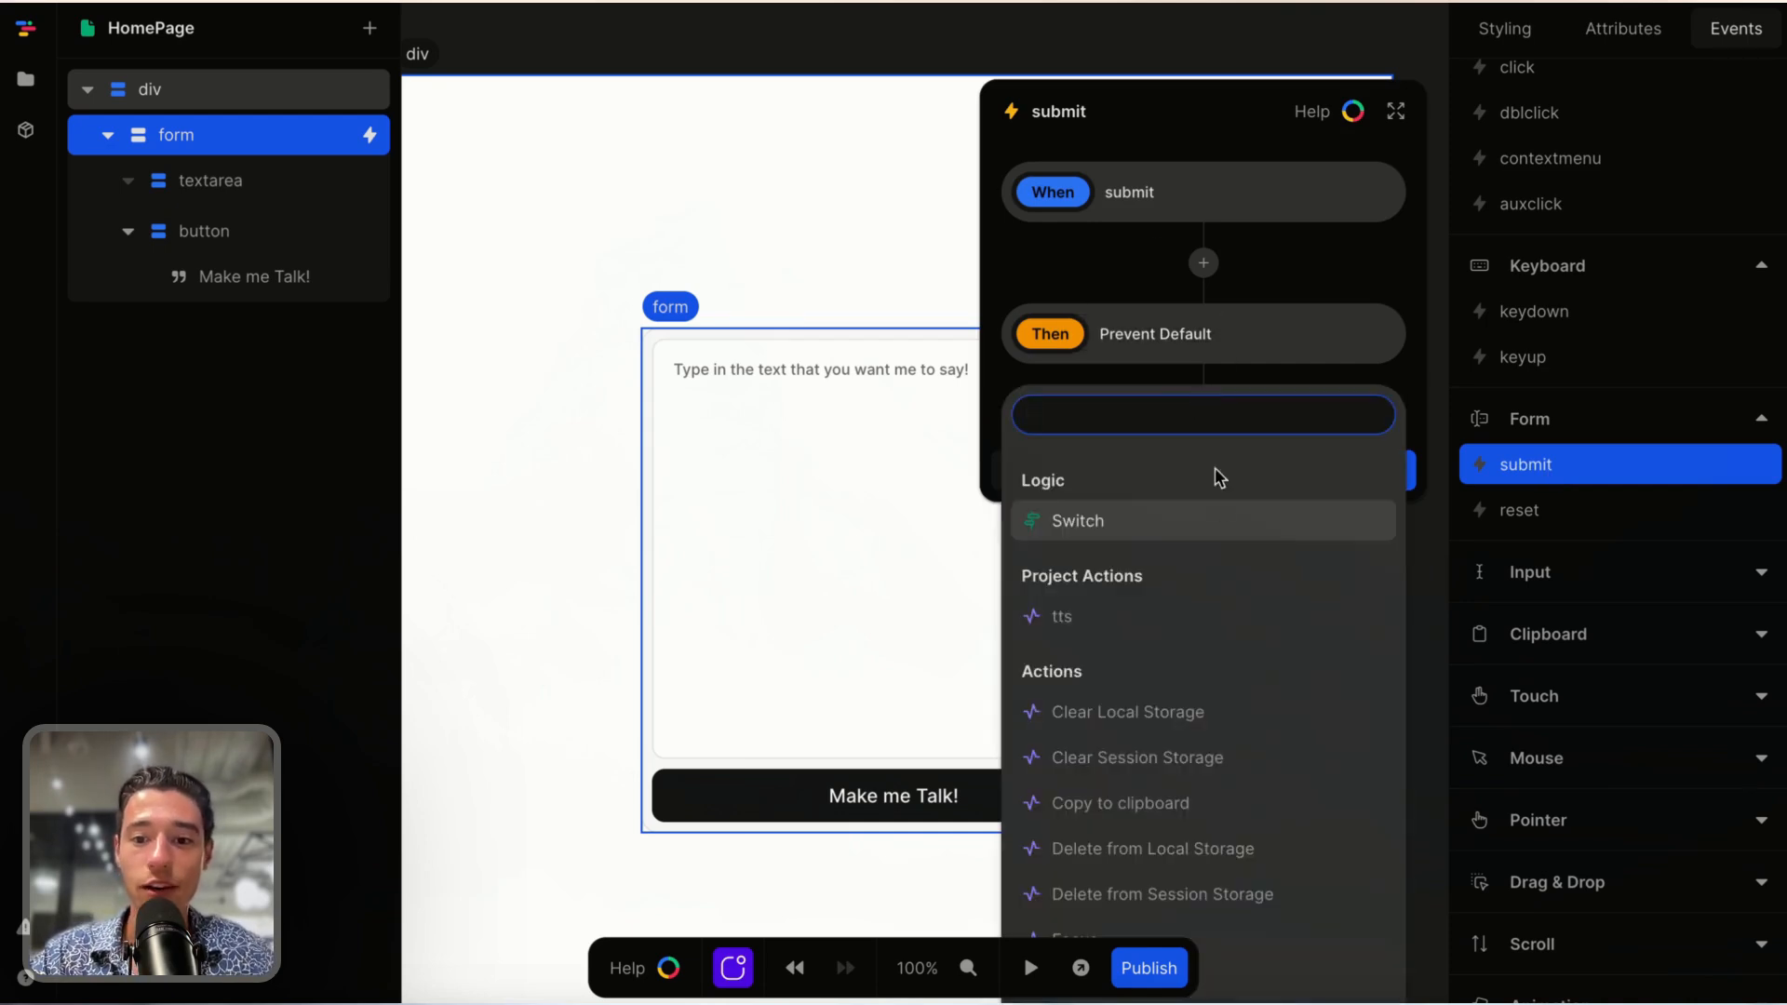
{"action": "left_click", "coordinate": [1159, 639]}
{"action": "left_click", "coordinate": [1291, 427]}
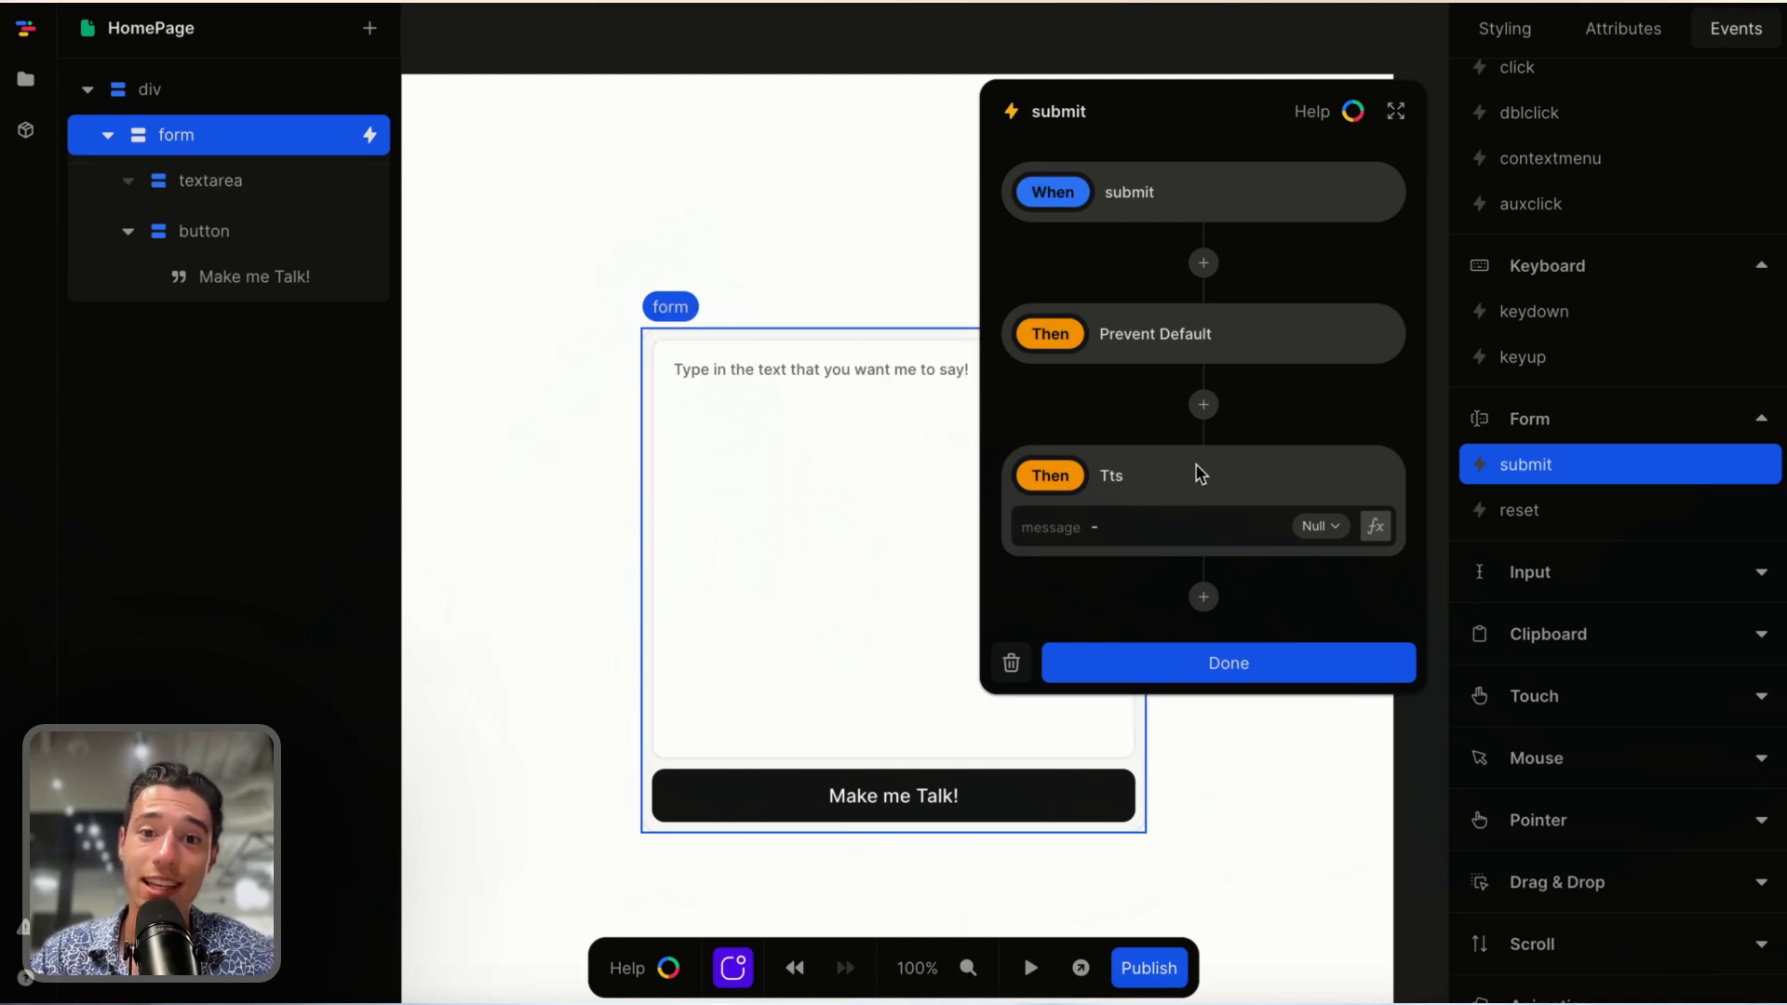
{"action": "left_click", "coordinate": [1257, 666]}
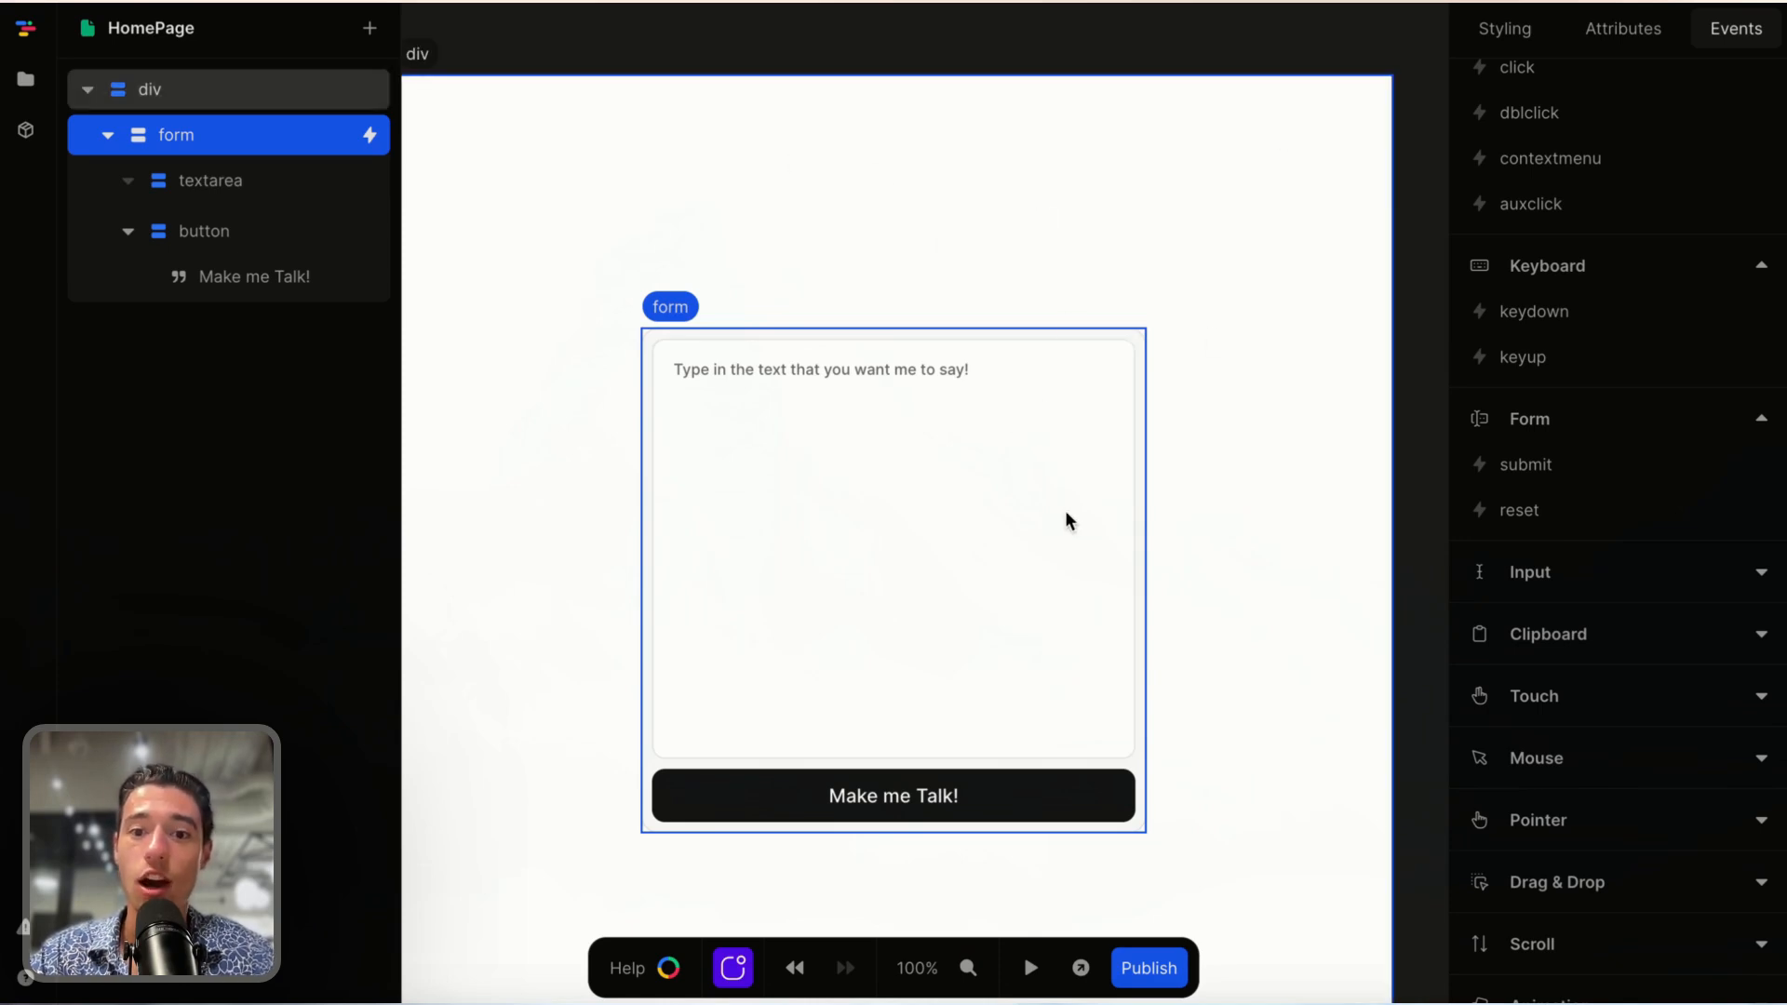
- Preview the page, try the textarea by entering "Hello", and return to editing
{"action": "left_click", "coordinate": [1030, 968]}
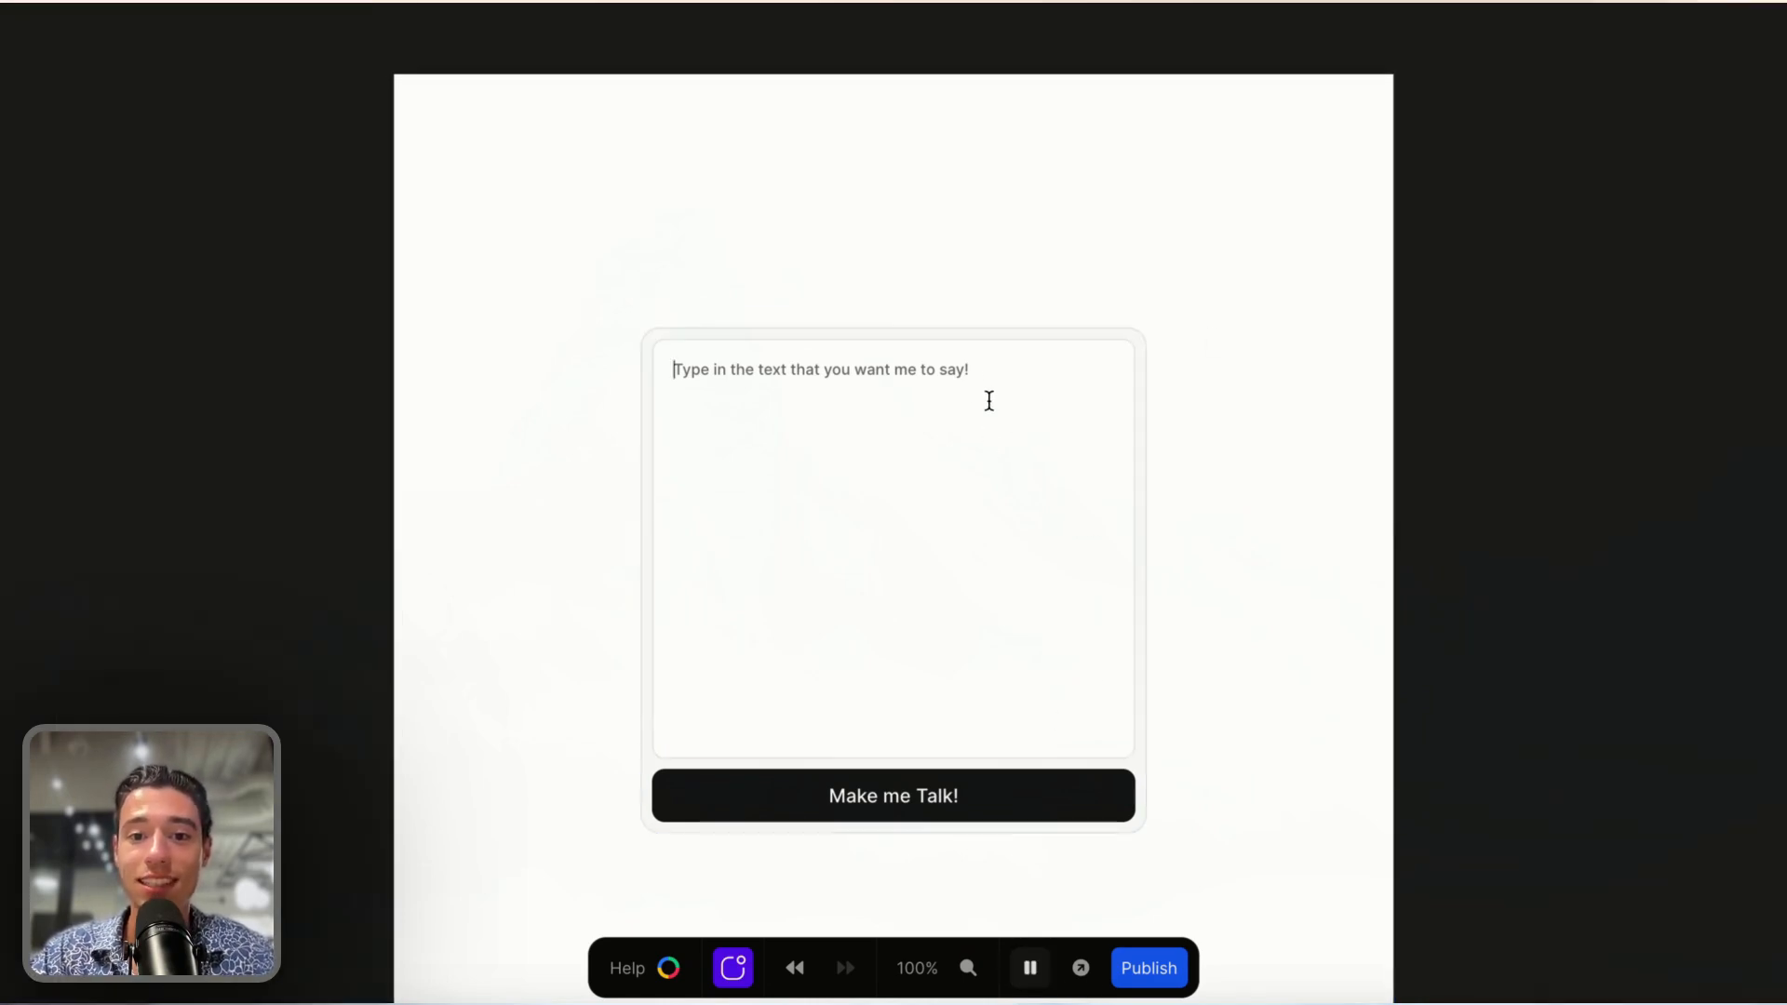
{"action": "type", "text": "cschwshcuhw"}
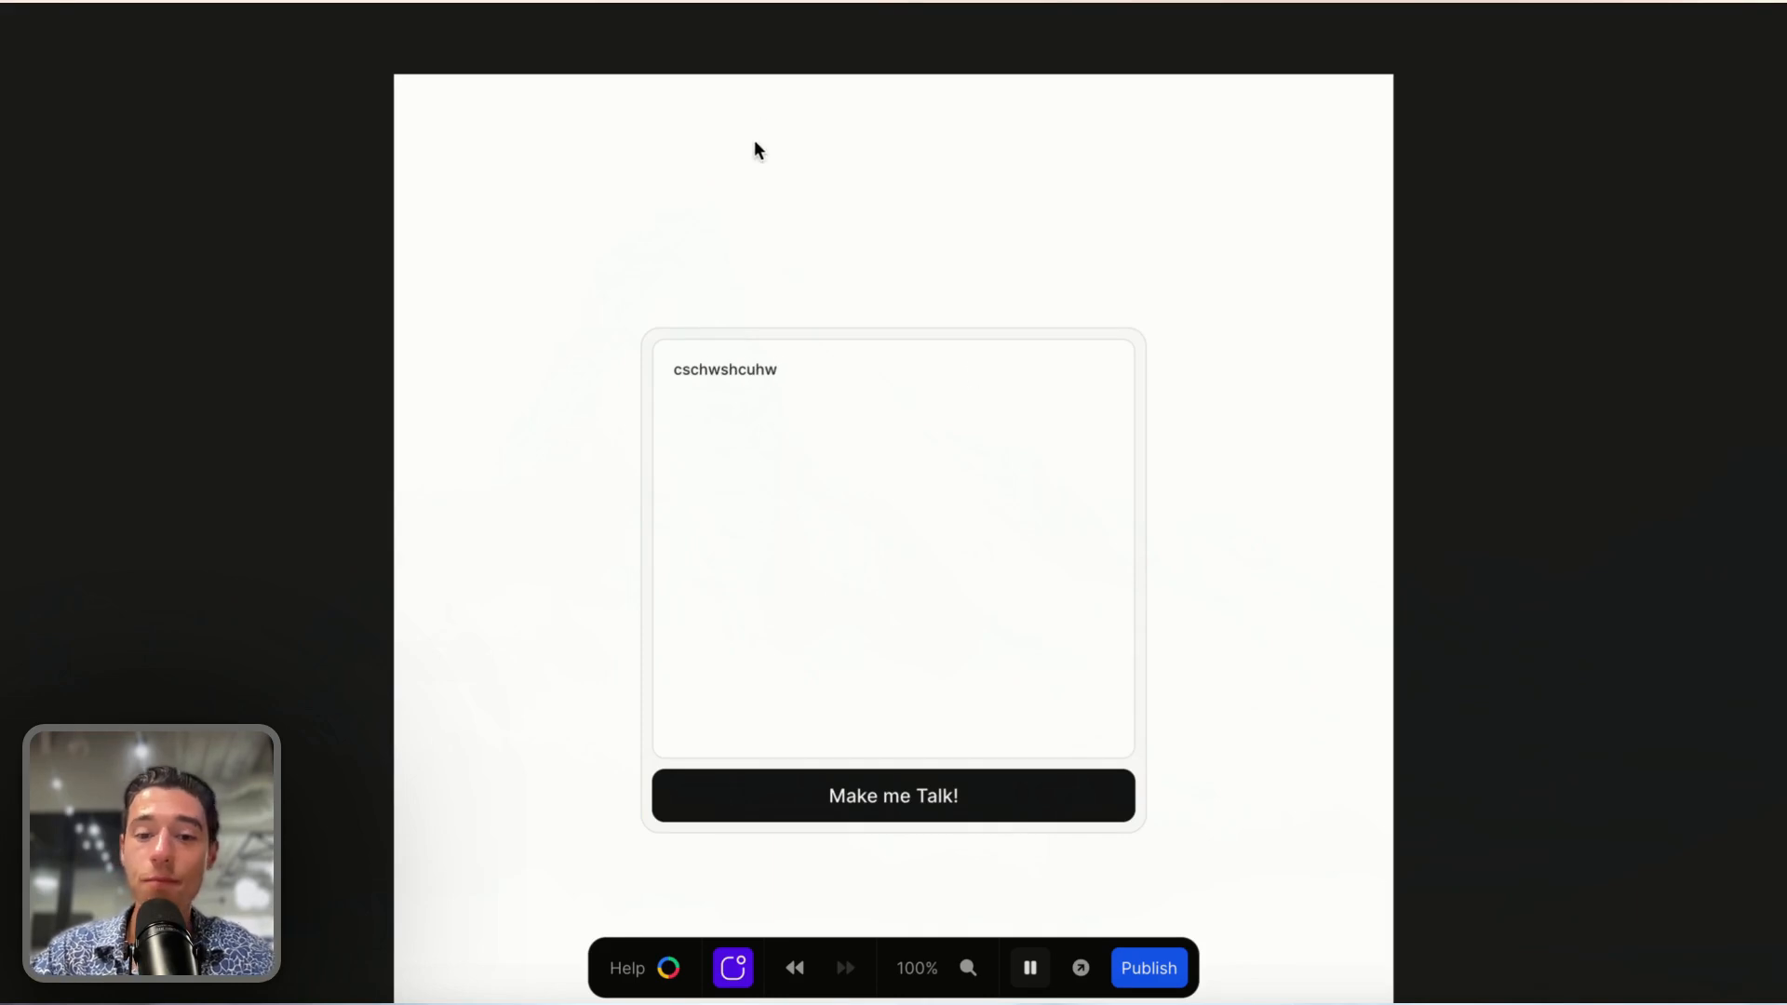
{"action": "key", "text": "ctrl+a"}
{"action": "type", "text": "H"}
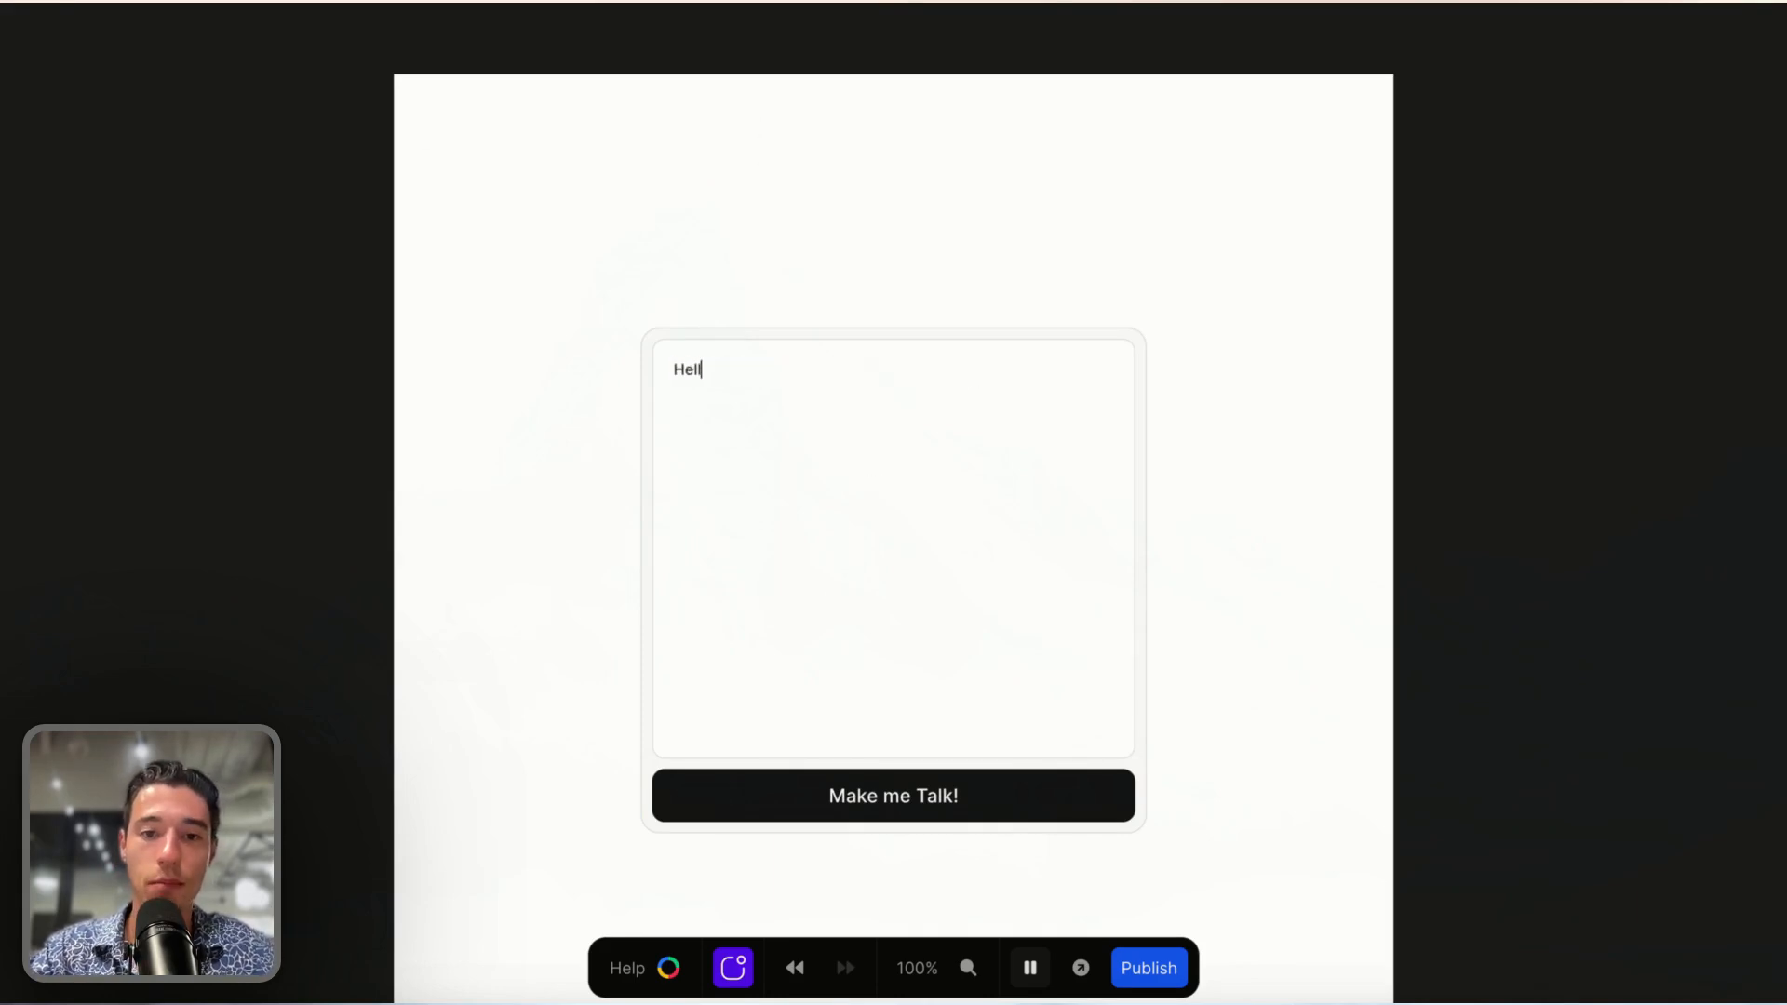
{"action": "left_click", "coordinate": [1030, 968]}
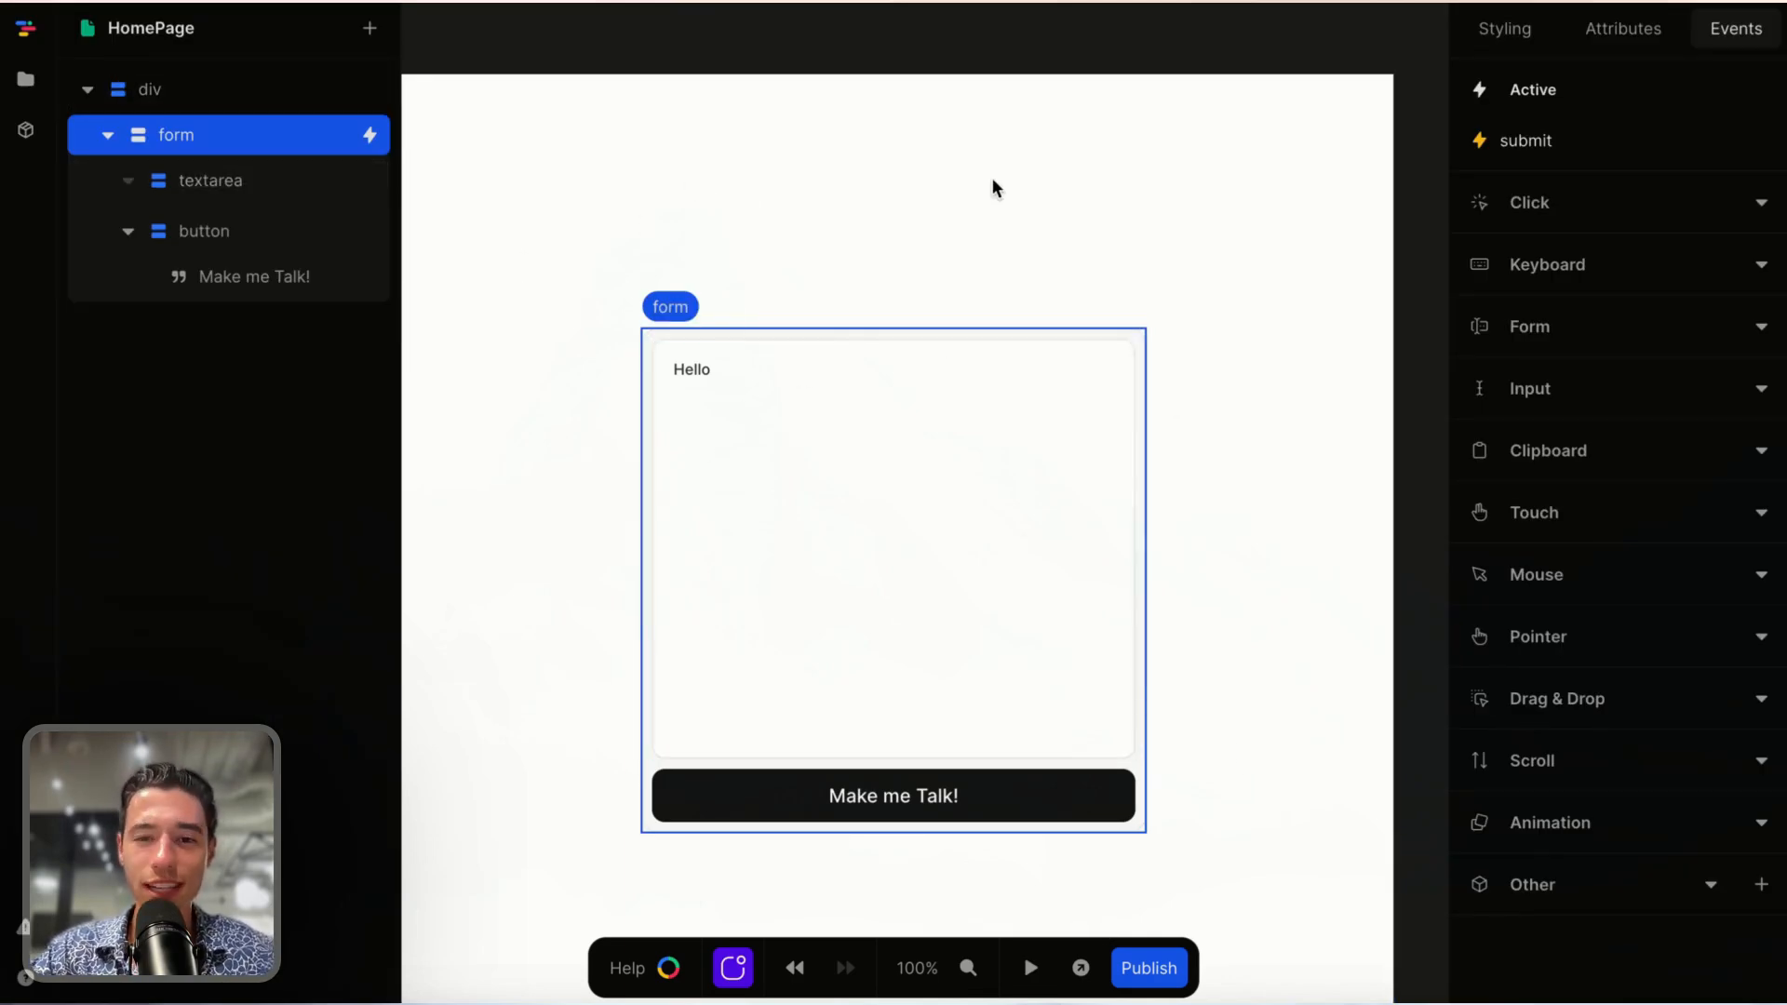
- Create a page variable named "script" with an empty string "" as its initial value
{"action": "left_click", "coordinate": [1378, 56]}
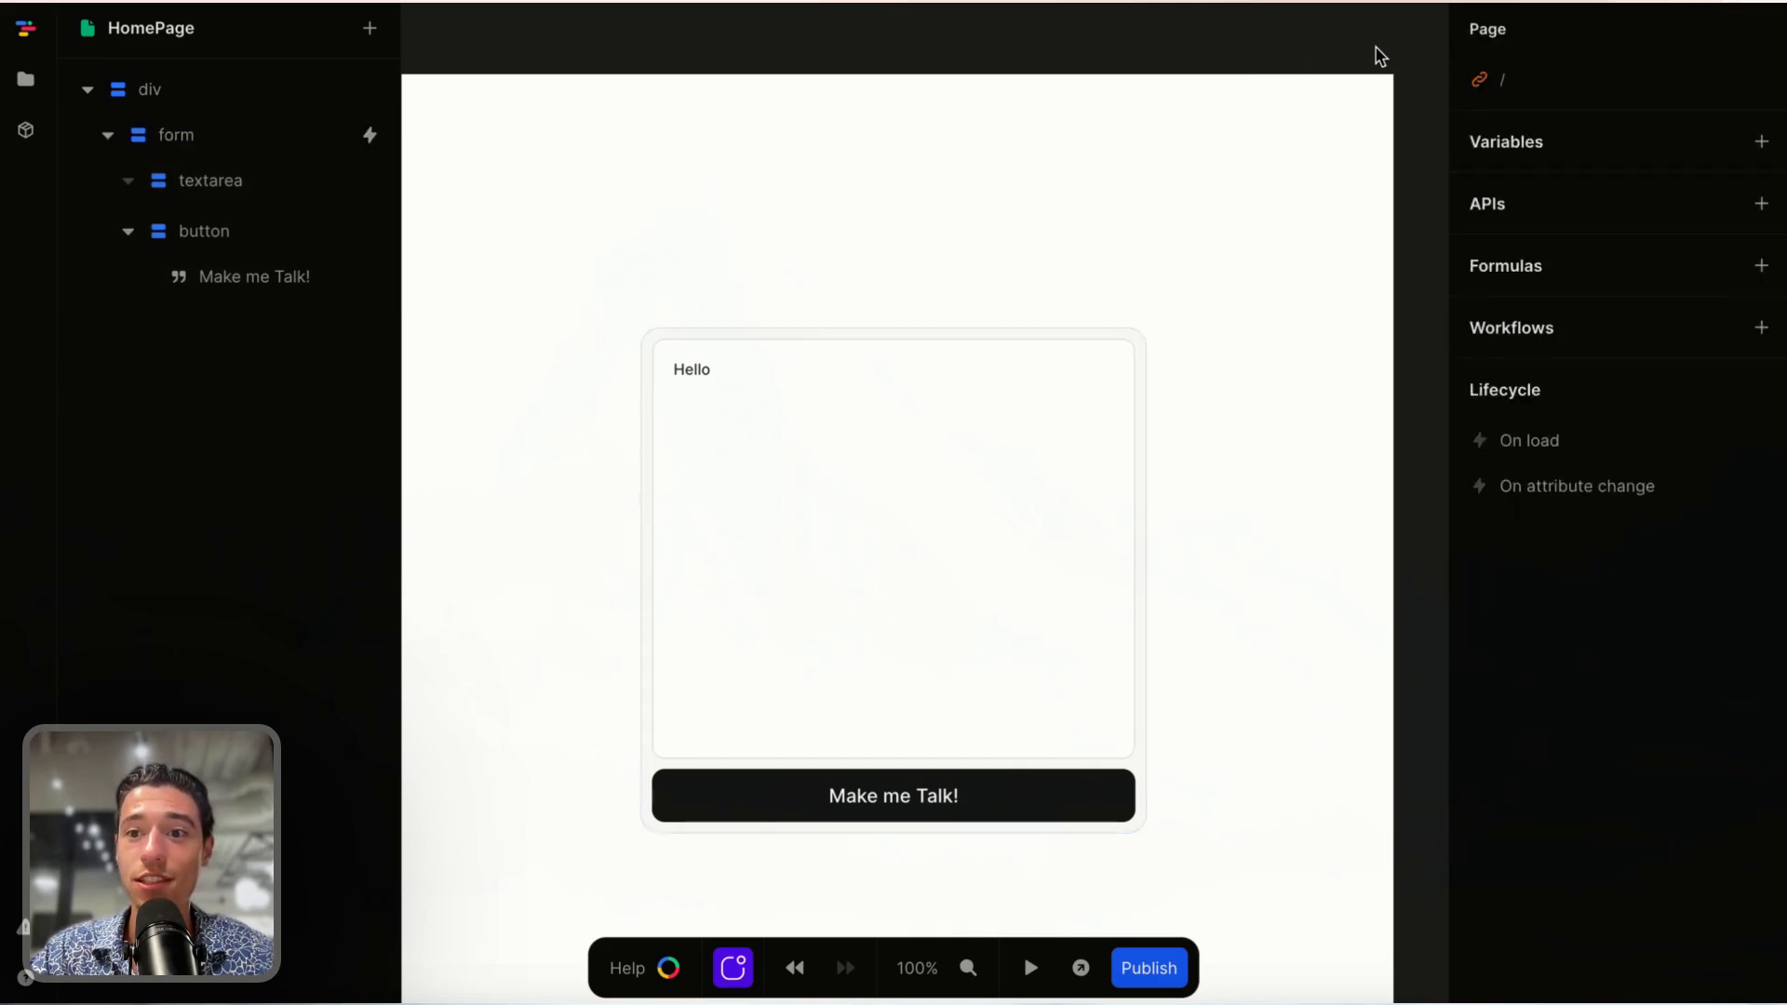
{"action": "left_click", "coordinate": [1762, 141]}
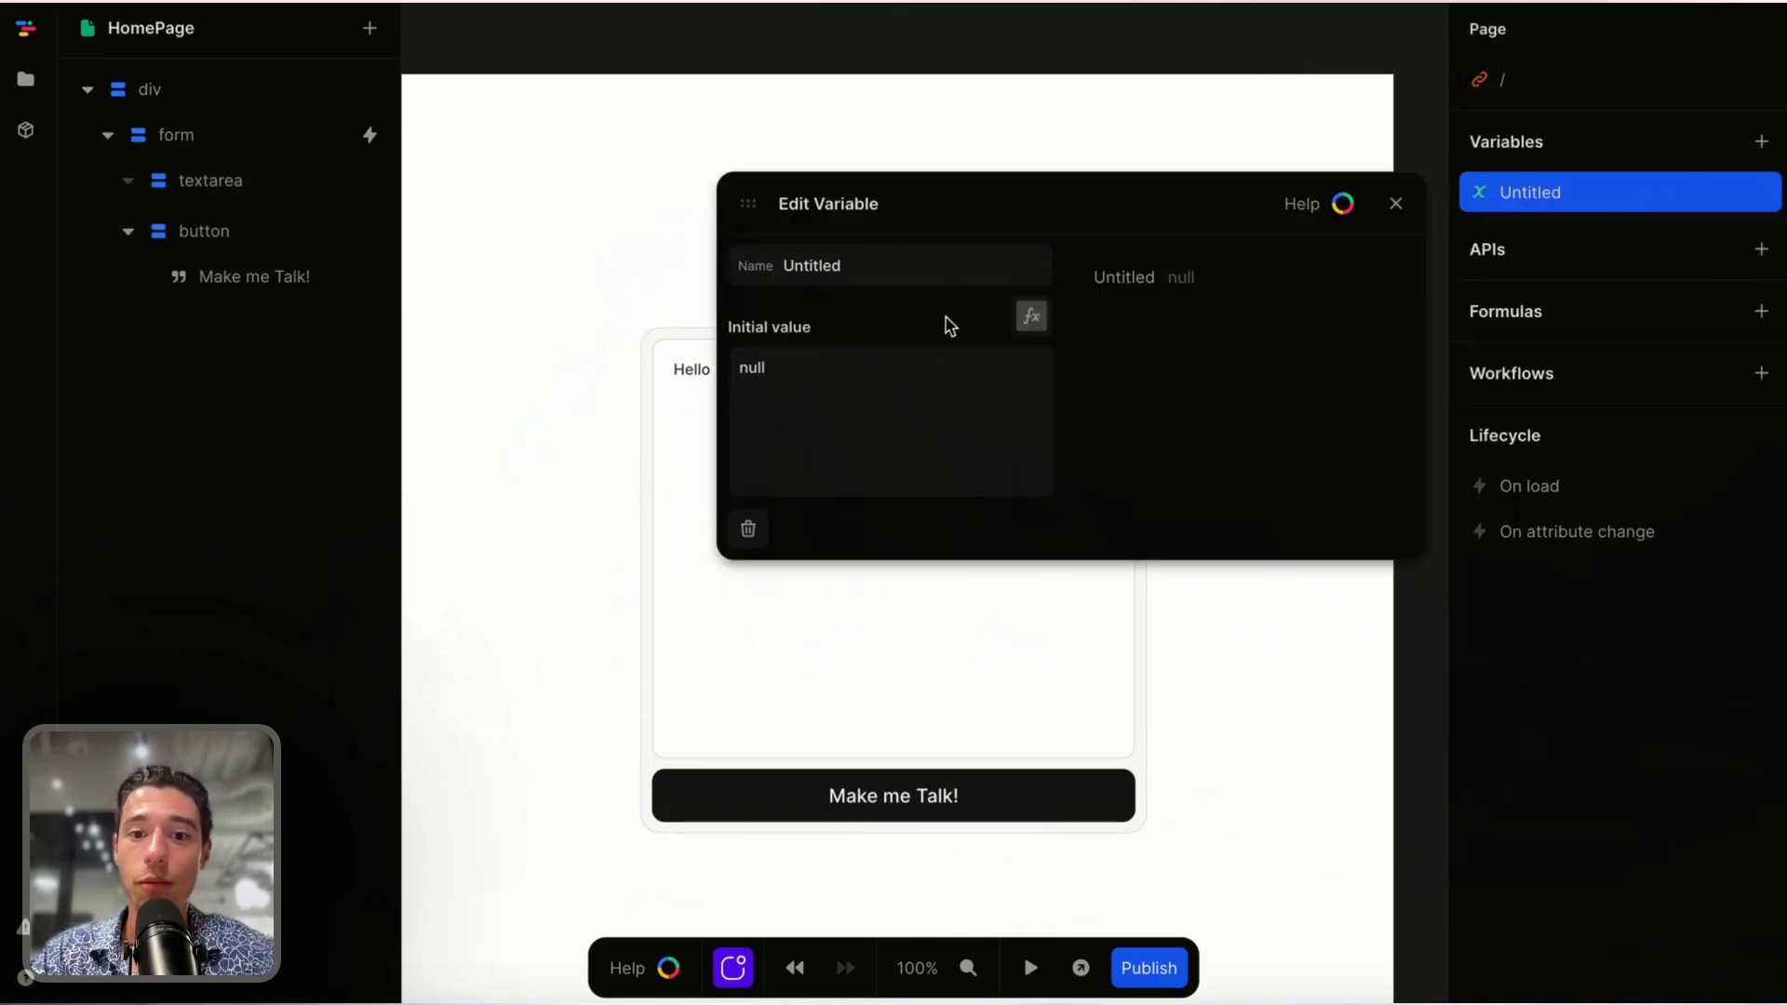
{"action": "double_click", "coordinate": [832, 271]}
{"action": "key", "text": "BackSpace"}
{"action": "type", "text": "sc"}
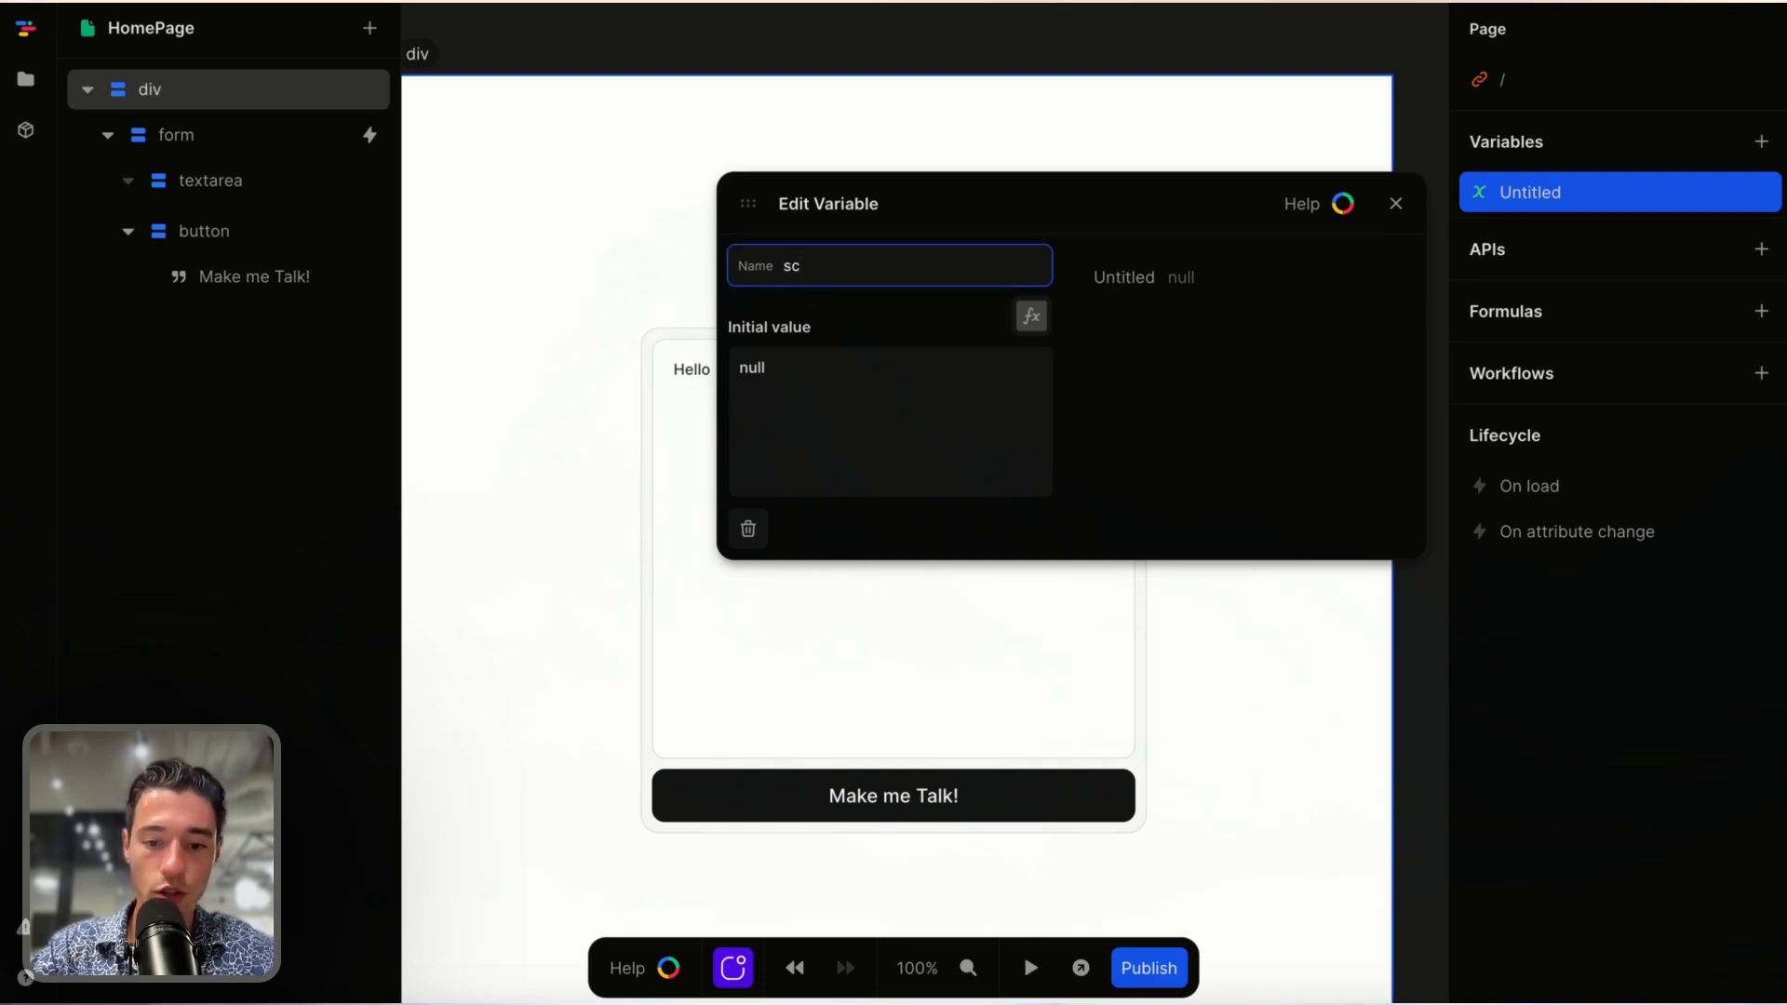
{"action": "left_click", "coordinate": [856, 410]}
{"action": "double_click", "coordinate": [855, 410]}
{"action": "key", "text": "BackSpace"}
{"action": "left_click", "coordinate": [1288, 490]}
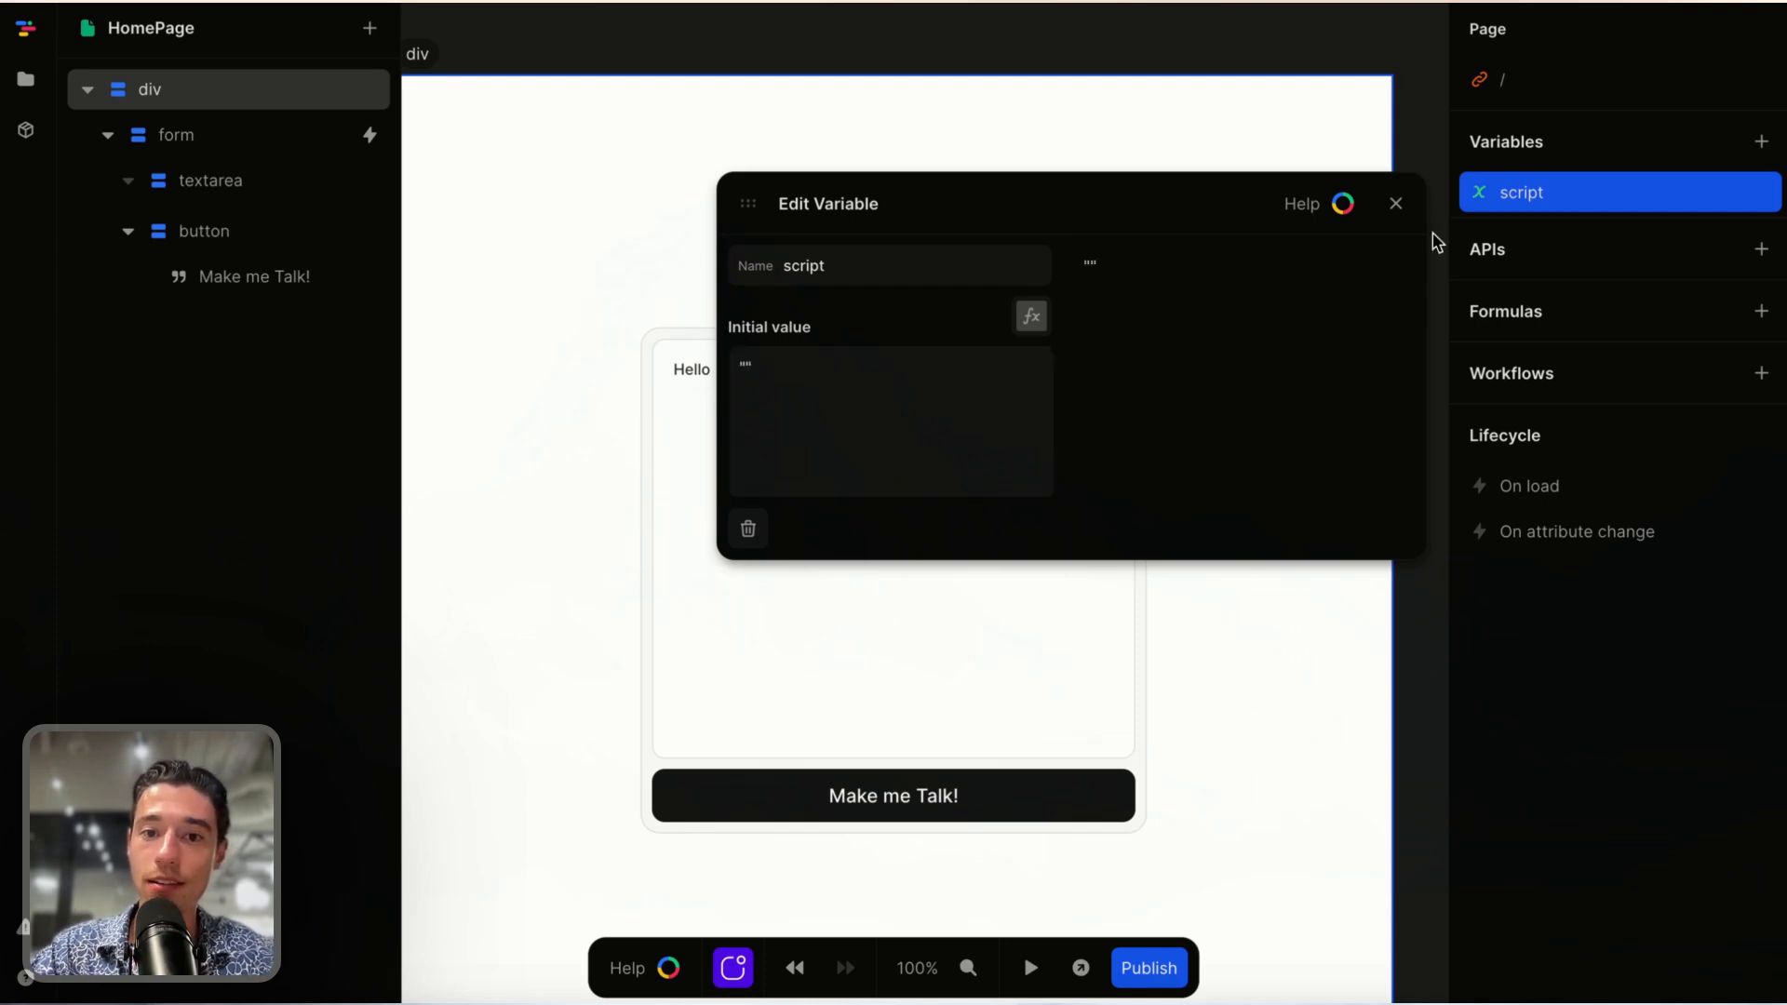
{"action": "left_click", "coordinate": [1395, 203]}
- Bind the form's textarea to the script variable
{"action": "left_click", "coordinate": [932, 422]}
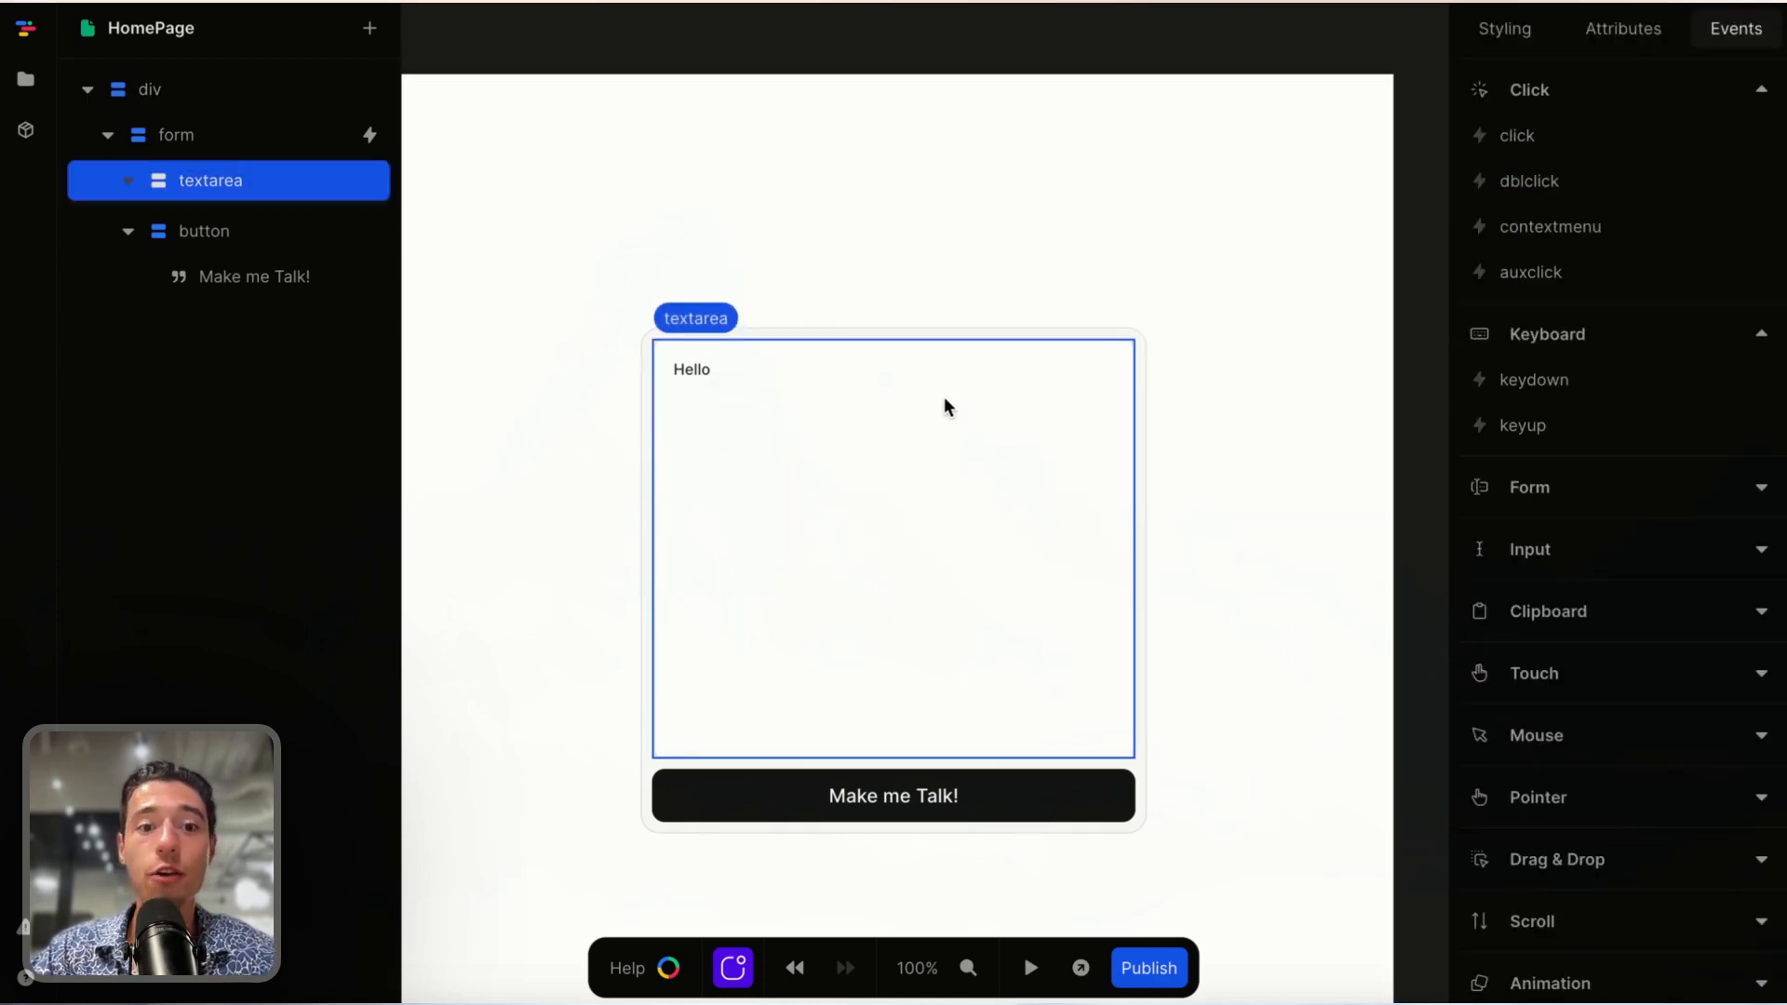
{"action": "left_click", "coordinate": [1607, 35]}
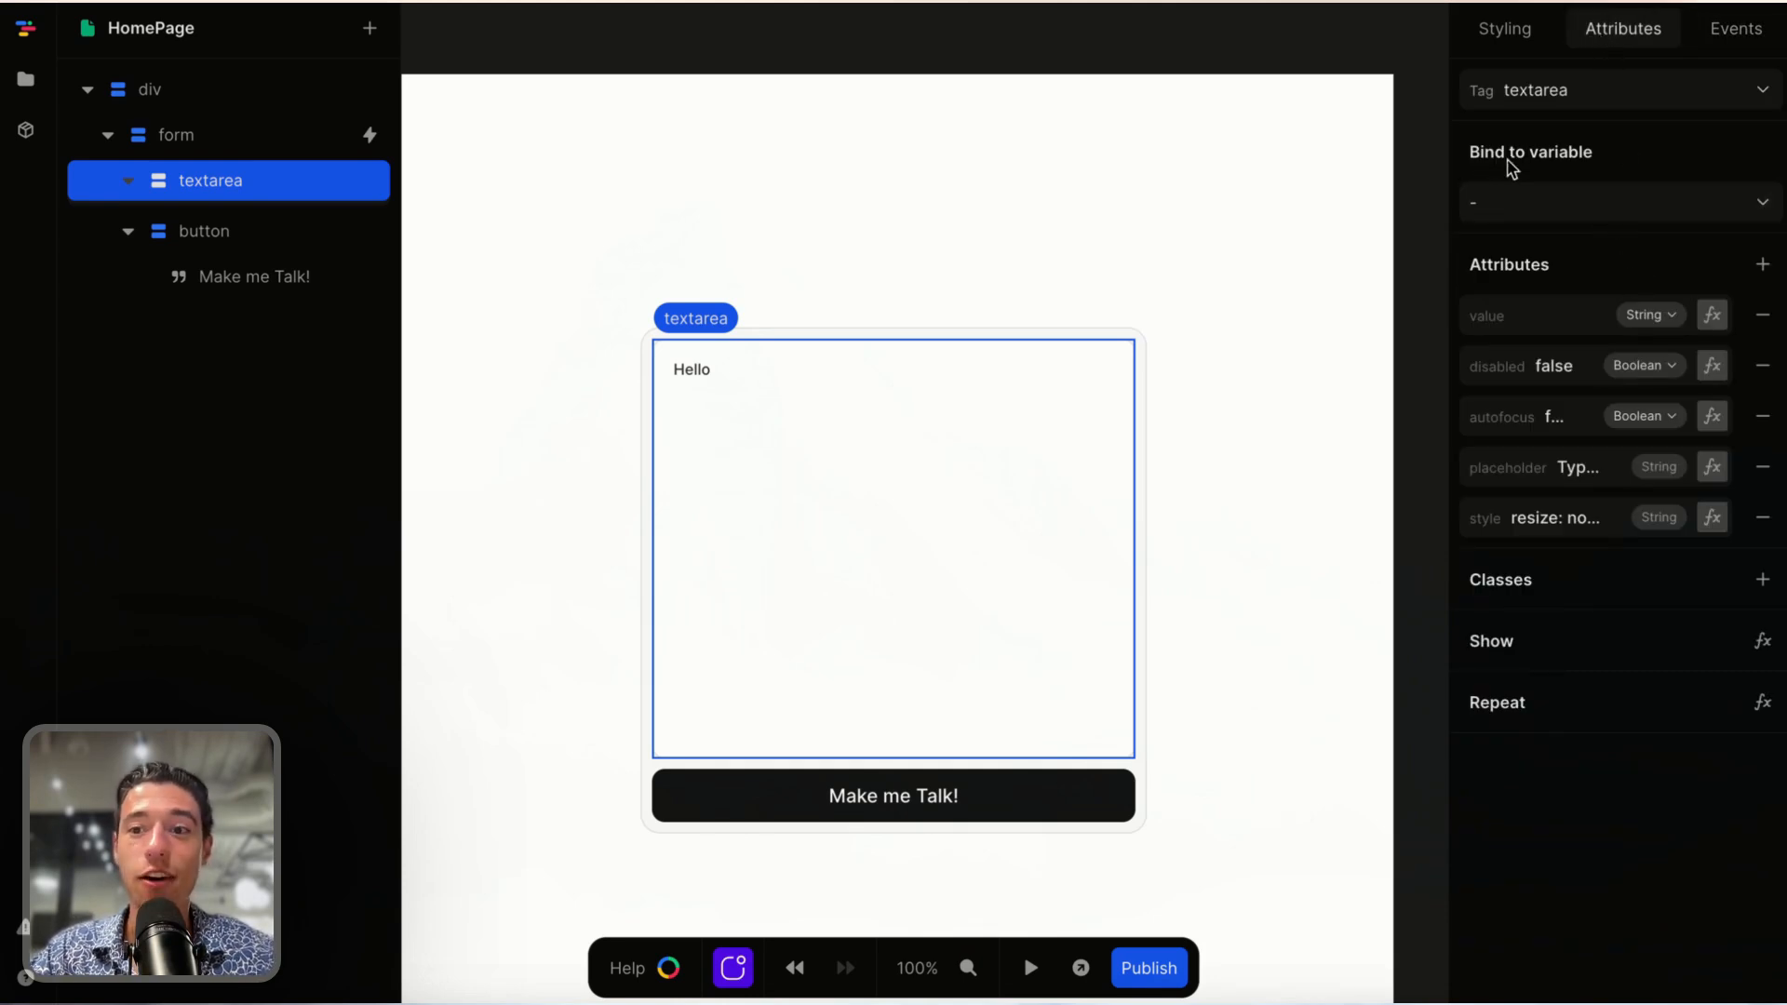
{"action": "left_click", "coordinate": [1555, 212]}
{"action": "left_click", "coordinate": [1535, 243]}
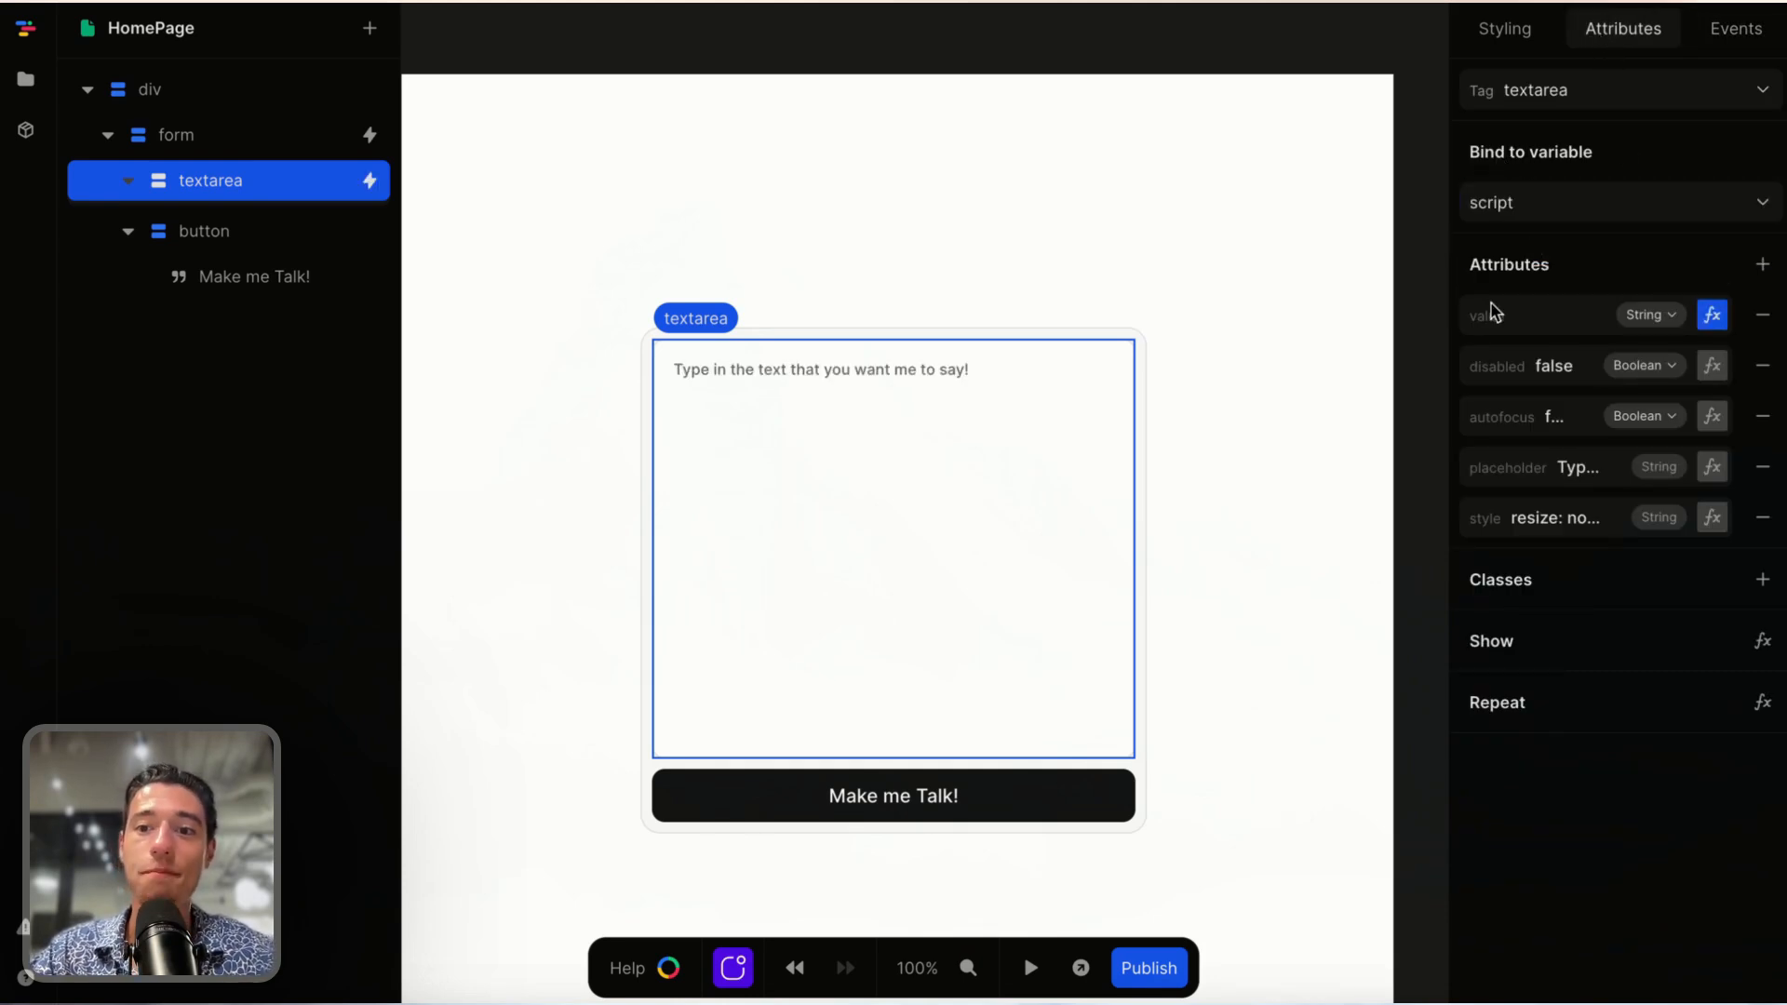
{"action": "left_click", "coordinate": [1305, 510]}
- Preview the page, enter "Hello 123" in the textarea, and return to editing
{"action": "left_click", "coordinate": [1029, 968]}
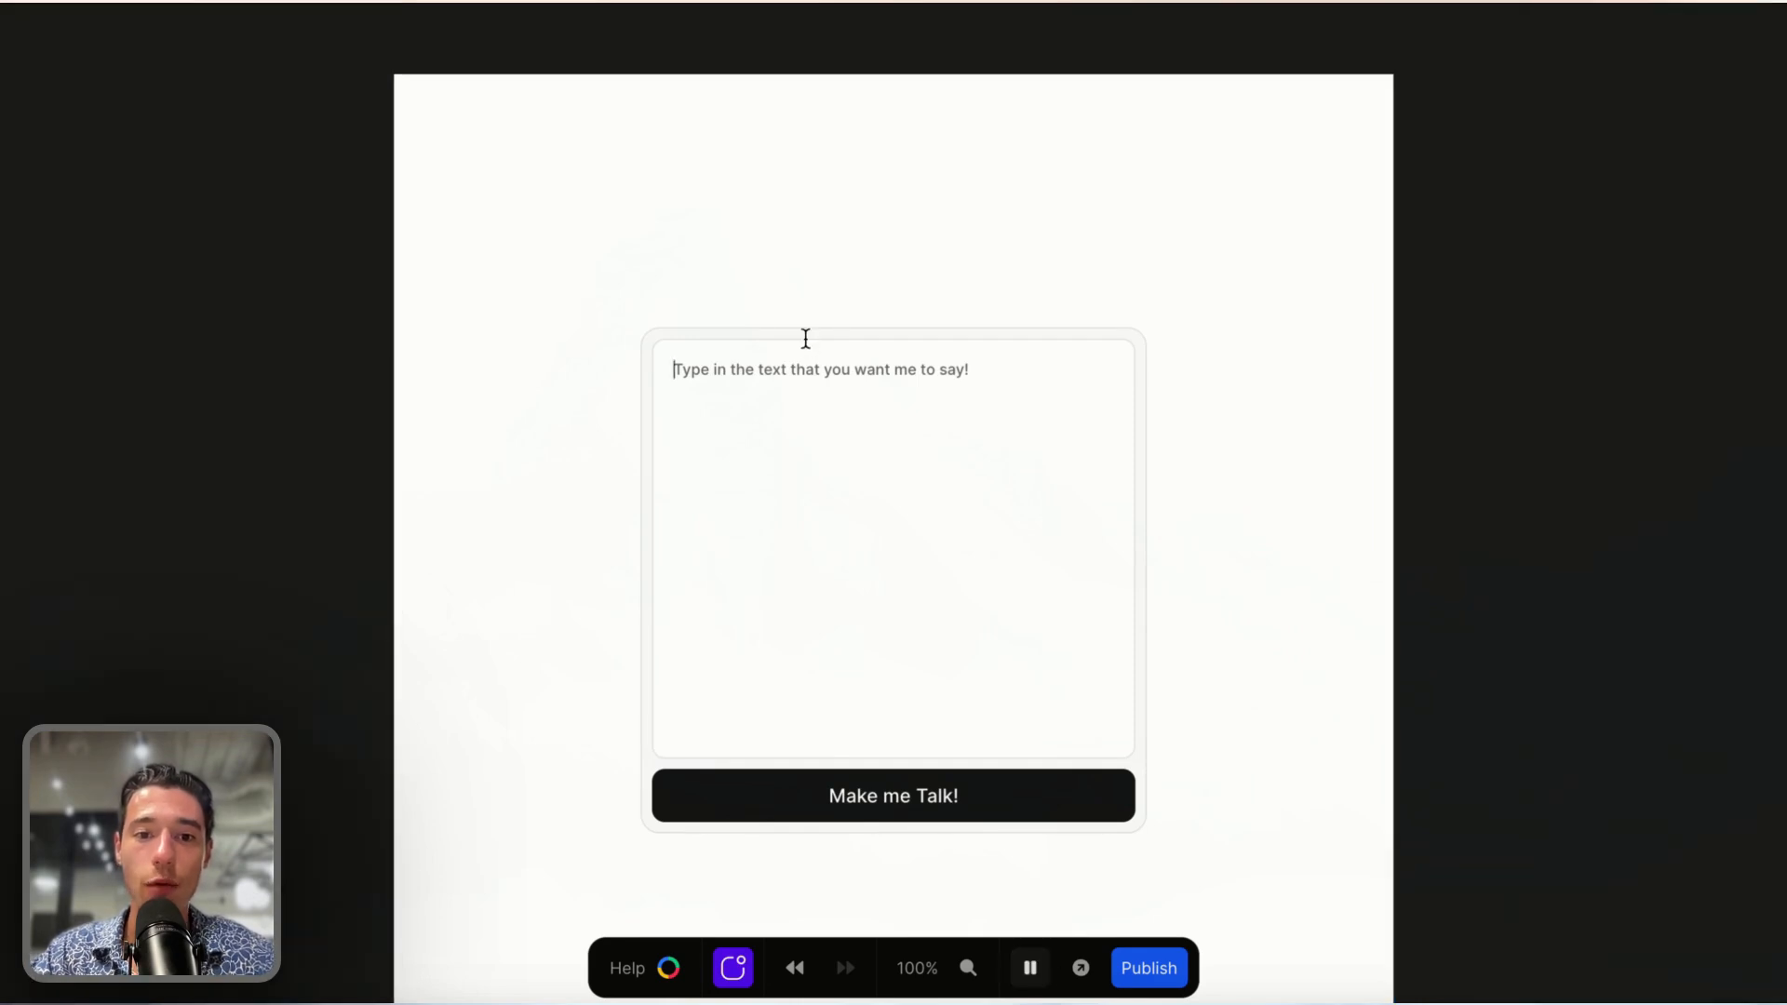
{"action": "type", "text": "Hello 123"}
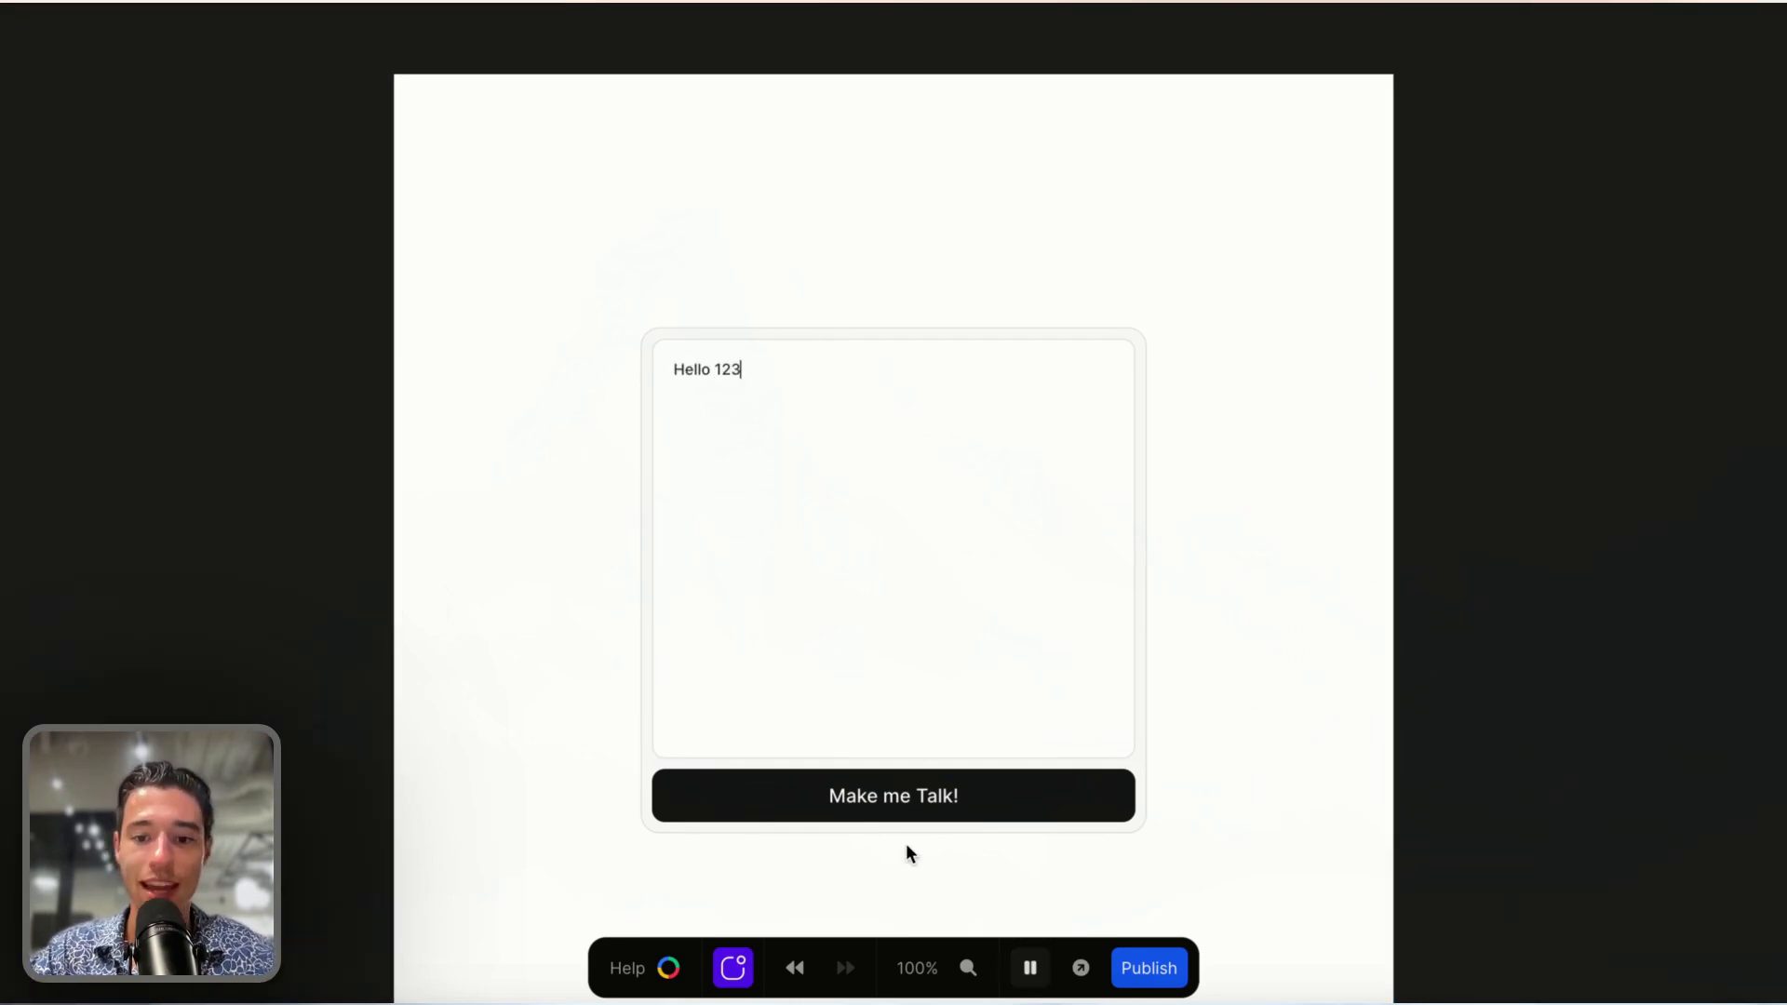
{"action": "left_click", "coordinate": [1029, 968]}
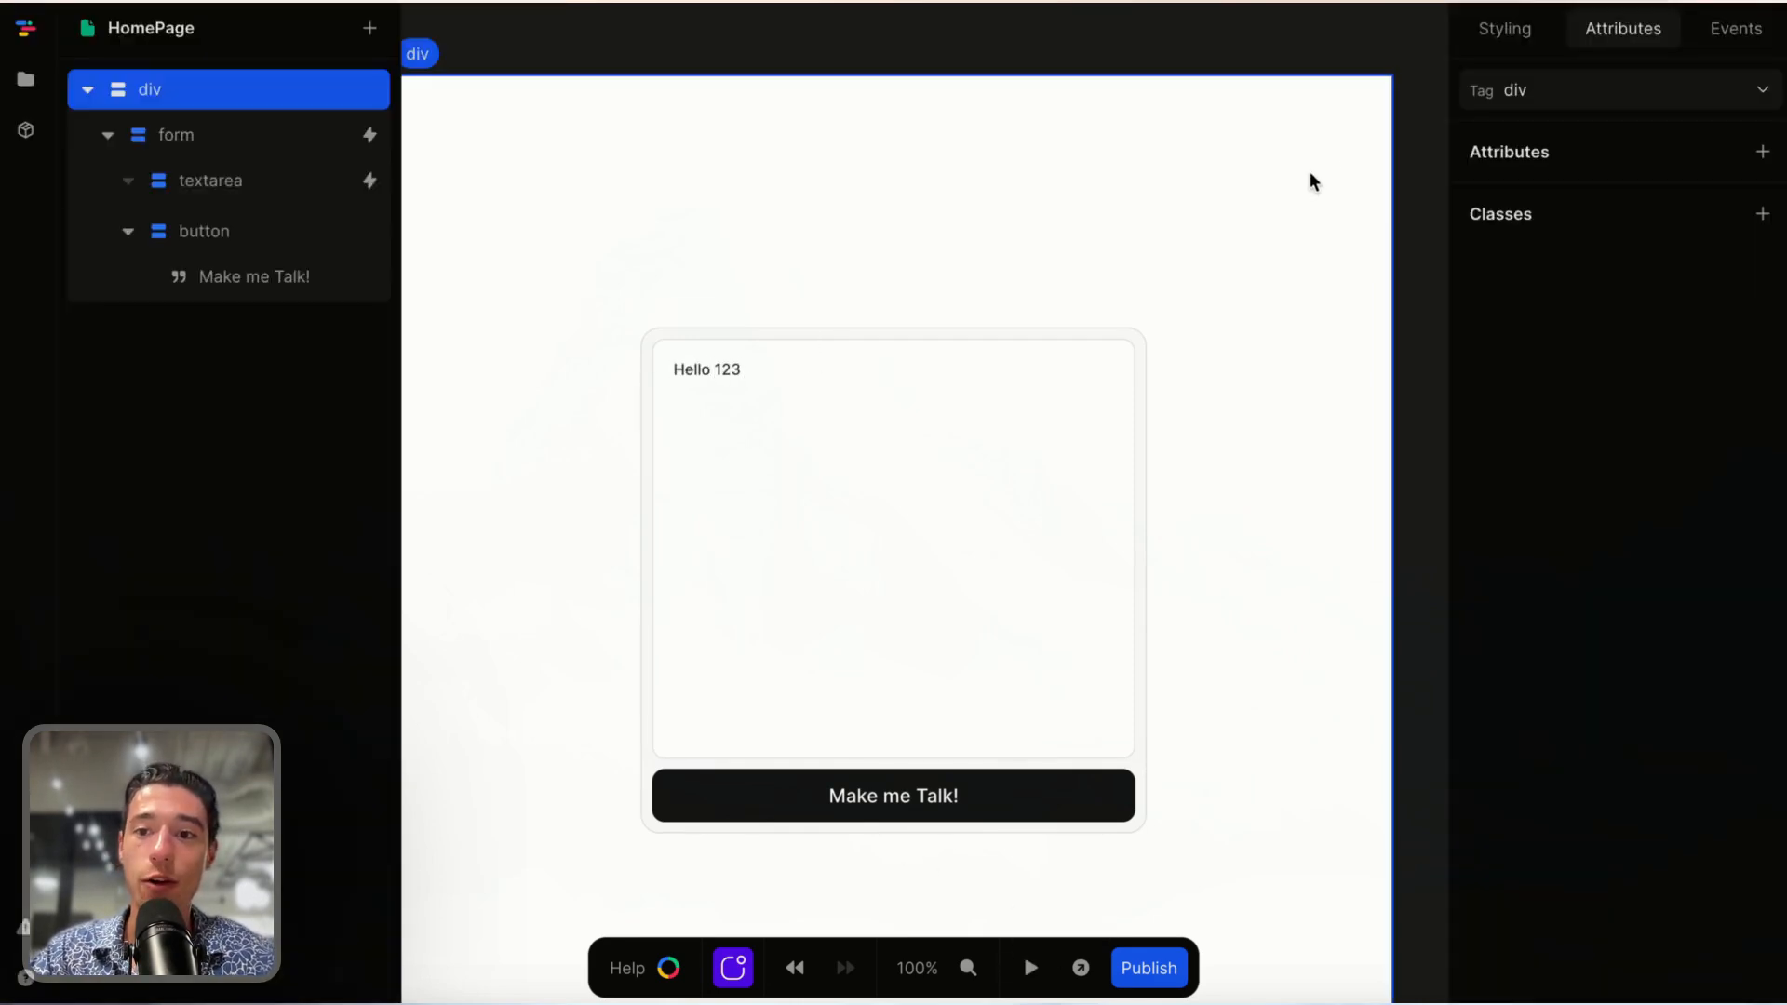
- Open the page's script variable to check its current value, and close it again
{"action": "left_click", "coordinate": [1358, 44]}
{"action": "left_click", "coordinate": [1527, 189]}
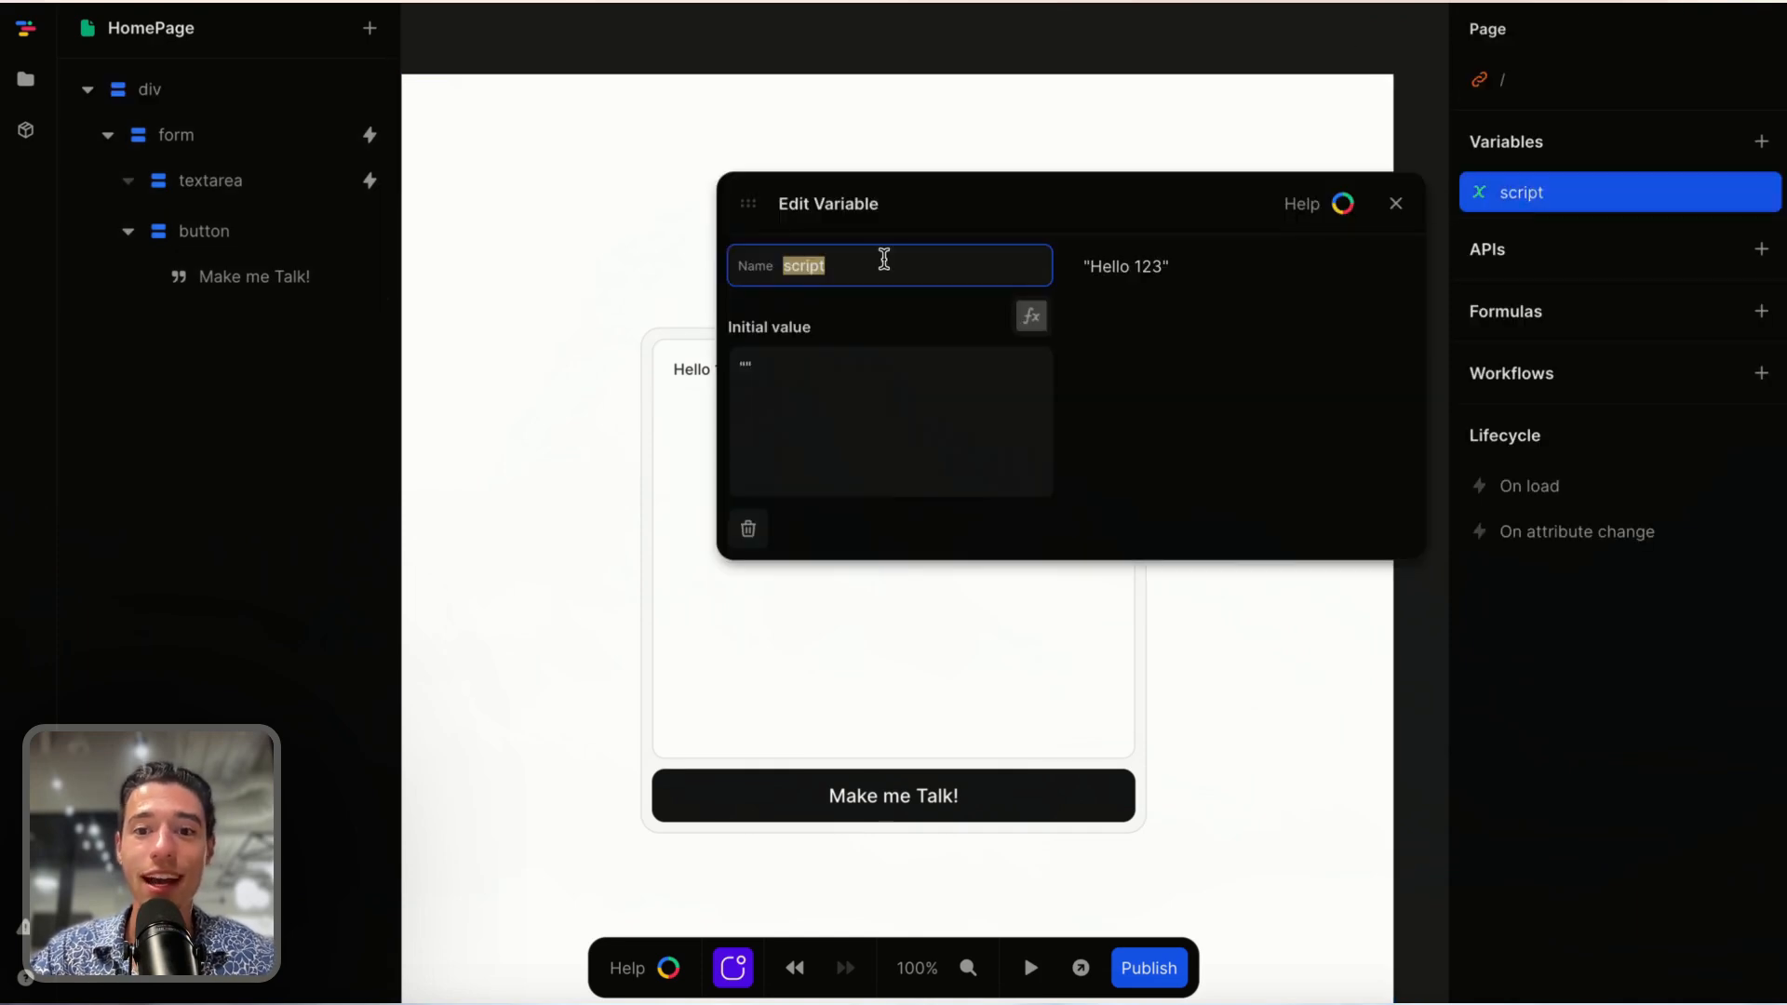
{"action": "left_click", "coordinate": [1396, 204]}
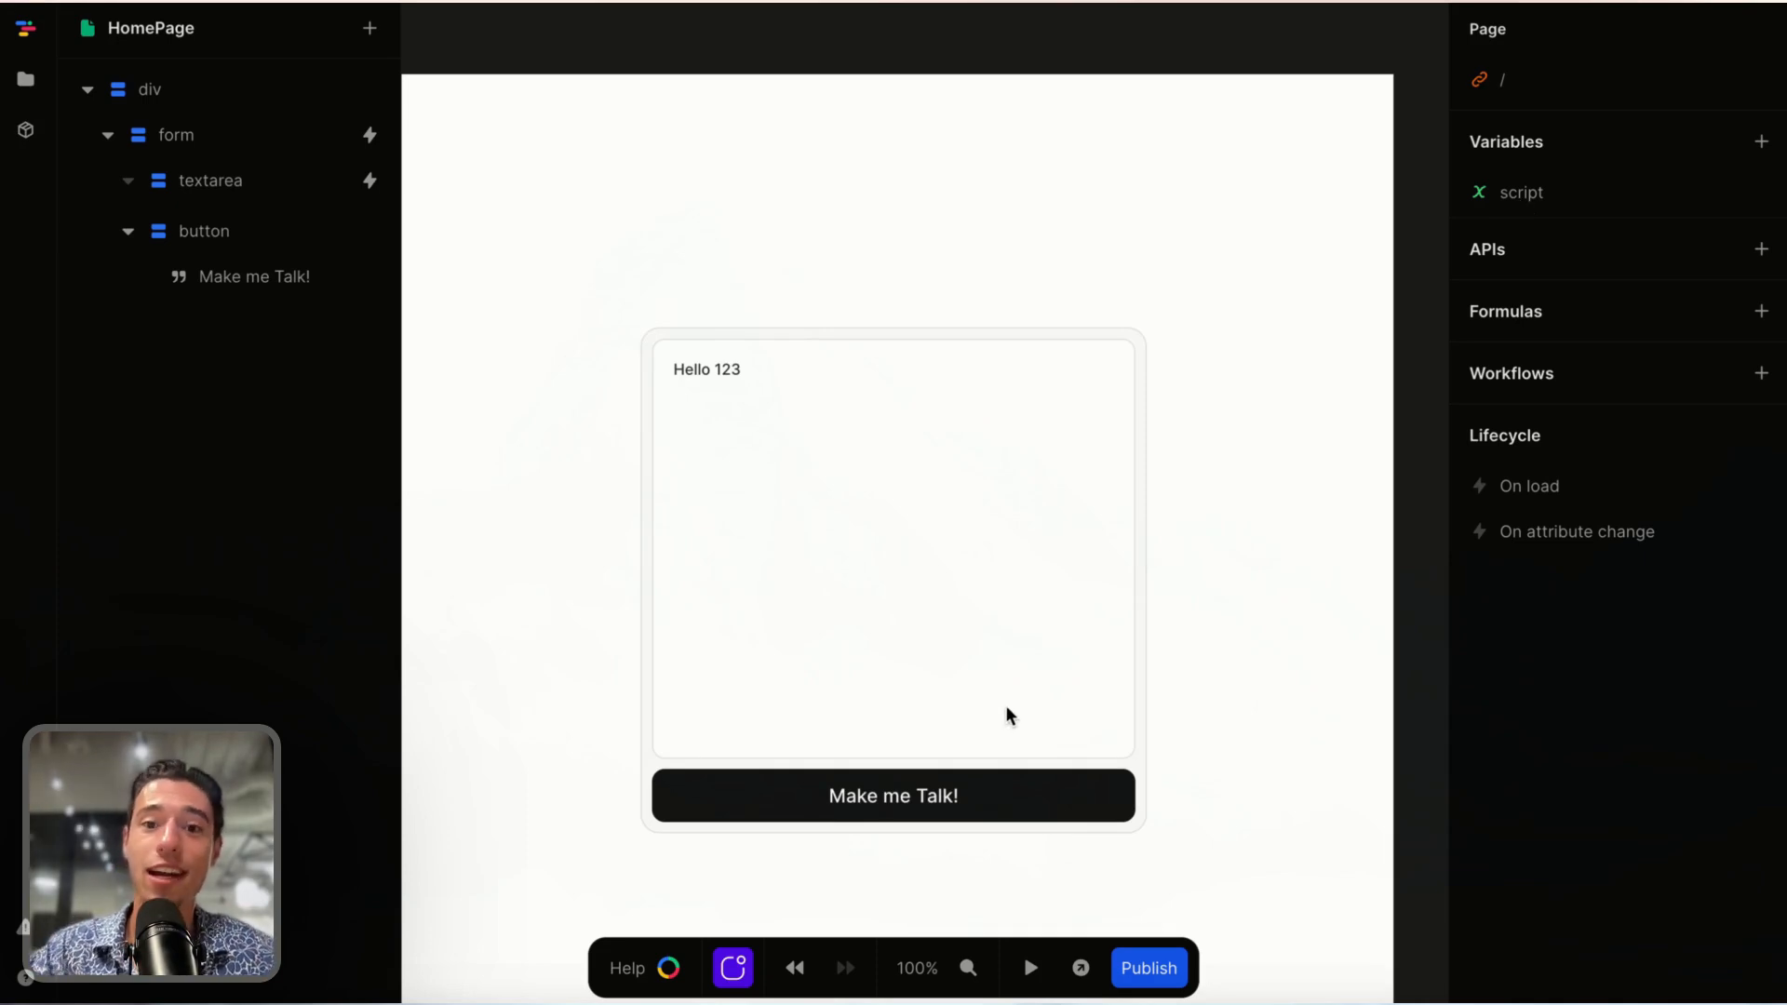
- In the form's submit event, set the Tts action's message to a formula returning the script variable, and finish editing the event
{"action": "left_click", "coordinate": [1143, 768]}
{"action": "left_click", "coordinate": [1730, 30]}
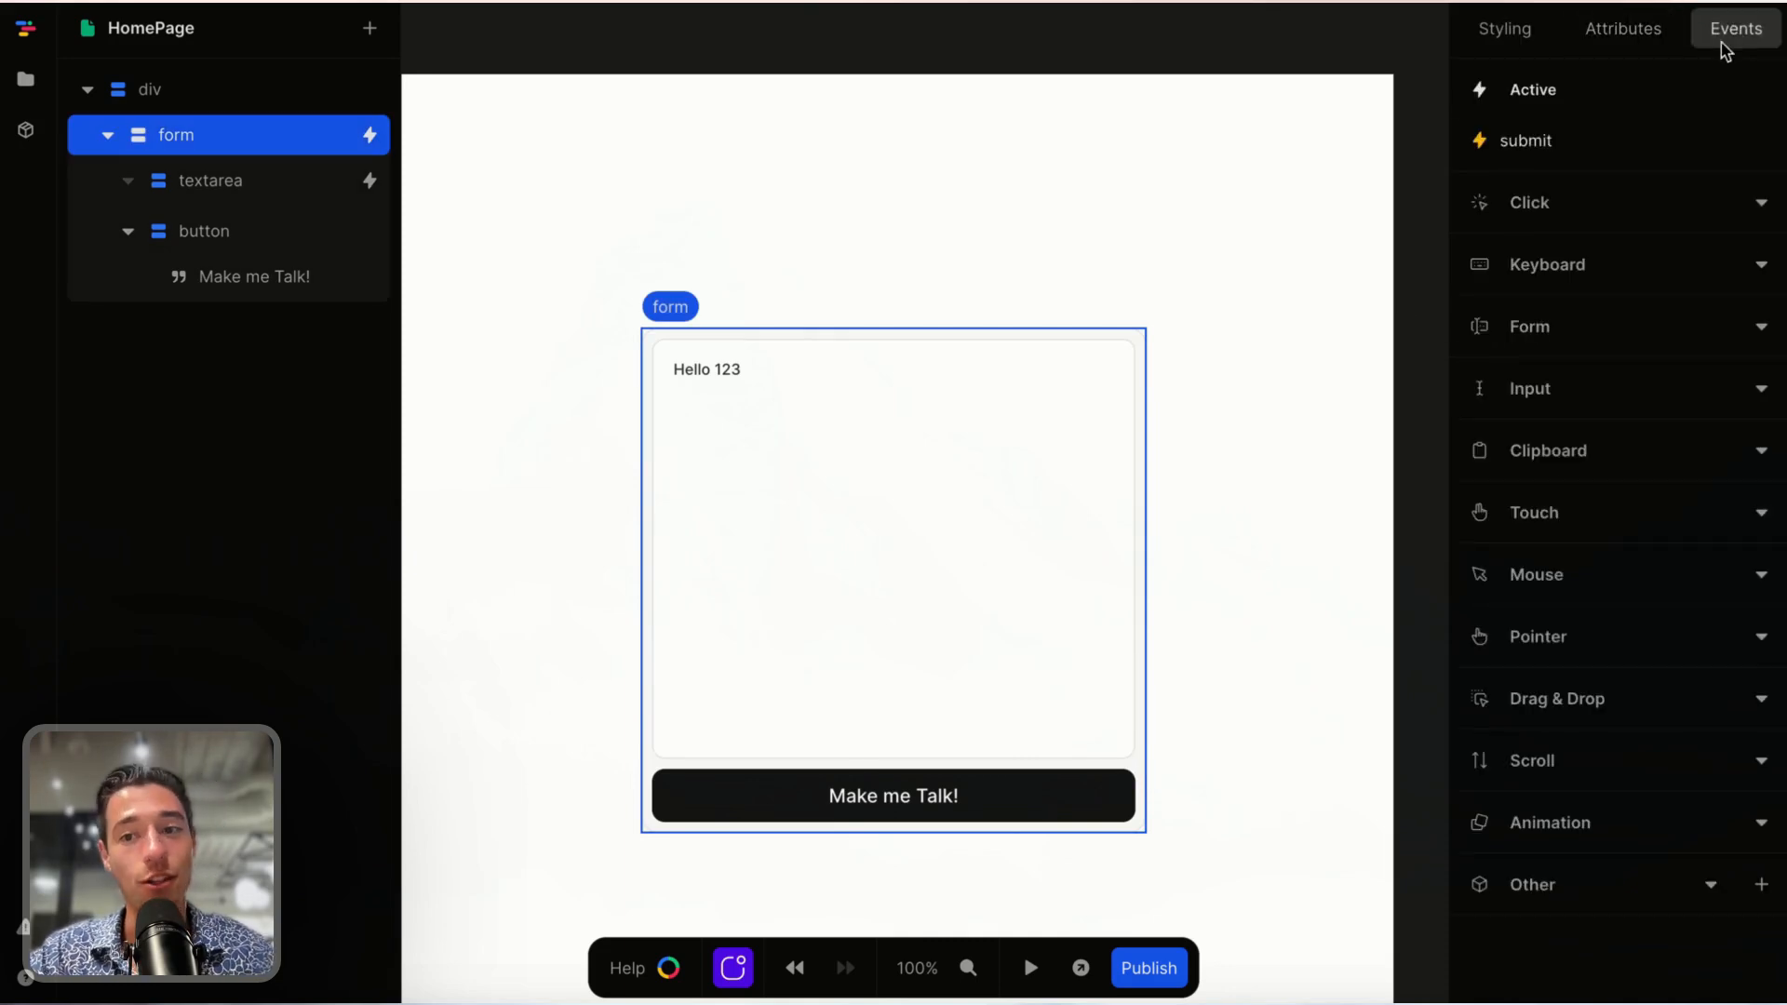
{"action": "left_click", "coordinate": [1597, 144]}
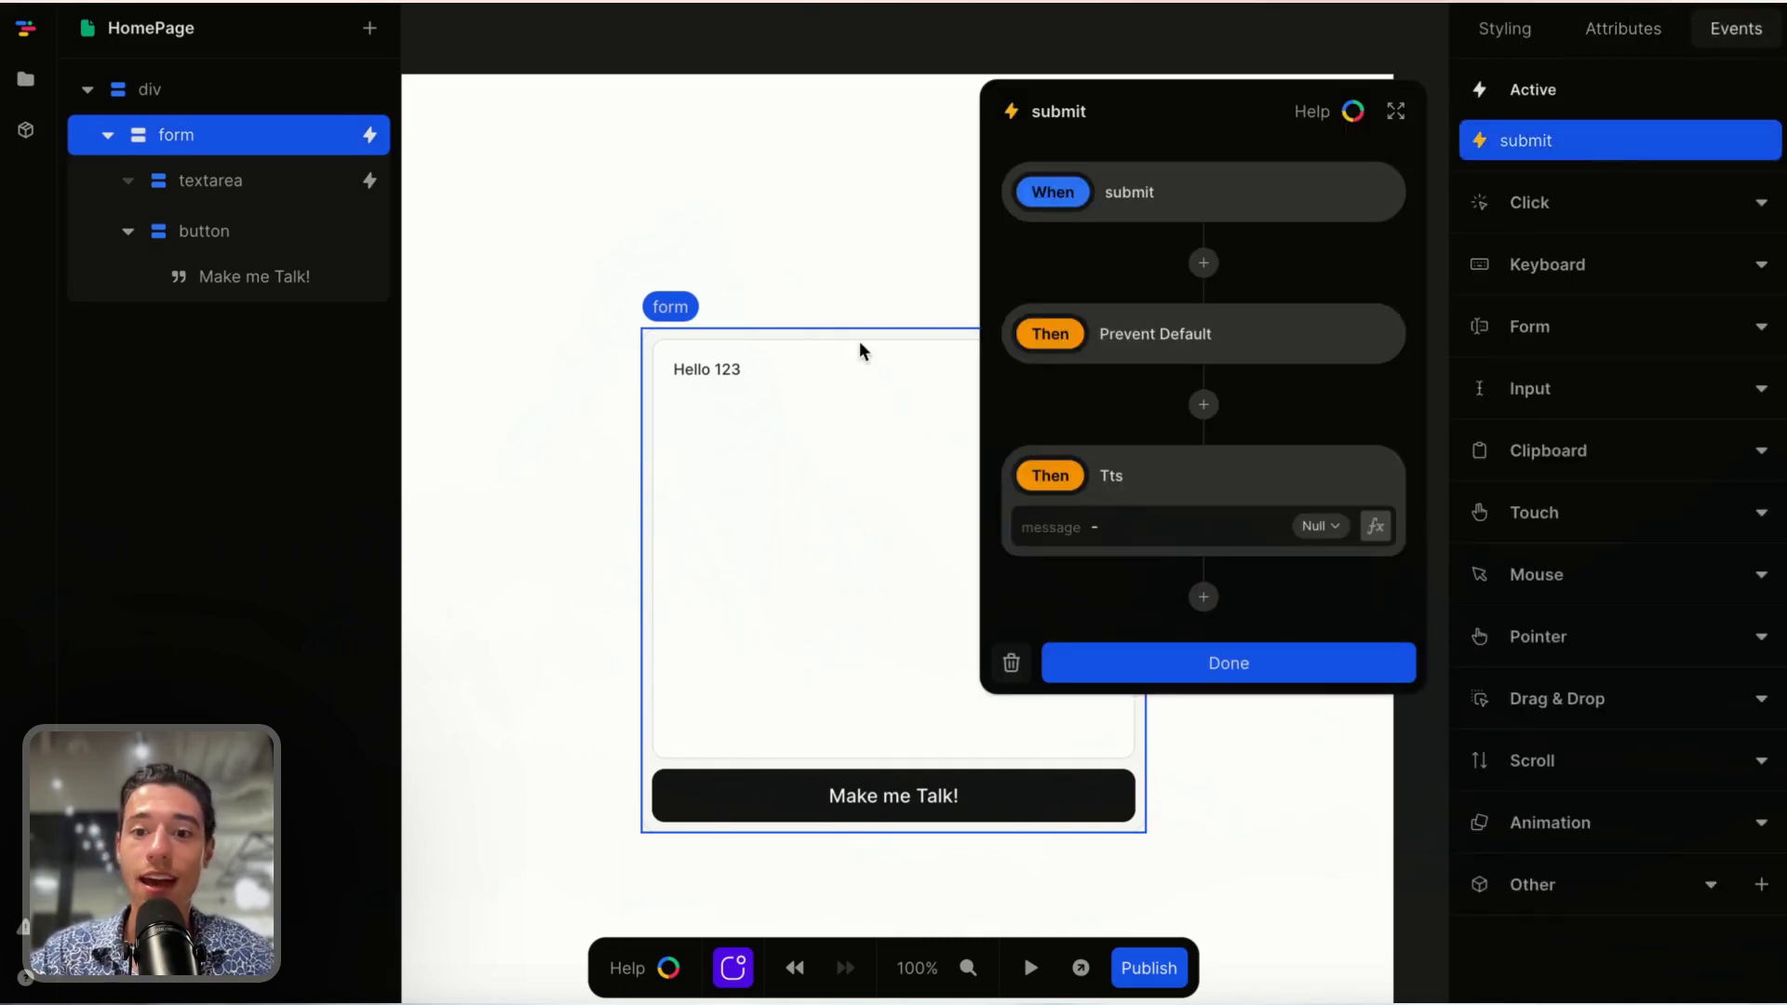
{"action": "left_click", "coordinate": [1139, 527]}
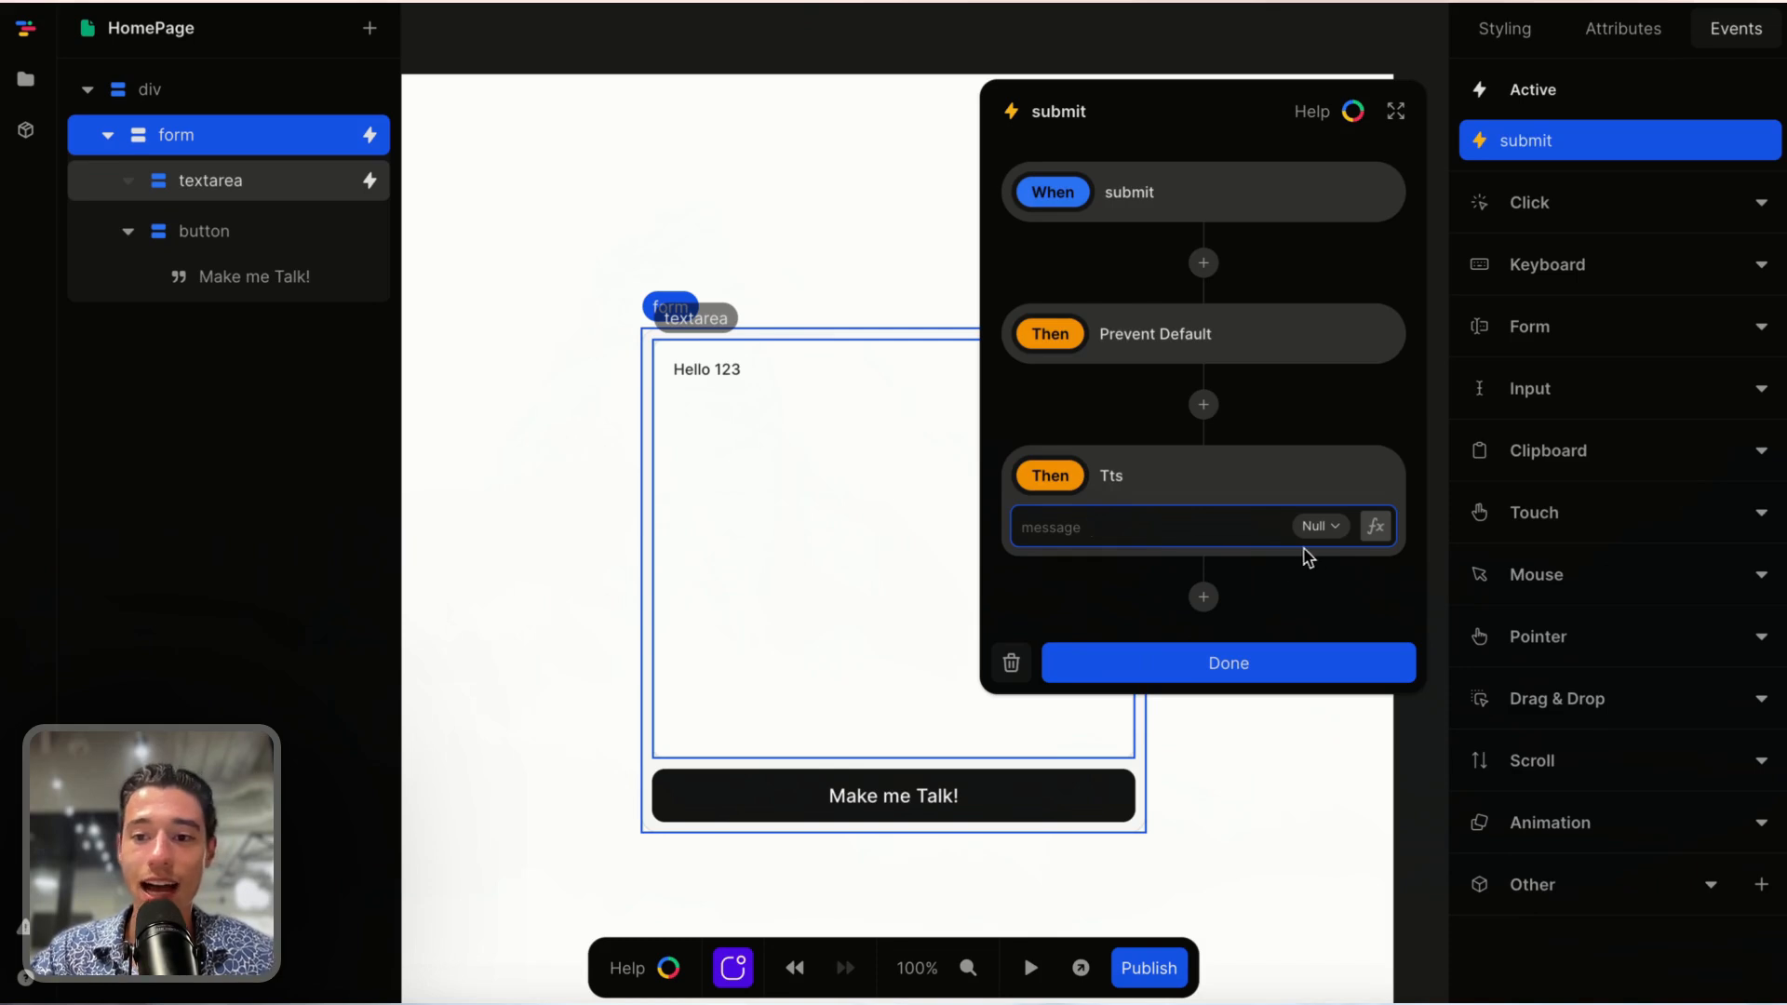
{"action": "left_click", "coordinate": [1376, 527]}
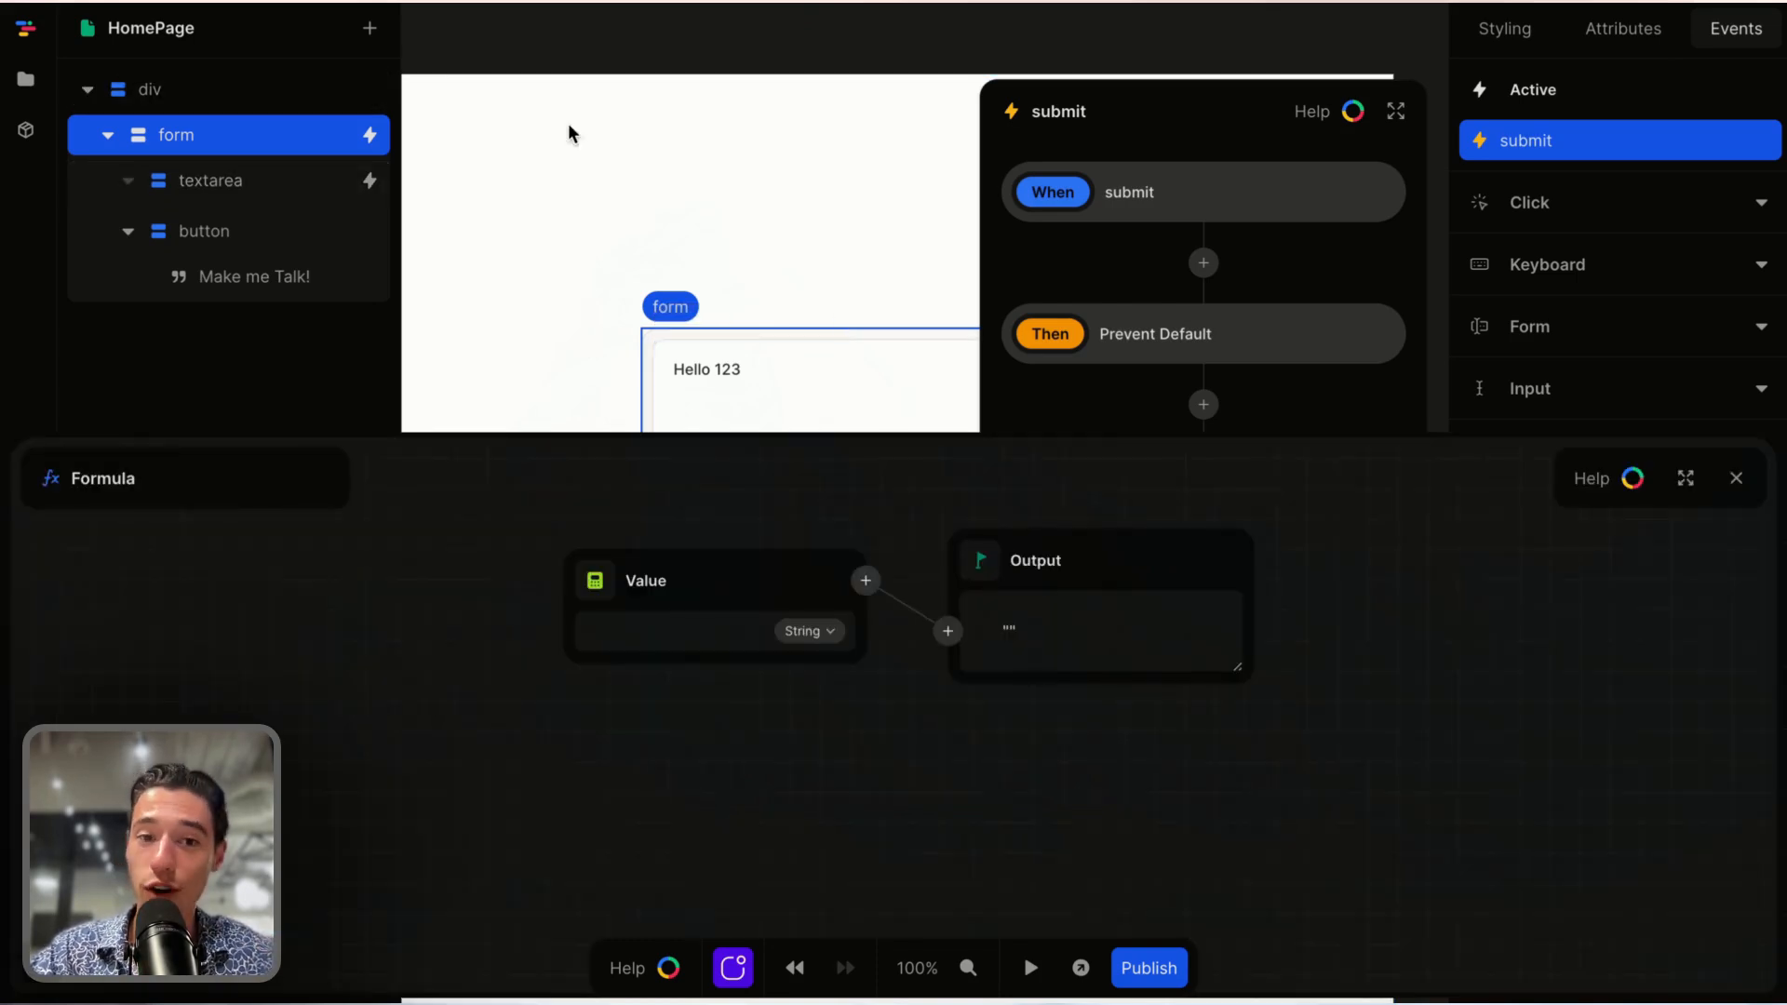
{"action": "left_click", "coordinate": [592, 580]}
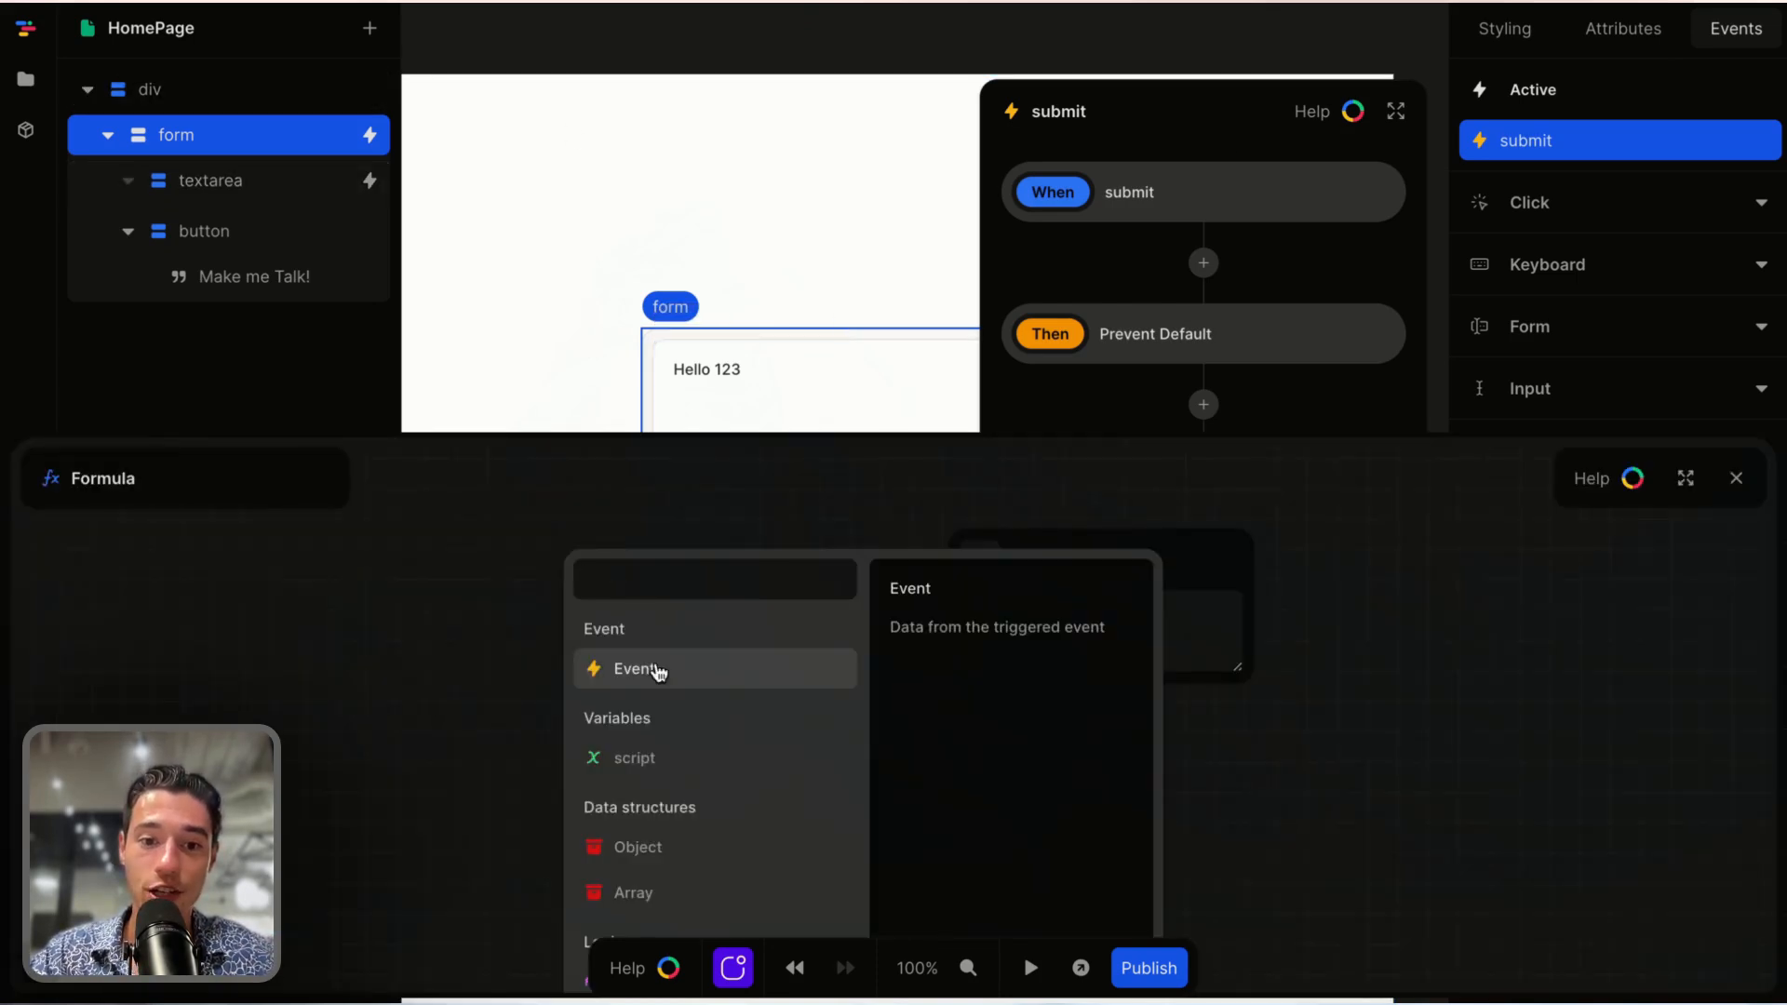
{"action": "left_click", "coordinate": [635, 760]}
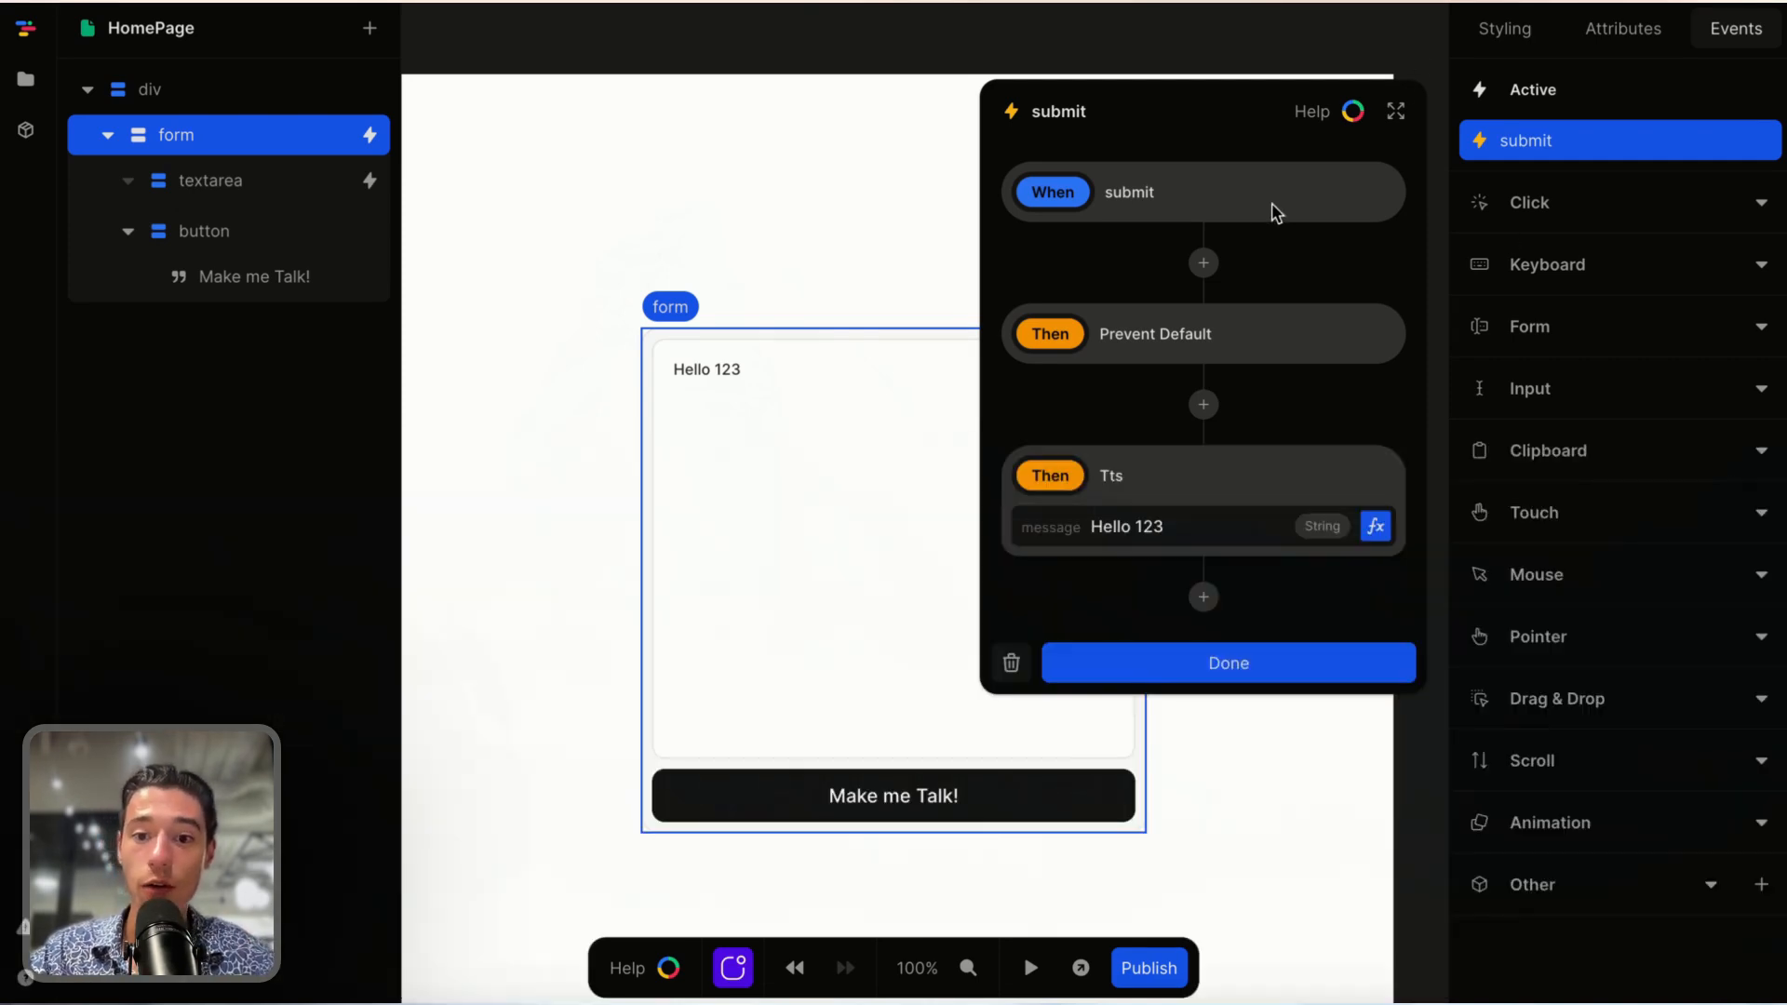
{"action": "left_click", "coordinate": [1199, 664]}
- Preview the page to try the Make me Talk! button, and return to editing
{"action": "left_click", "coordinate": [1009, 809]}
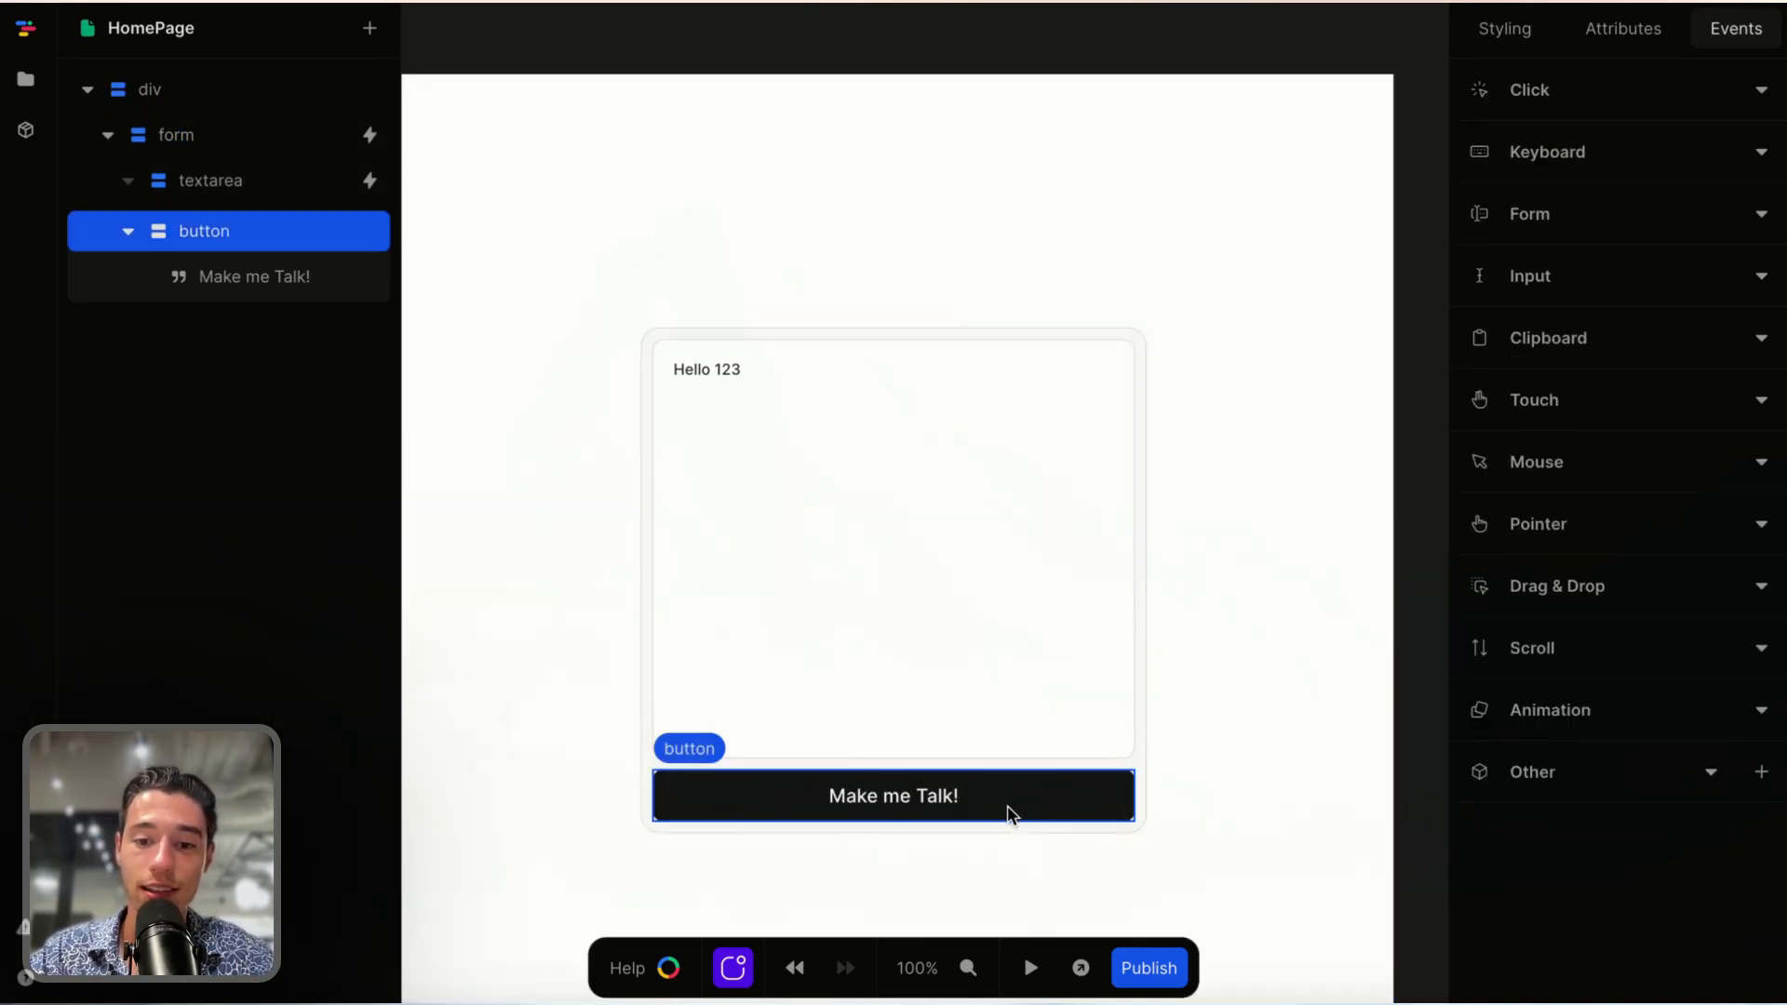
{"action": "left_click", "coordinate": [1030, 968]}
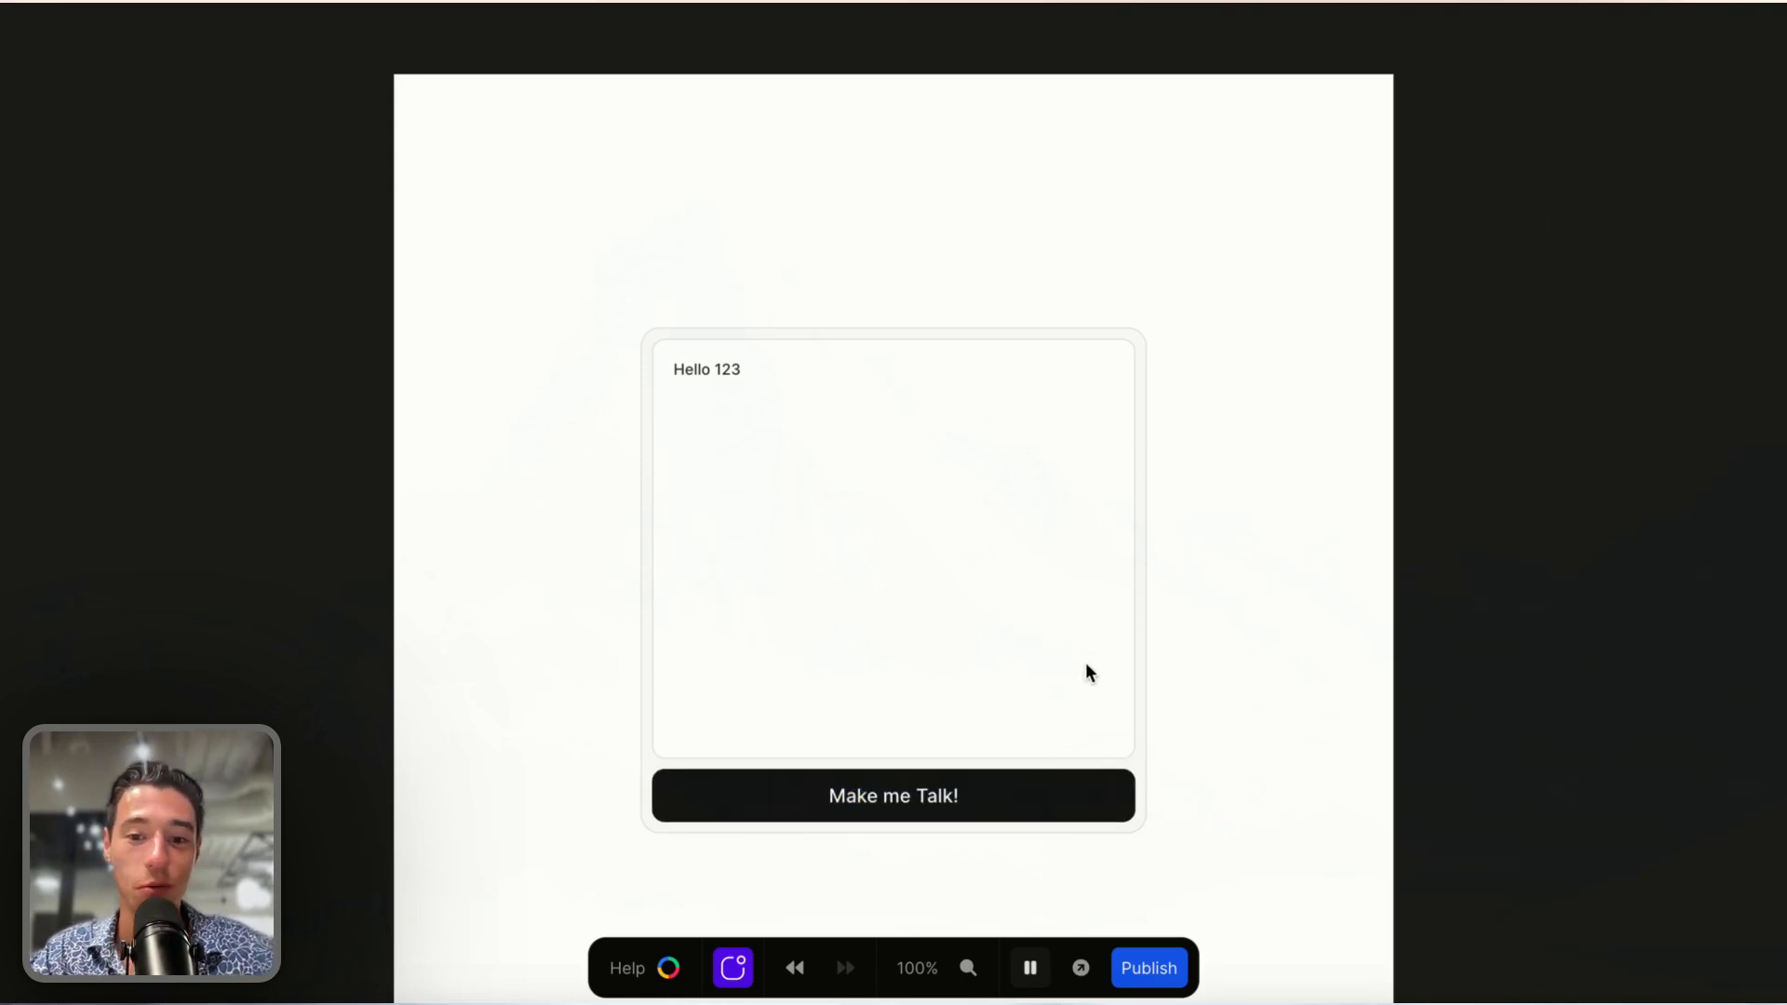
{"action": "left_click", "coordinate": [1031, 970]}
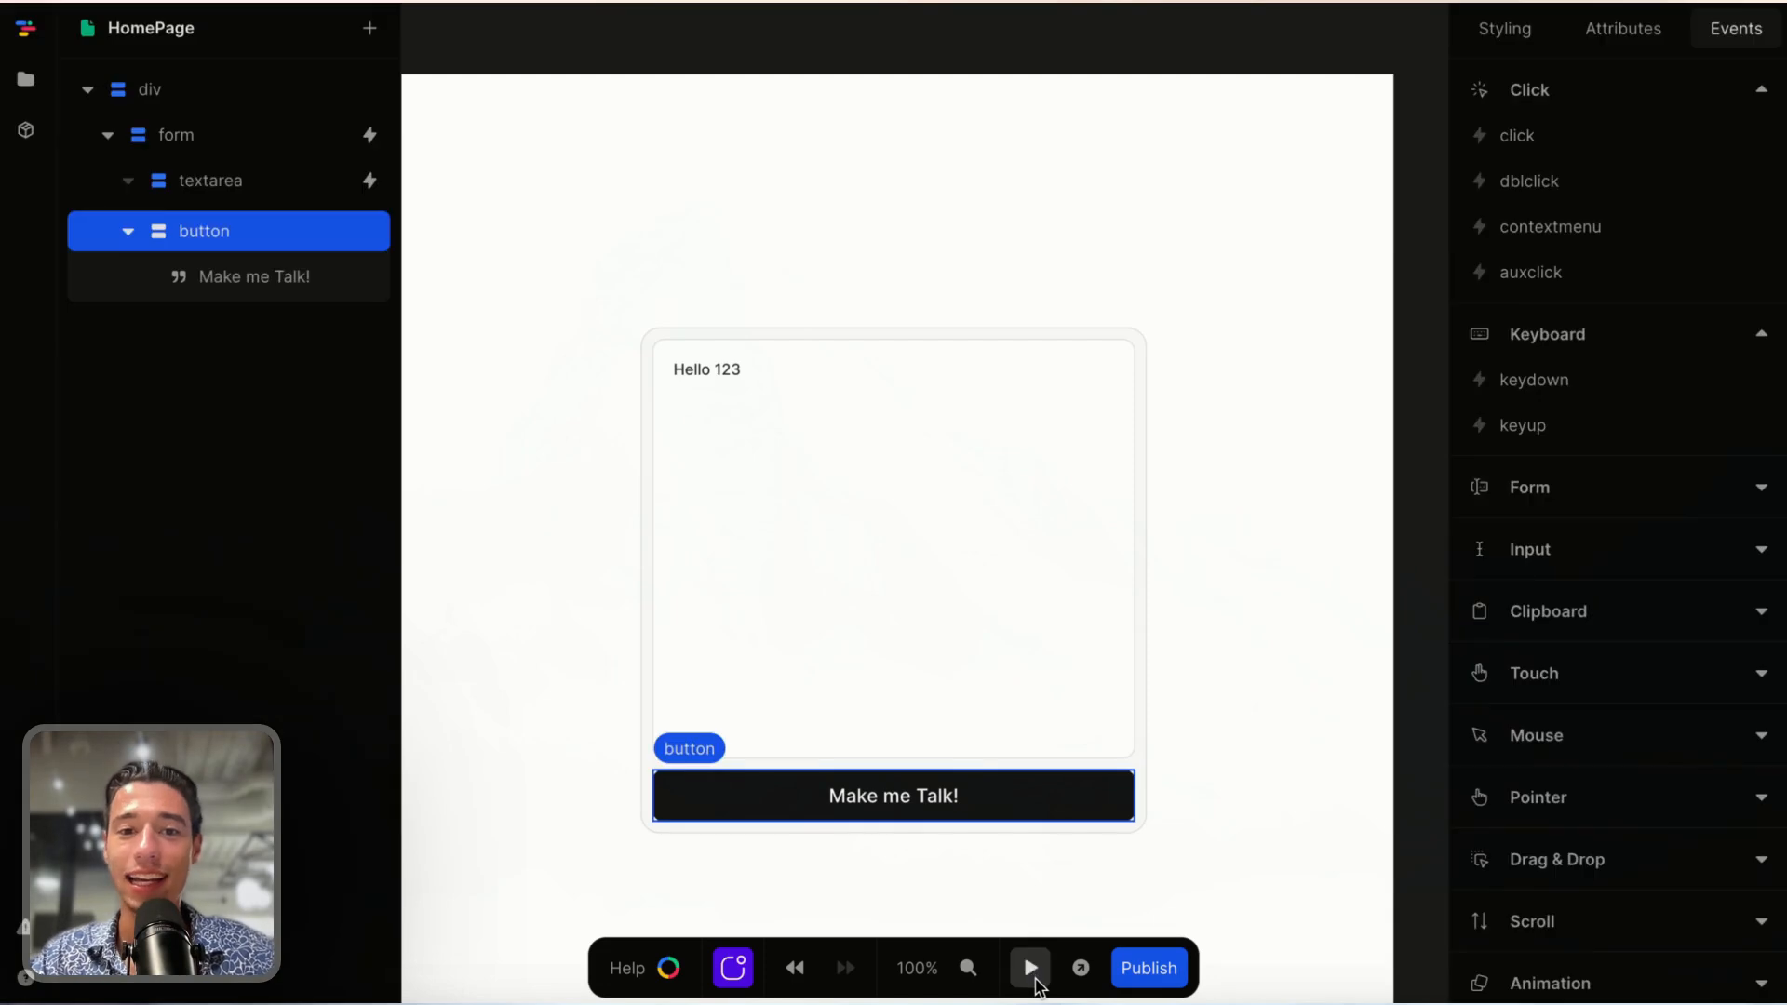
- Delete the :hover style variant from the Make me Talk! button
{"action": "left_click", "coordinate": [729, 371]}
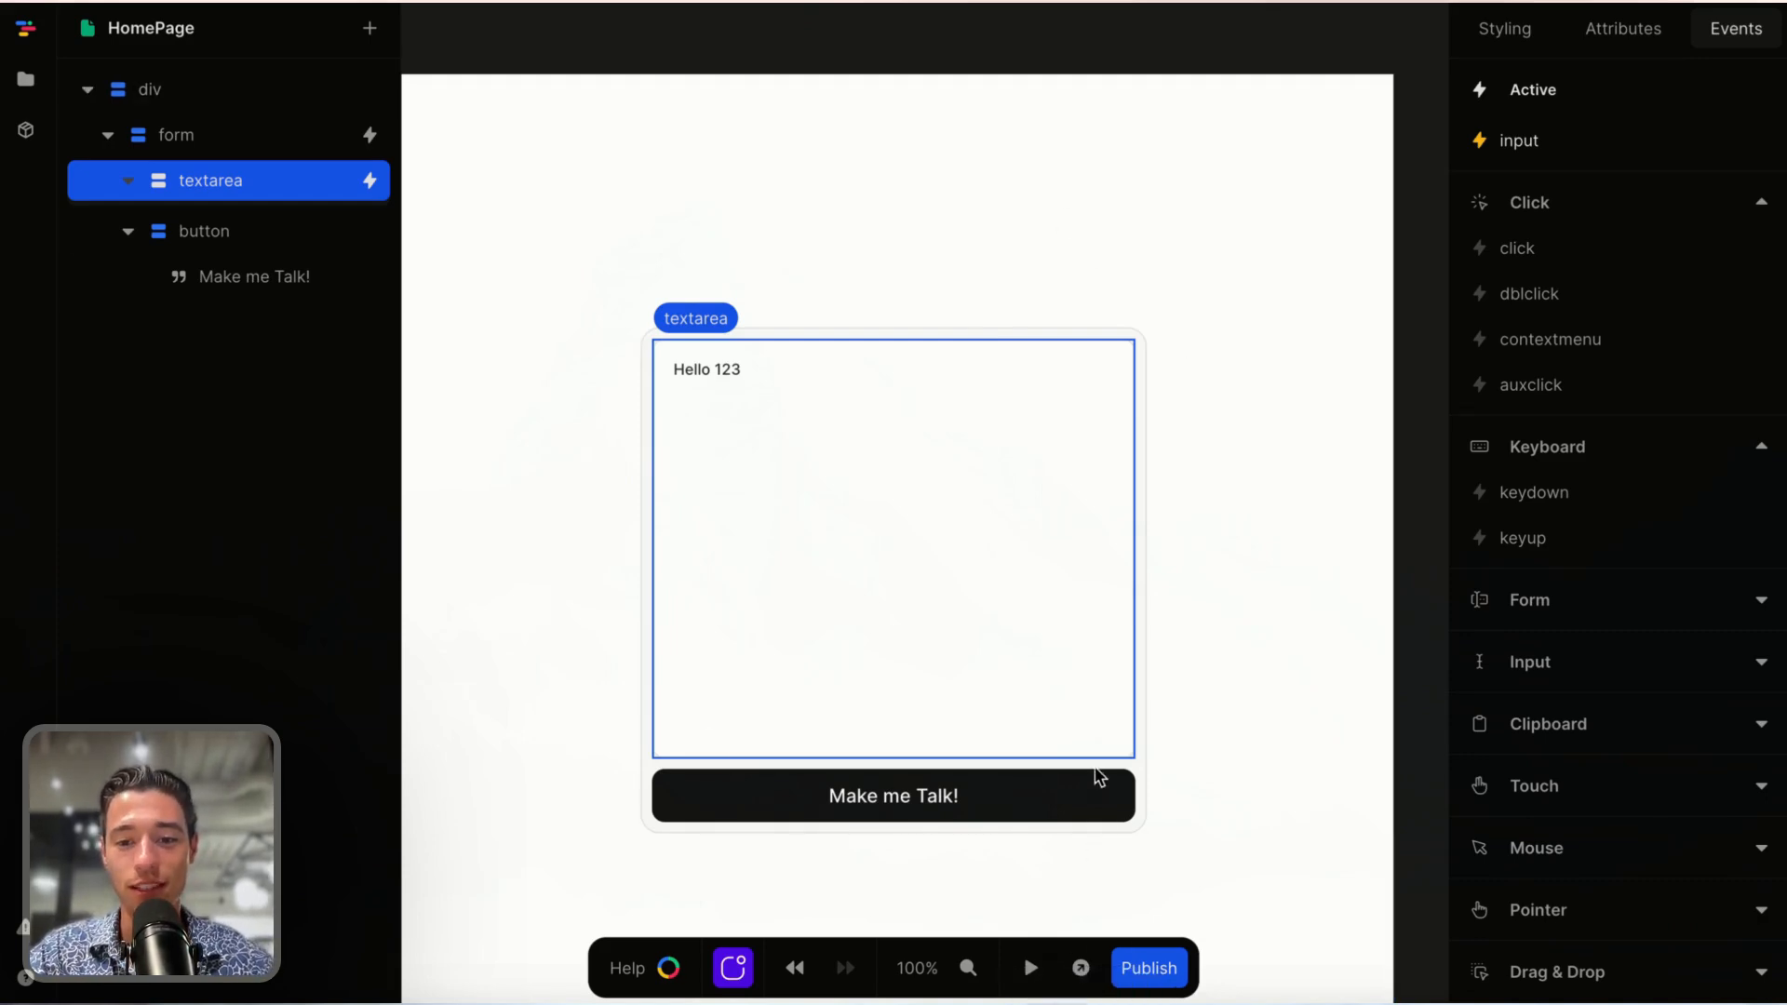
{"action": "left_click", "coordinate": [1098, 793]}
{"action": "left_click", "coordinate": [1491, 26]}
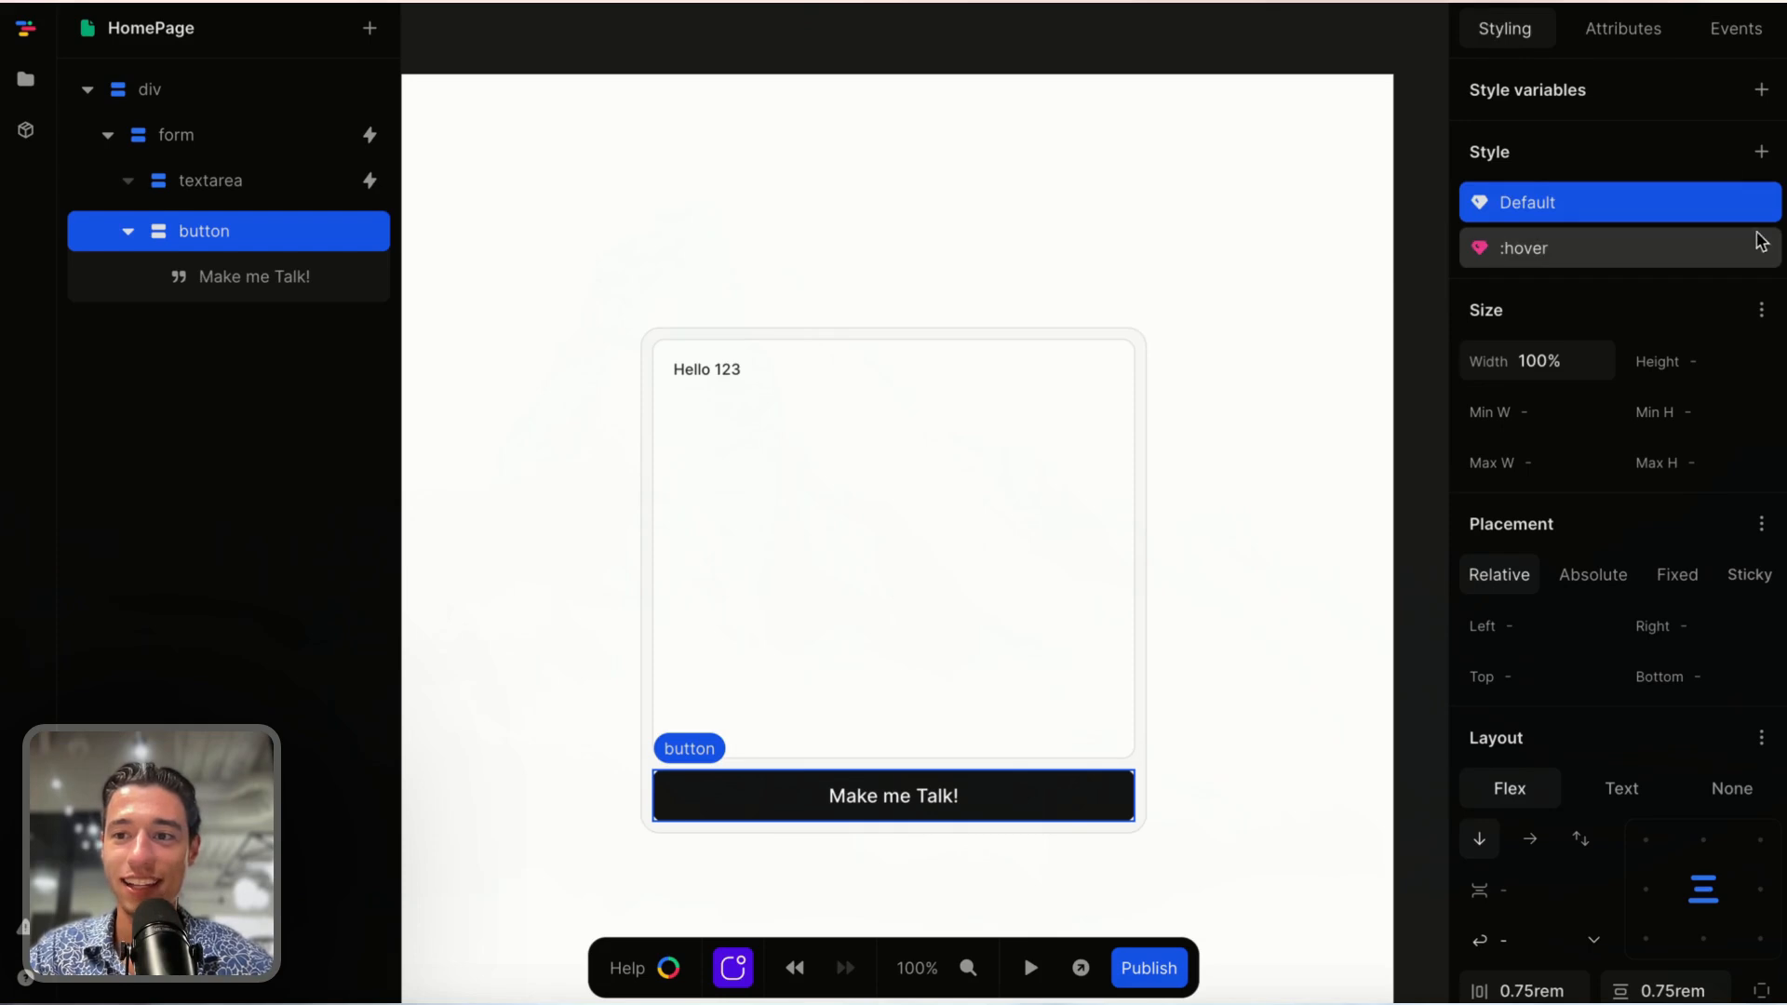
{"action": "left_click", "coordinate": [1761, 249]}
{"action": "left_click", "coordinate": [1761, 248]}
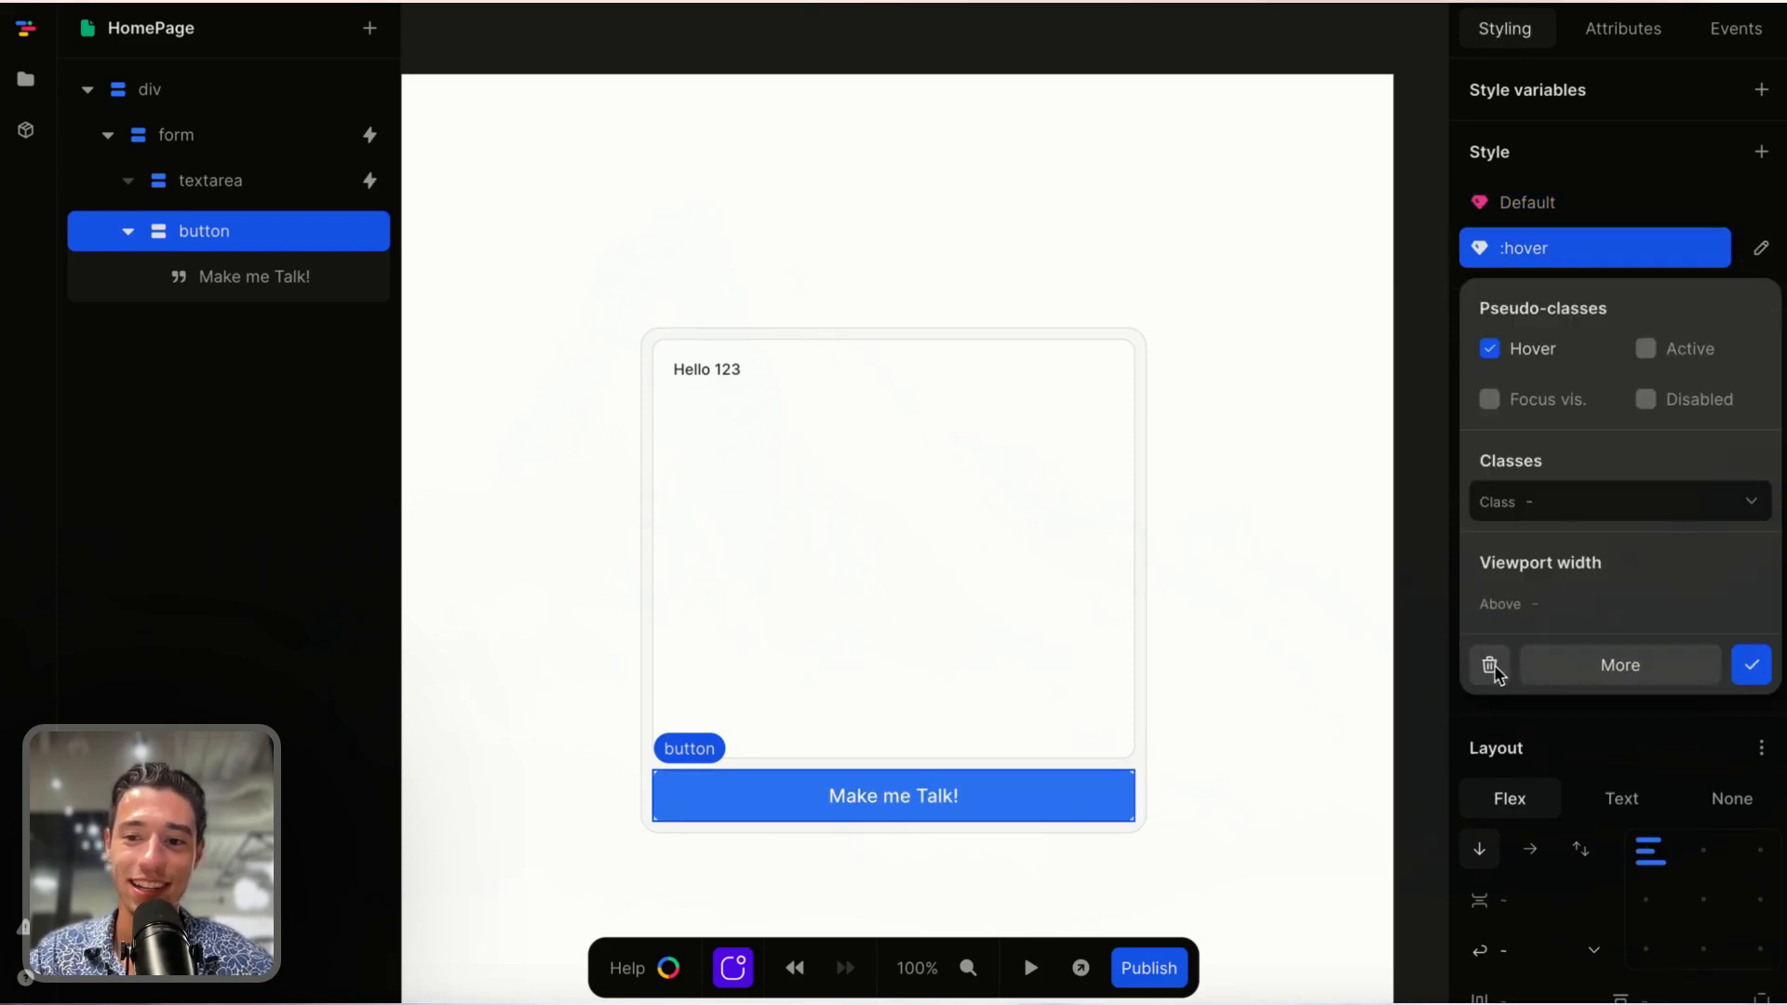
{"action": "left_click", "coordinate": [1488, 665]}
- Preview the page and replace the textarea's text with "Take a left turn in 15 miles - and start using toddle"
{"action": "left_click", "coordinate": [1209, 889]}
{"action": "left_click", "coordinate": [1031, 968]}
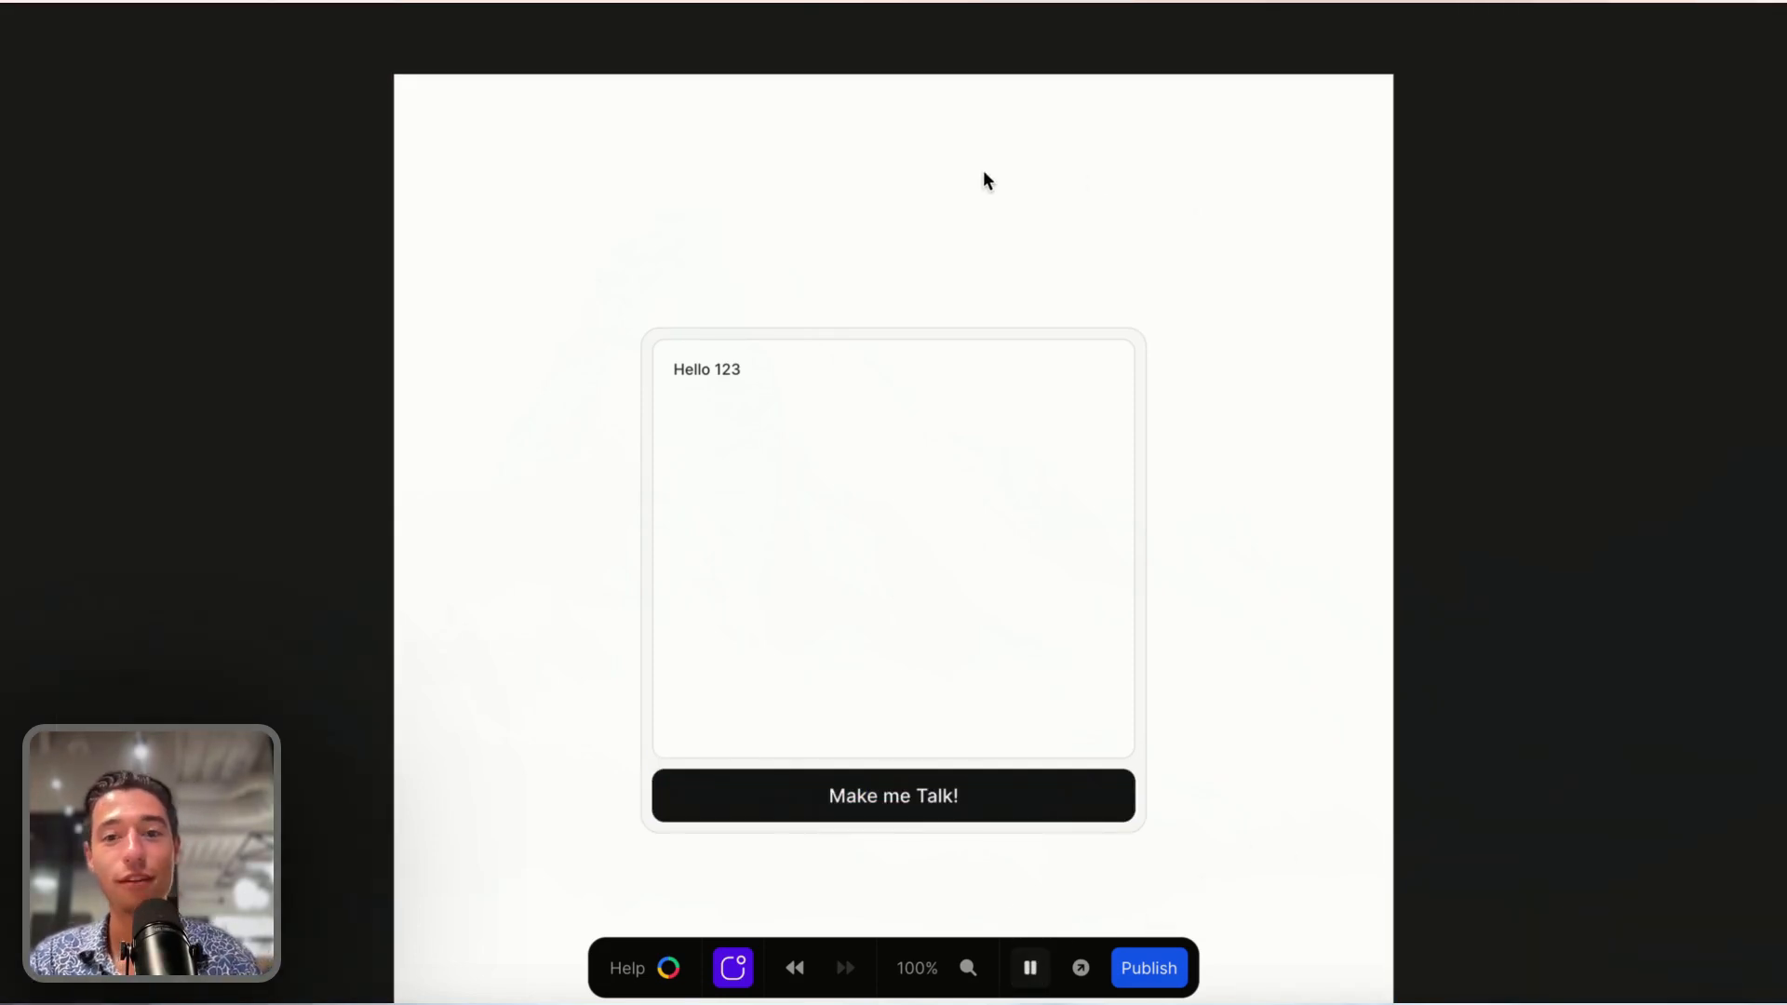
{"action": "double_click", "coordinate": [742, 351]}
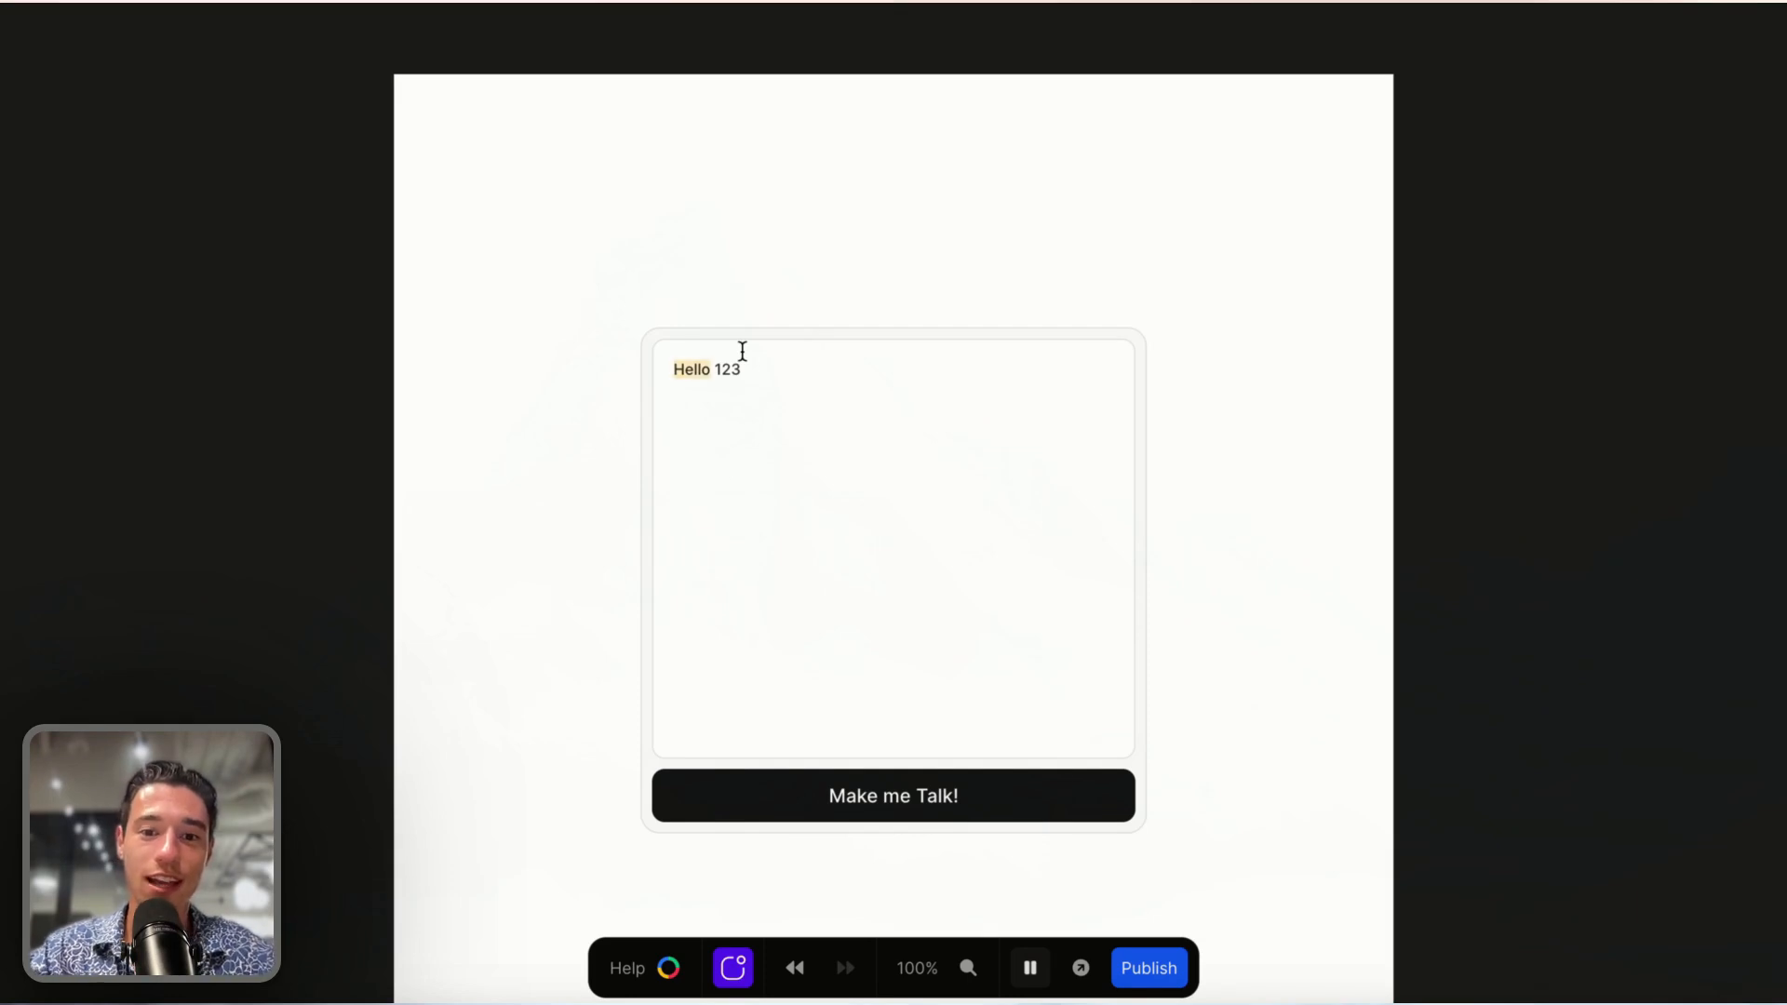
{"action": "key", "text": "ctrl+a"}
{"action": "key", "text": "BackSpace"}
{"action": "left_click", "coordinate": [668, 391]}
{"action": "type", "text": "Take a left turen"}
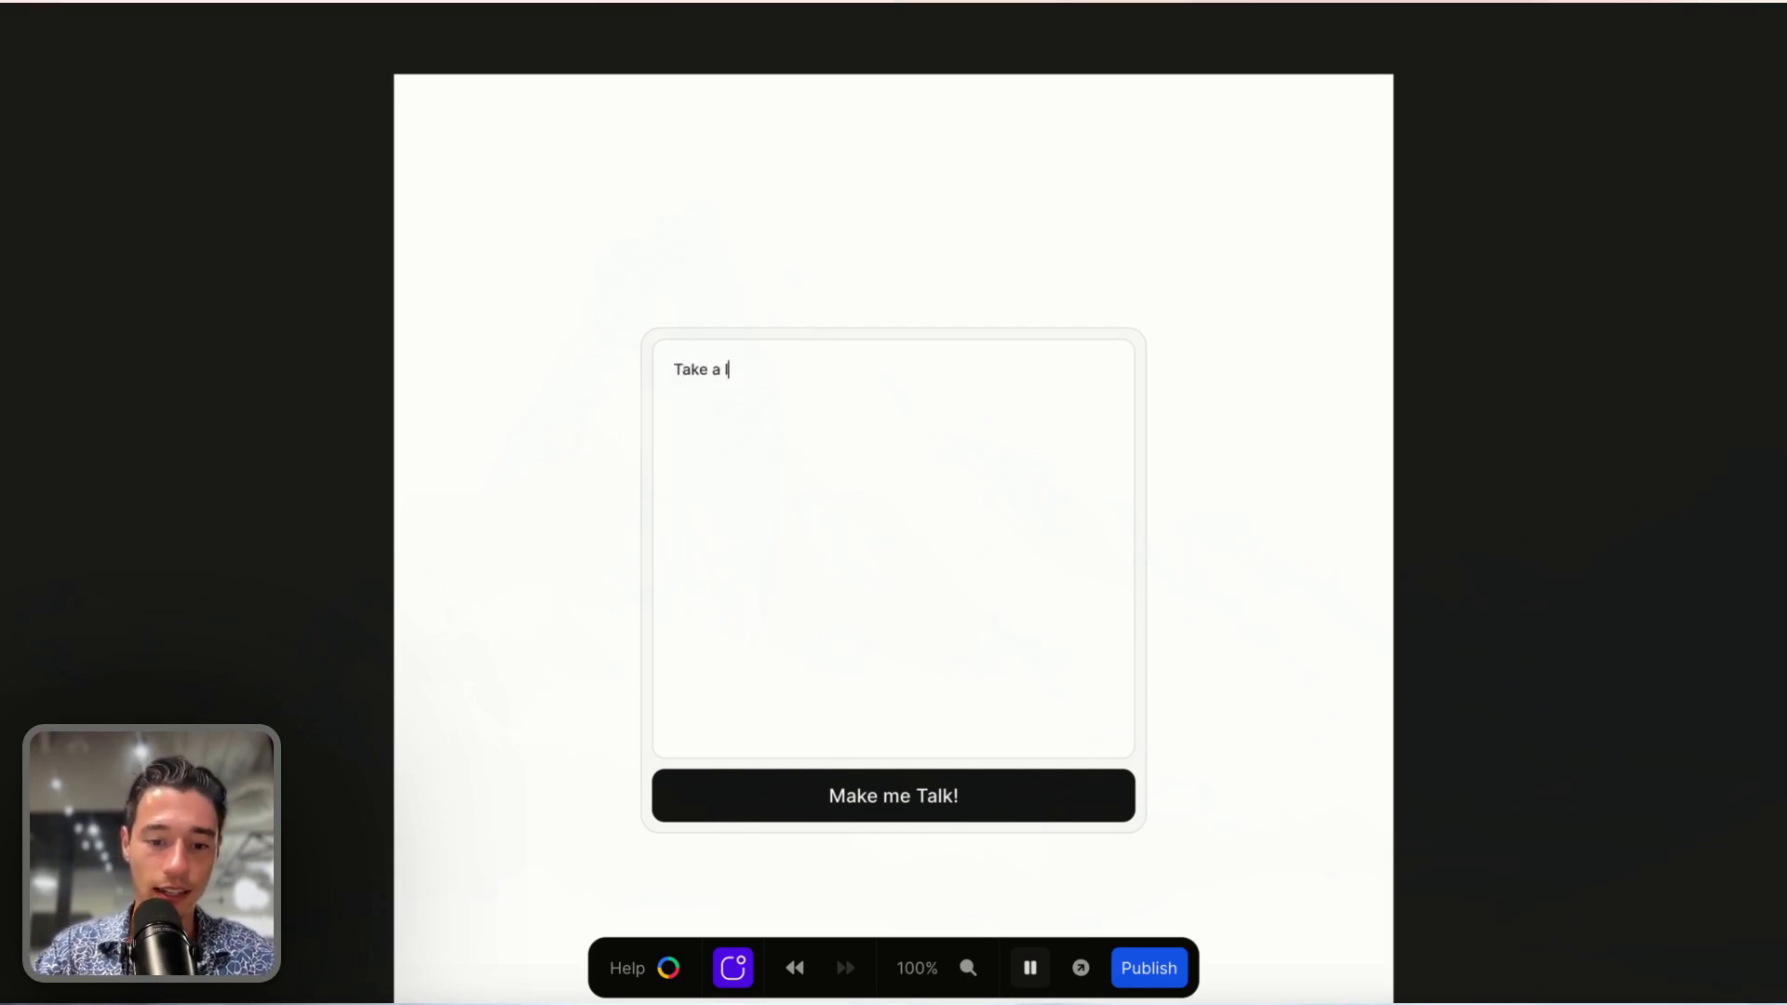
{"action": "key", "text": "BackSpace"}
{"action": "key", "text": "BackSpace"}
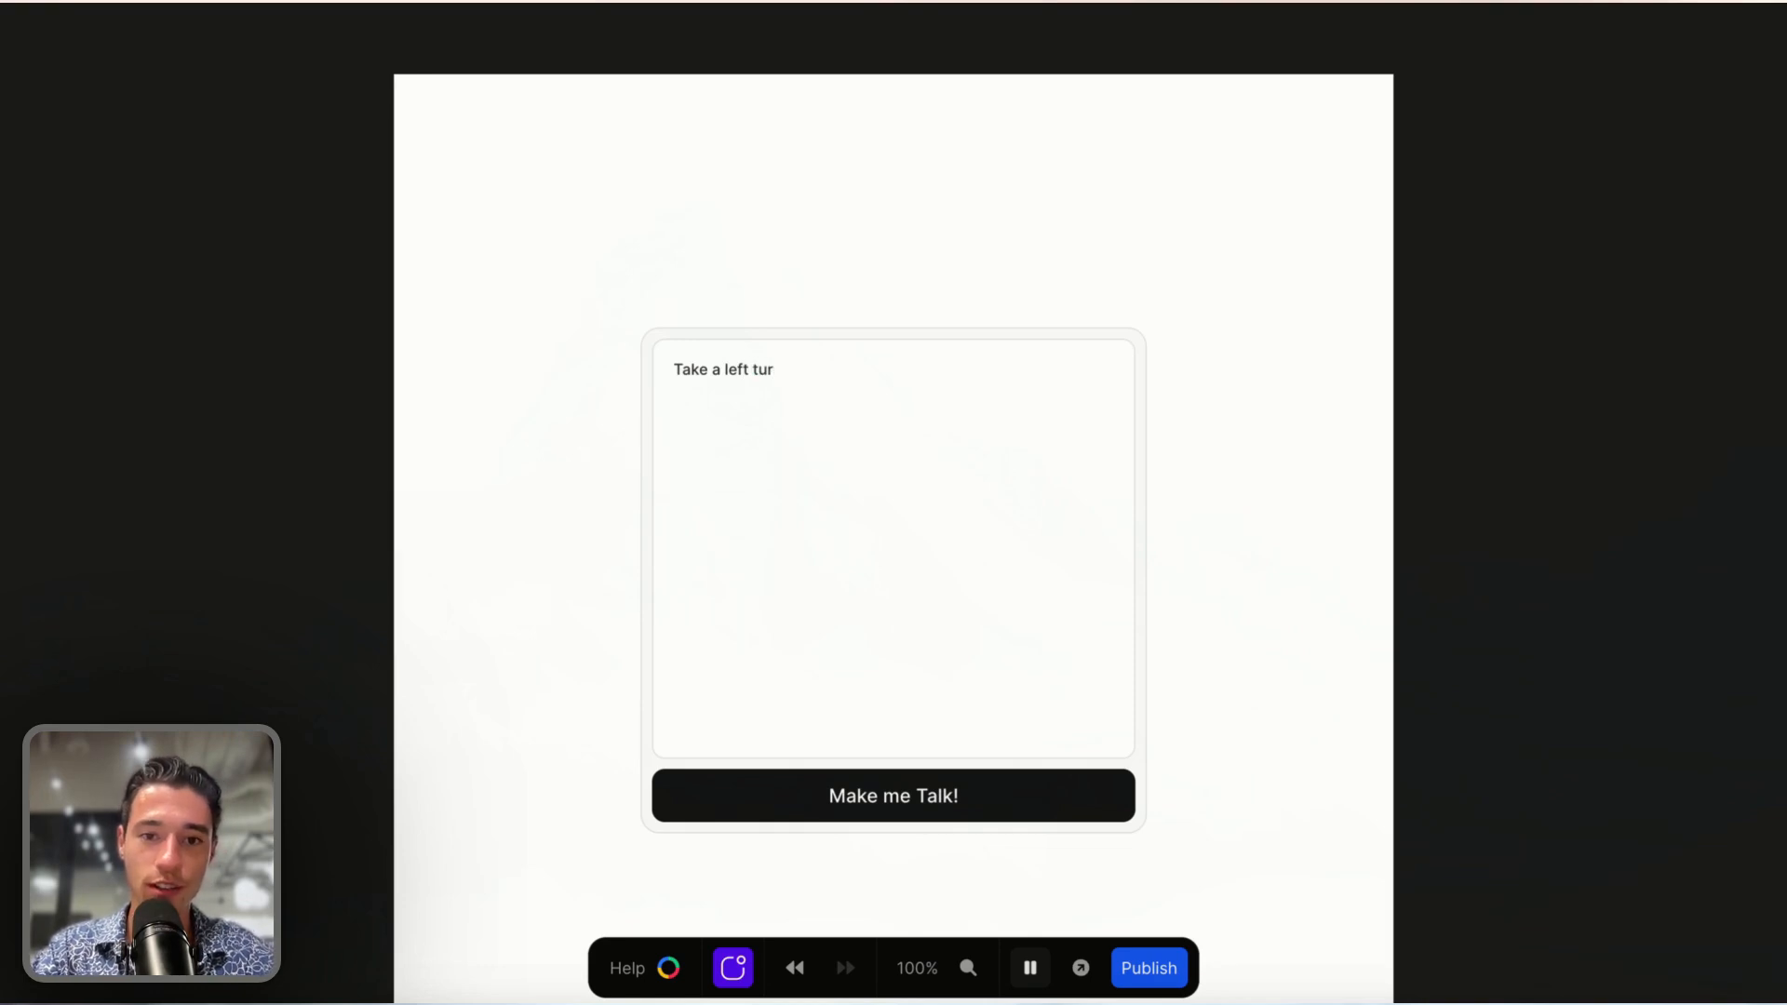
{"action": "type", "text": "n in 14"}
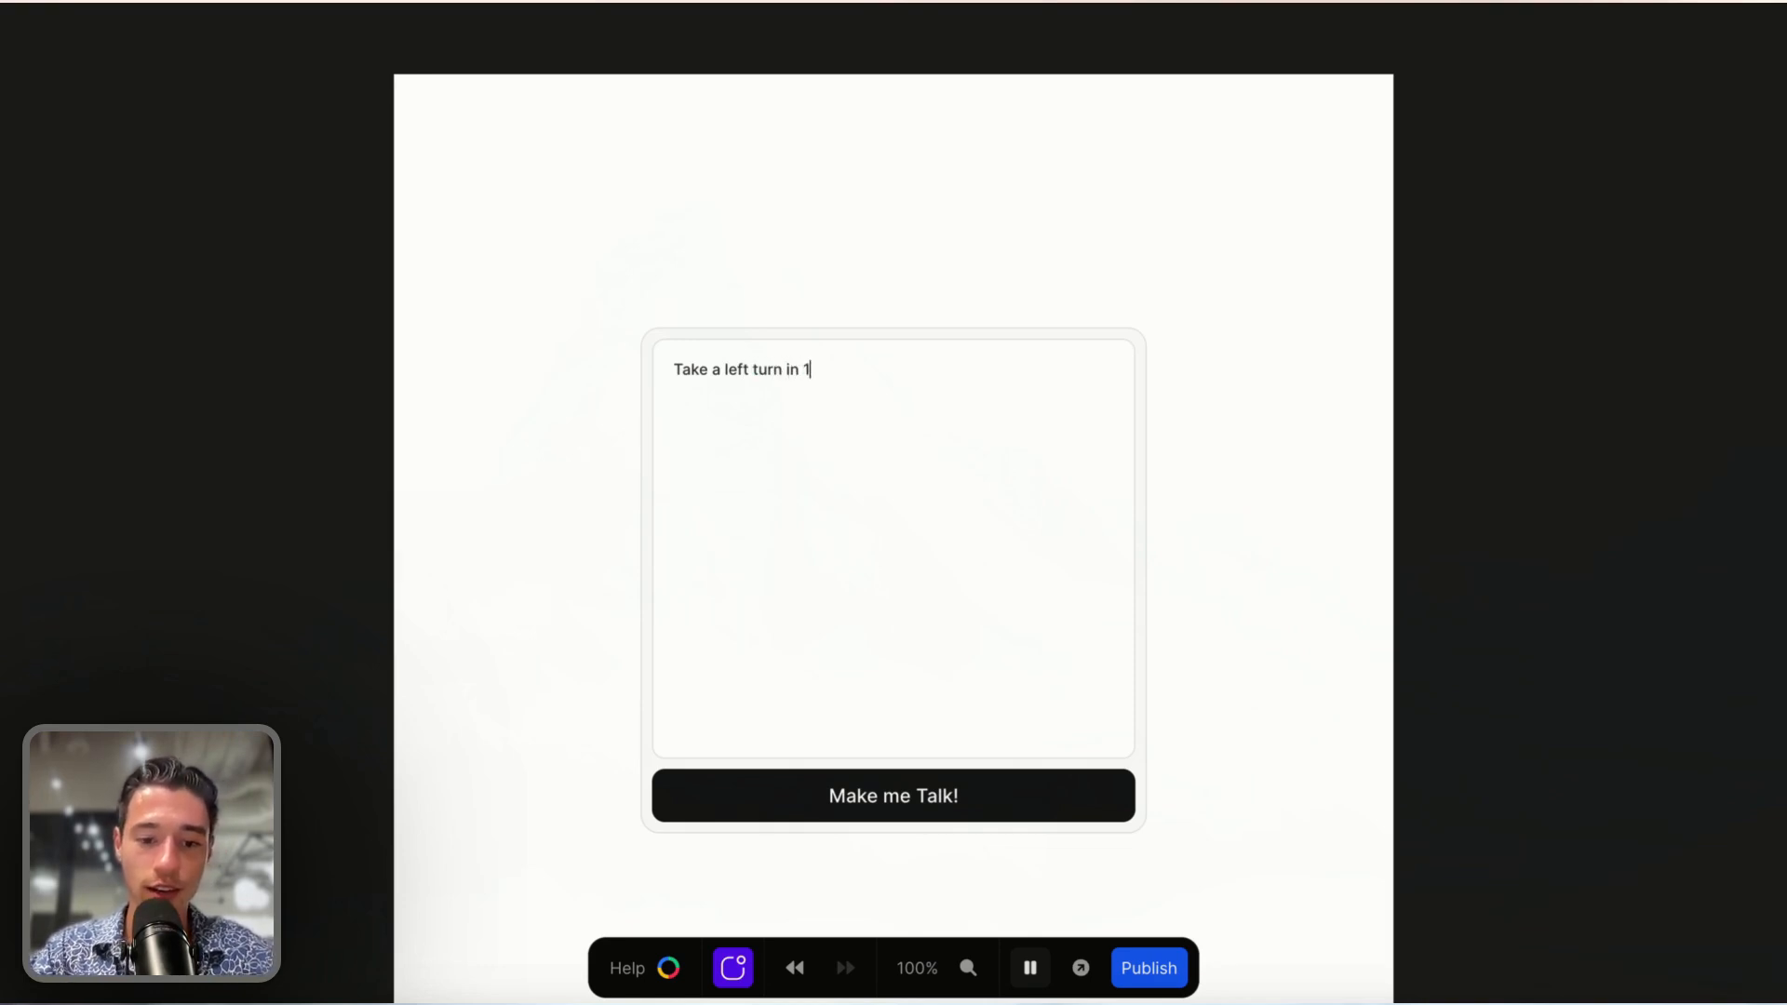
{"action": "key", "text": "BackSpace"}
{"action": "key", "text": "BackSpace"}
{"action": "type", "text": "5 miles - and"}
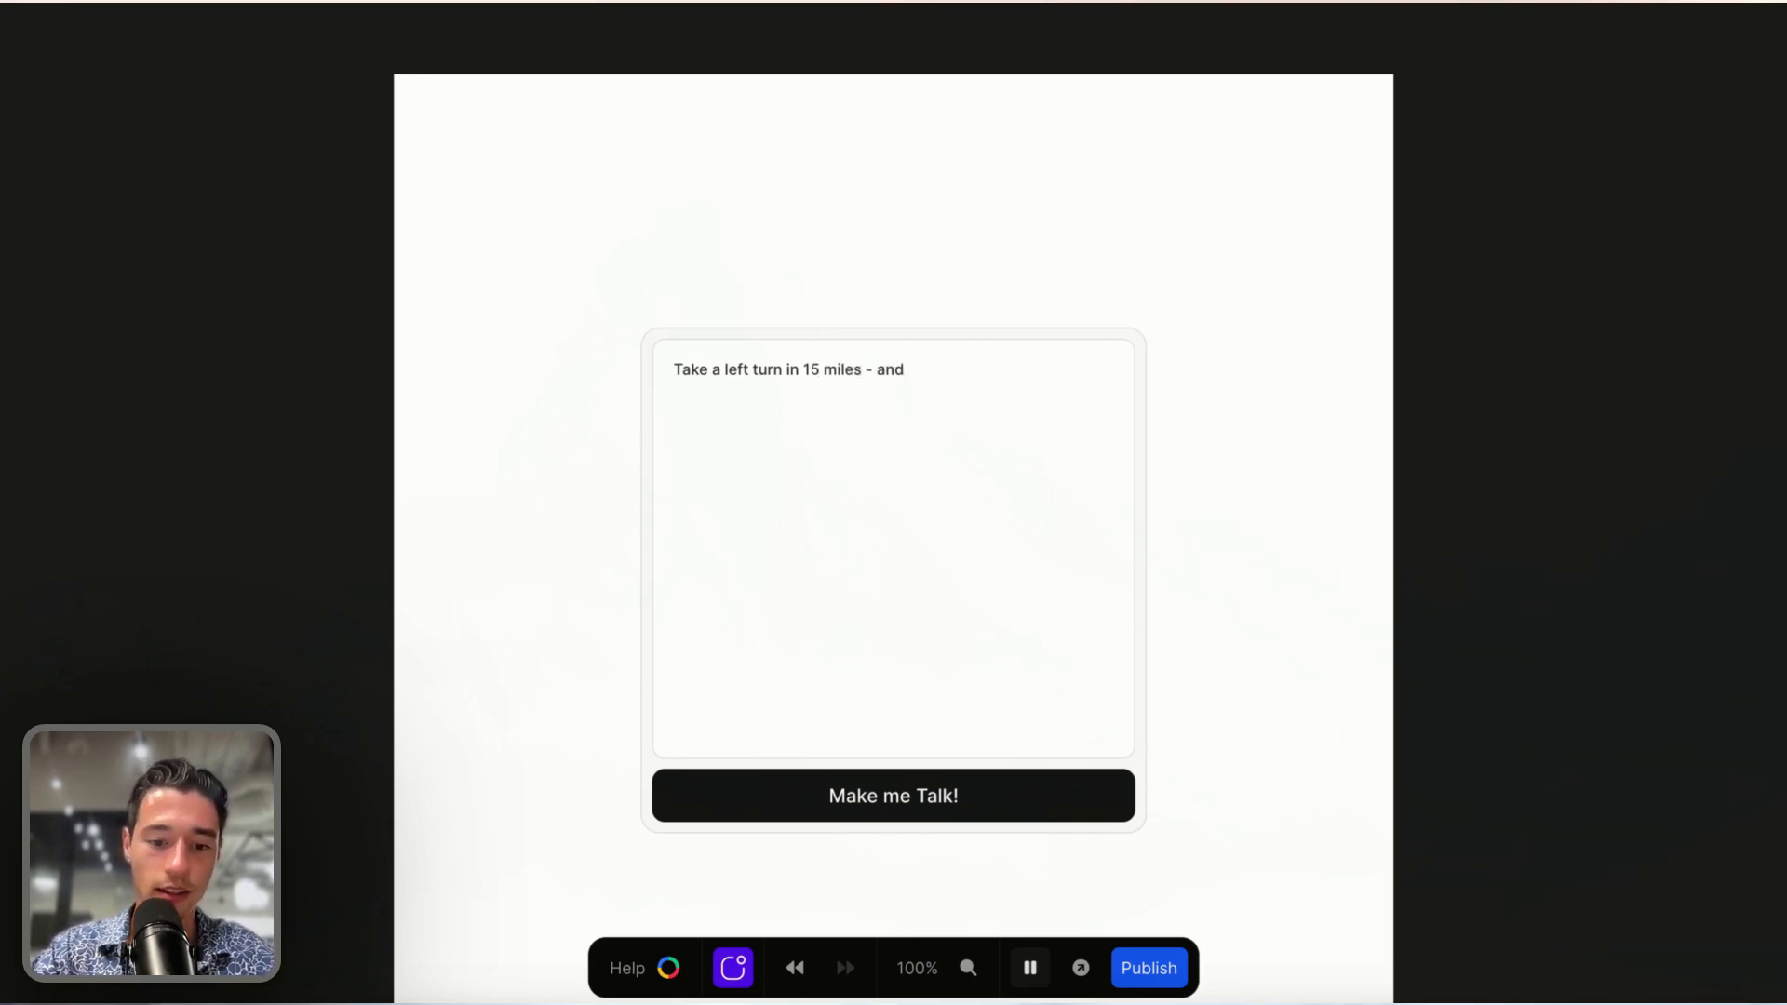
{"action": "type", "text": " start"}
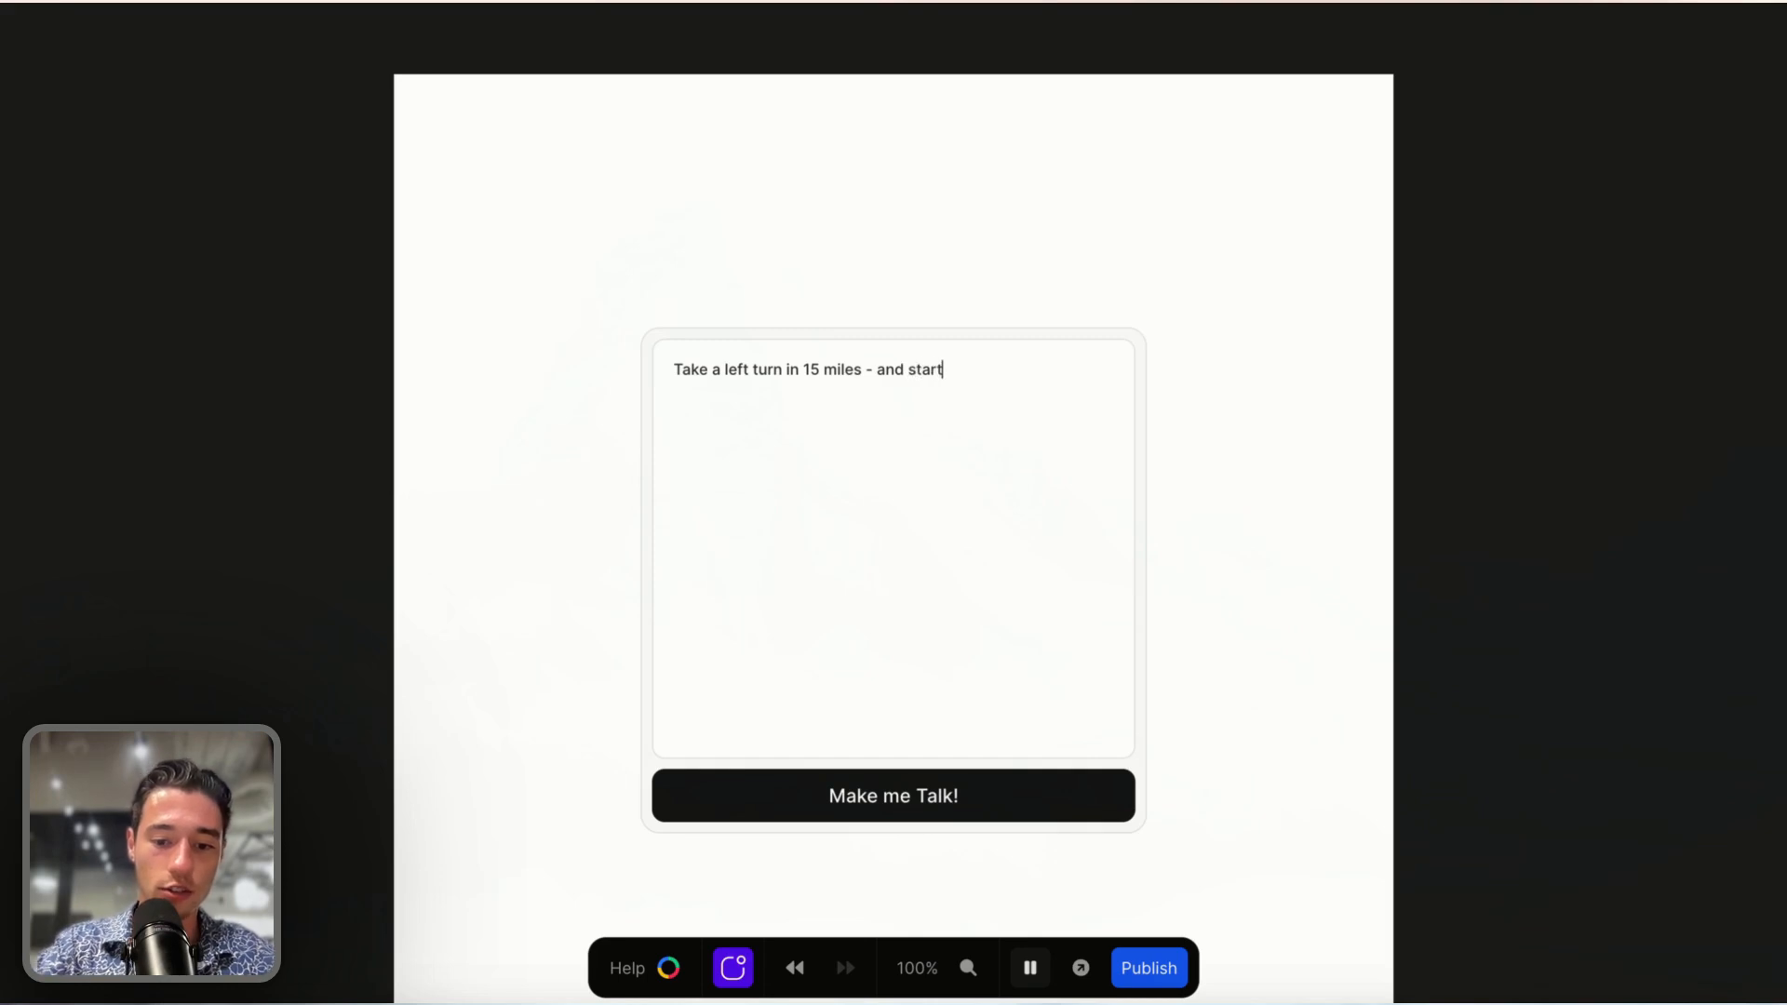
{"action": "type", "text": " using toddle"}
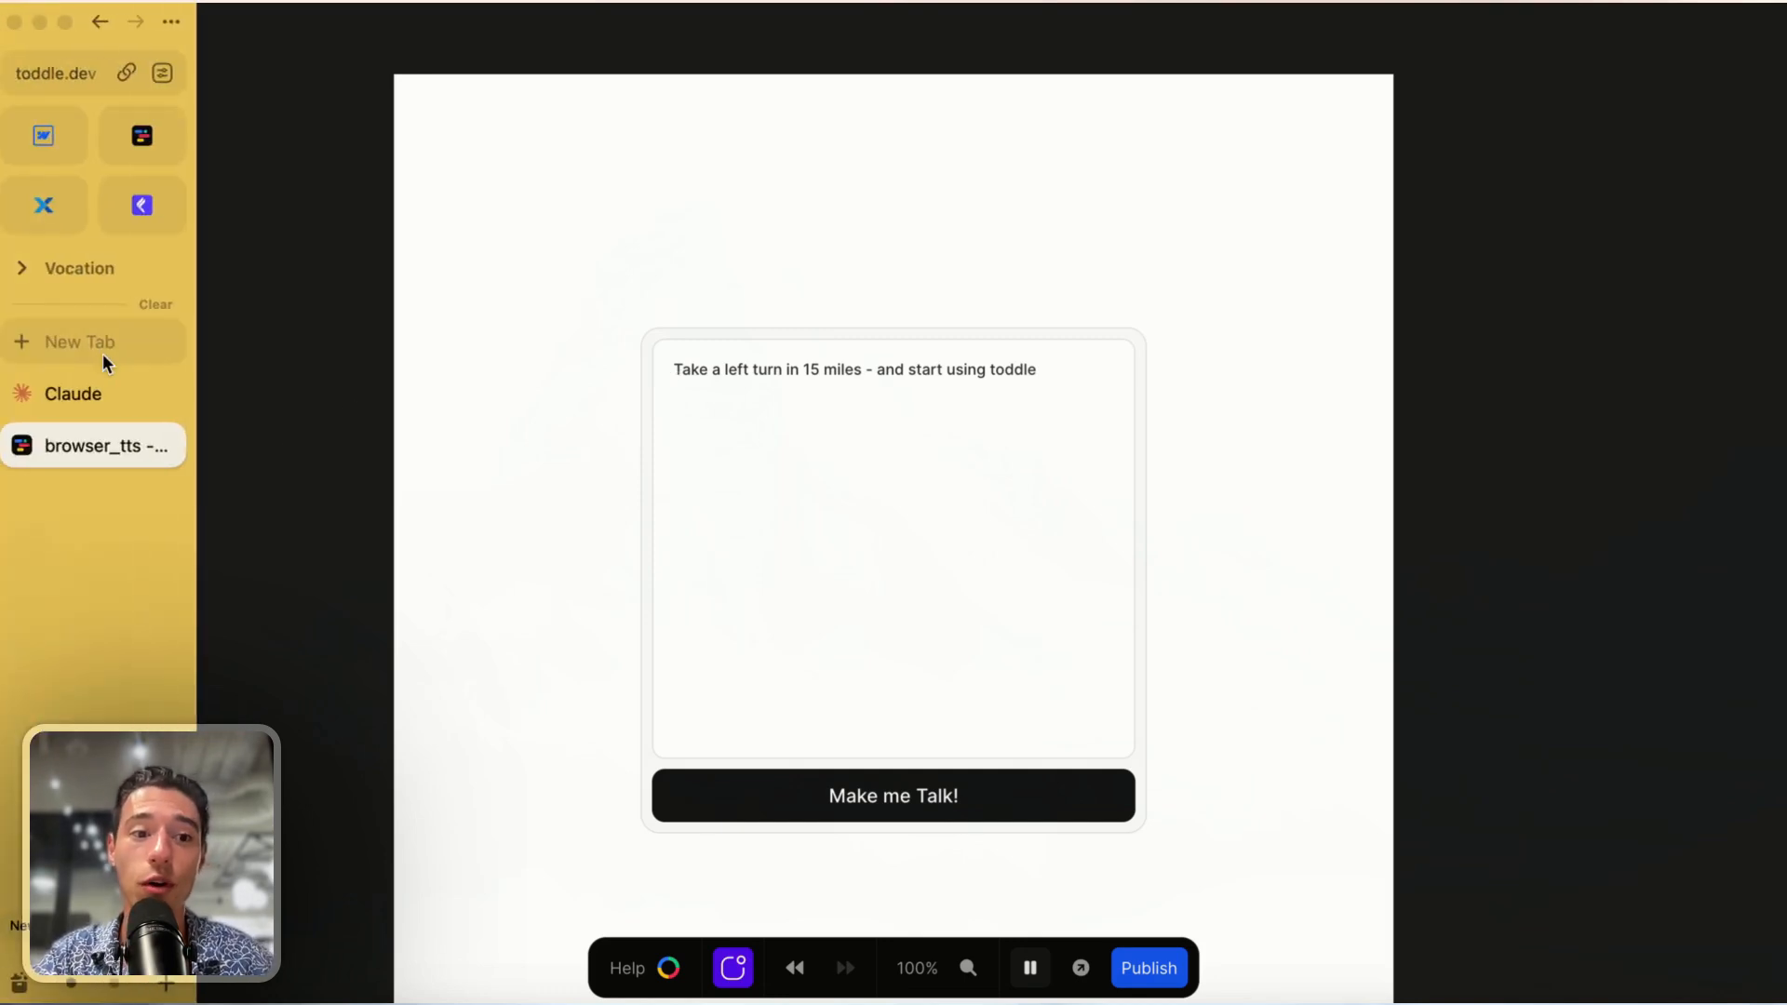
- Open the nocodepro site in a new browser tab and look through it to the pricing plans
{"action": "left_click", "coordinate": [93, 344]}
{"action": "type", "text": "no"}
{"action": "key", "text": "Return"}
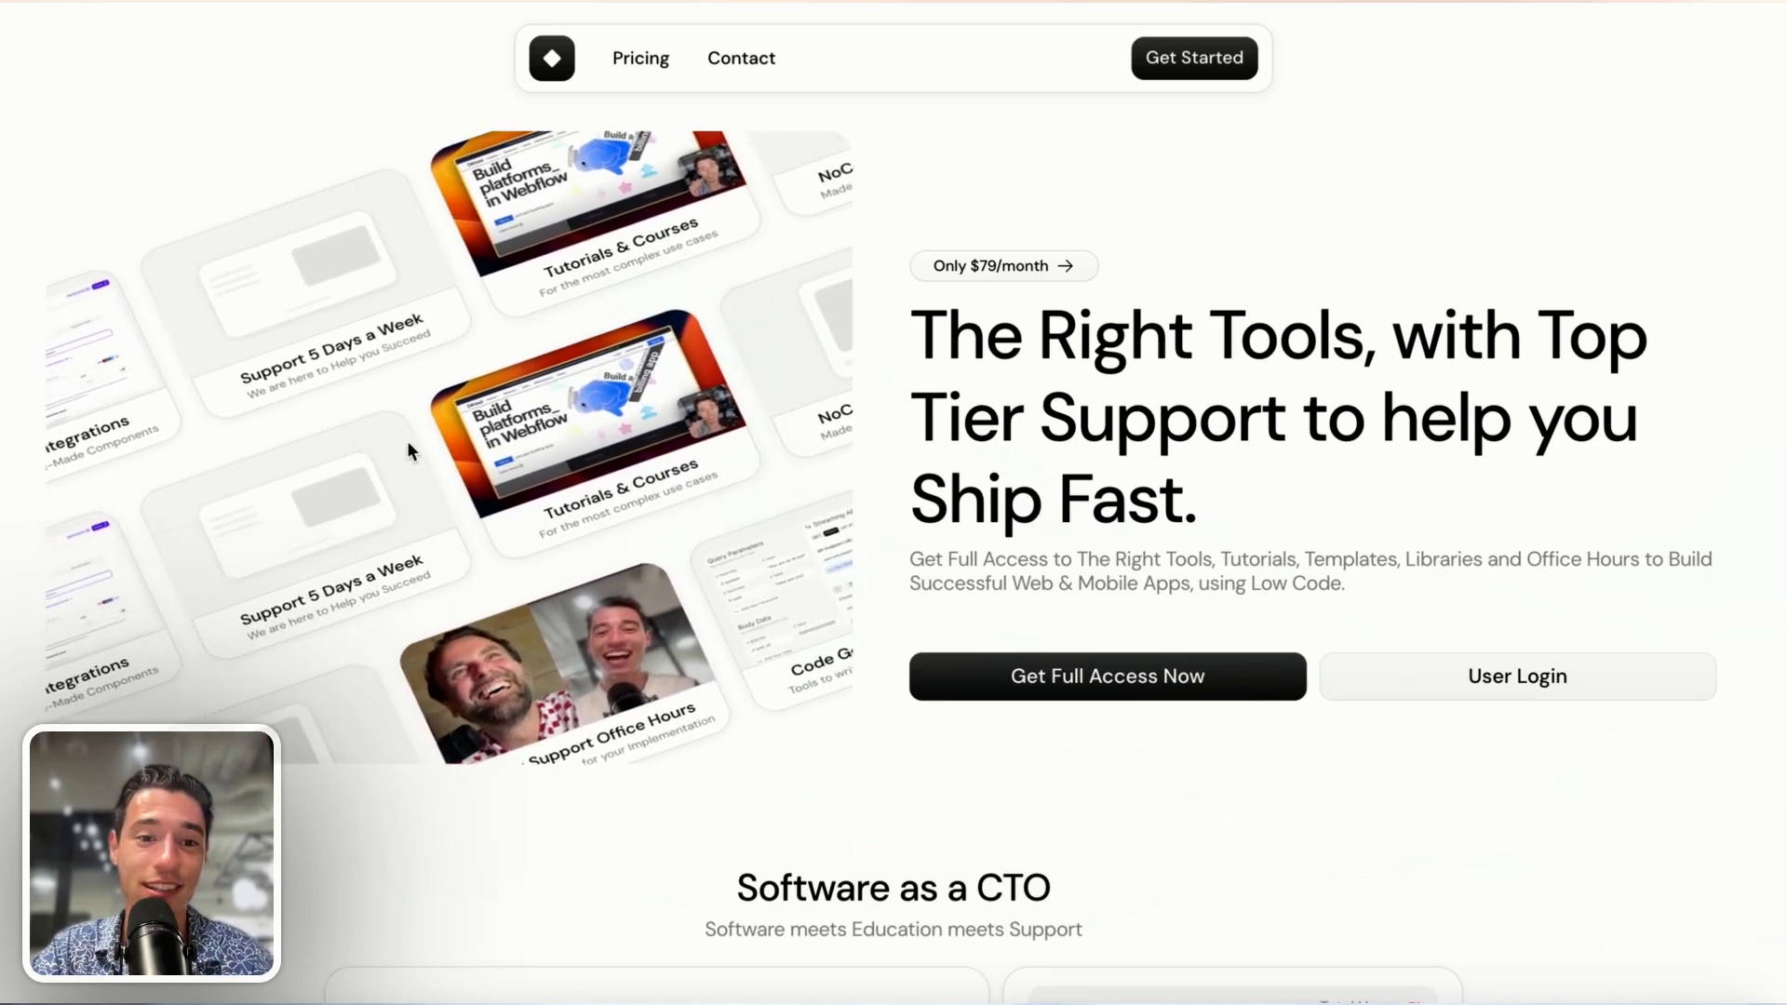
{"action": "scroll", "coordinate": [406, 441], "scroll_direction": "down", "scroll_amount": 20}
{"action": "scroll", "coordinate": [406, 440], "scroll_direction": "up", "scroll_amount": 2}
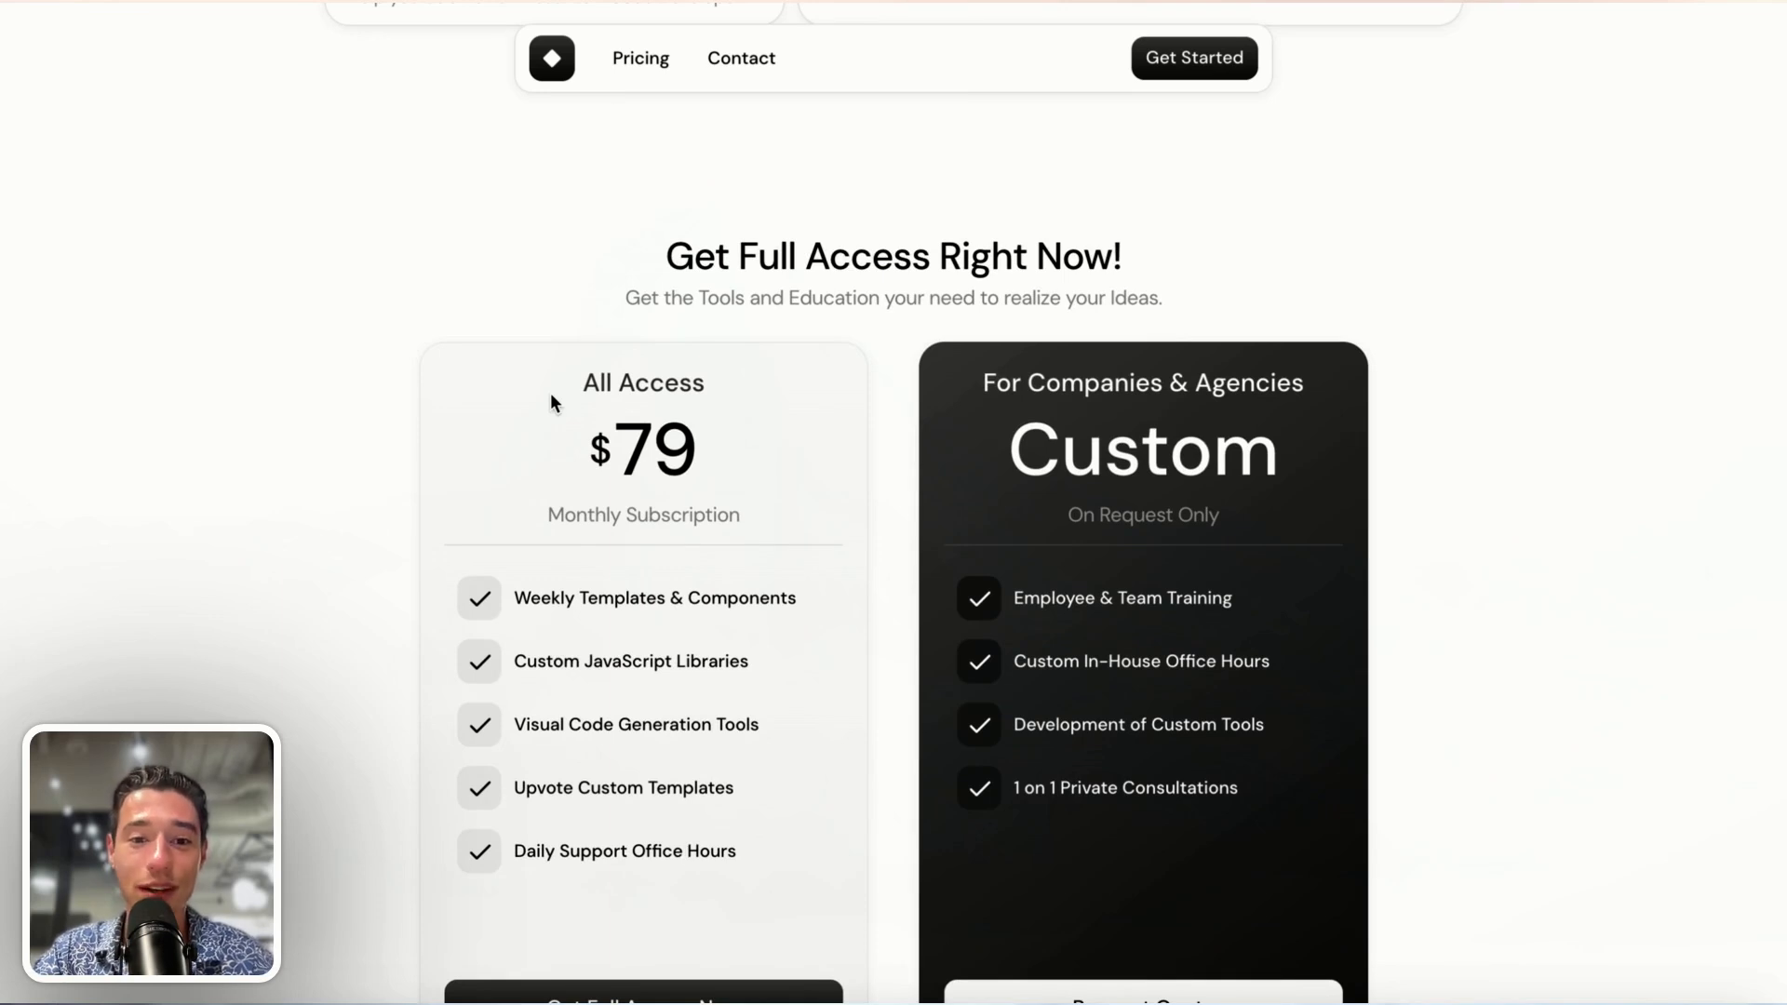
{"action": "scroll", "coordinate": [550, 395], "scroll_direction": "down", "scroll_amount": 2}
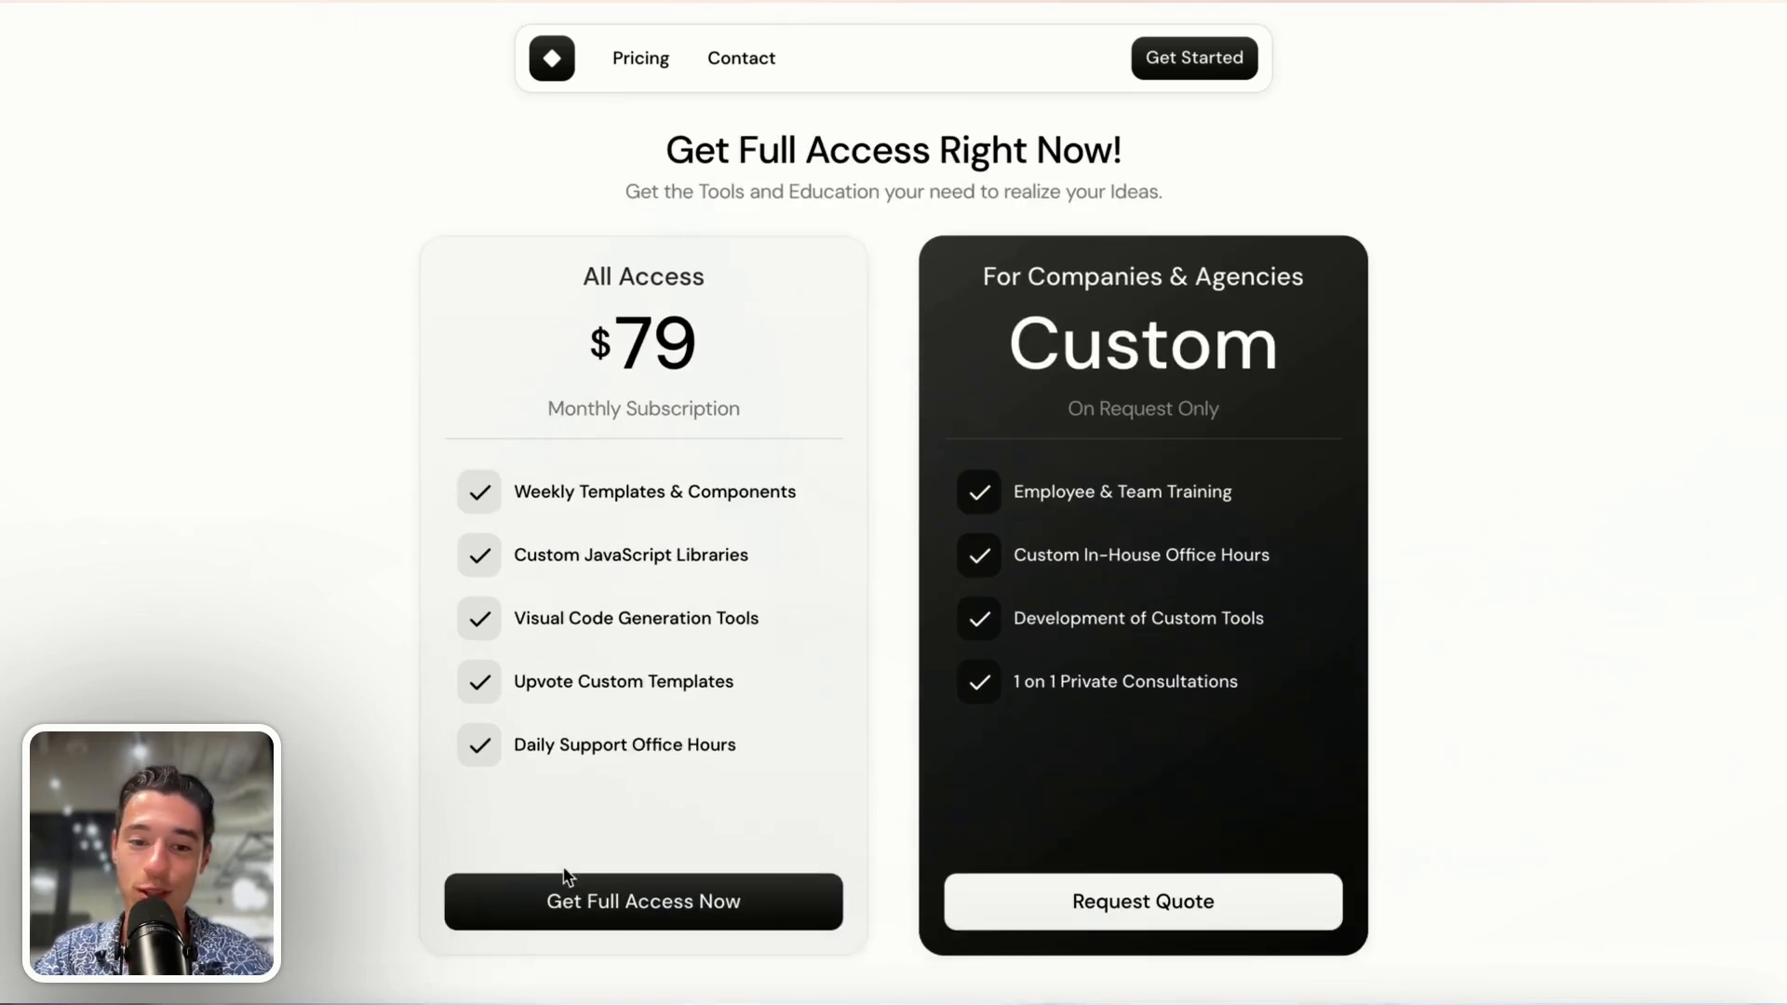
- View the full-access onboarding page with its welcome video, and return to the beginning of the site's landing page
{"action": "mouse_move", "coordinate": [2, 484]}
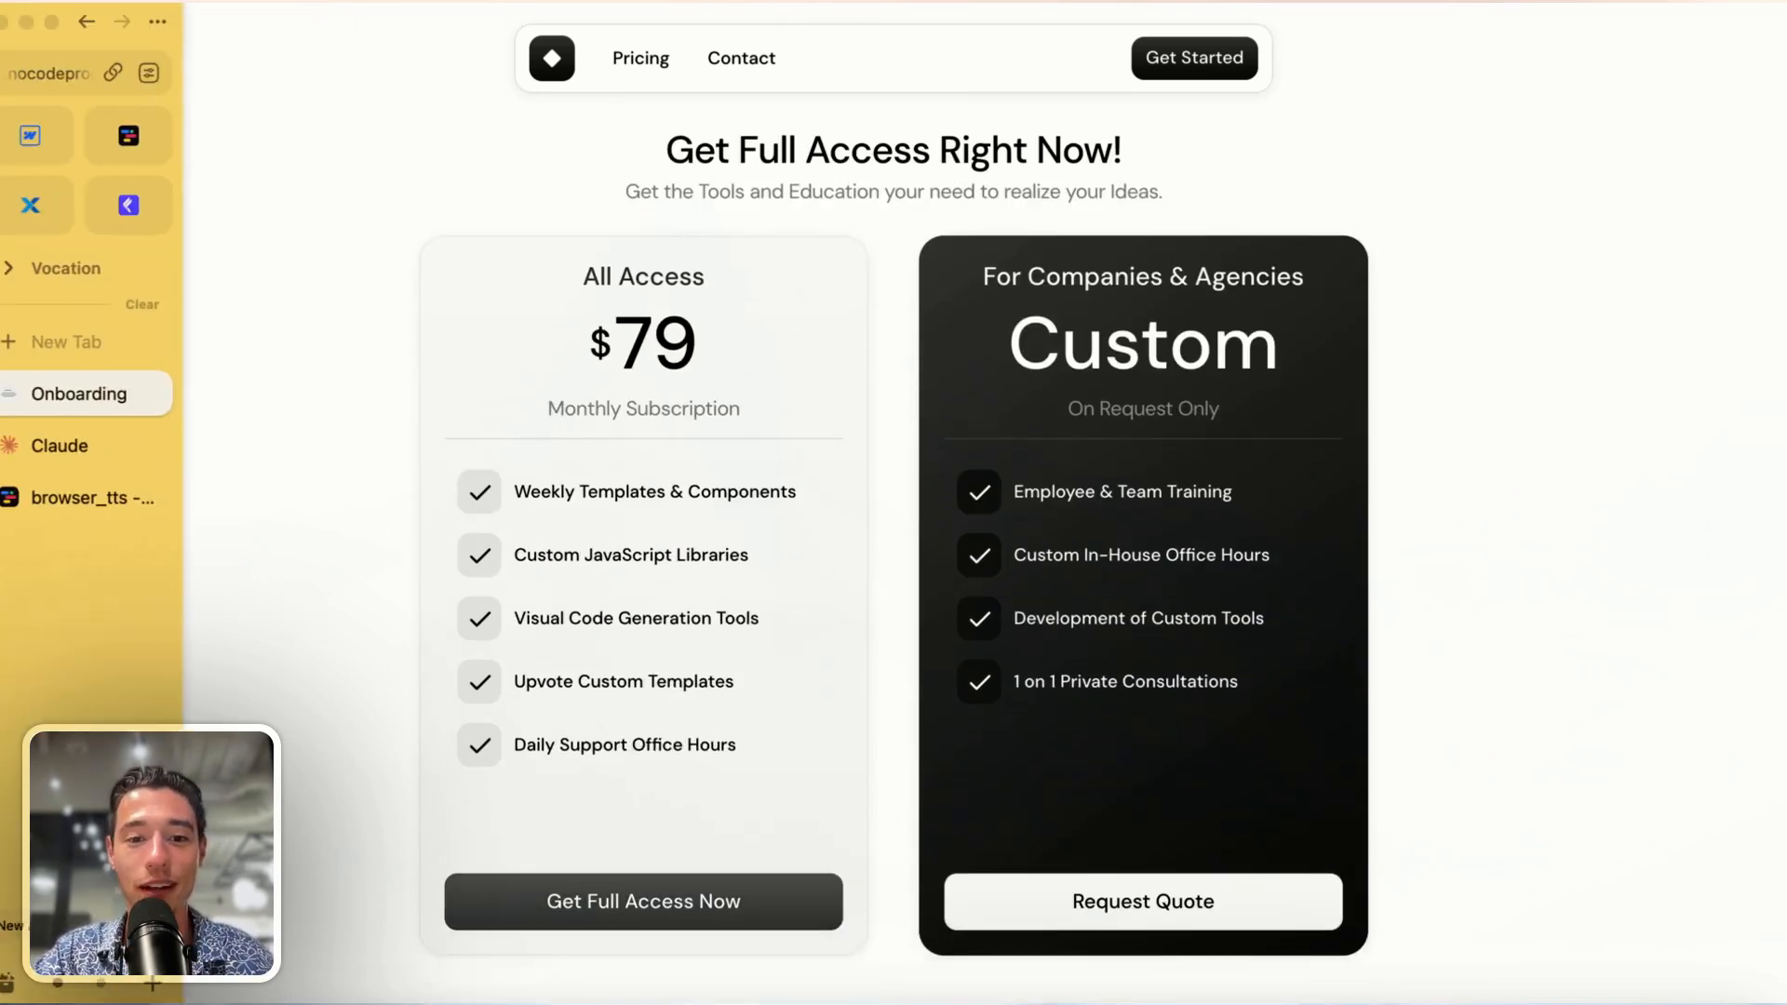
{"action": "left_click", "coordinate": [75, 395]}
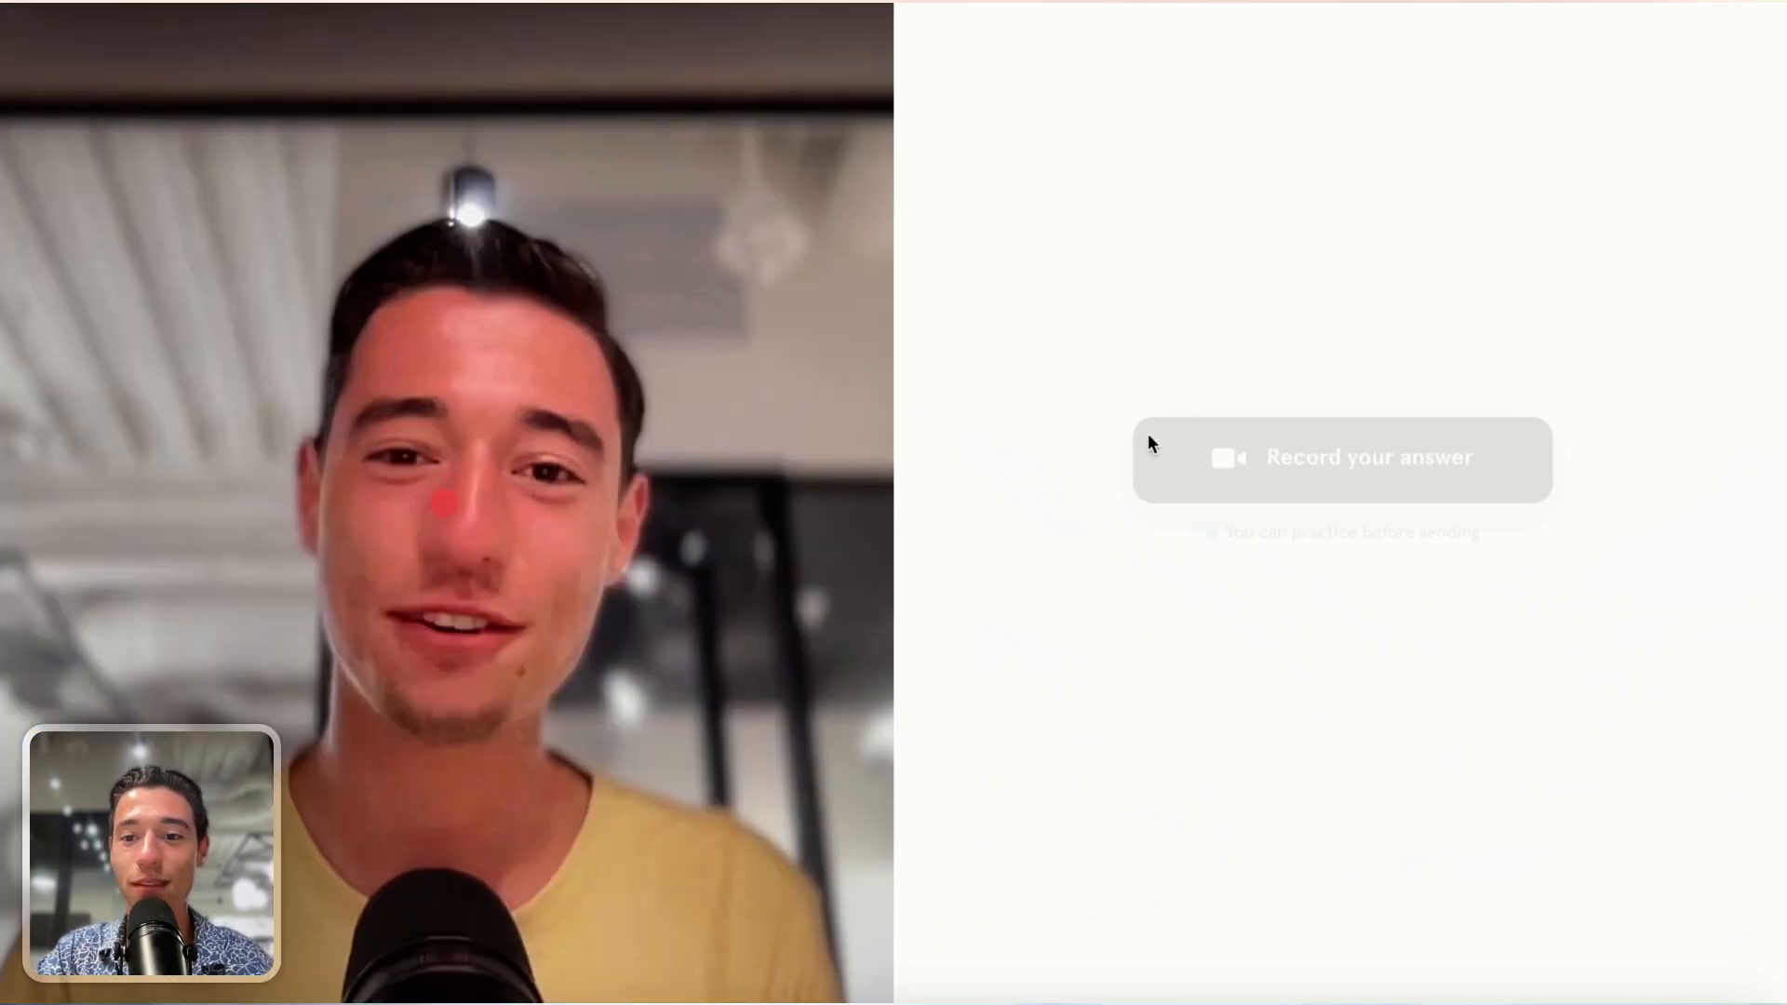
{"action": "mouse_move", "coordinate": [3, 447]}
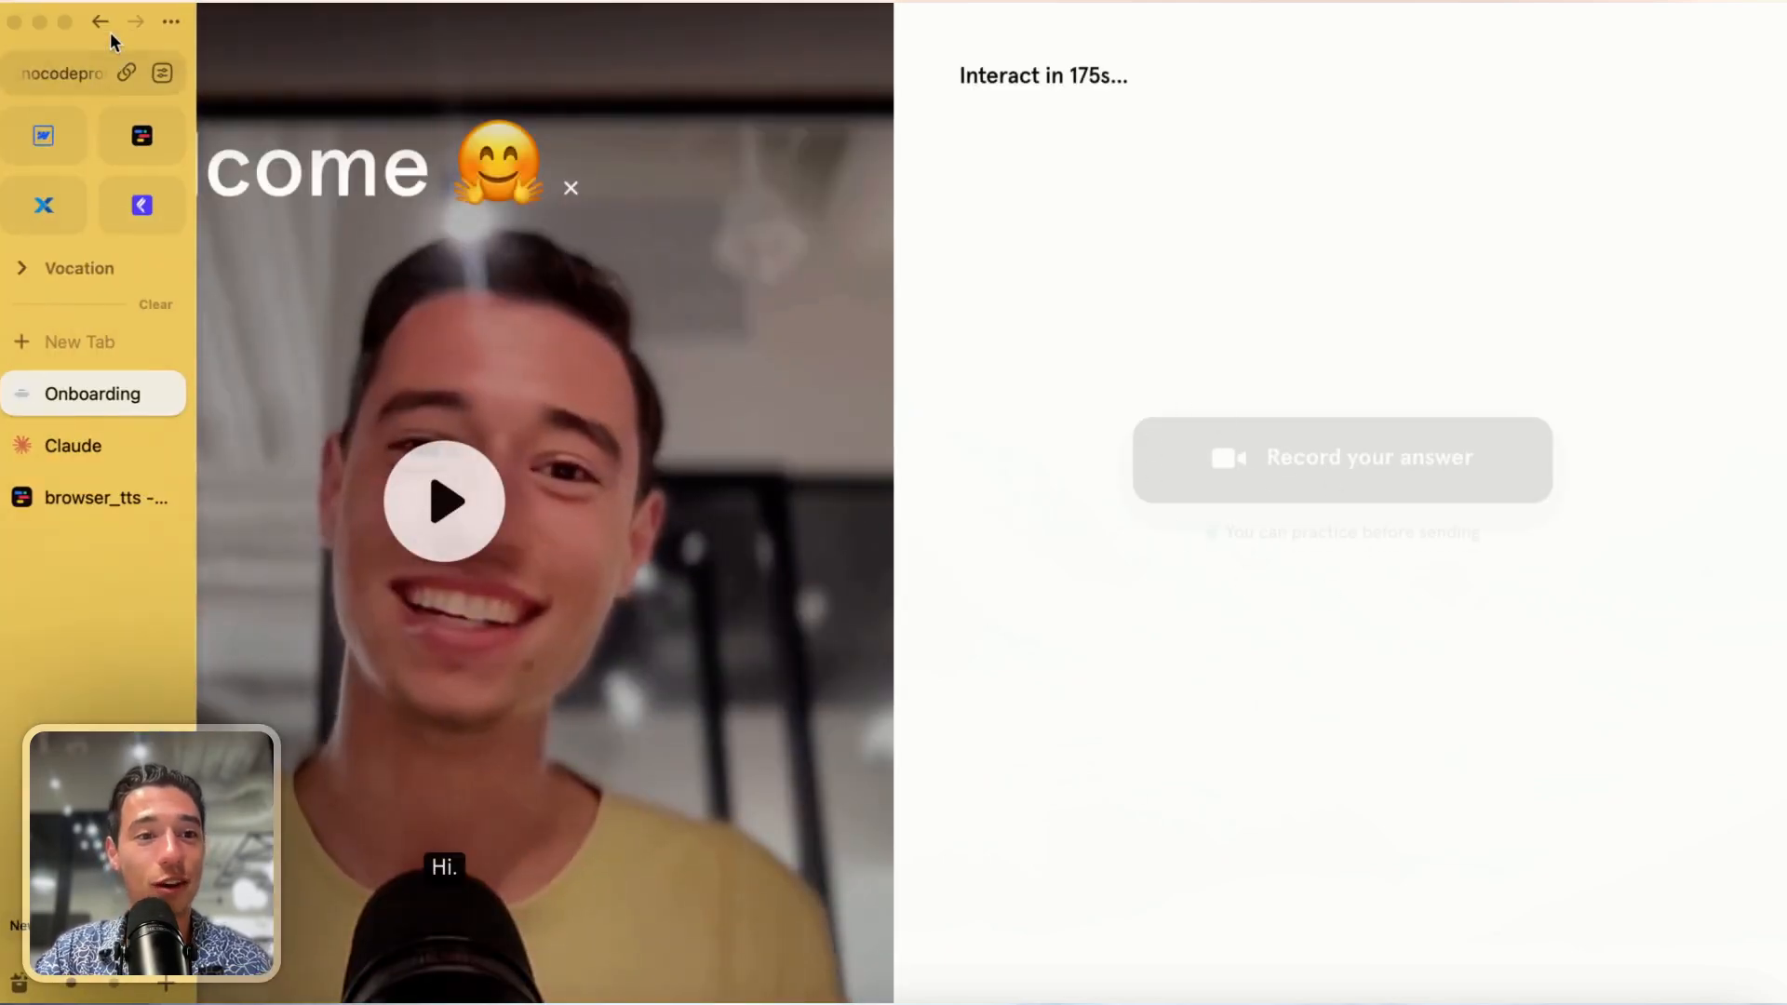
{"action": "left_click", "coordinate": [100, 22]}
{"action": "scroll", "coordinate": [422, 303], "scroll_direction": "up", "scroll_amount": 10}
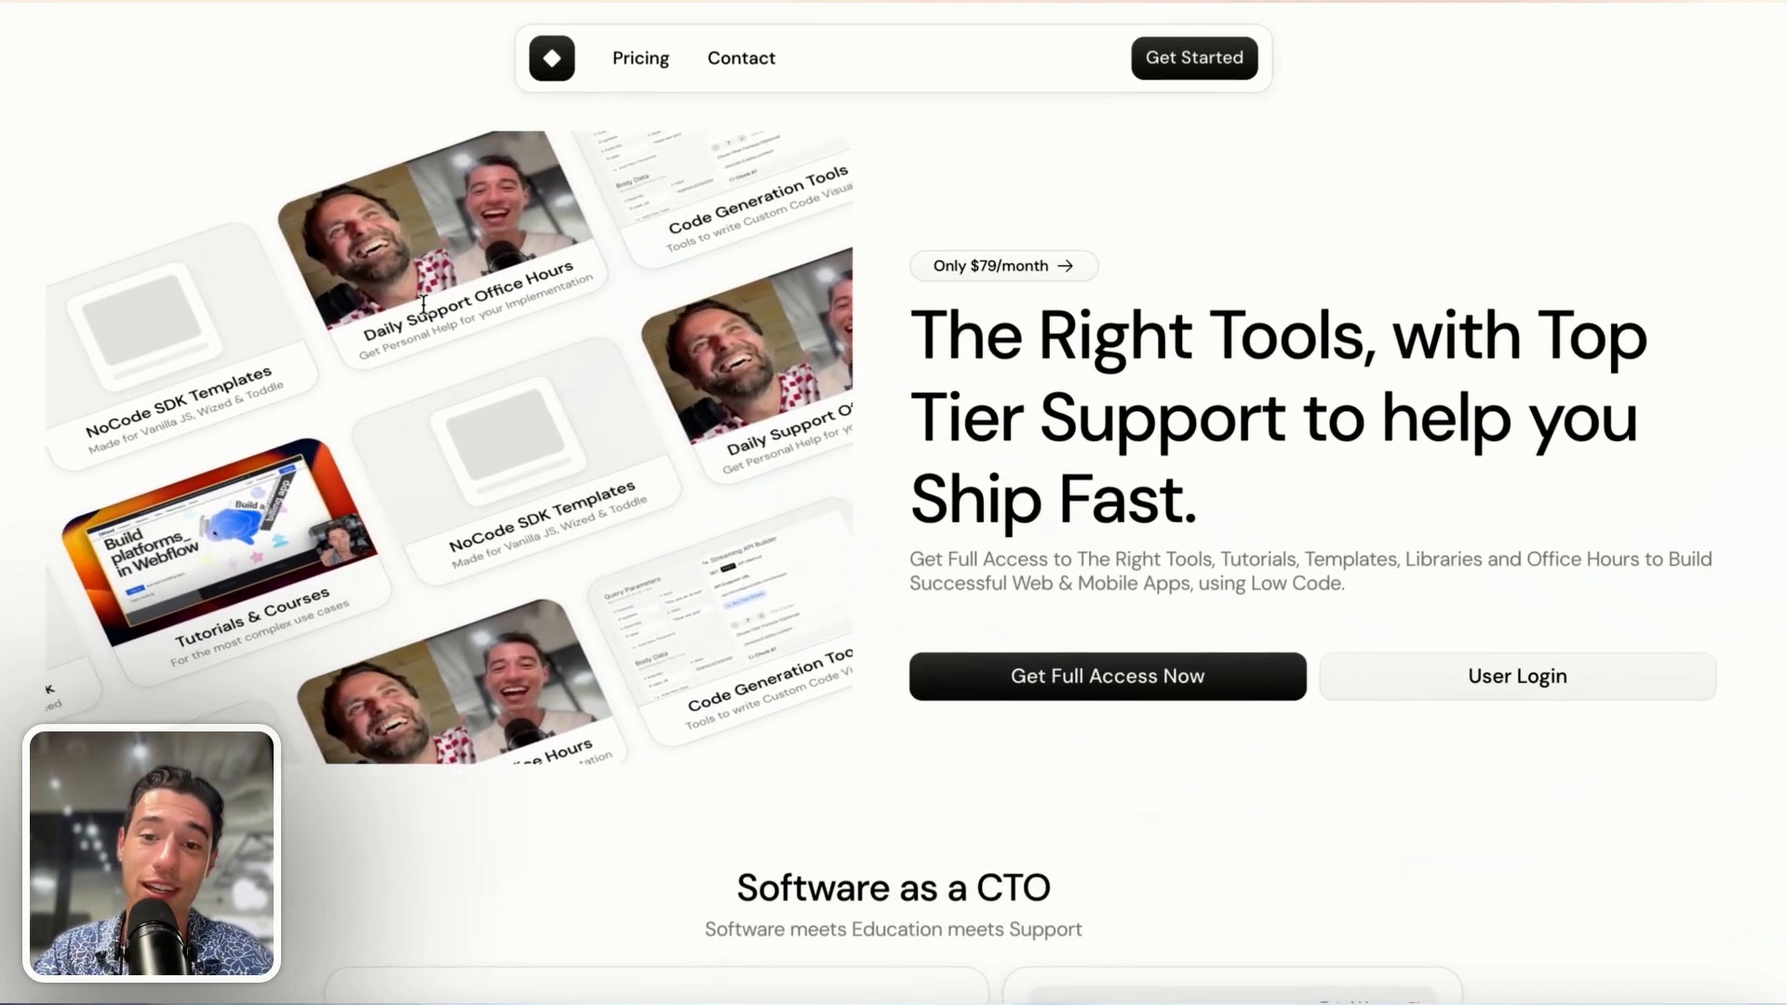